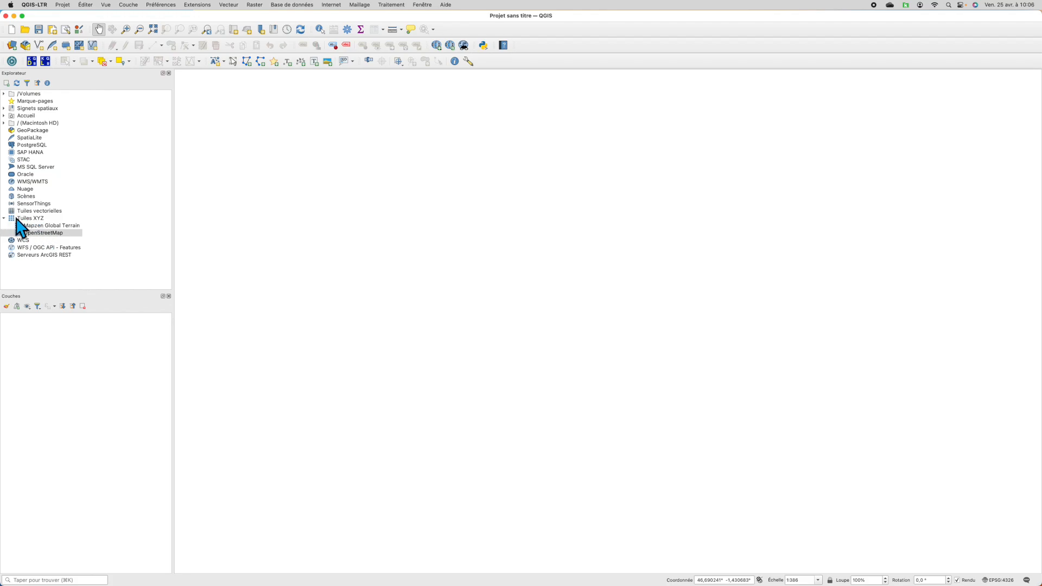
# - Add the OpenStreetMap tile layer to the project and frame the map on France and western Europe
pyautogui.click(45, 234)
pyautogui.doubleClick(58, 234)
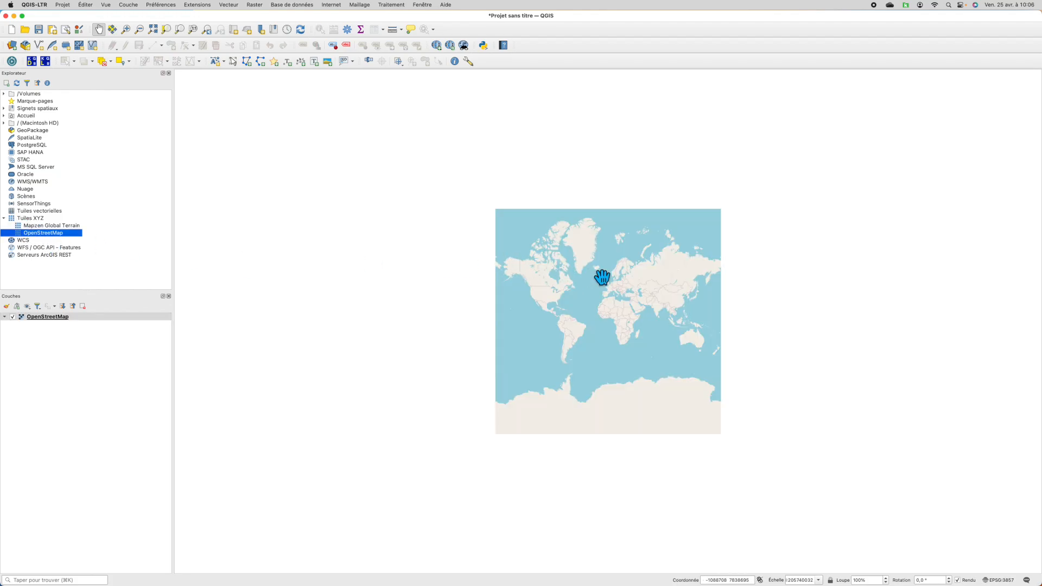
pyautogui.scroll(-1, 586, 277)
pyautogui.scroll(2, 599, 278)
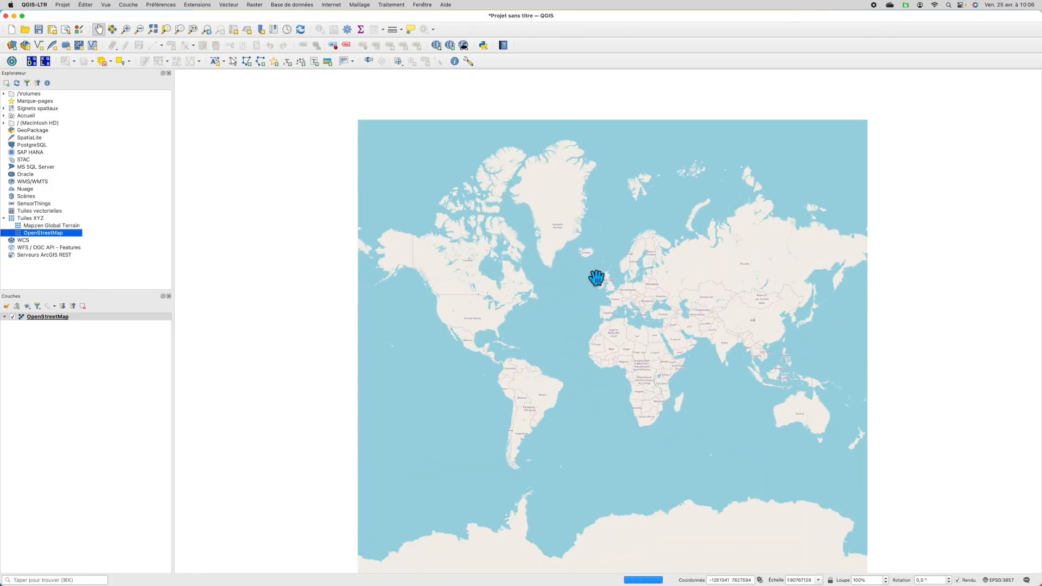
pyautogui.moveTo(570, 279); pyautogui.dragTo(467, 240)
pyautogui.scroll(1, 539, 259)
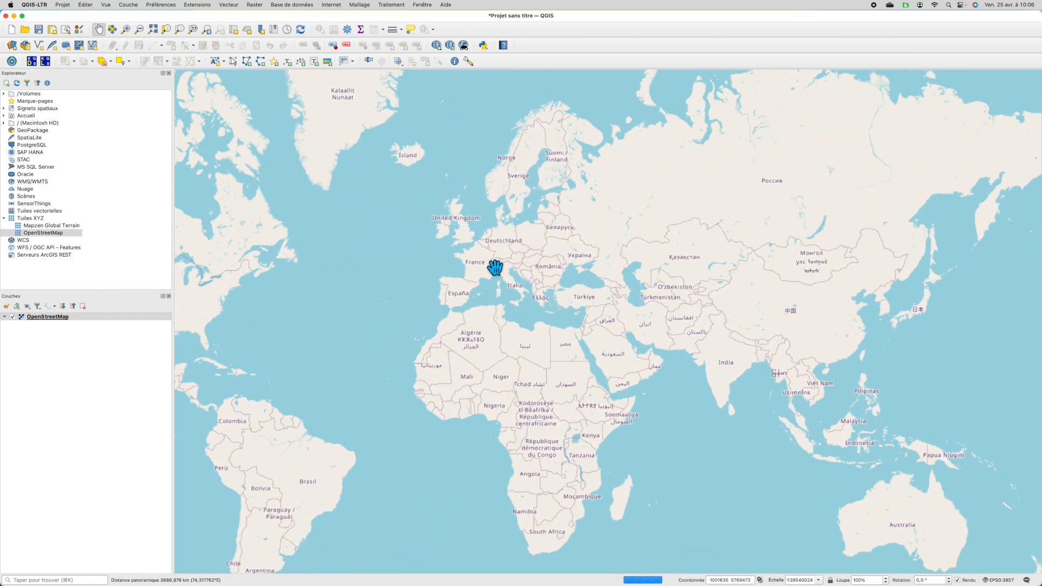
pyautogui.scroll(2, 459, 270)
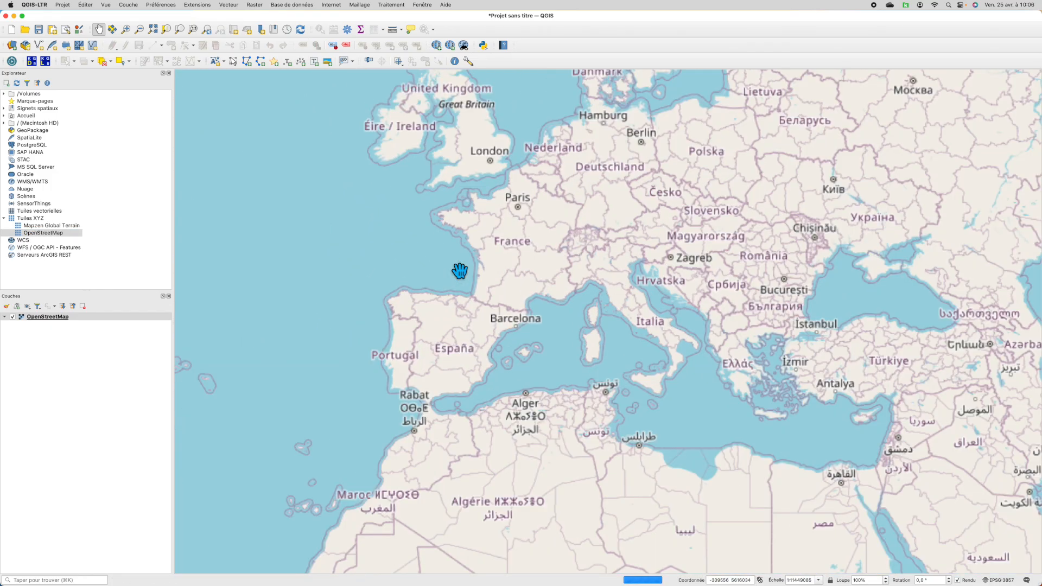
pyautogui.scroll(2, 484, 233)
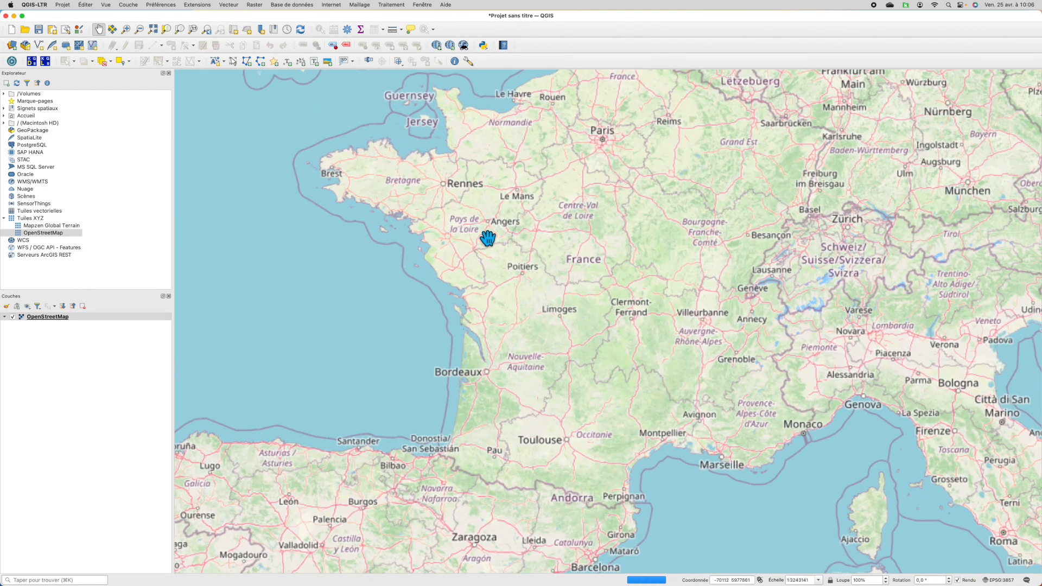
pyautogui.scroll(-1, 528, 268)
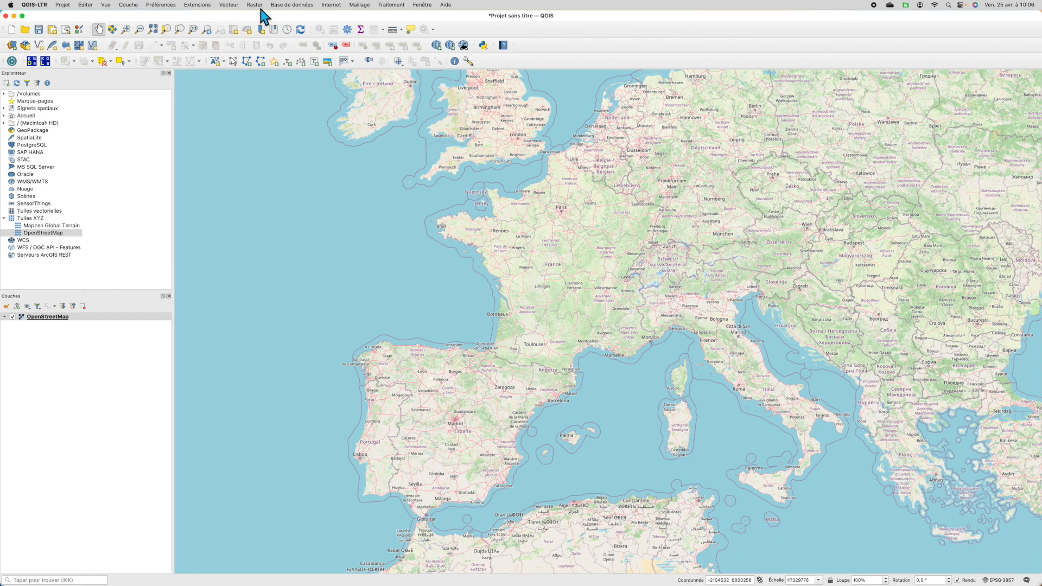
# - Add the Google Satellite basemap from QuickMapServices
pyautogui.click(331, 5)
pyautogui.moveTo(337, 34)
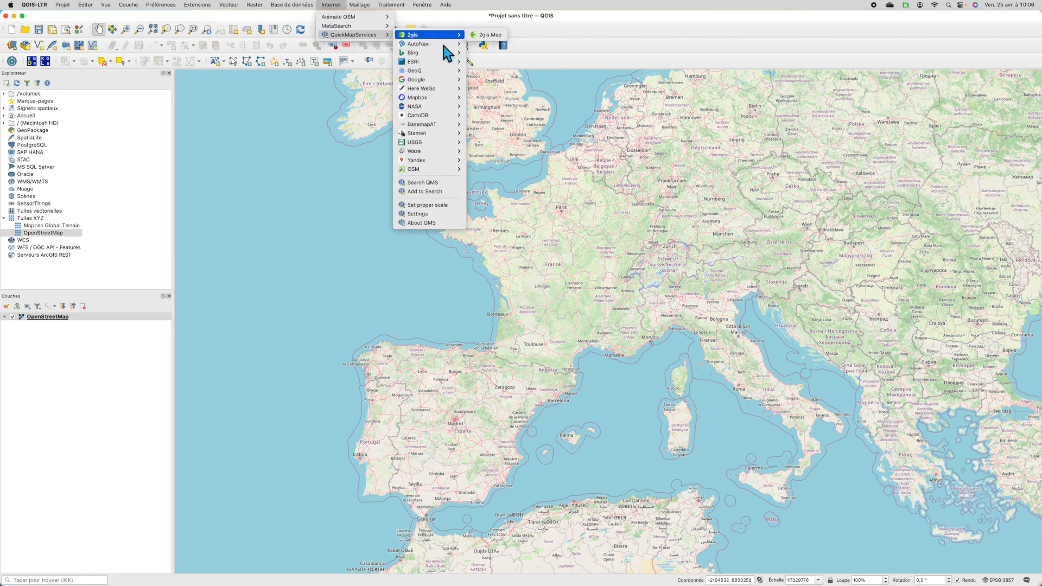
pyautogui.moveTo(439, 80)
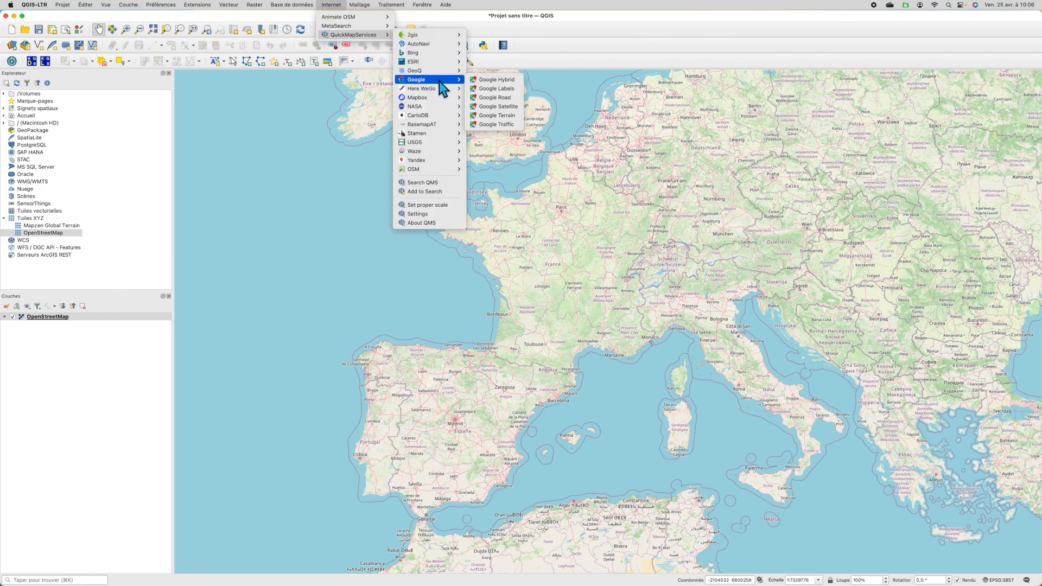
pyautogui.click(513, 106)
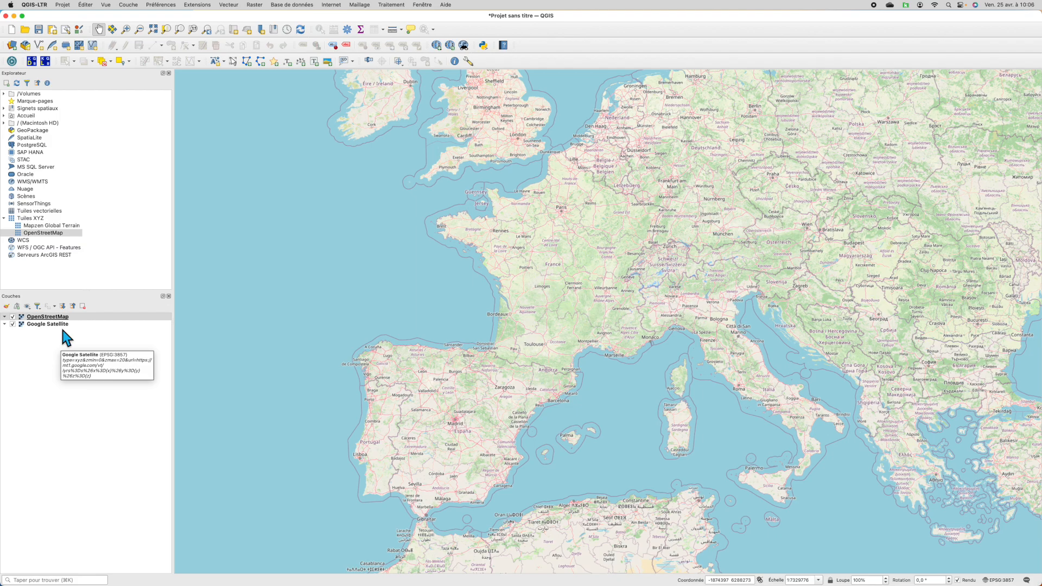
# - Toggle the OpenStreetMap layer's visibility off and on, and move it below the Google Satellite layer
pyautogui.click(14, 318)
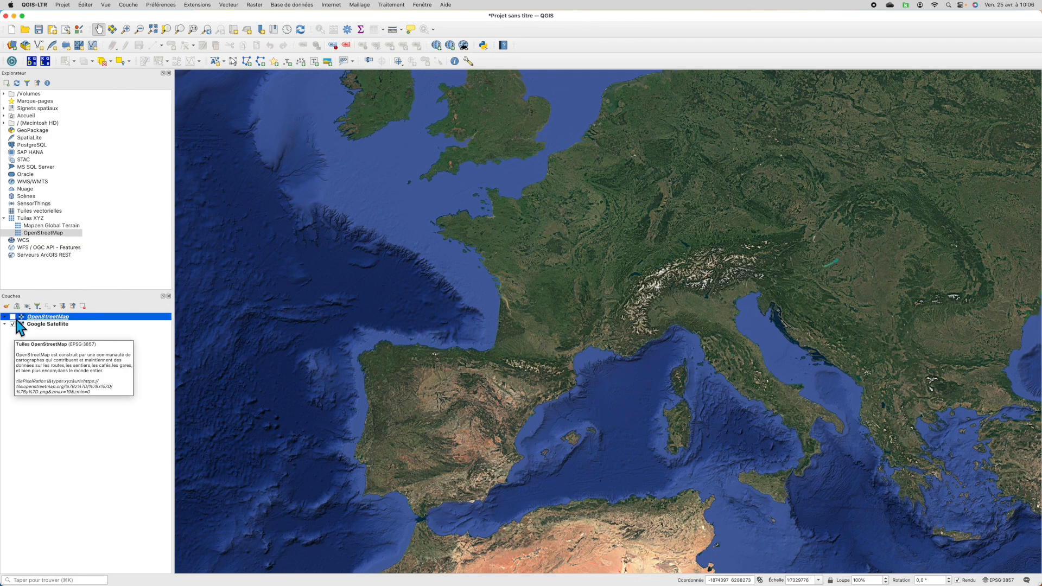
pyautogui.click(13, 317)
pyautogui.moveTo(50, 318); pyautogui.dragTo(48, 332)
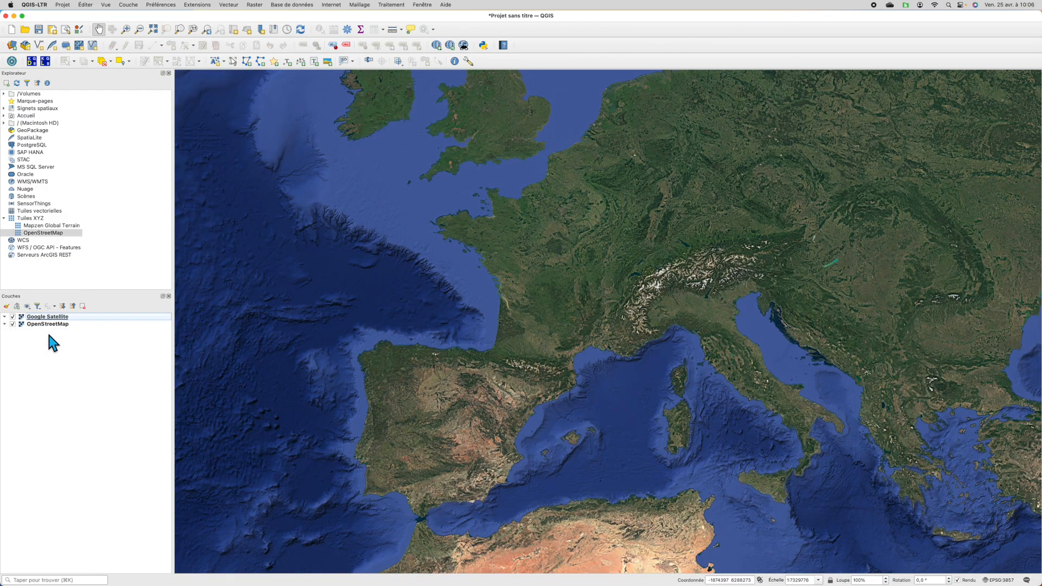
# - Remove the OpenStreetMap layer from the project
pyautogui.click(52, 324)
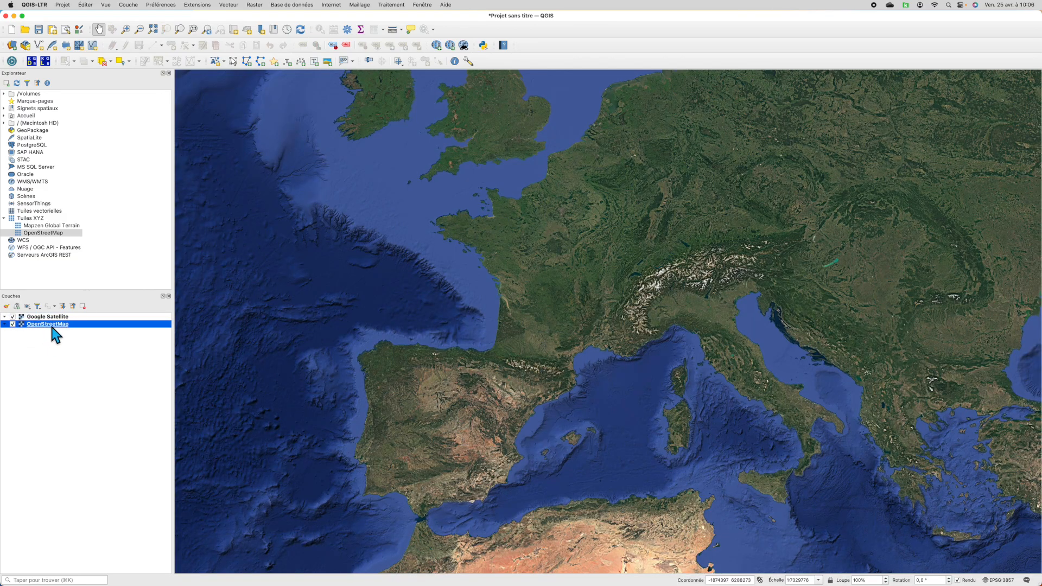
pyautogui.rightClick(53, 326)
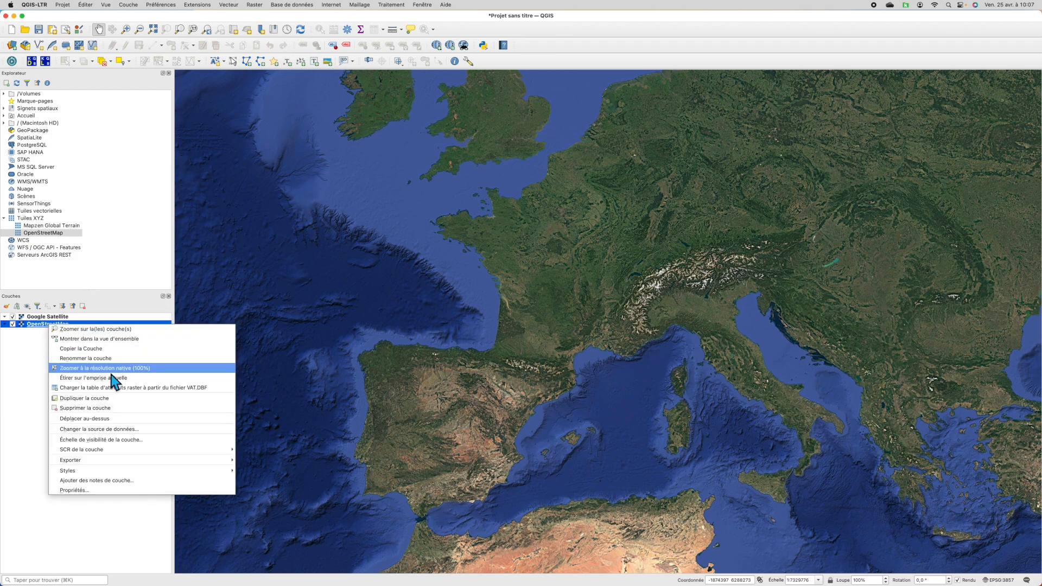
pyautogui.click(113, 409)
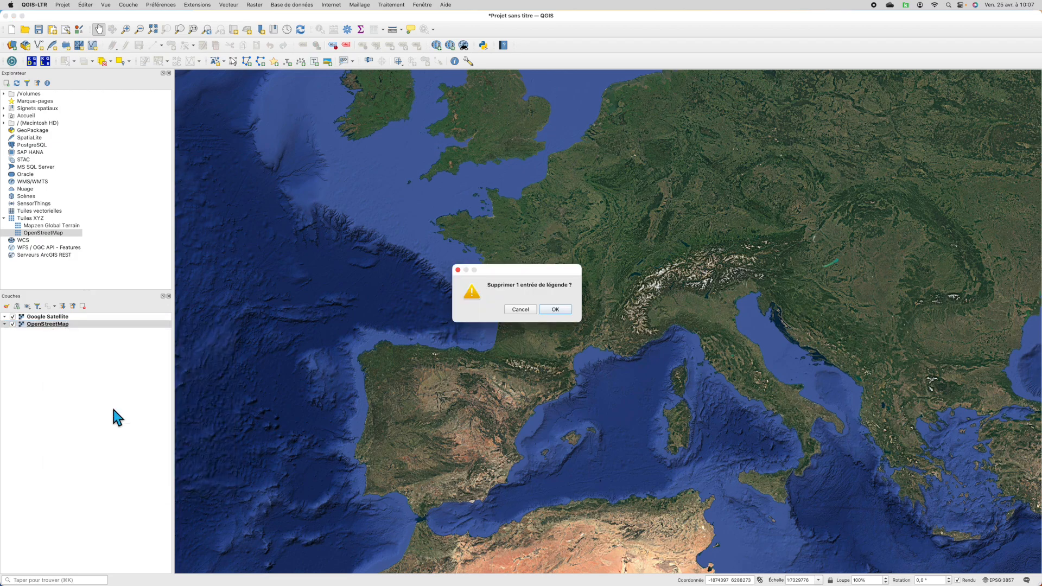
pyautogui.click(558, 311)
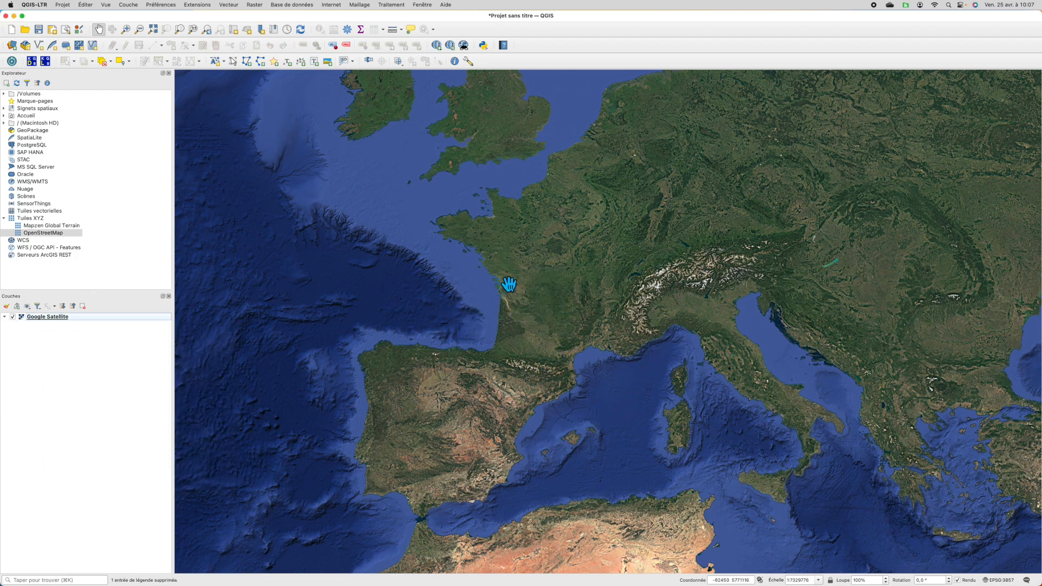
# - Select contour-des-departements.geojson from the Données carto folder as the source for a new vector layer
pyautogui.moveTo(510, 273); pyautogui.dragTo(473, 298)
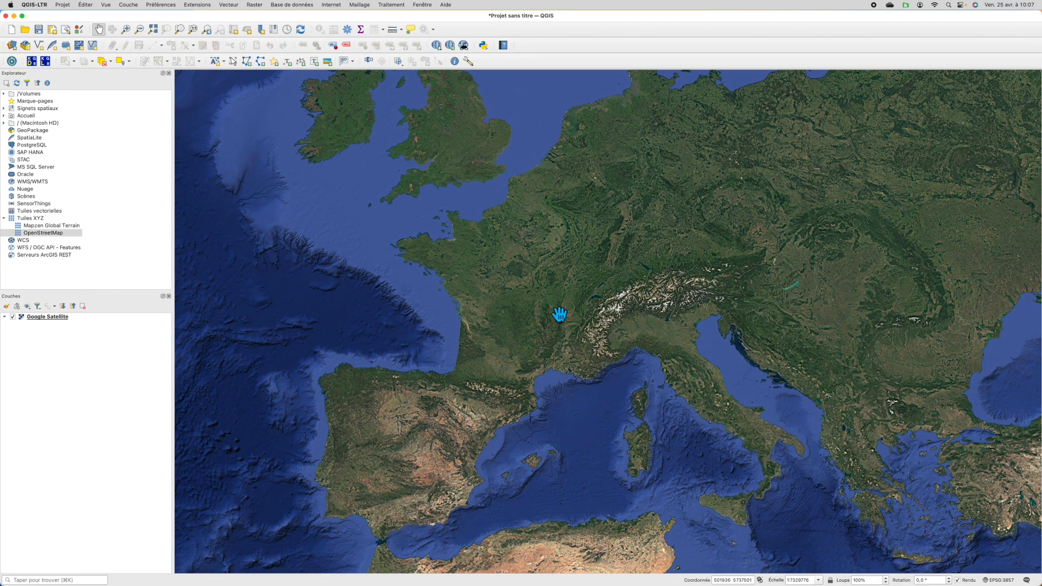
pyautogui.moveTo(559, 314); pyautogui.dragTo(530, 322)
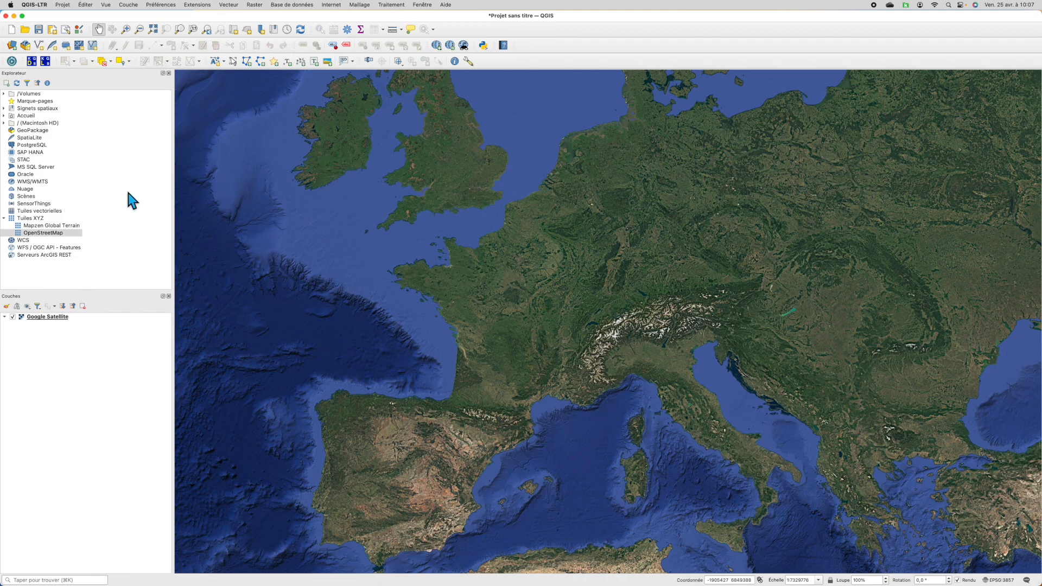
pyautogui.click(128, 5)
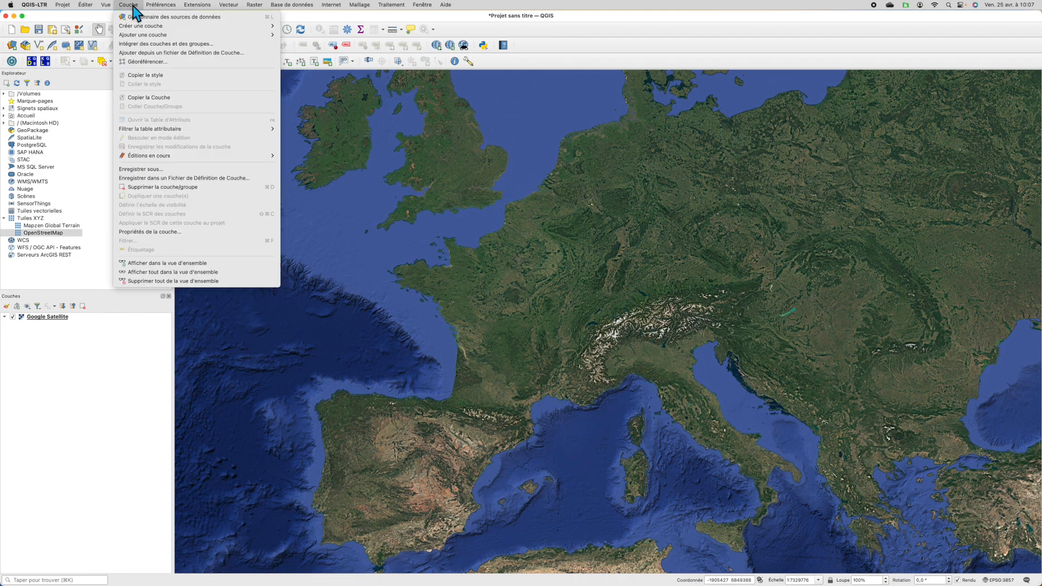
pyautogui.moveTo(148, 35)
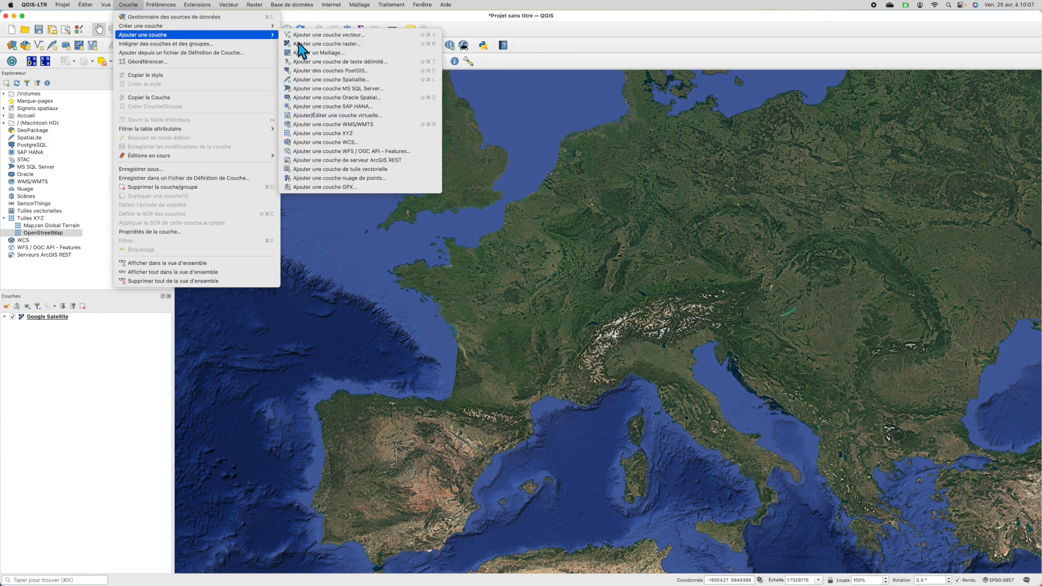
pyautogui.click(369, 36)
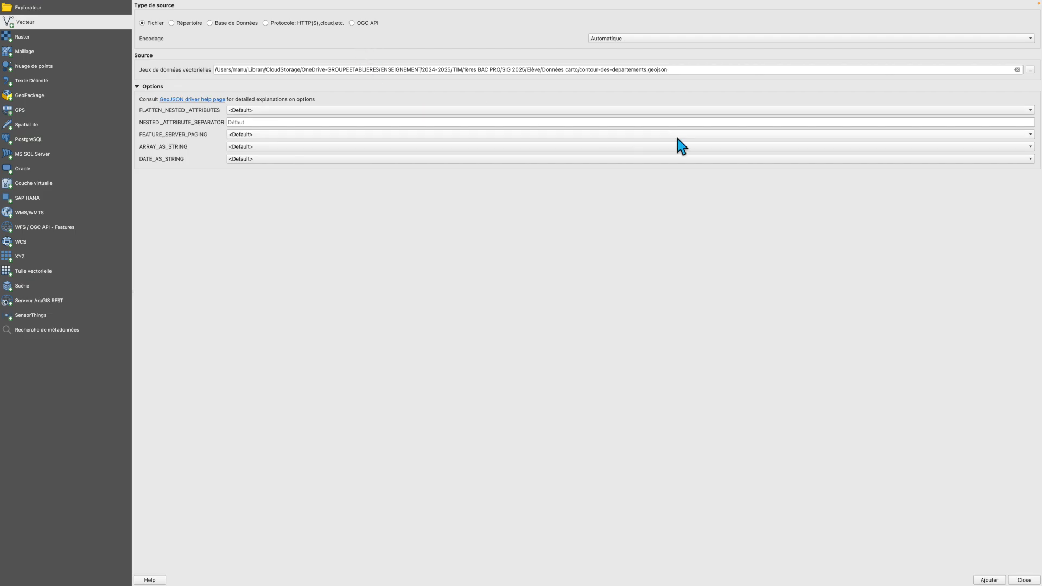
pyautogui.click(1034, 73)
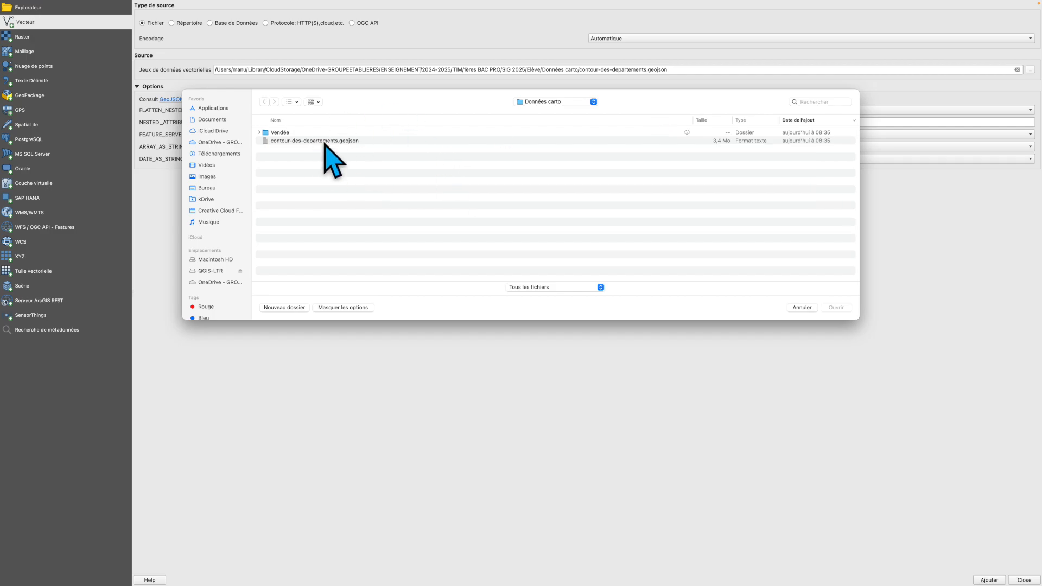
pyautogui.click(306, 141)
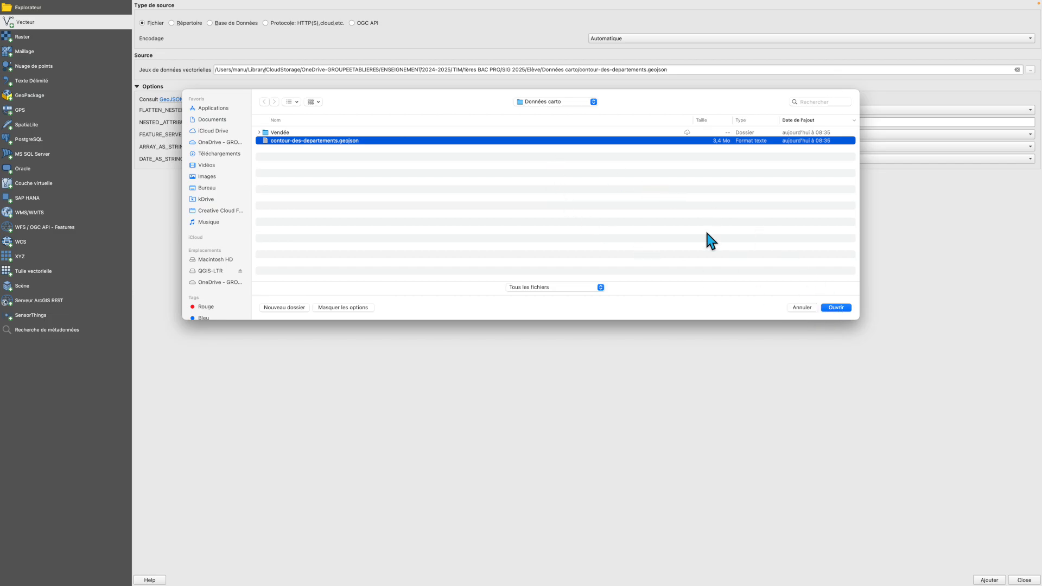
pyautogui.click(836, 307)
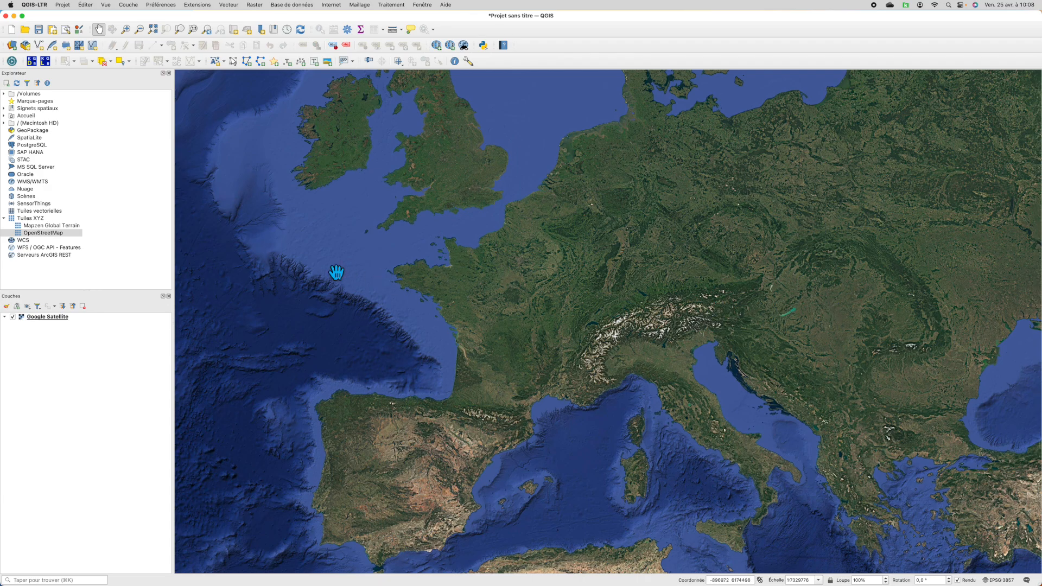
# - Add the contour-des-departements polygon layer to the project from the chosen GeoJSON source
pyautogui.click(128, 5)
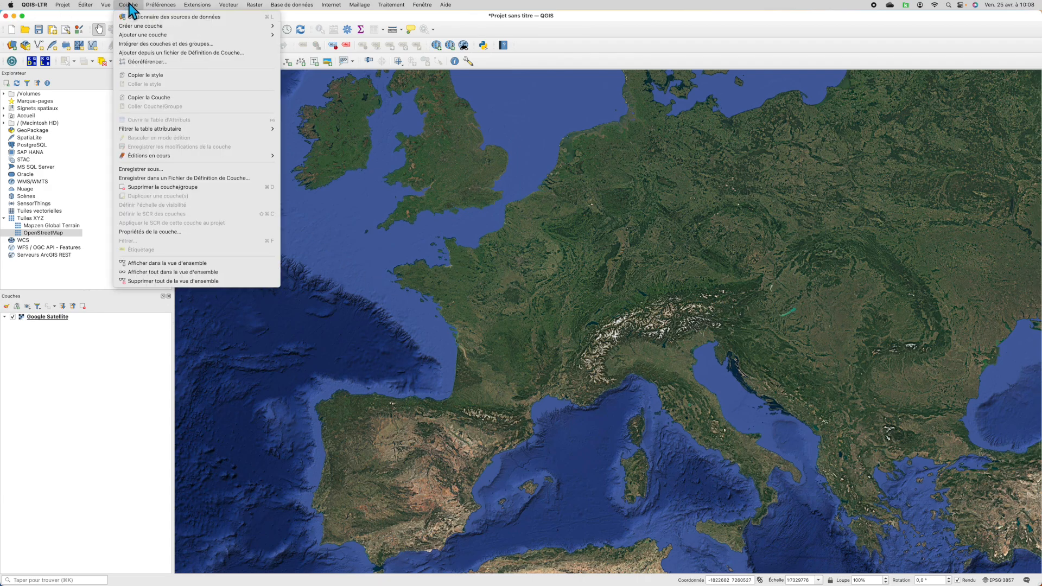
pyautogui.click(324, 38)
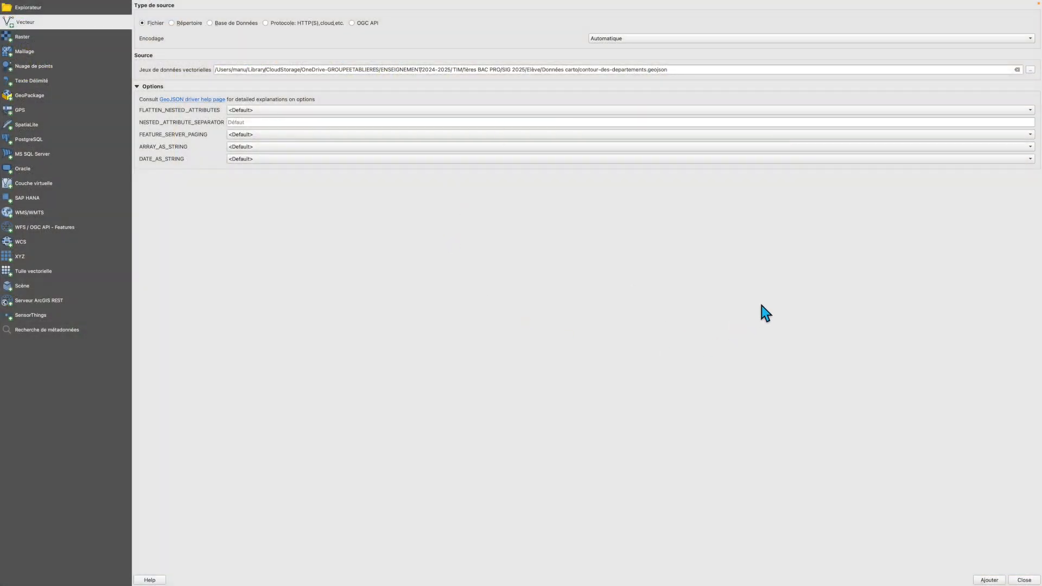
pyautogui.click(996, 579)
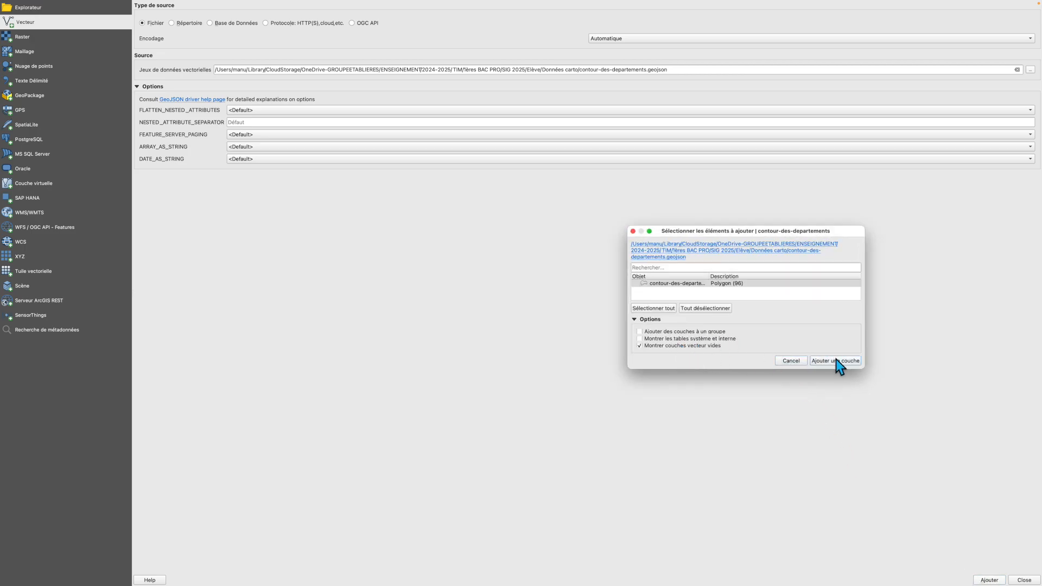
pyautogui.click(835, 363)
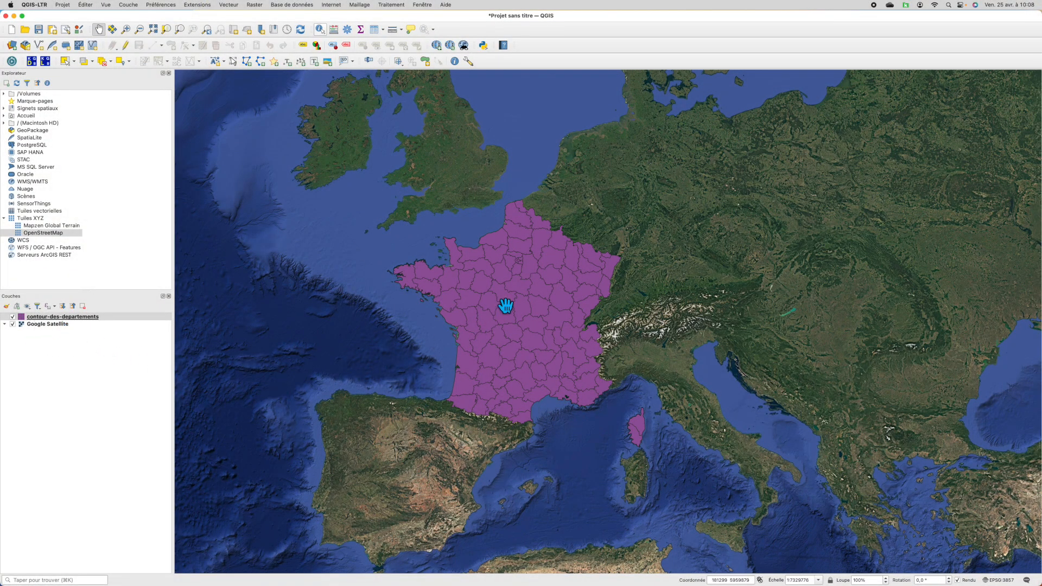
# - Change the fill colour to teal blue in the symbology of the contour-des-departements layer
pyautogui.scroll(1, 524, 308)
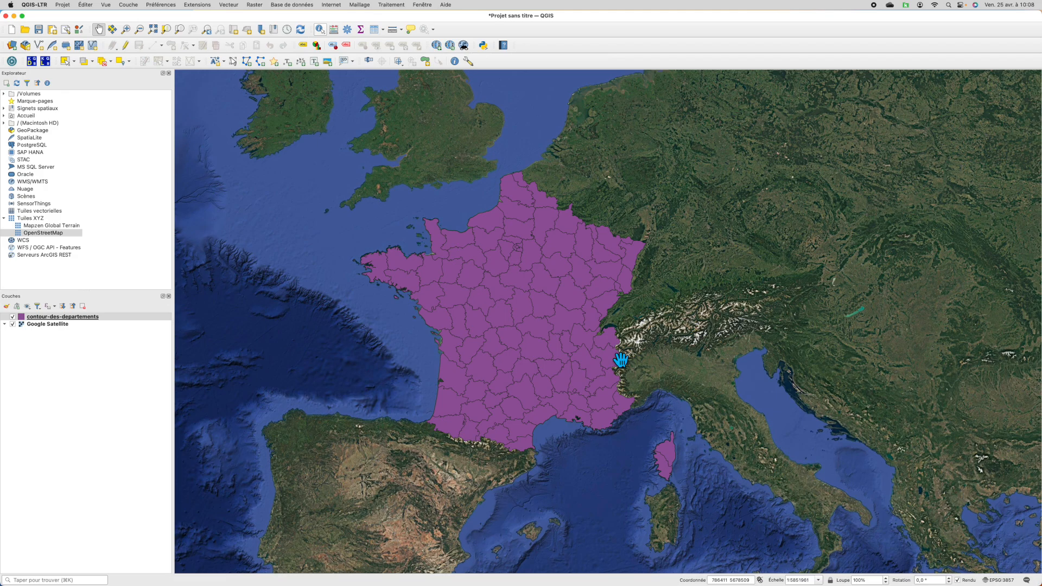
pyautogui.click(111, 318)
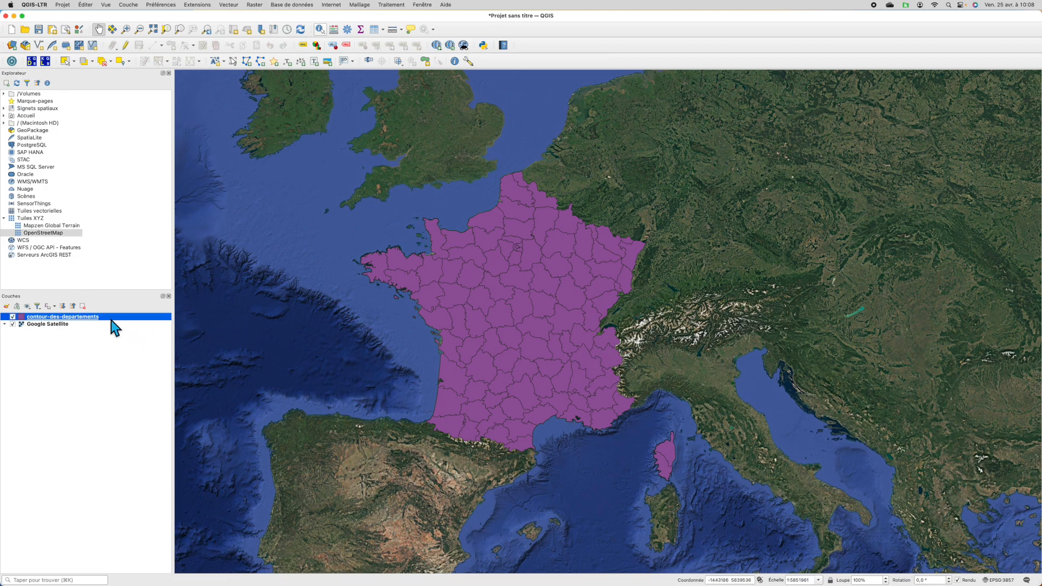
pyautogui.doubleClick(112, 320)
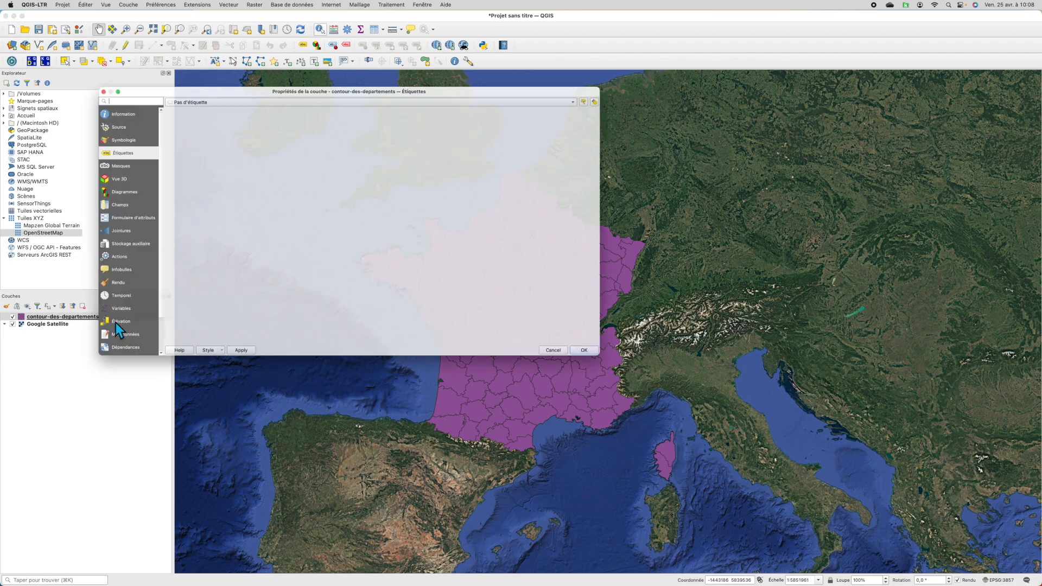
pyautogui.moveTo(174, 76); pyautogui.dragTo(667, 79)
pyautogui.click(601, 132)
pyautogui.moveTo(673, 75); pyautogui.dragTo(52, 31)
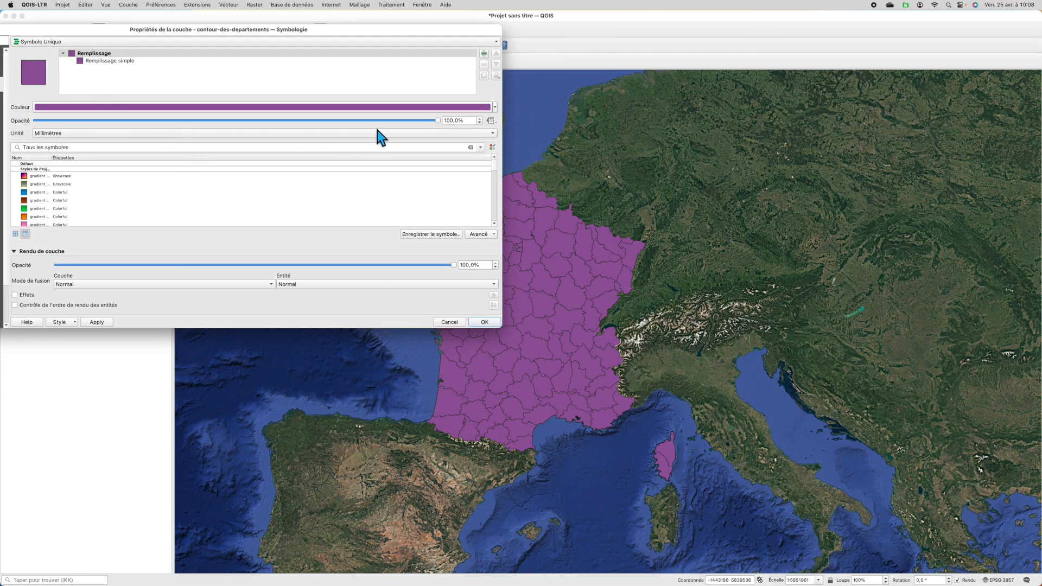
pyautogui.click(435, 108)
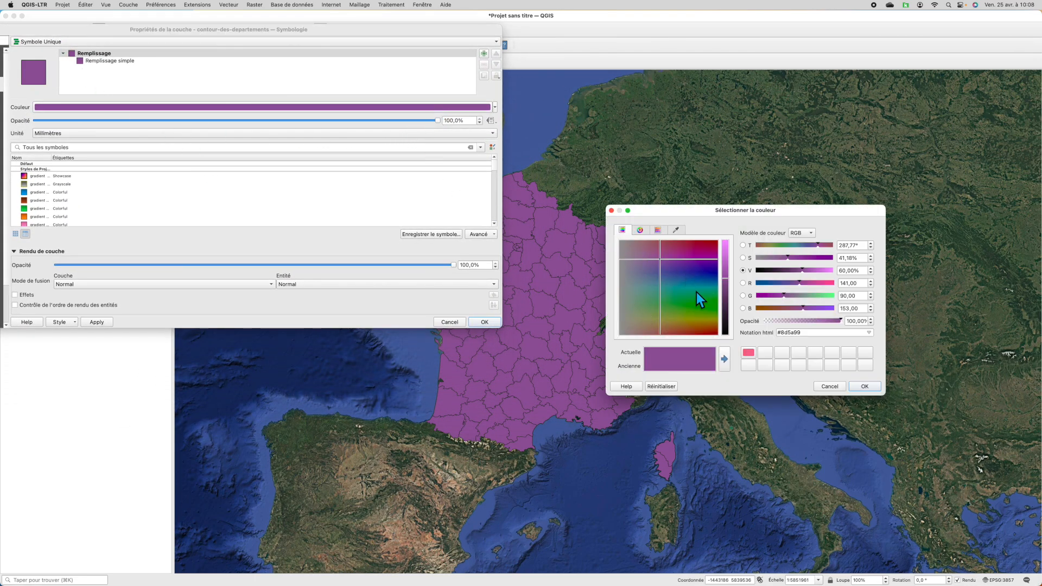
pyautogui.click(696, 292)
pyautogui.click(866, 388)
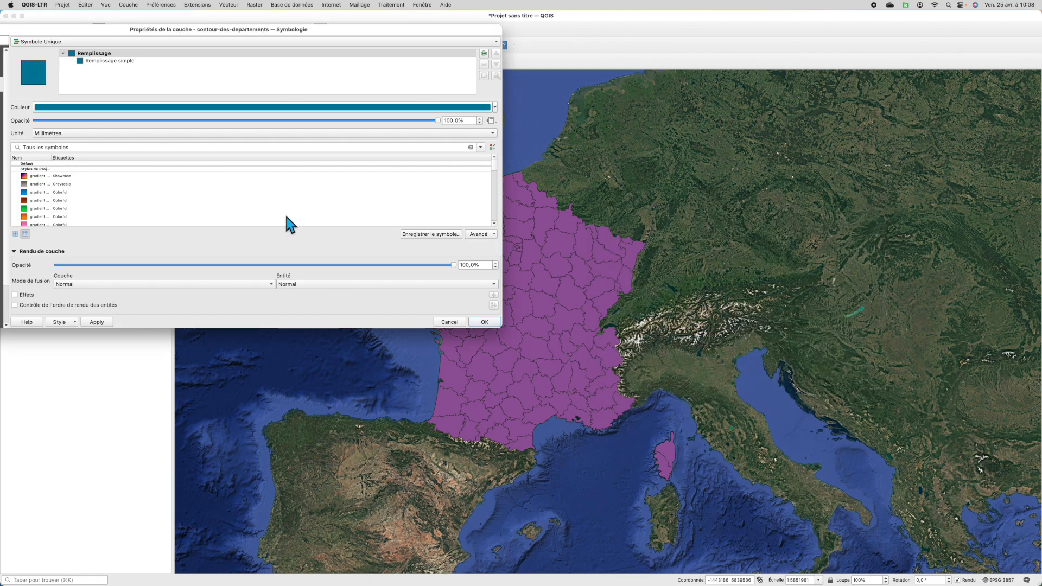
# - Make the simple fill of the contour-des-departements layer semi-transparent and apply it to the map
pyautogui.click(129, 61)
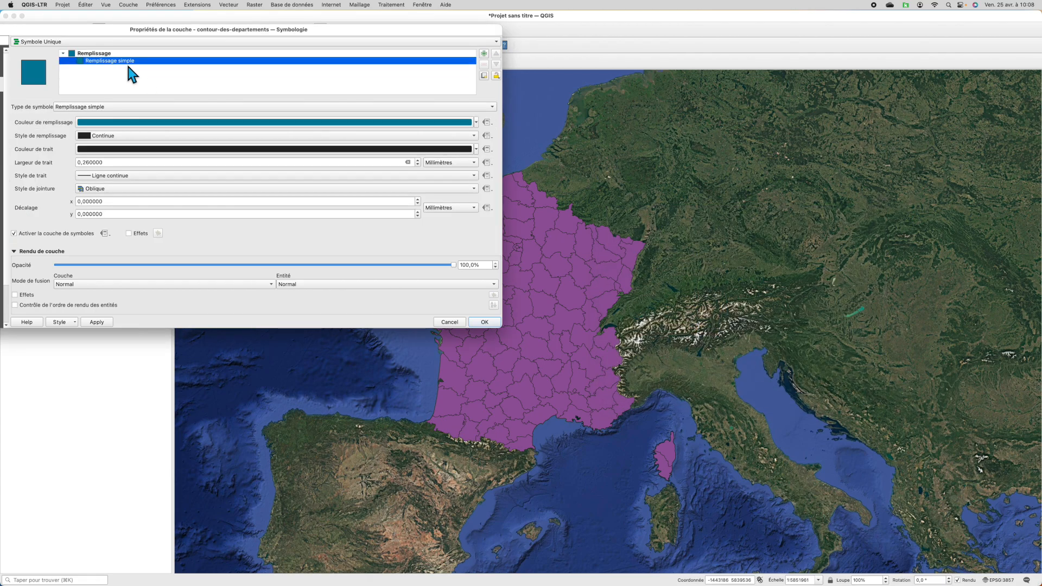
pyautogui.click(476, 122)
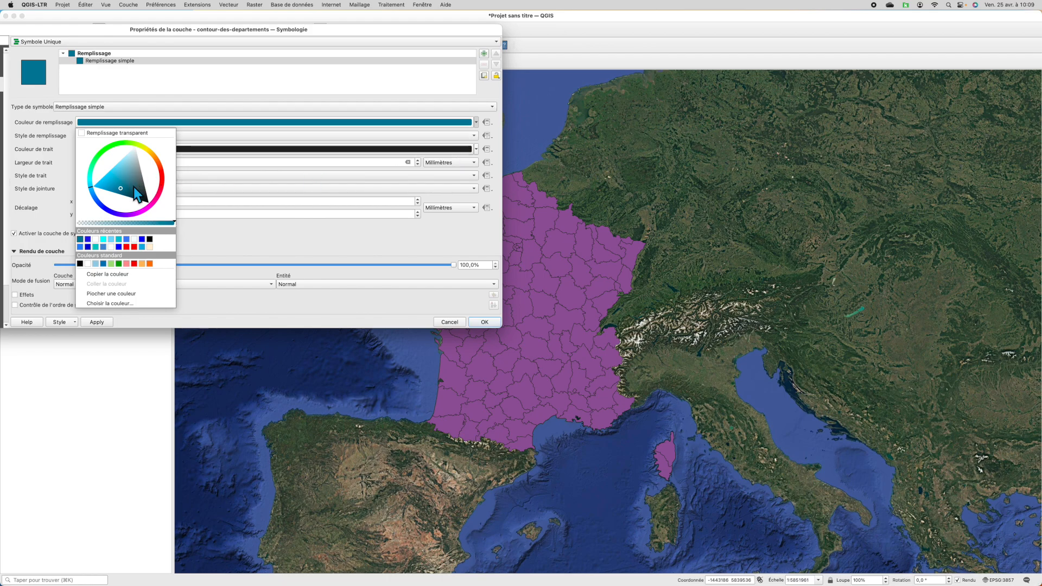
pyautogui.moveTo(164, 227); pyautogui.dragTo(118, 227)
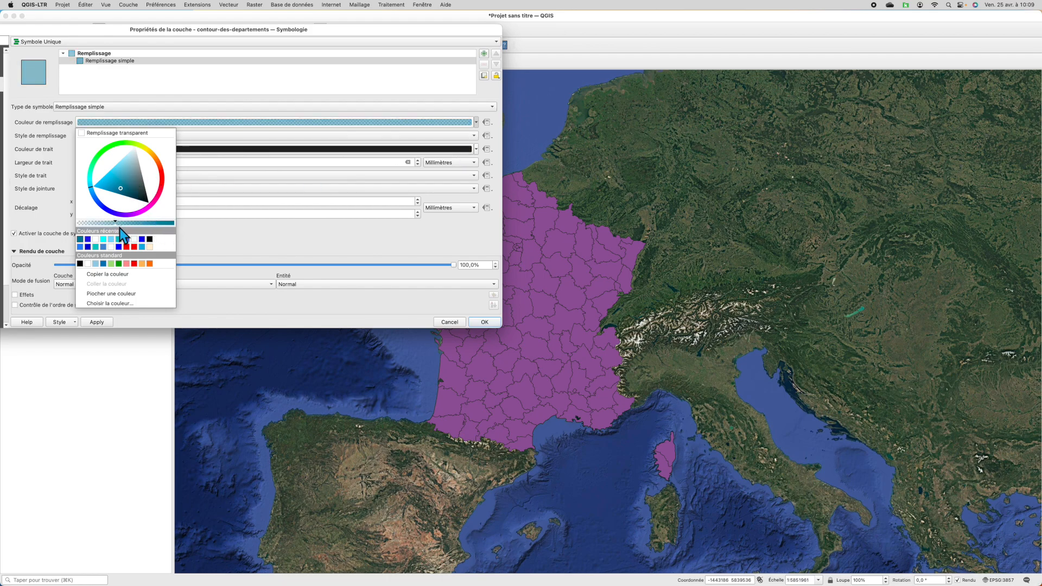
pyautogui.moveTo(117, 226); pyautogui.dragTo(121, 226)
pyautogui.click(484, 324)
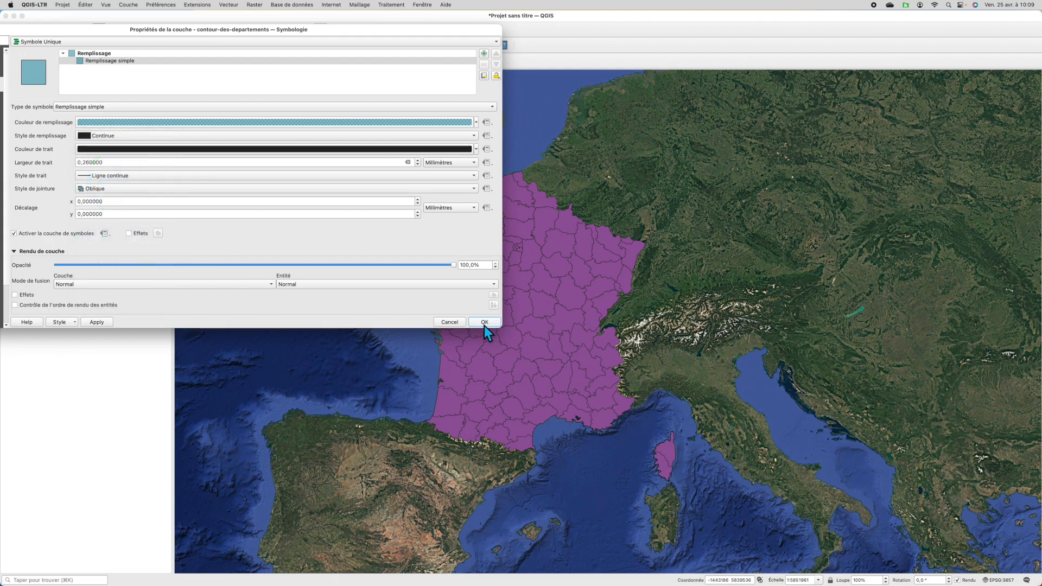
pyautogui.click(484, 324)
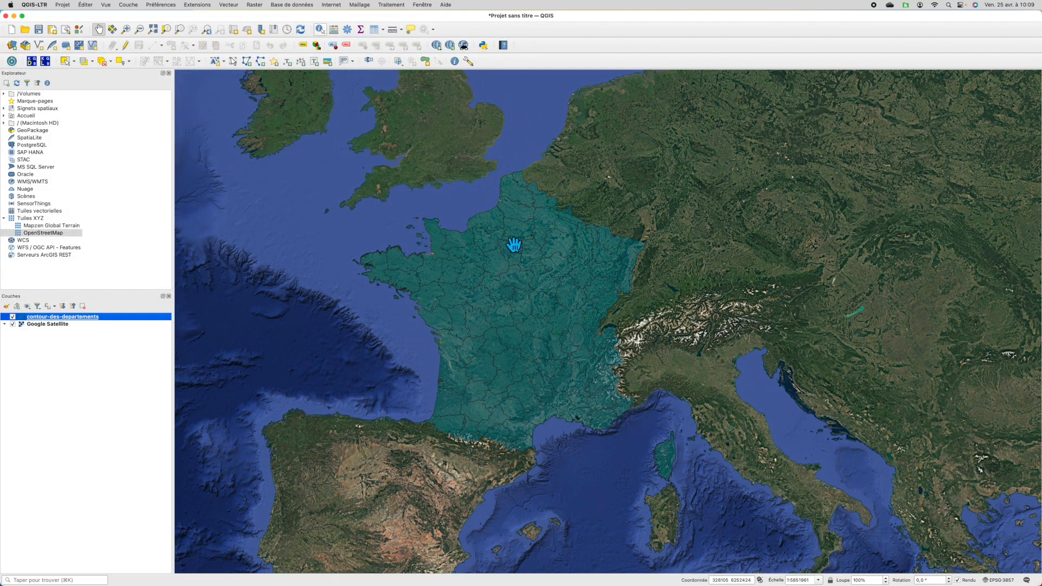
pyautogui.scroll(3, 486, 289)
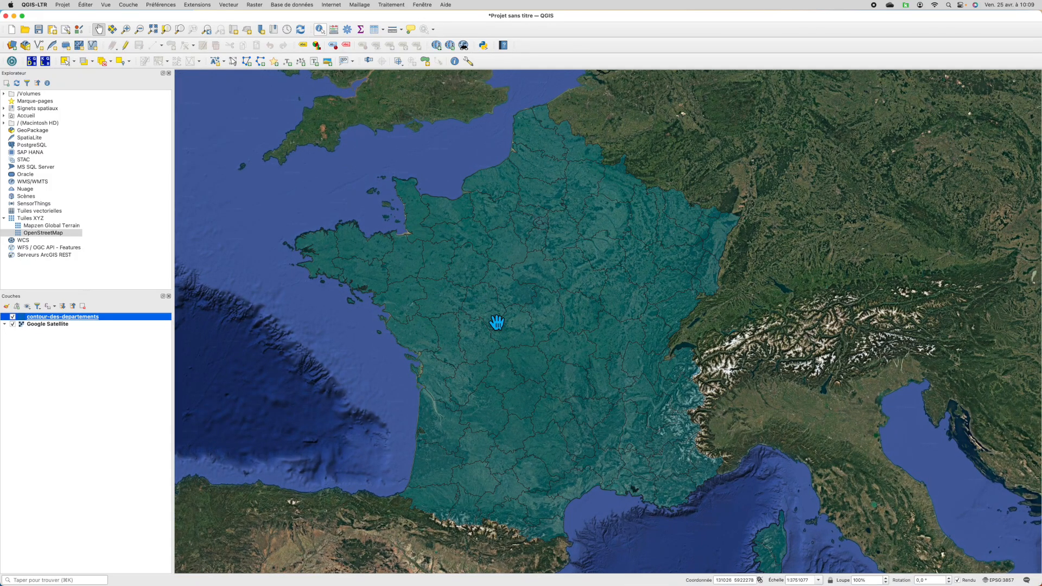
pyautogui.scroll(-2, 496, 323)
pyautogui.scroll(2, 434, 305)
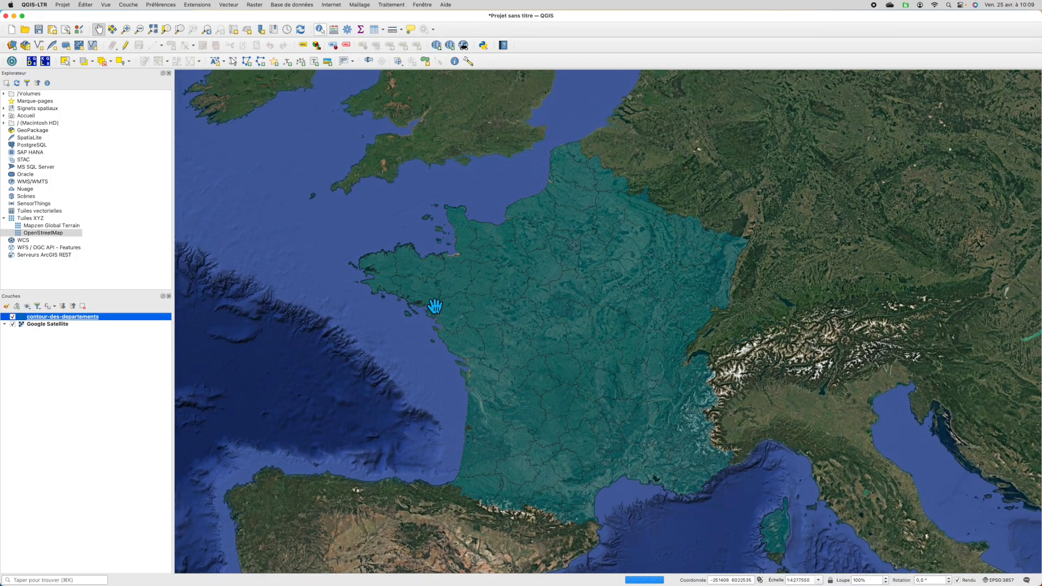
# - Reduce the opacity of the contour-des-departements layer's simple fill colour until it is fully transparent
pyautogui.doubleClick(92, 318)
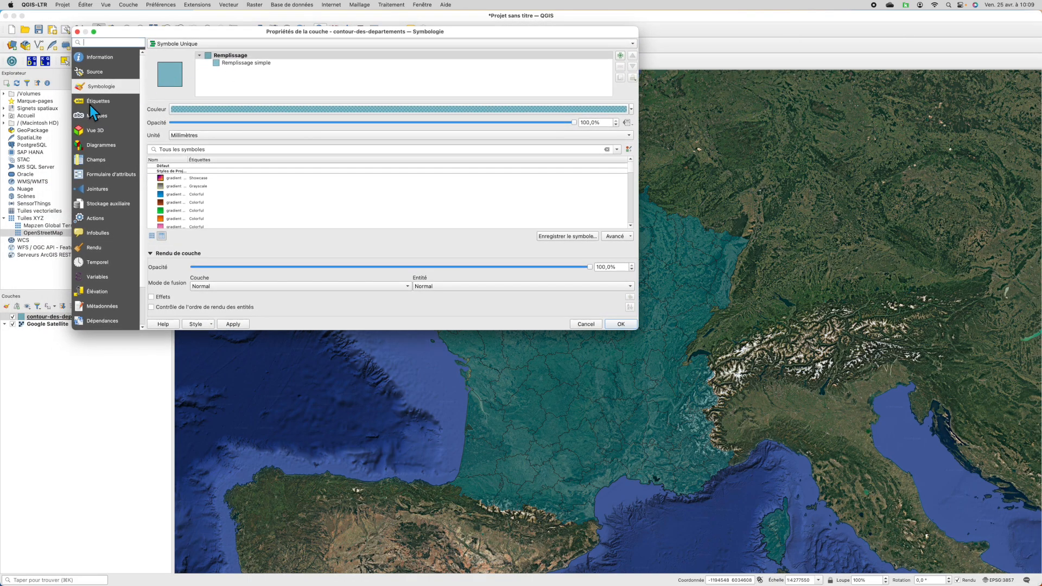
pyautogui.click(230, 64)
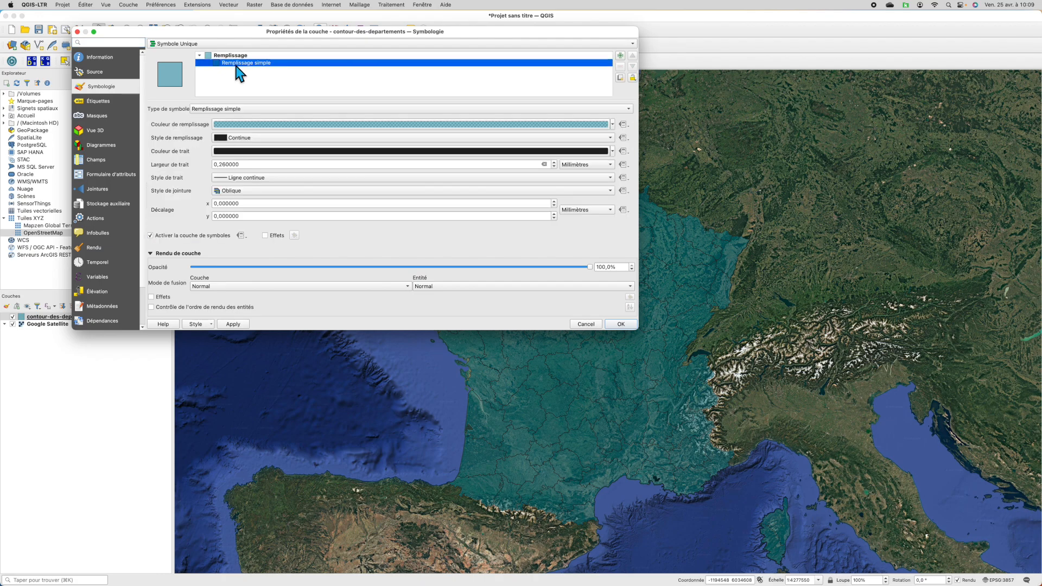
pyautogui.click(612, 125)
pyautogui.moveTo(259, 226); pyautogui.dragTo(212, 226)
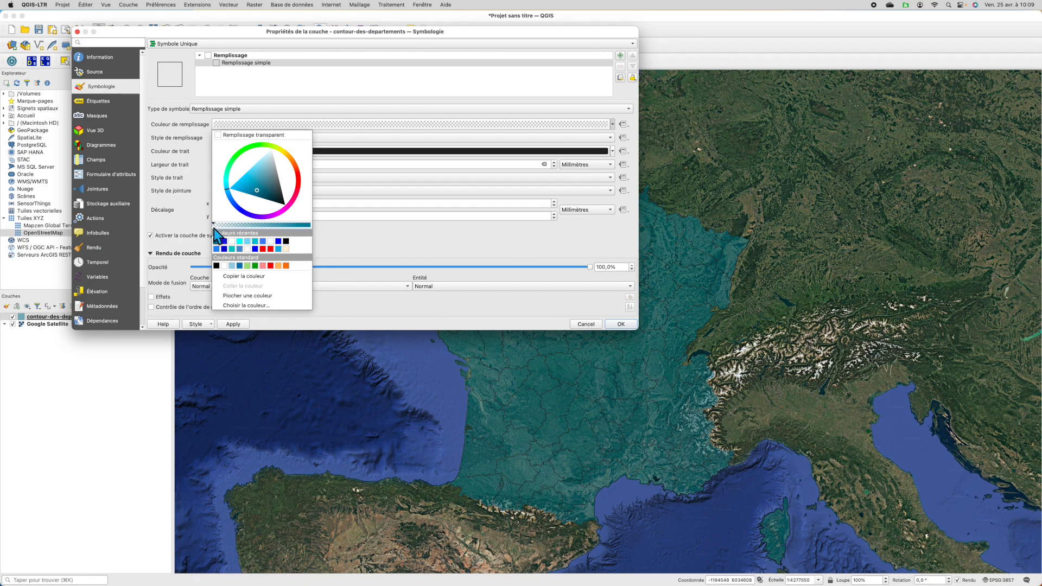
pyautogui.click(448, 246)
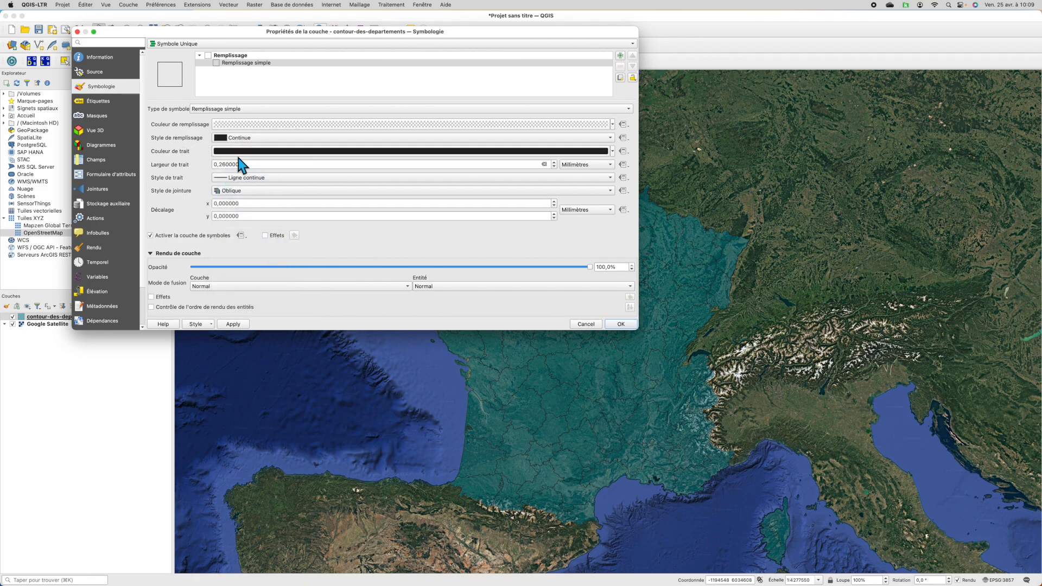
# - Change the stroke colour of the department polygons to blue
pyautogui.click(276, 153)
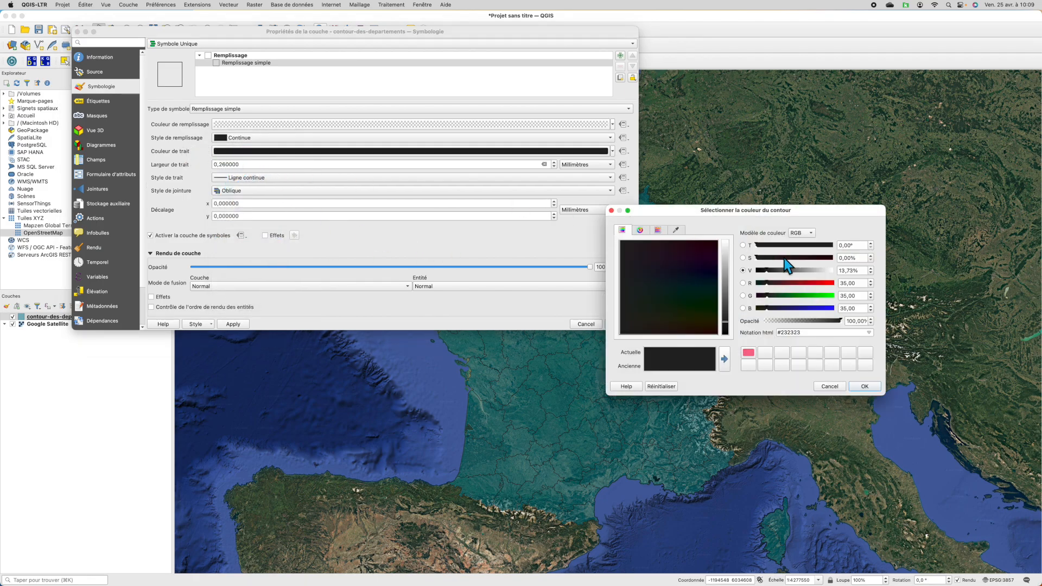
pyautogui.click(826, 309)
pyautogui.click(866, 387)
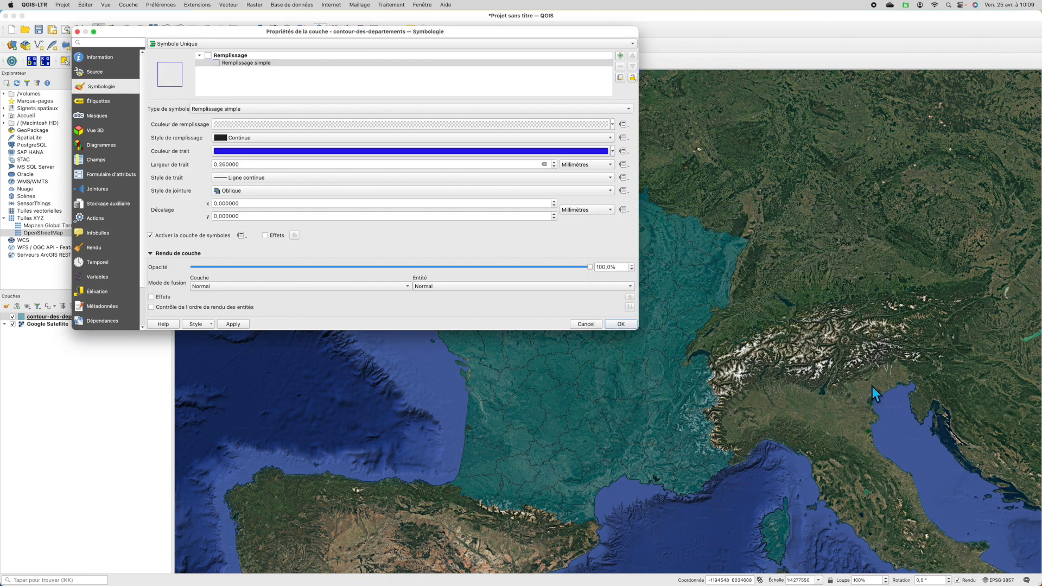
# - Set the department outlines to a 0.66 mm dotted line (Ligne en pointillé) and apply the symbology
pyautogui.click(554, 162)
pyautogui.click(554, 162)
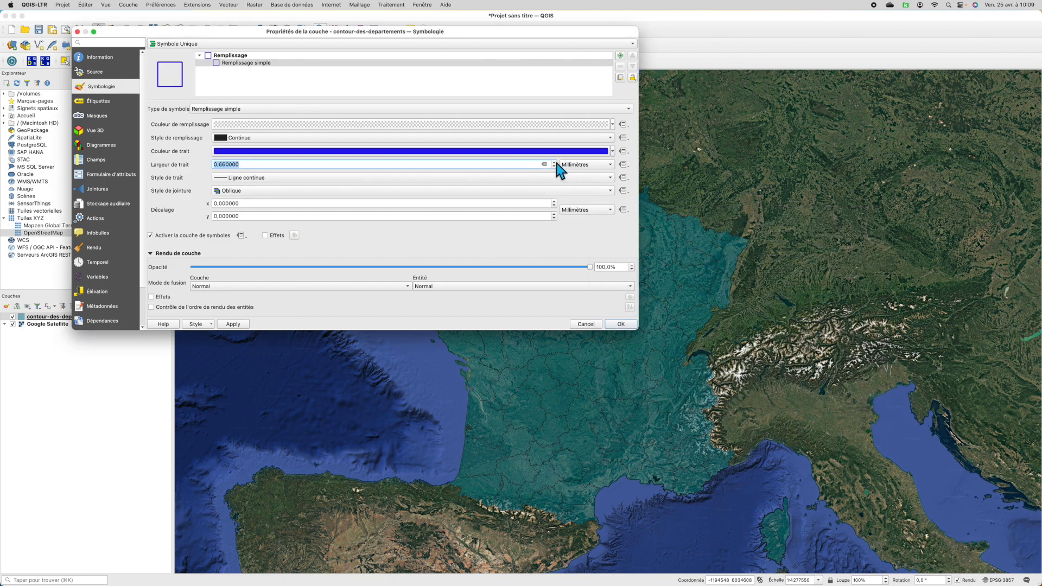
pyautogui.click(567, 178)
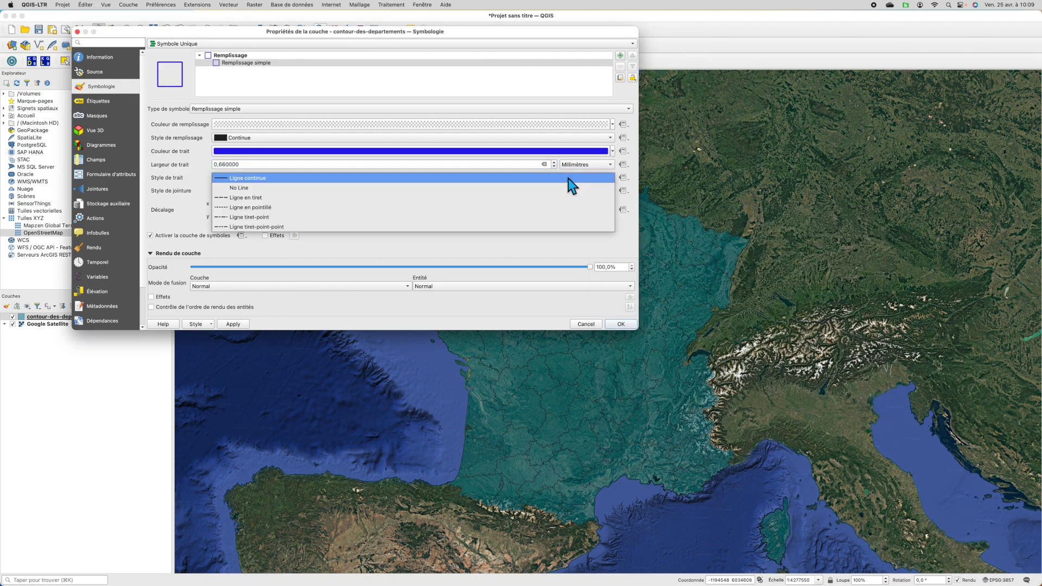
pyautogui.click(552, 208)
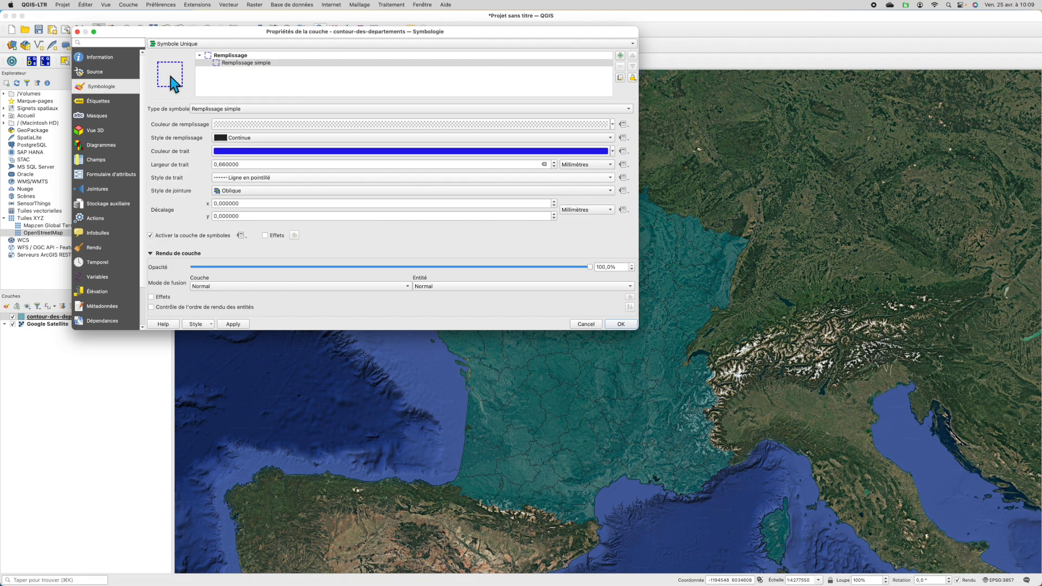
pyautogui.click(627, 327)
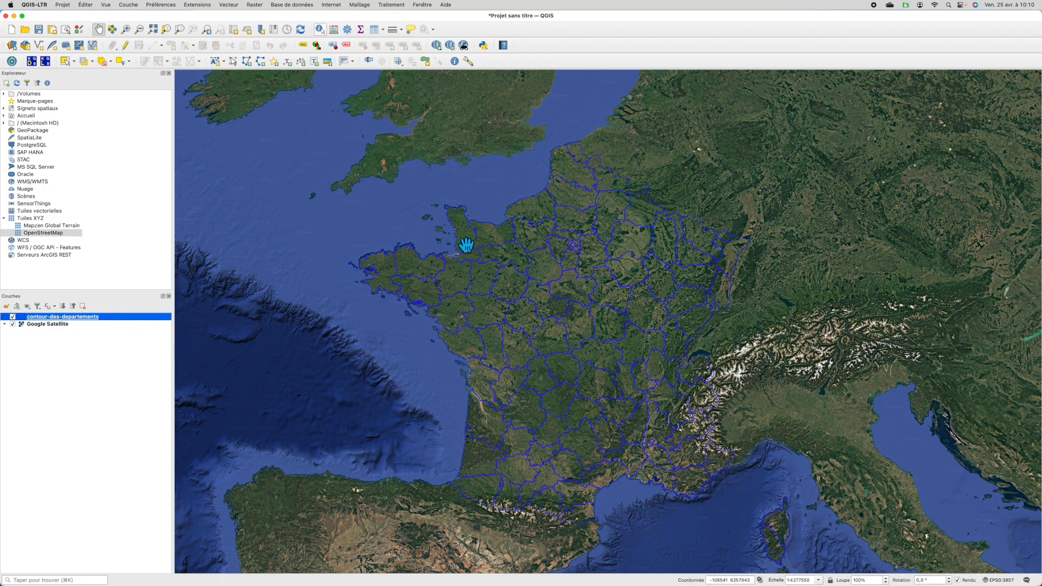
# - Examine the contour-des-departements attribute table, viewing the Gironde record as a form and all departments as a table
pyautogui.click(374, 30)
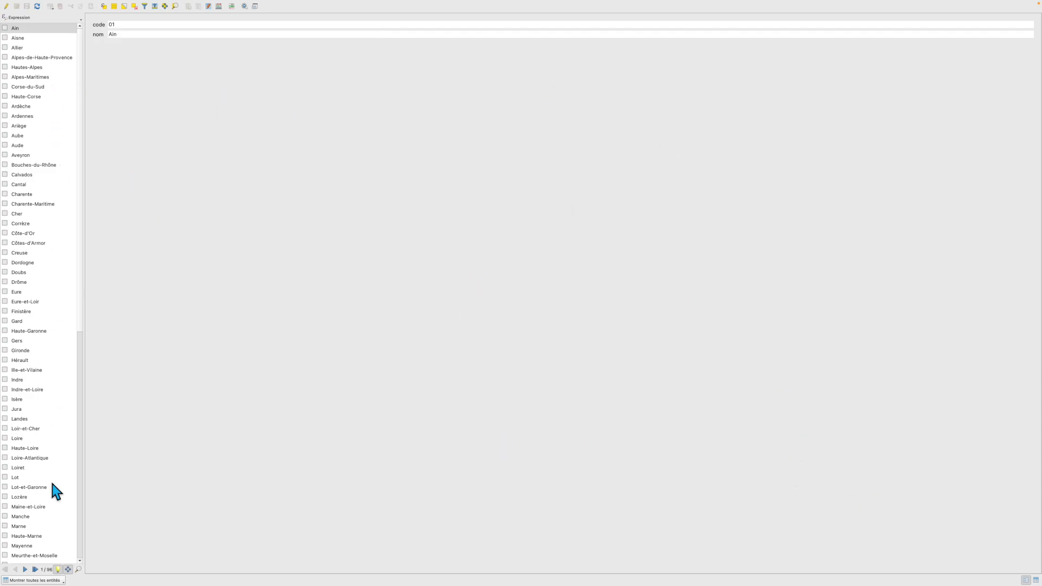
pyautogui.click(26, 350)
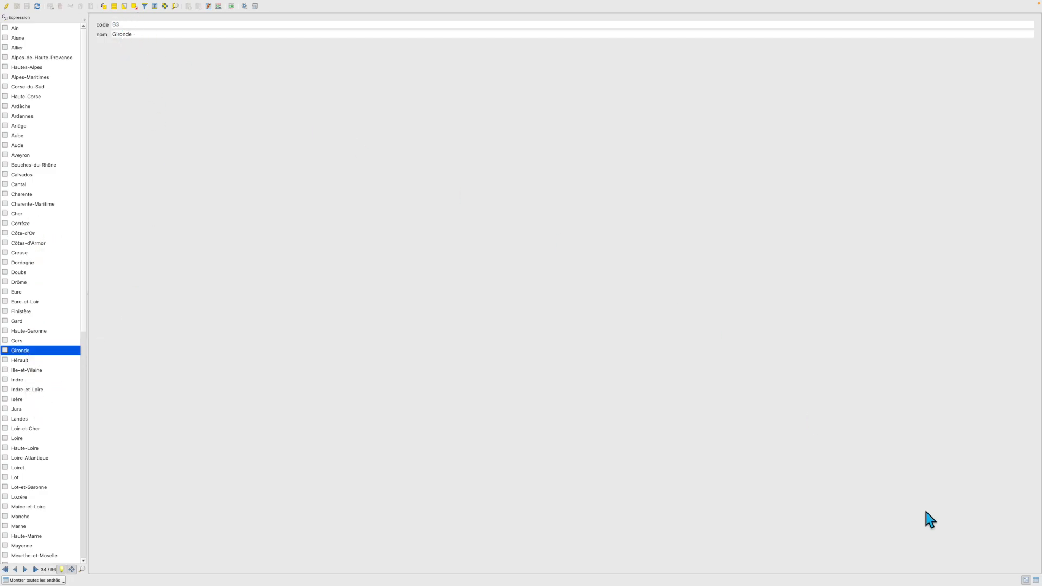
pyautogui.click(1038, 580)
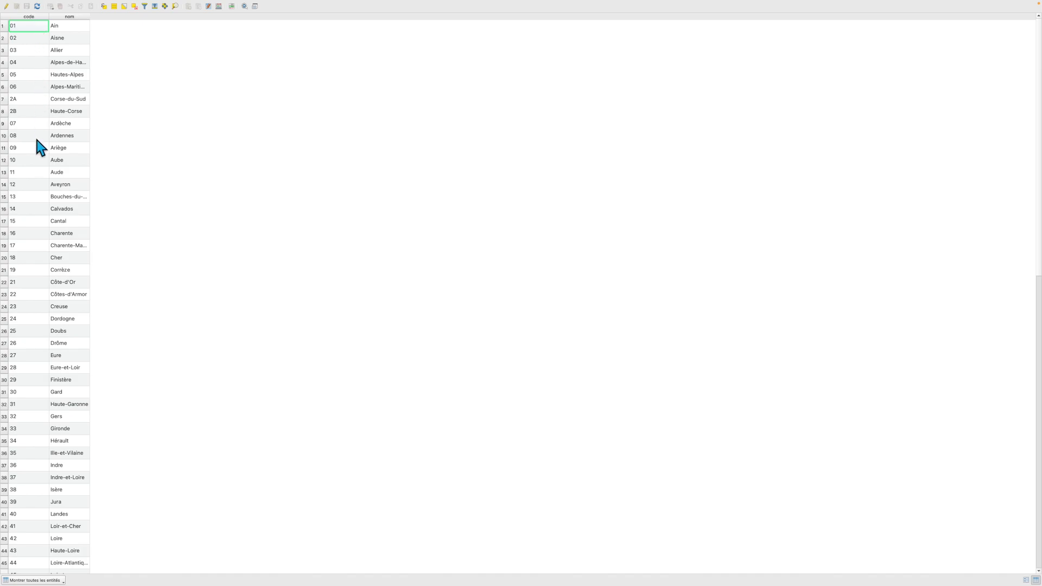
pyautogui.scroll(-15, 41, 402)
pyautogui.scroll(20, 41, 401)
pyautogui.moveTo(8, 10)
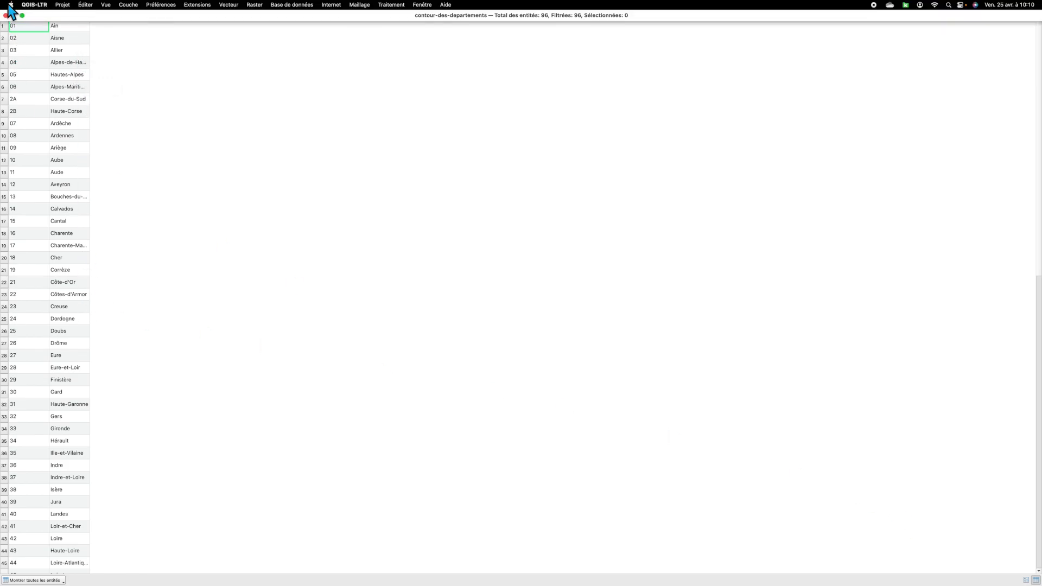
pyautogui.click(5, 16)
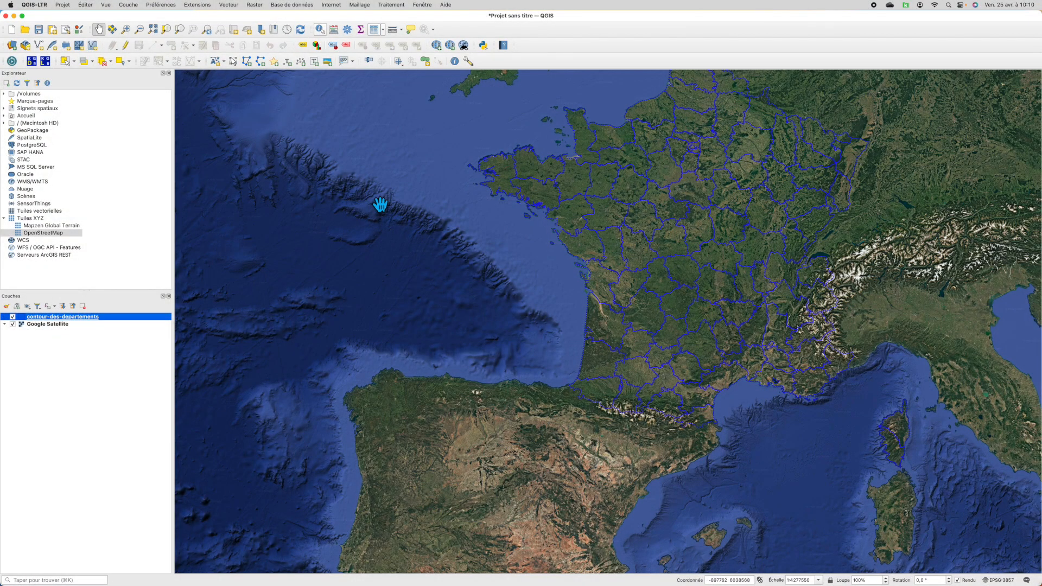
# - Enable simple labels (Étiquettes simples) on the contour-des-departements layer, using the nom field as the label value
pyautogui.moveTo(477, 208); pyautogui.dragTo(344, 280)
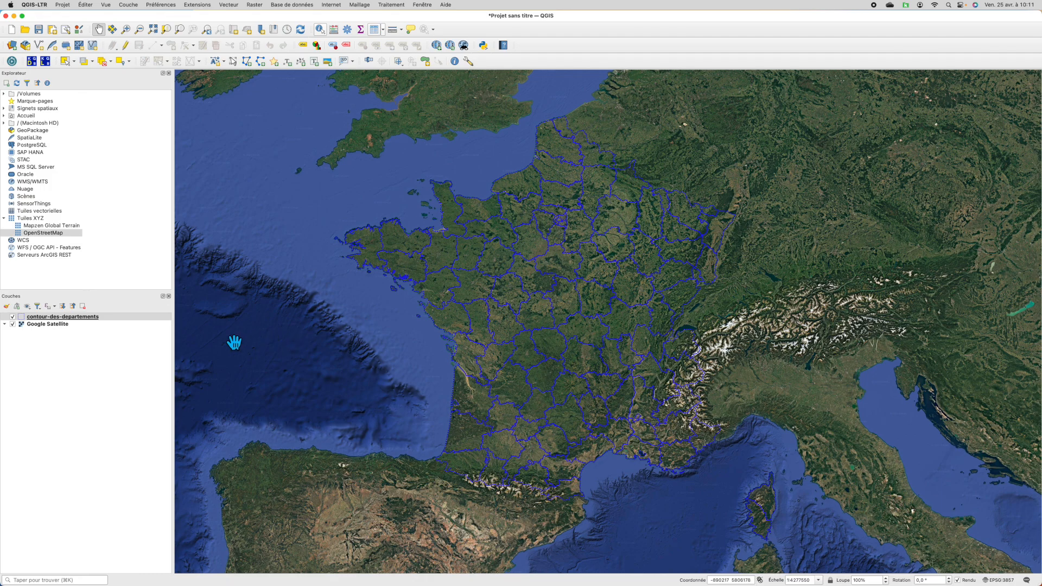
pyautogui.doubleClick(112, 318)
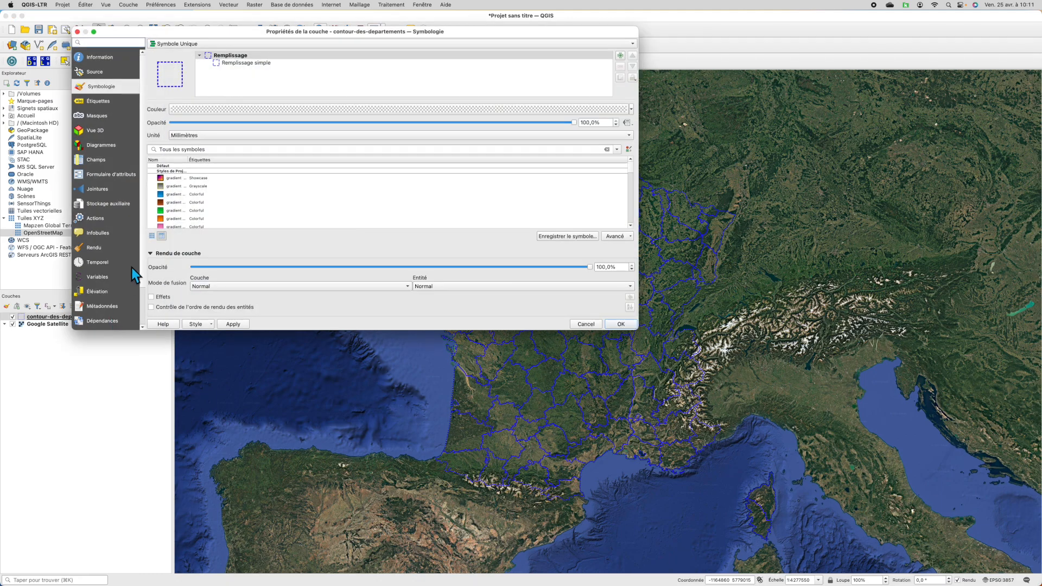
pyautogui.click(98, 101)
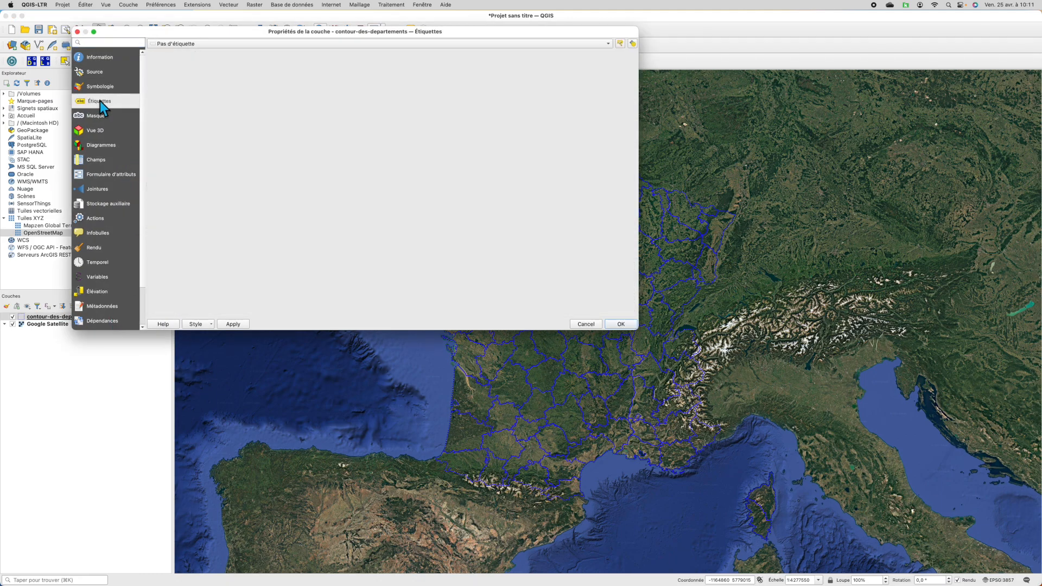
pyautogui.click(207, 46)
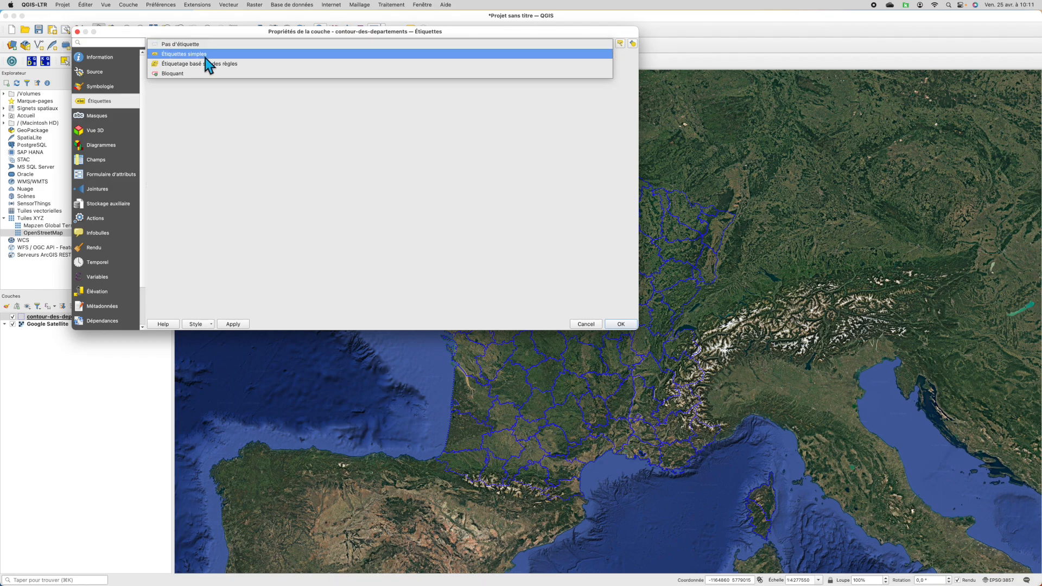
pyautogui.click(205, 58)
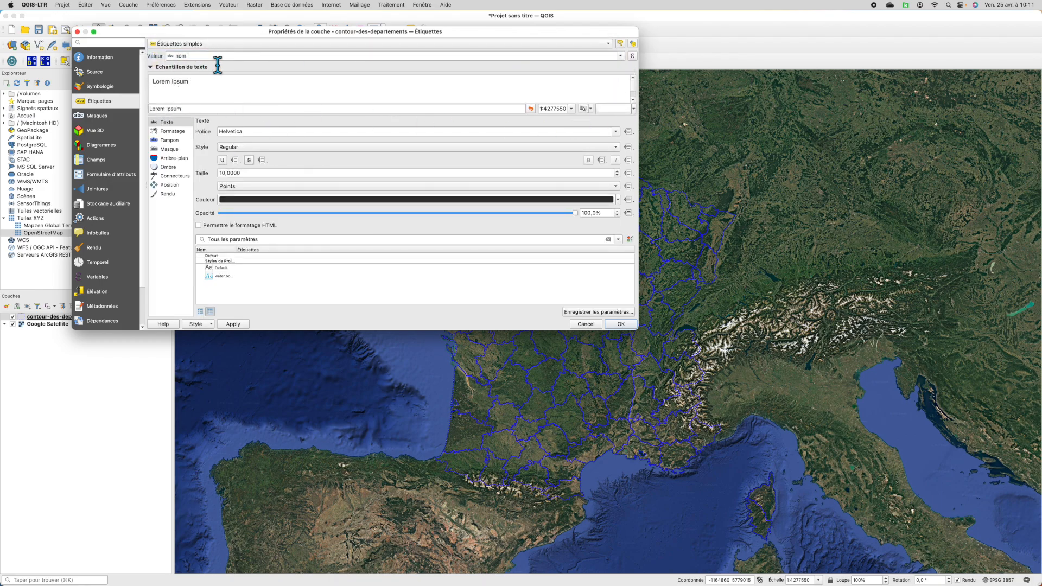
pyautogui.click(626, 62)
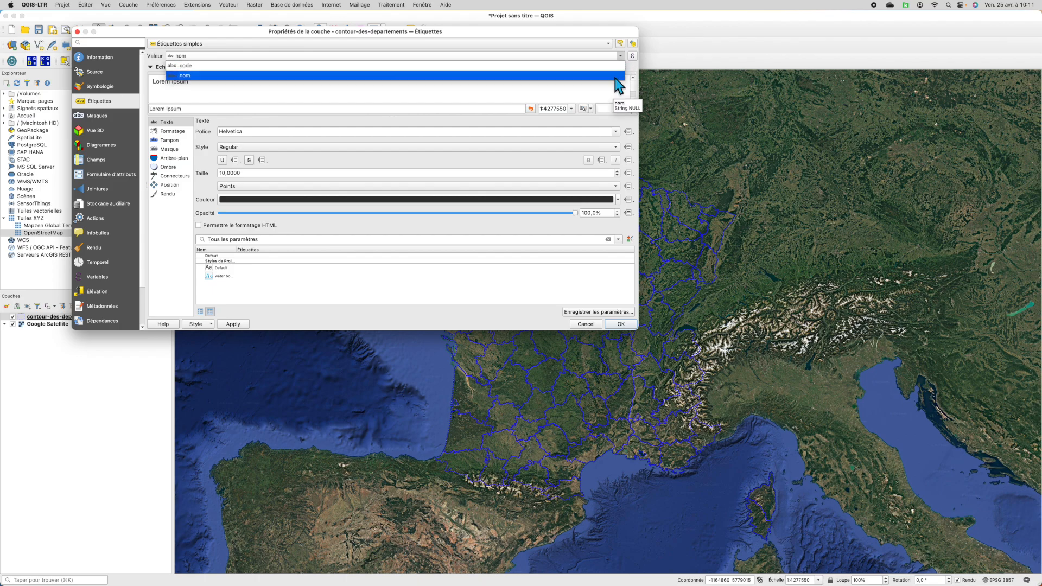
pyautogui.click(614, 78)
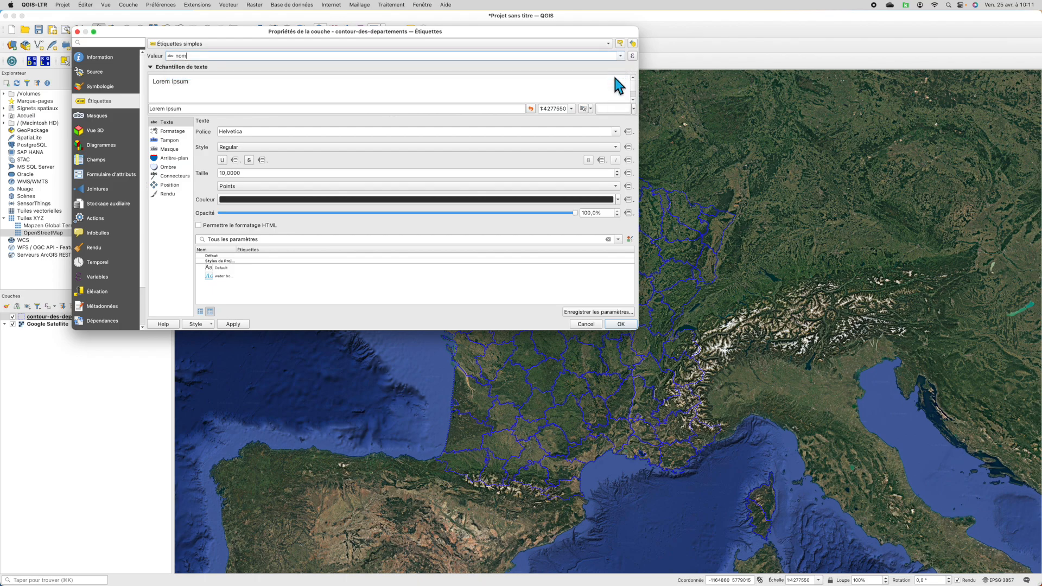
# - Format the department labels with white text at 12 points and apply them to the map
pyautogui.click(252, 199)
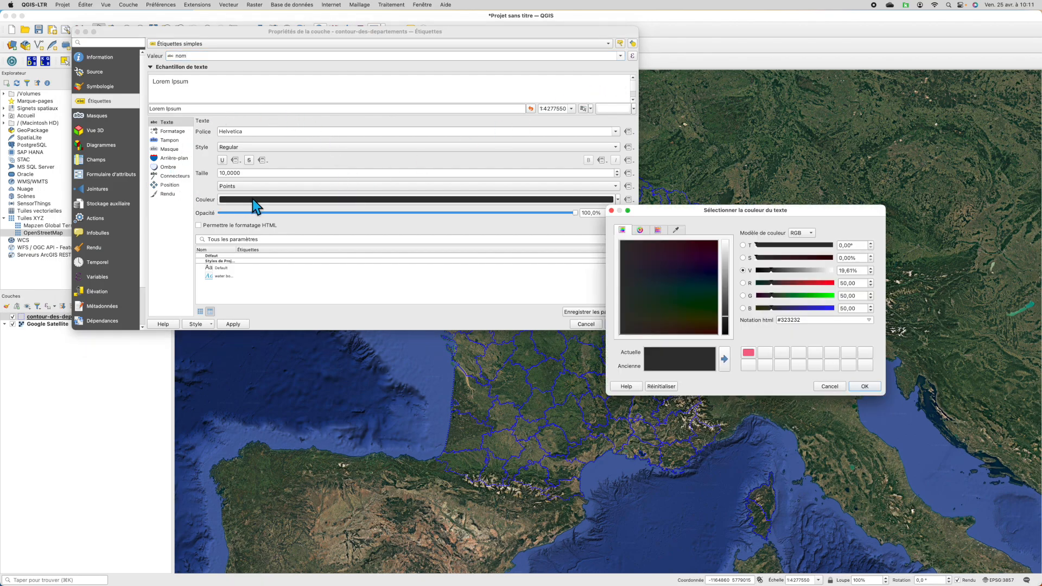
pyautogui.click(730, 254)
pyautogui.click(865, 386)
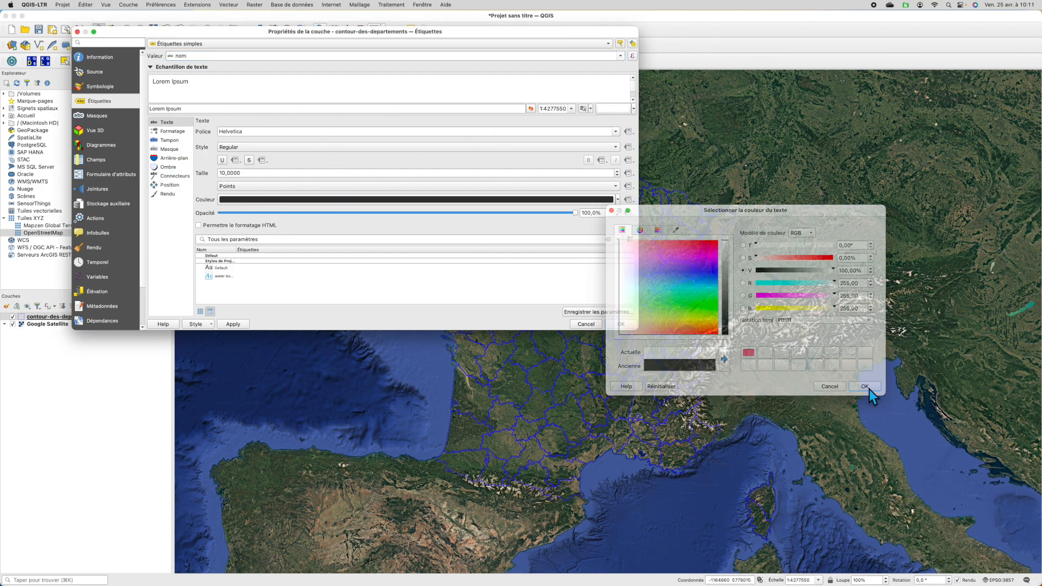
pyautogui.click(618, 170)
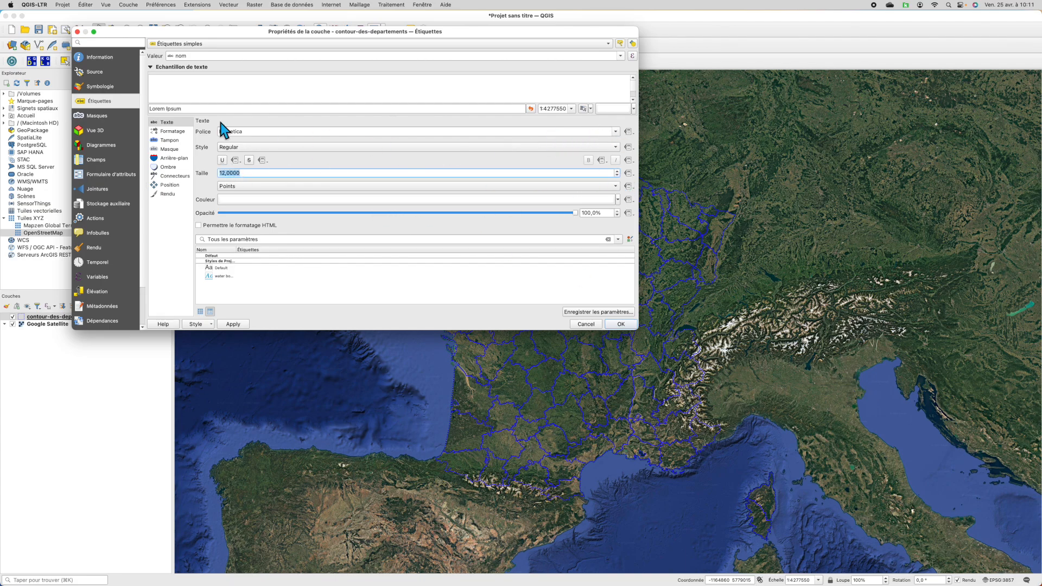
pyautogui.click(621, 324)
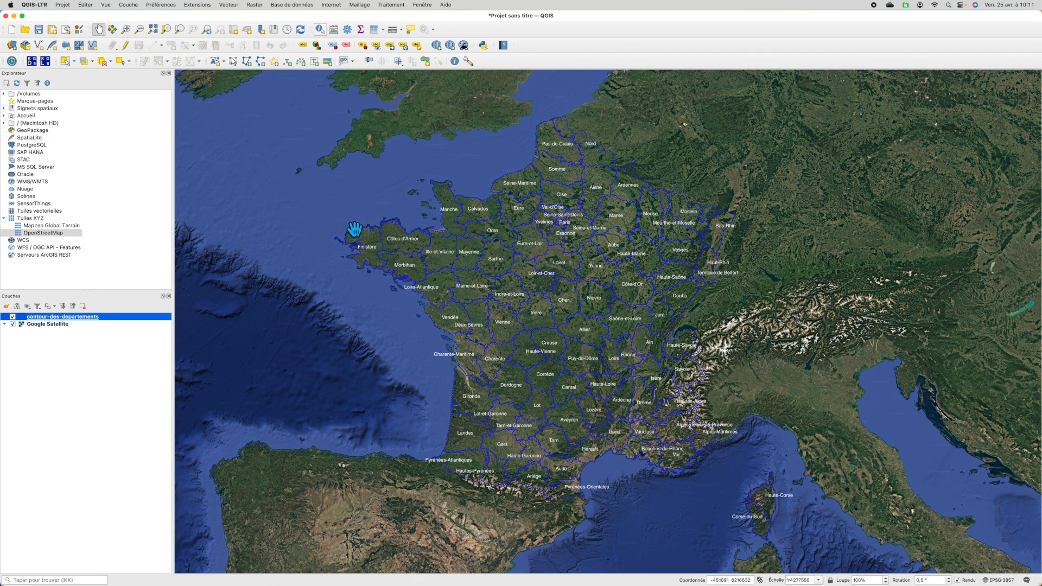
# - Choose Vendée.shp in the Vendée folder of Données carto as the source for a new vector layer
pyautogui.click(128, 4)
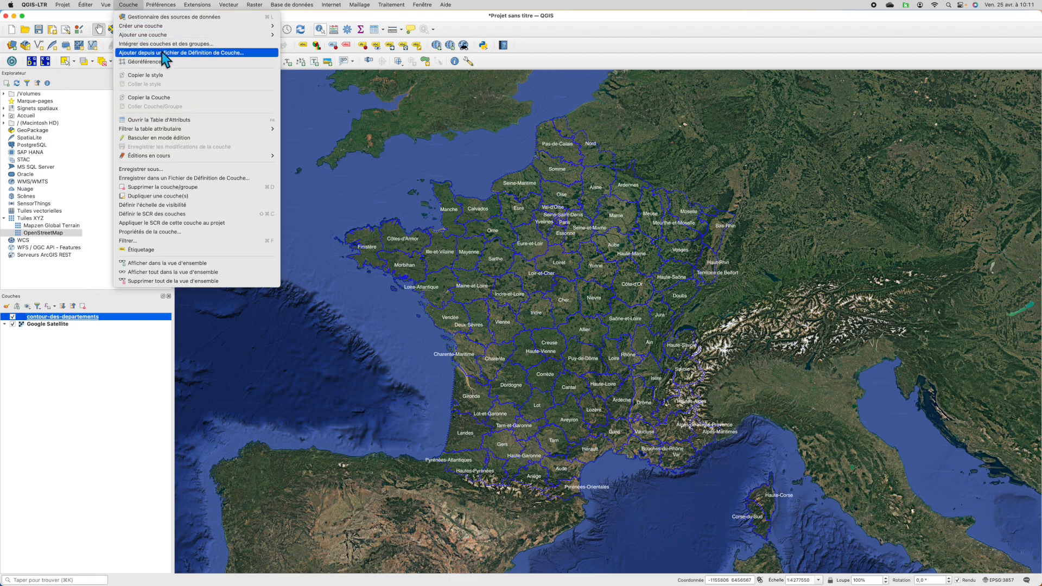
pyautogui.moveTo(161, 28)
pyautogui.click(328, 36)
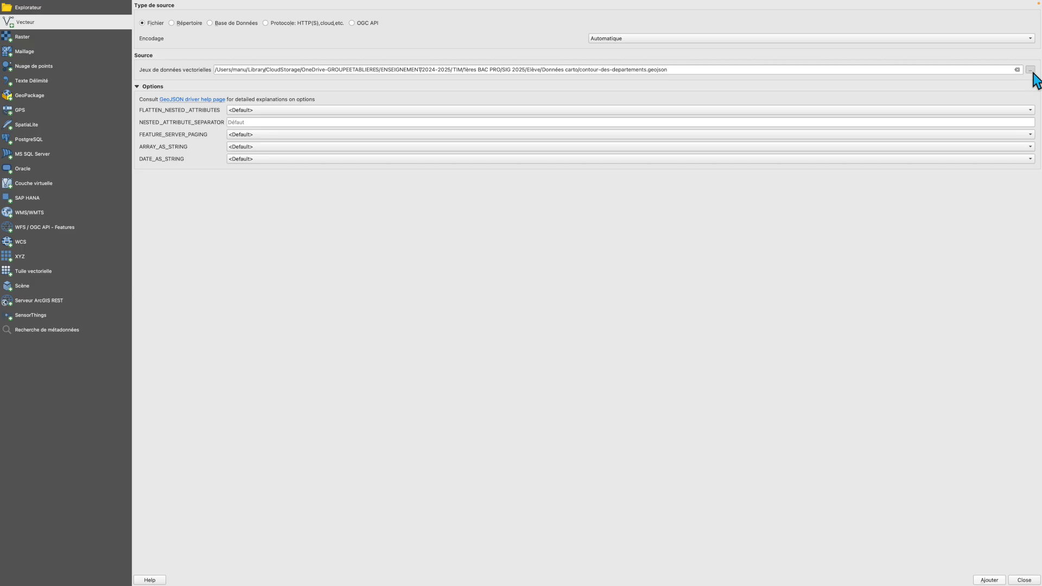
pyautogui.click(1030, 71)
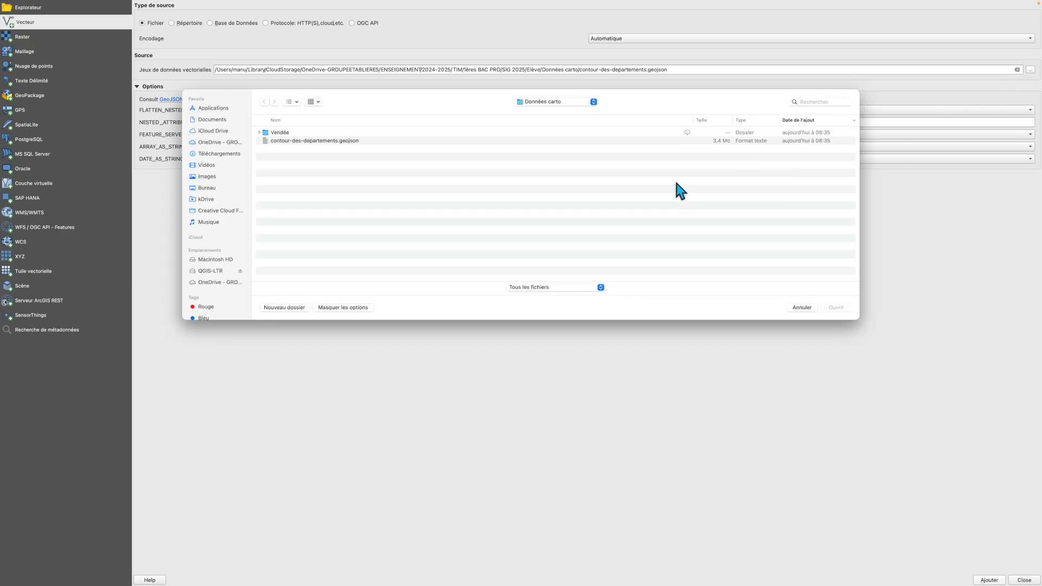
pyautogui.click(259, 133)
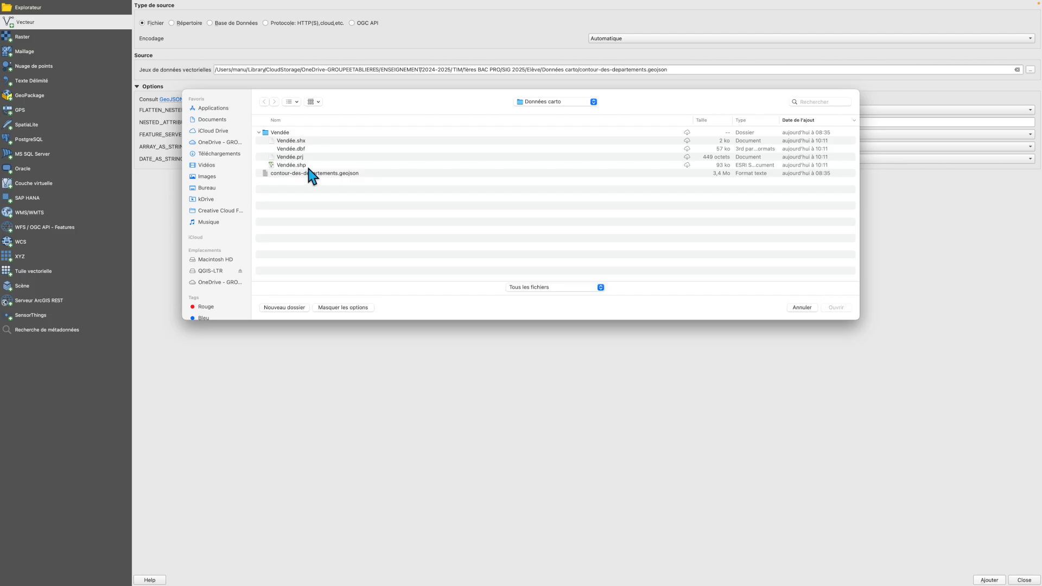
pyautogui.click(303, 166)
pyautogui.click(836, 307)
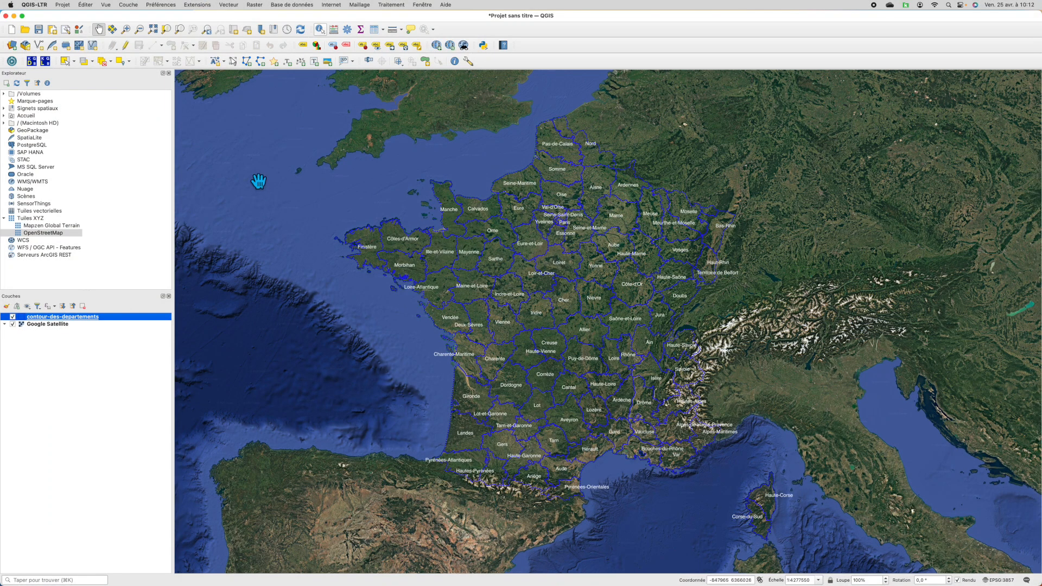
# - Add the chosen Vendée.shp dataset to the project as a vector layer and close the data source manager
pyautogui.click(128, 5)
pyautogui.moveTo(144, 35)
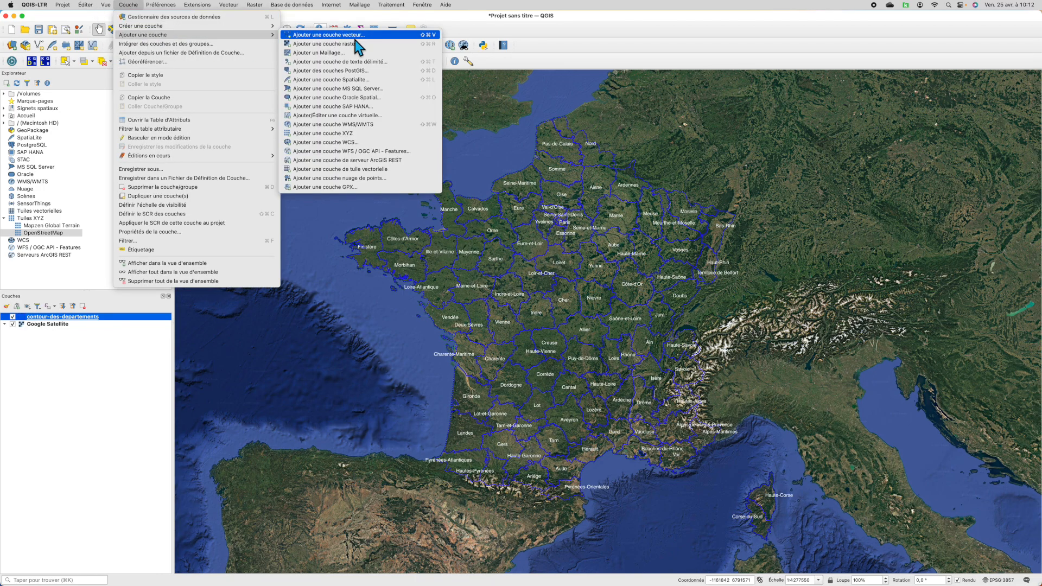
pyautogui.click(355, 38)
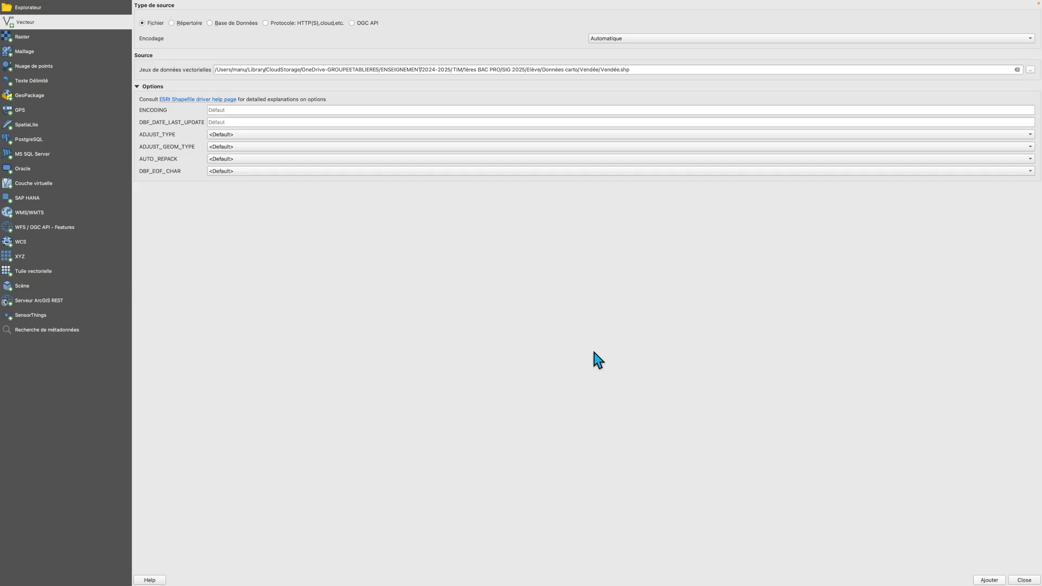
pyautogui.click(990, 581)
pyautogui.click(1023, 580)
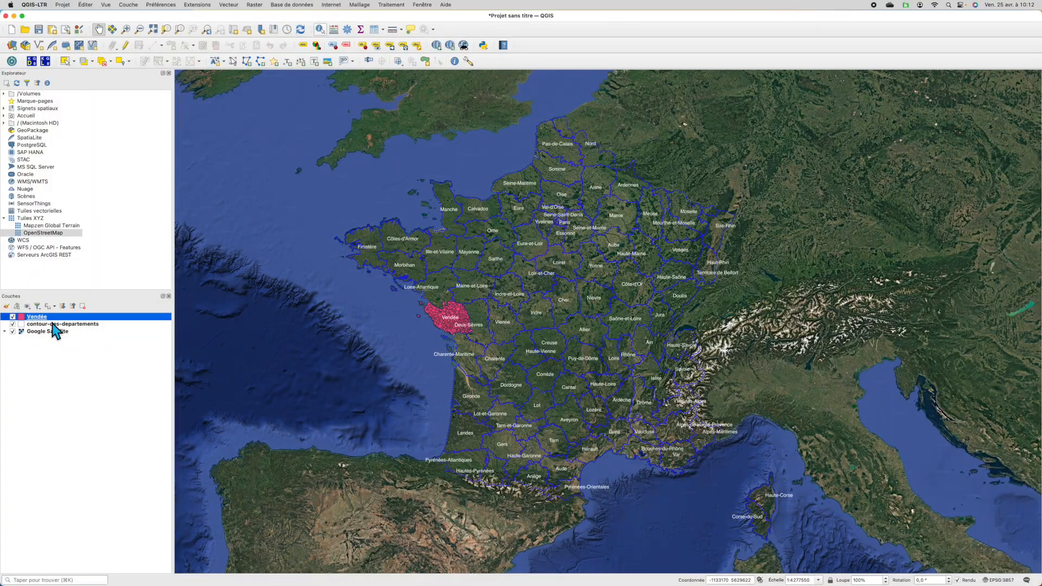
# - Set the Vendée layer's simple fill colour to green #59e187 at 50% opacity and apply the symbology
pyautogui.scroll(2, 400, 323)
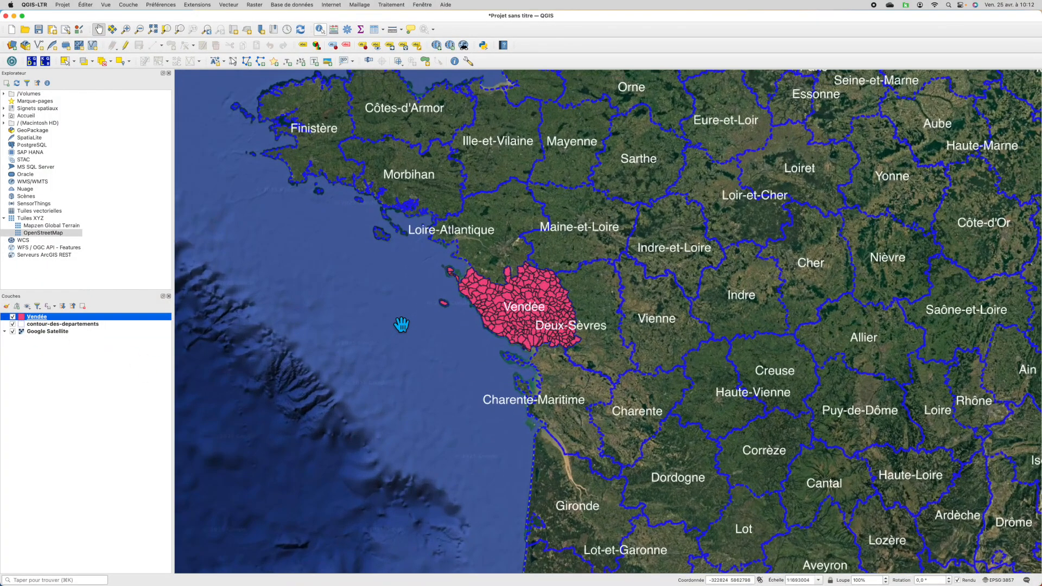
pyautogui.scroll(1, 592, 268)
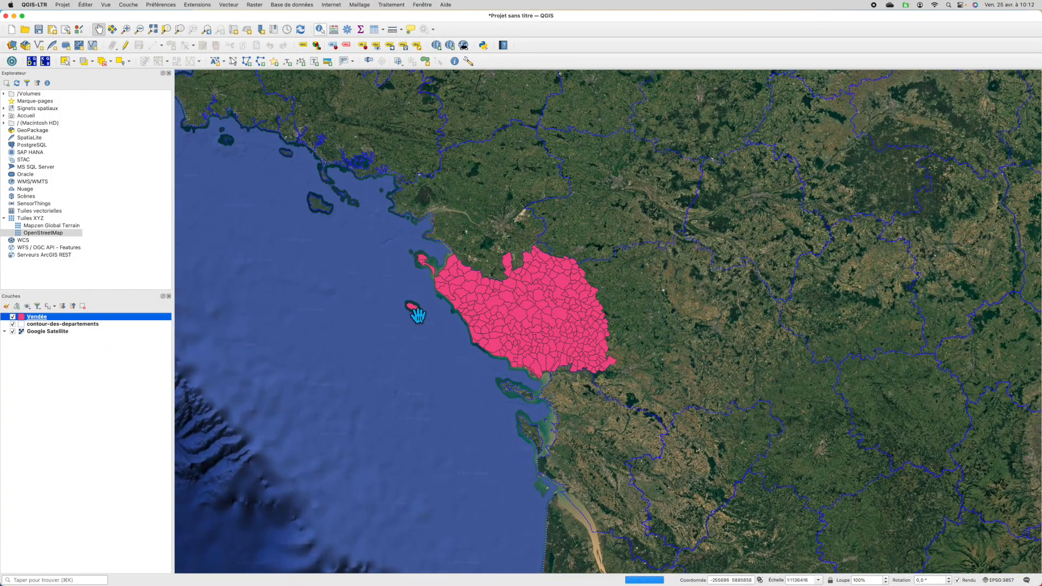
pyautogui.moveTo(640, 313); pyautogui.dragTo(597, 290)
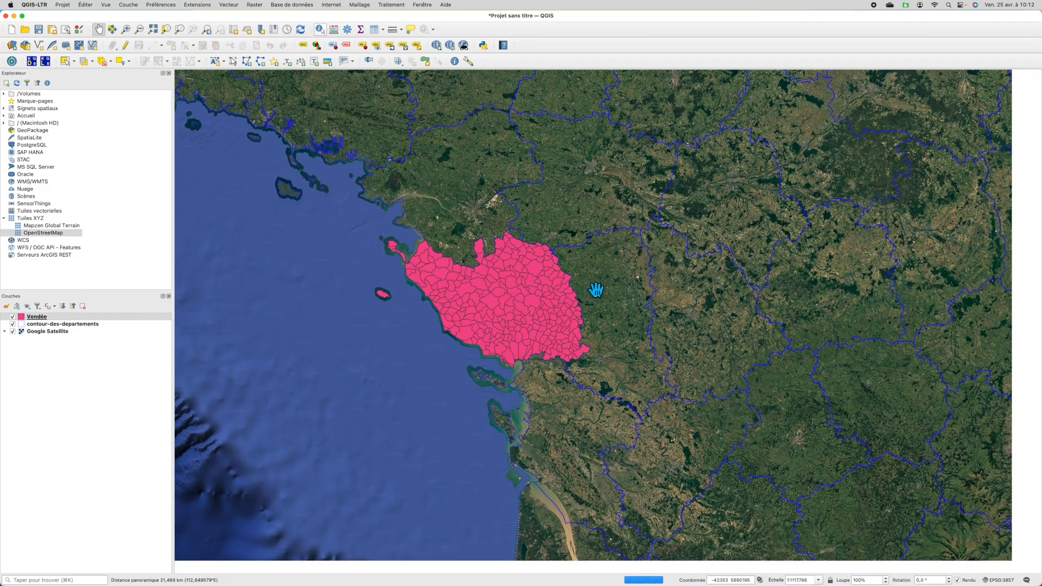
pyautogui.scroll(2, 514, 291)
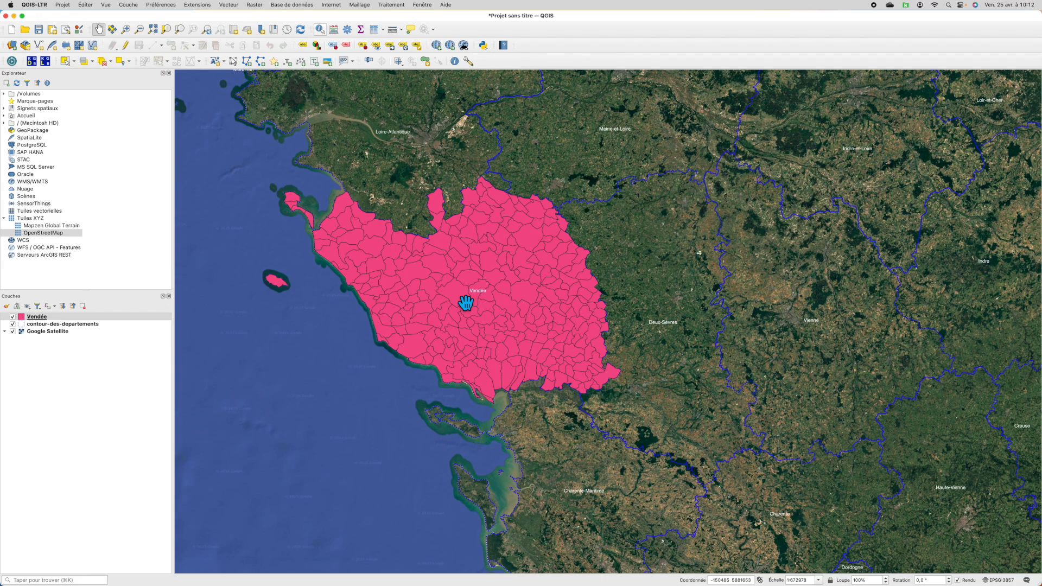
pyautogui.click(77, 319)
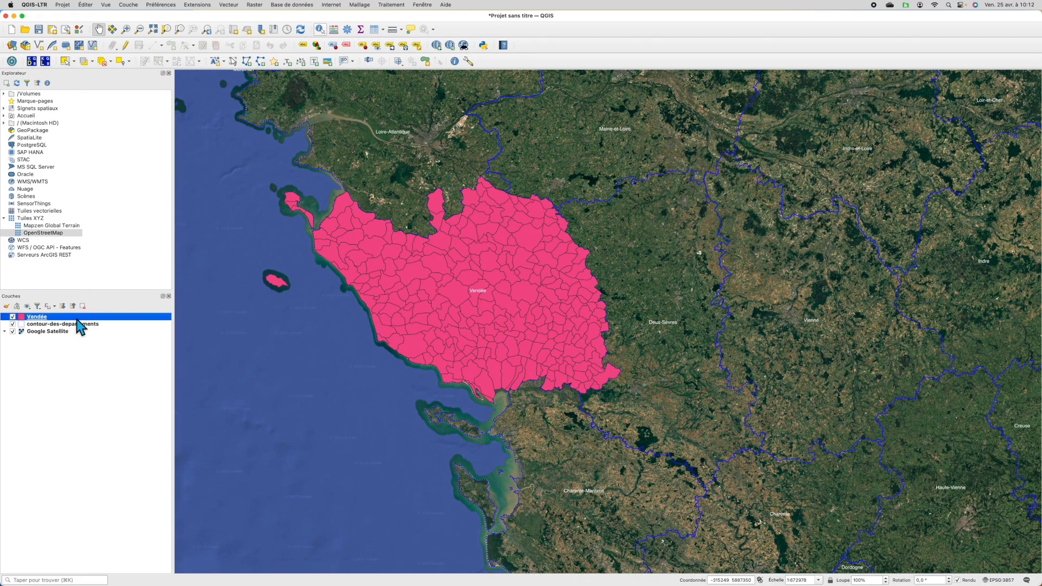
pyautogui.doubleClick(77, 320)
pyautogui.click(114, 89)
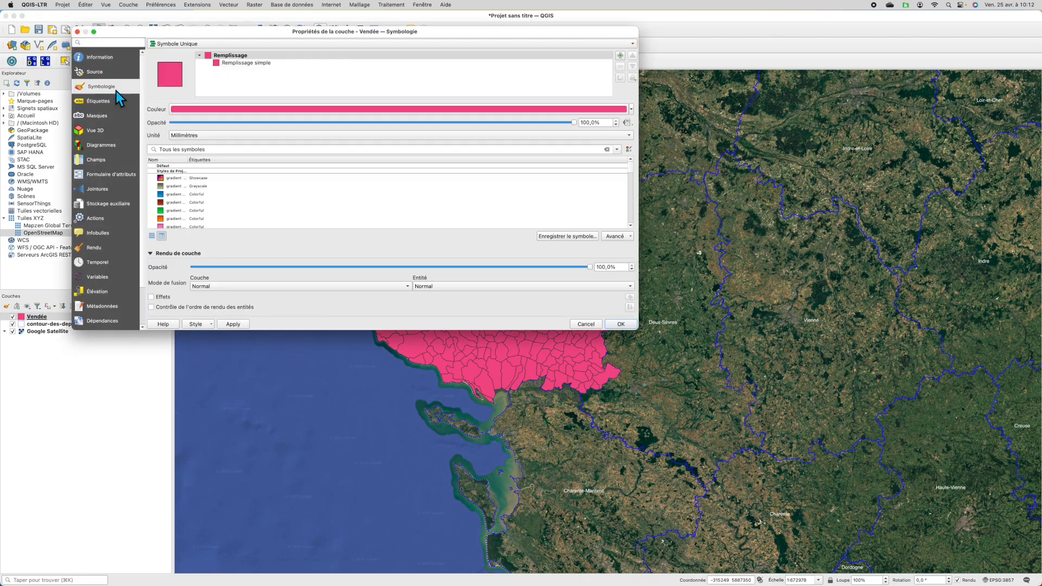
pyautogui.click(242, 63)
pyautogui.click(372, 125)
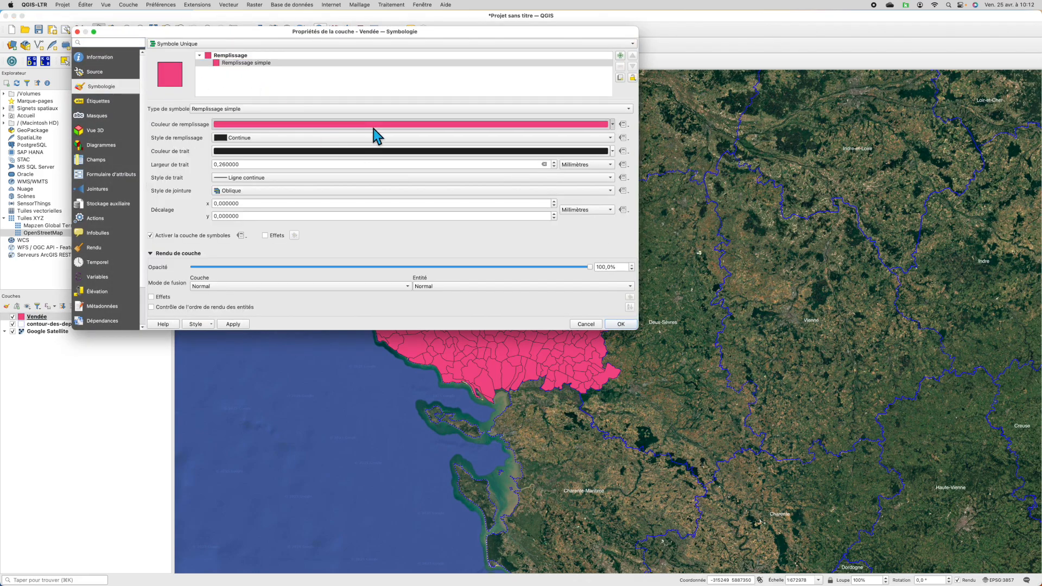
pyautogui.moveTo(784, 245); pyautogui.dragTo(789, 247)
pyautogui.moveTo(841, 321); pyautogui.dragTo(806, 324)
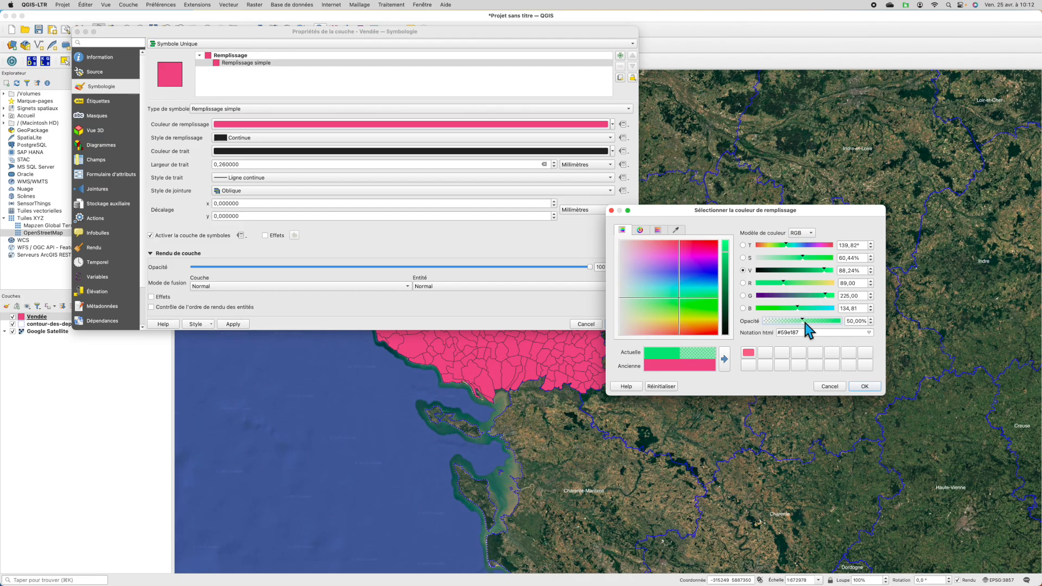
pyautogui.click(864, 386)
pyautogui.click(622, 325)
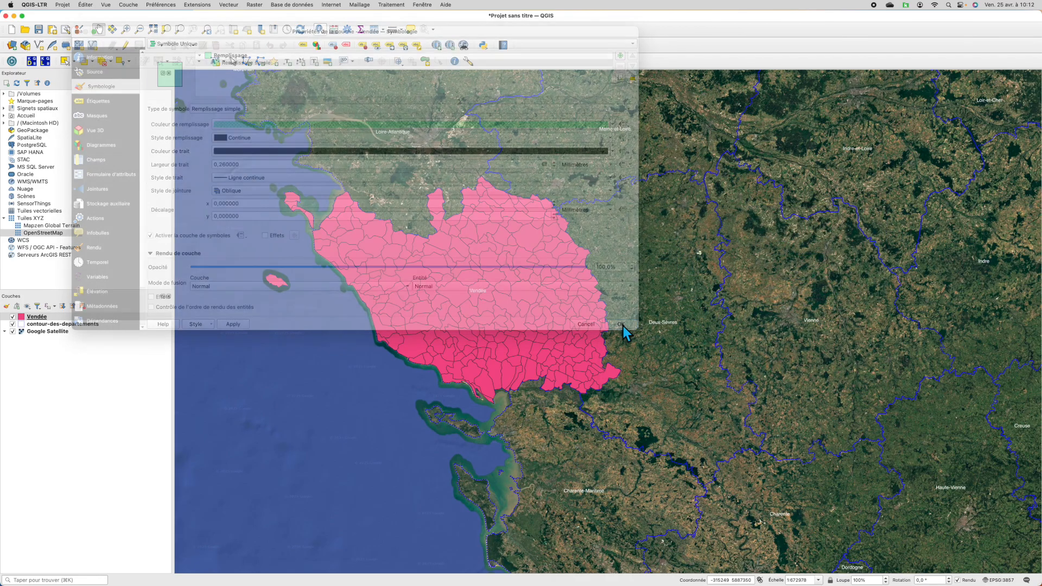
# - Rename the Vendée layer as "Communes du 85"
pyautogui.scroll(3, 399, 263)
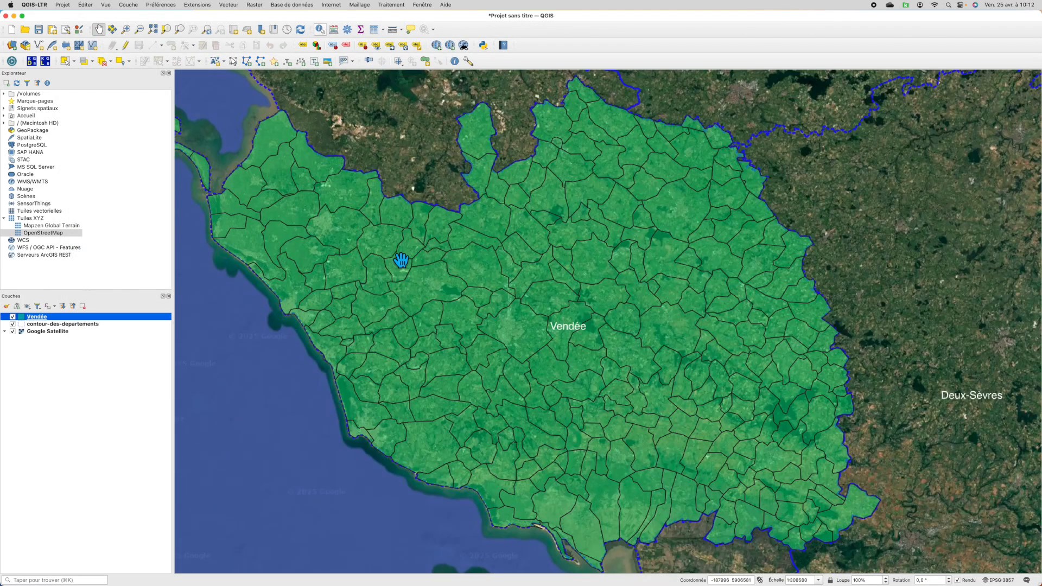
pyautogui.scroll(-2, 443, 296)
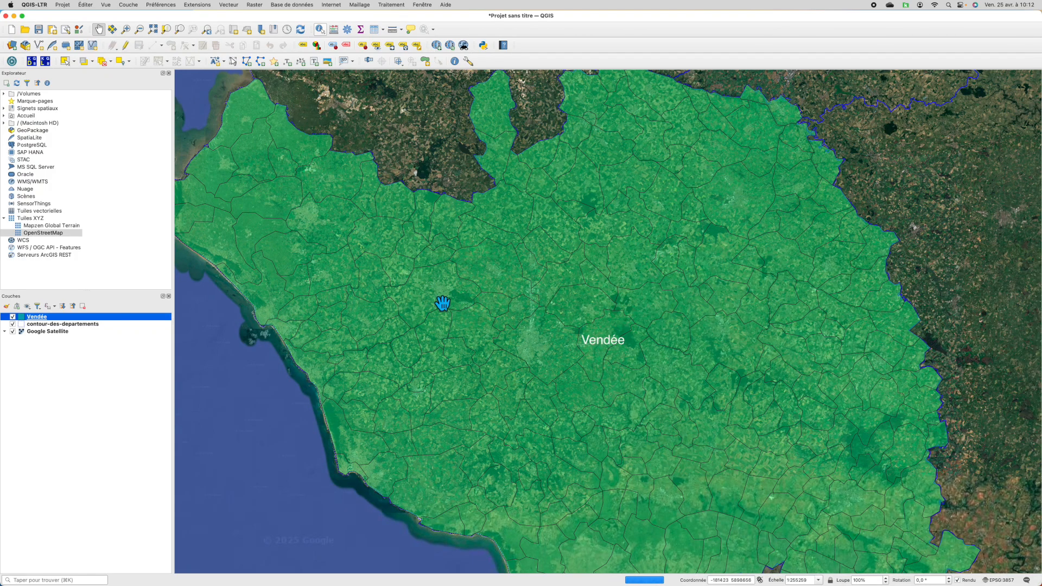
pyautogui.scroll(-1, 444, 303)
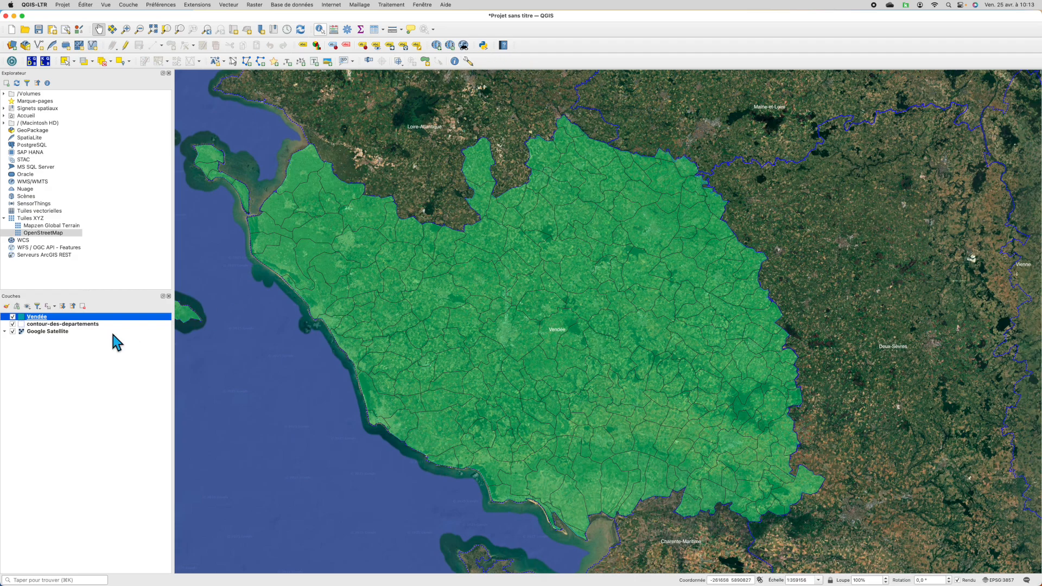
pyautogui.rightClick(54, 321)
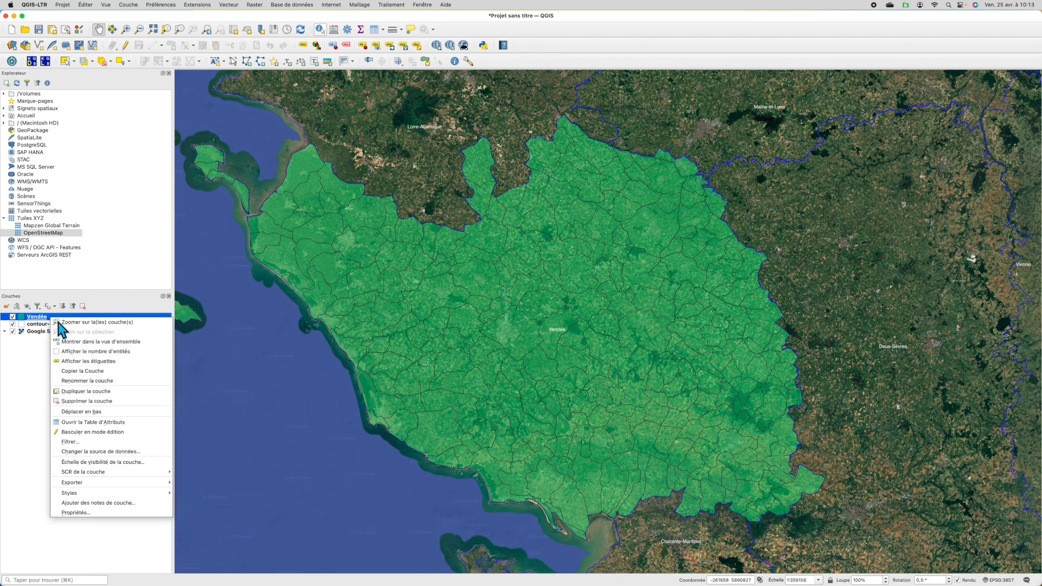
pyautogui.click(86, 392)
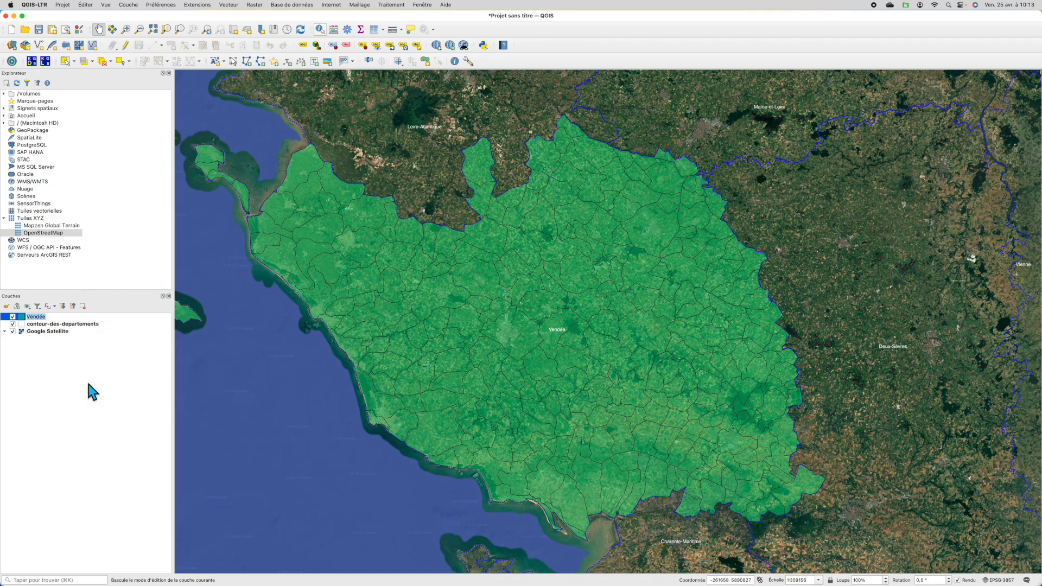
pyautogui.write('Communes du 85')
pyautogui.press('Return')
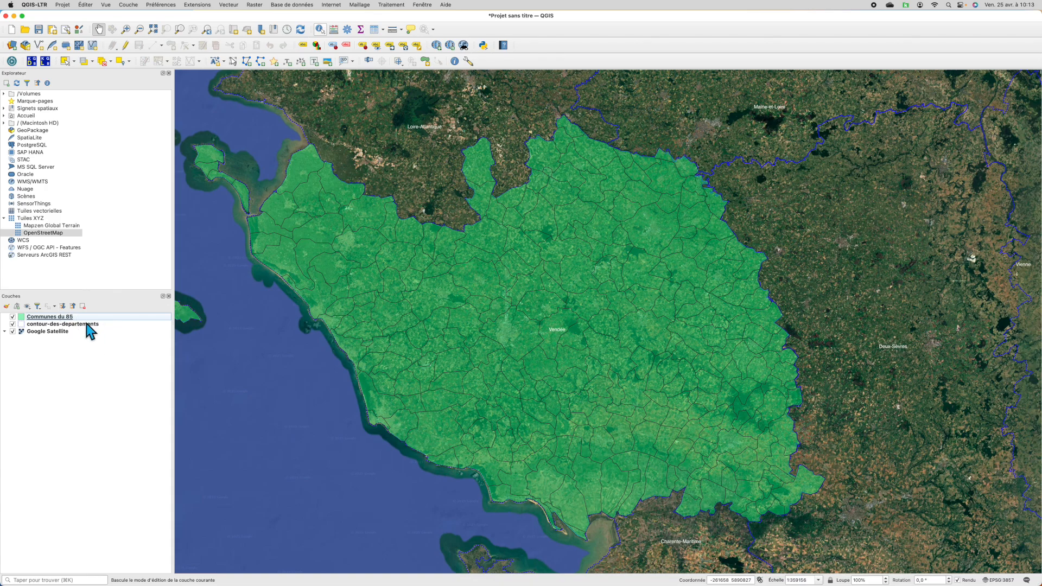
# - Filter the Communes du 85 attribute table to the communes whose POP (Milli value is greater than 5 (Supérieur à)
pyautogui.click(98, 317)
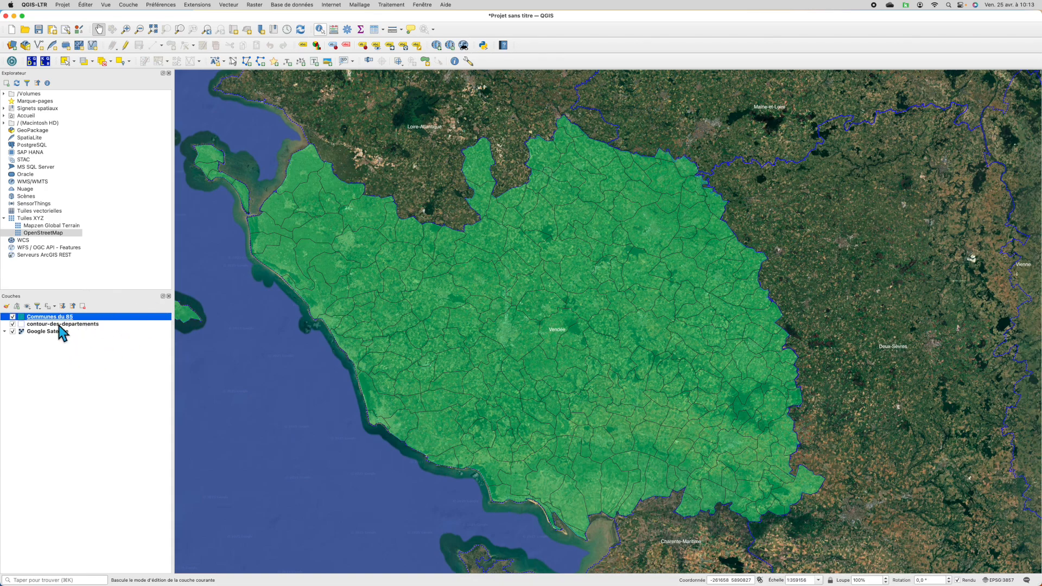
pyautogui.click(375, 30)
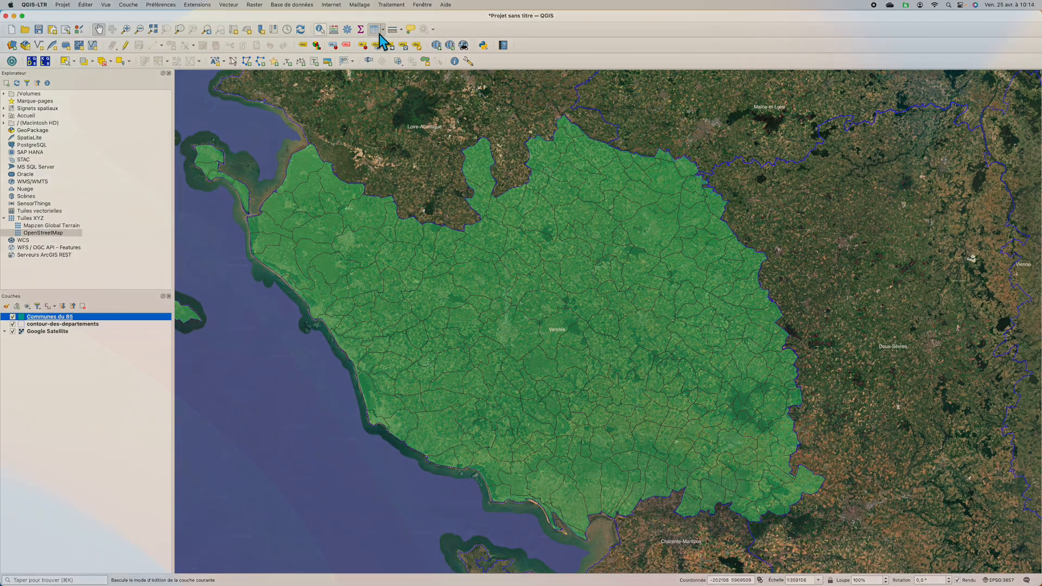
pyautogui.click(377, 30)
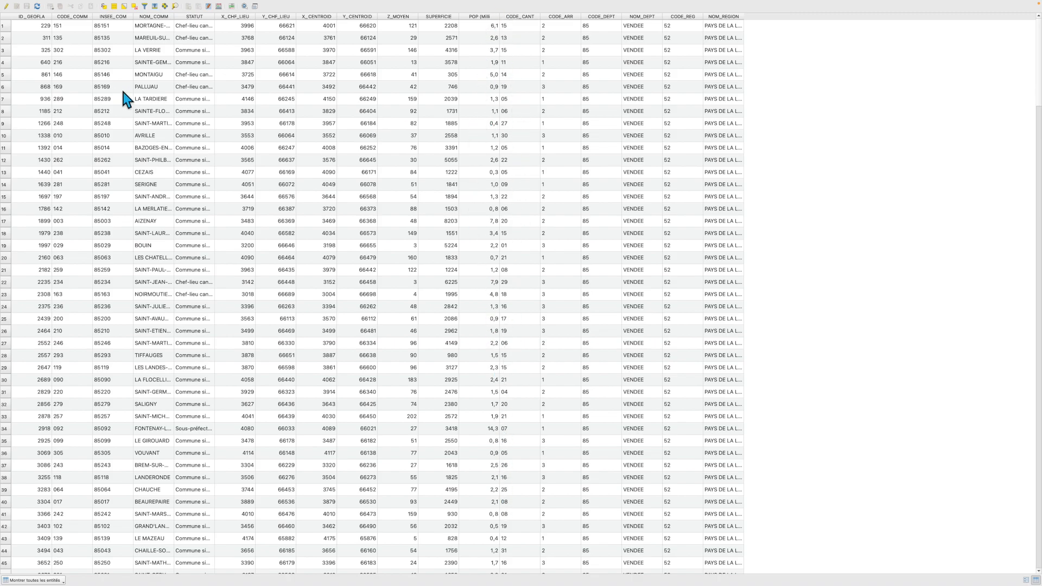
pyautogui.click(148, 12)
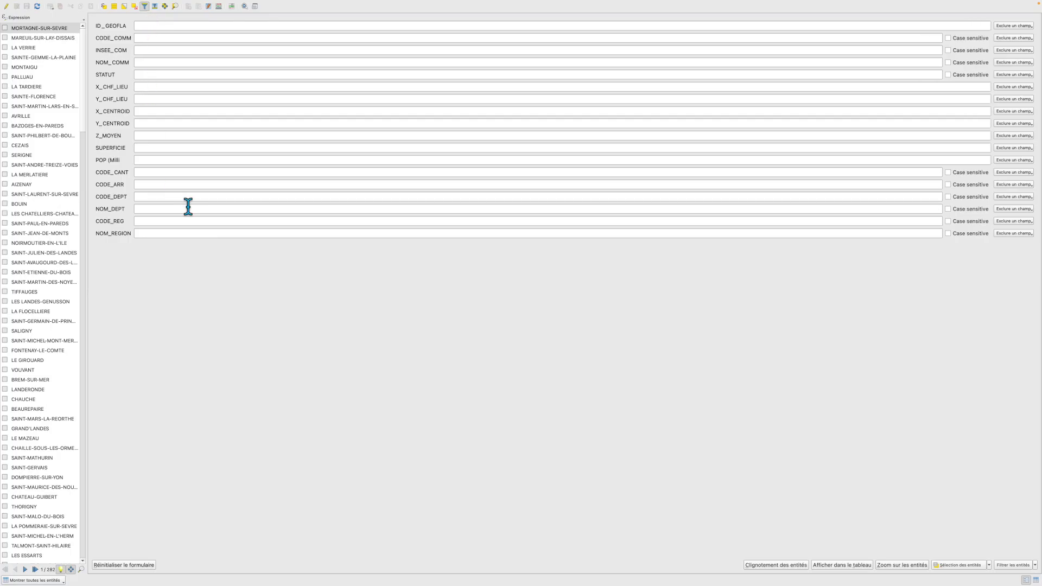
pyautogui.click(171, 162)
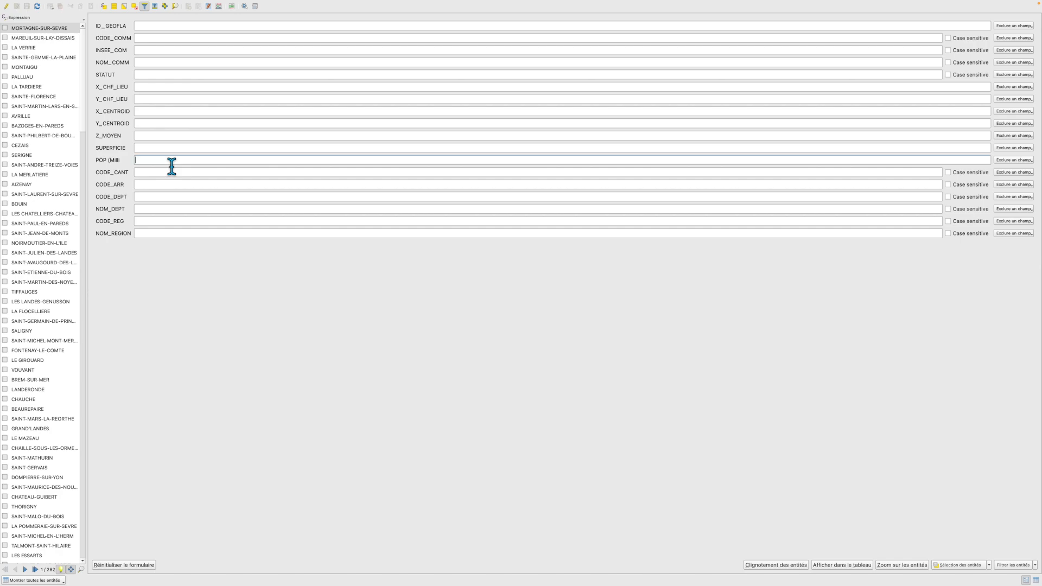
pyautogui.click(1018, 160)
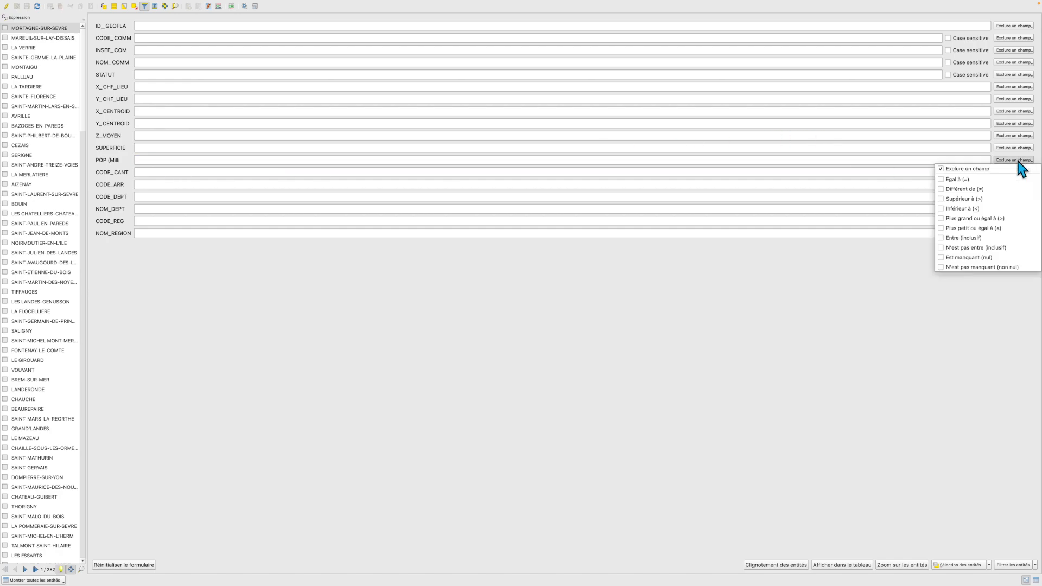
pyautogui.click(973, 199)
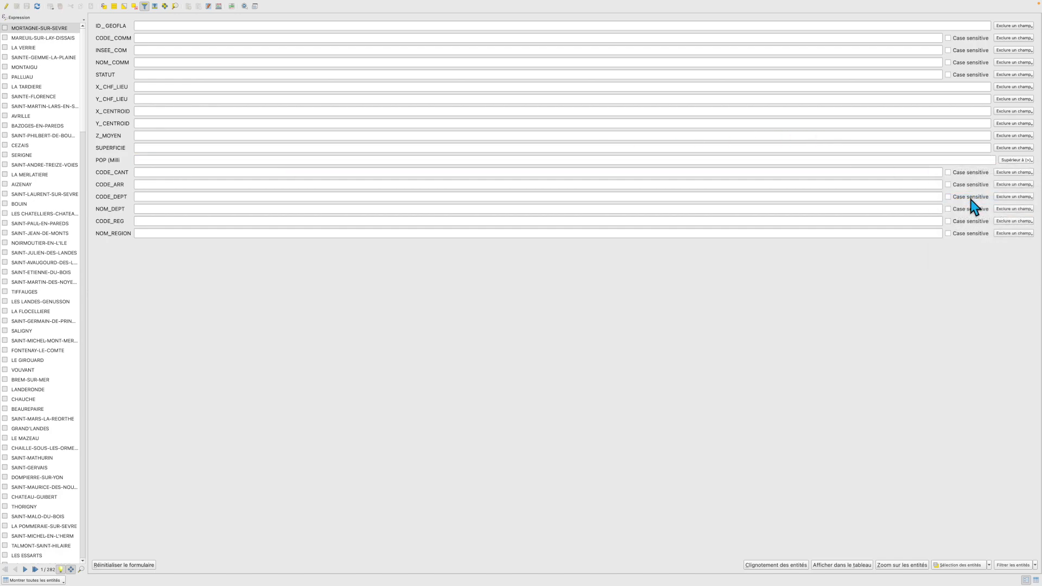
pyautogui.click(173, 163)
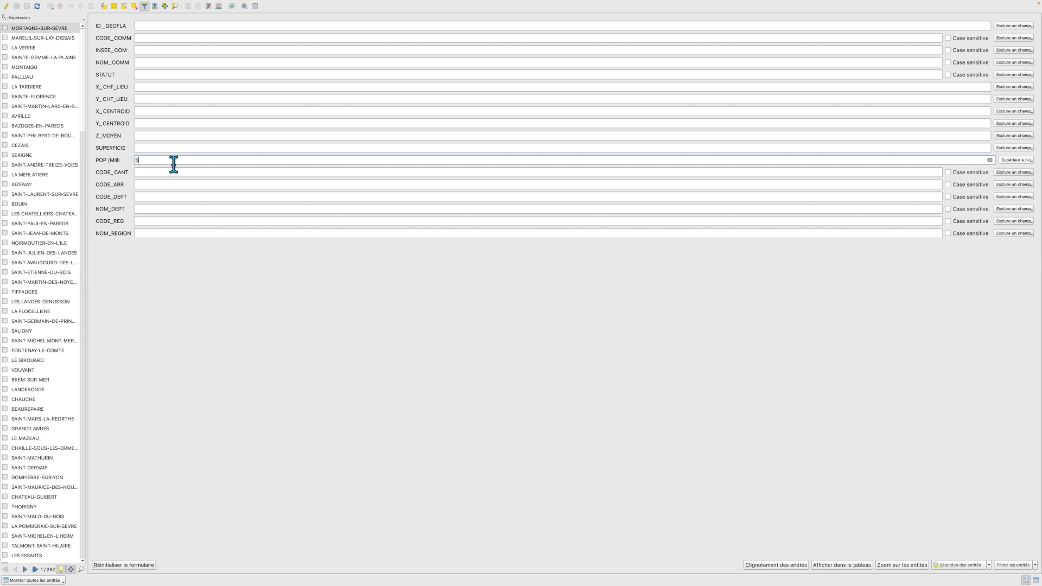
pyautogui.click(1014, 566)
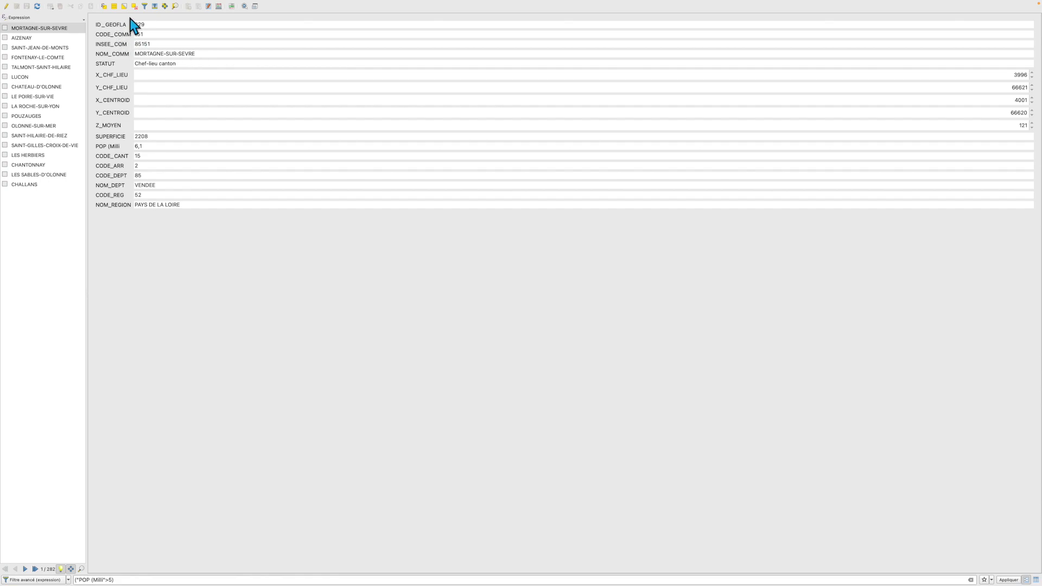
# - Select the communes matching the form filter POP (Milli greater than 5 and close the attribute table
pyautogui.click(144, 7)
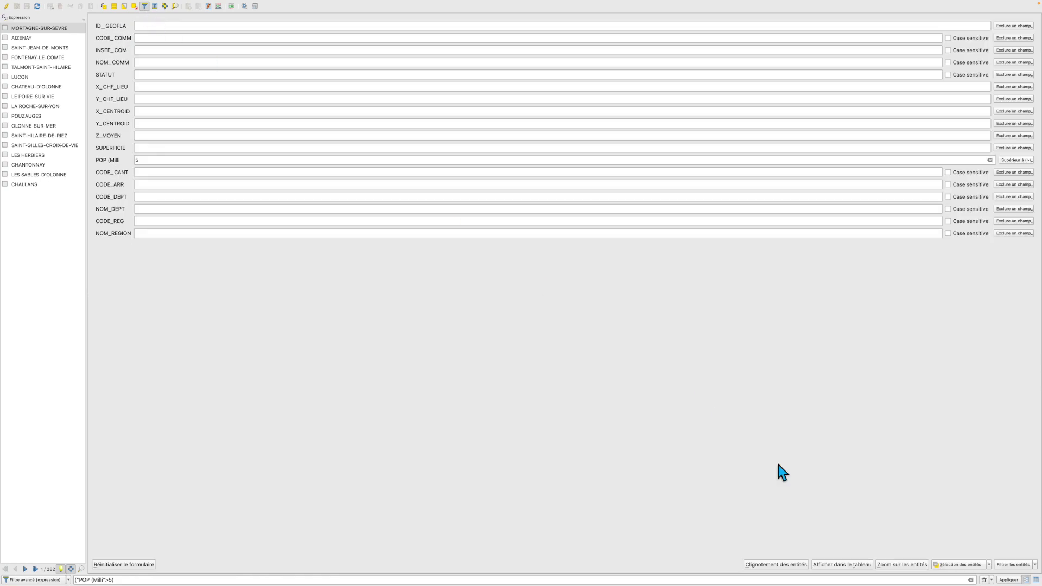
pyautogui.click(966, 567)
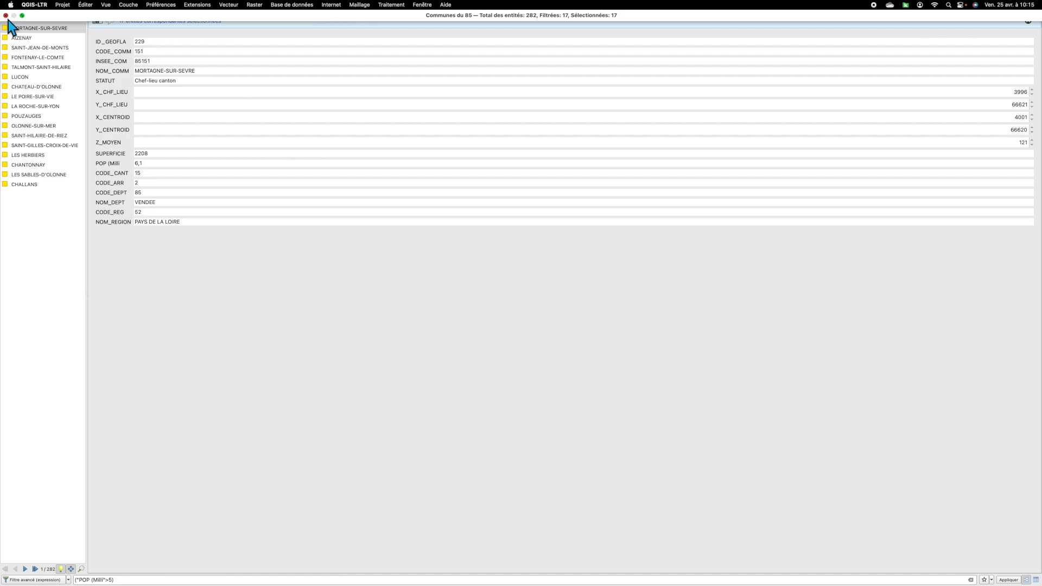
pyautogui.click(6, 16)
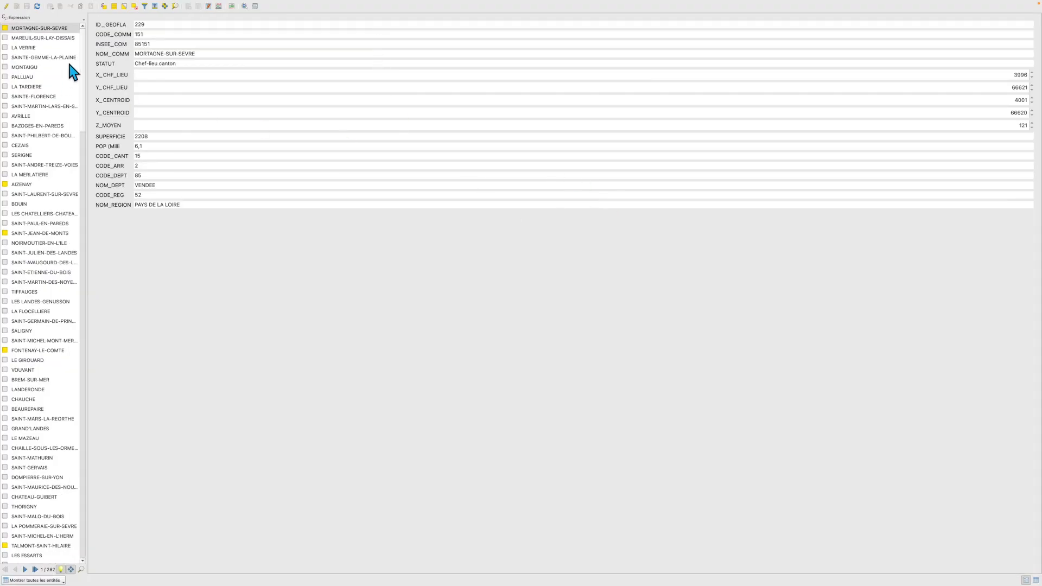
# - Review the selected communes of Communes du 85 in the attribute table's table view and deselect all features
pyautogui.click(1035, 579)
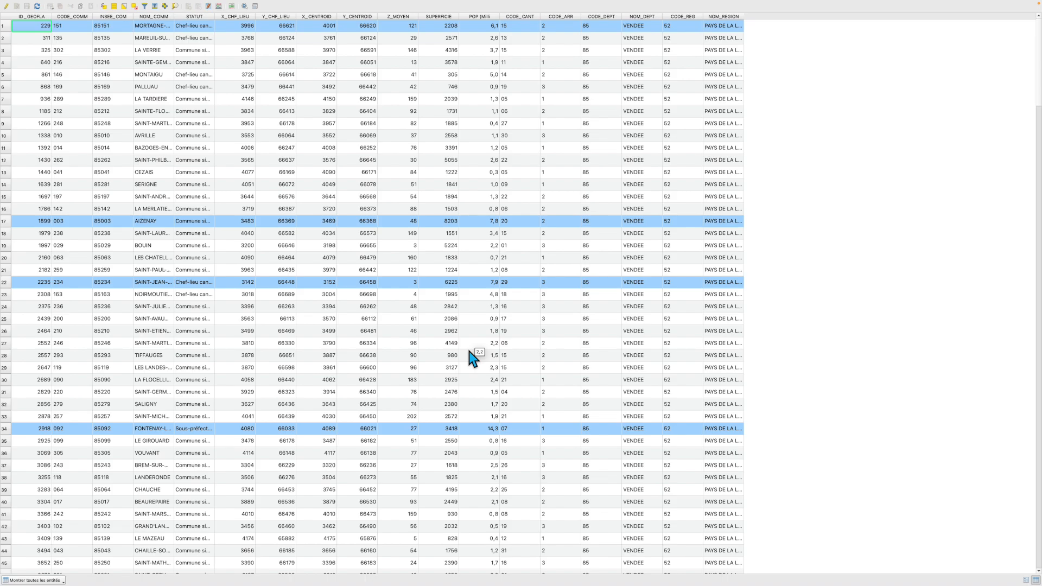
pyautogui.click(222, 9)
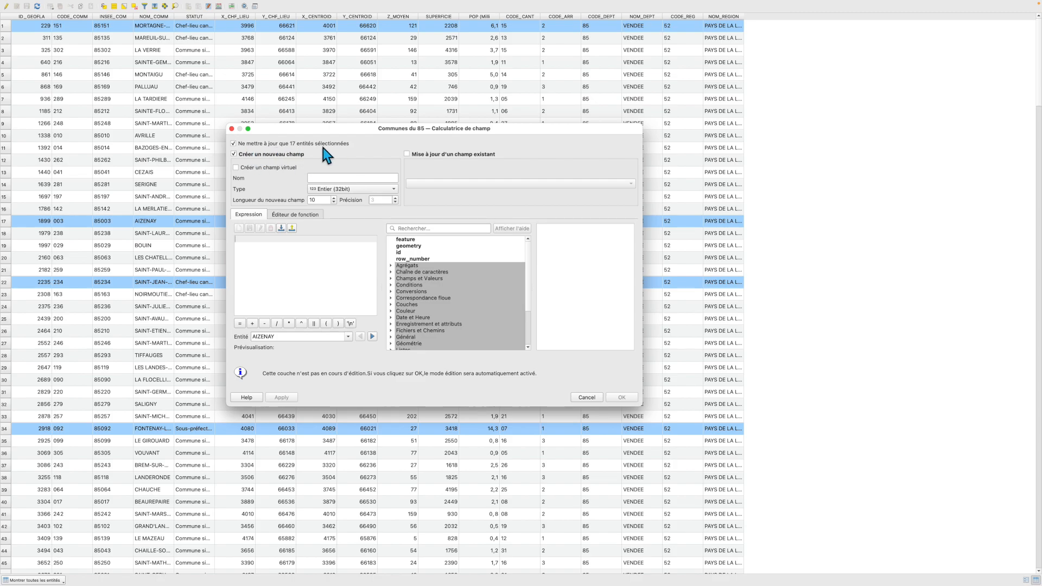
pyautogui.click(589, 397)
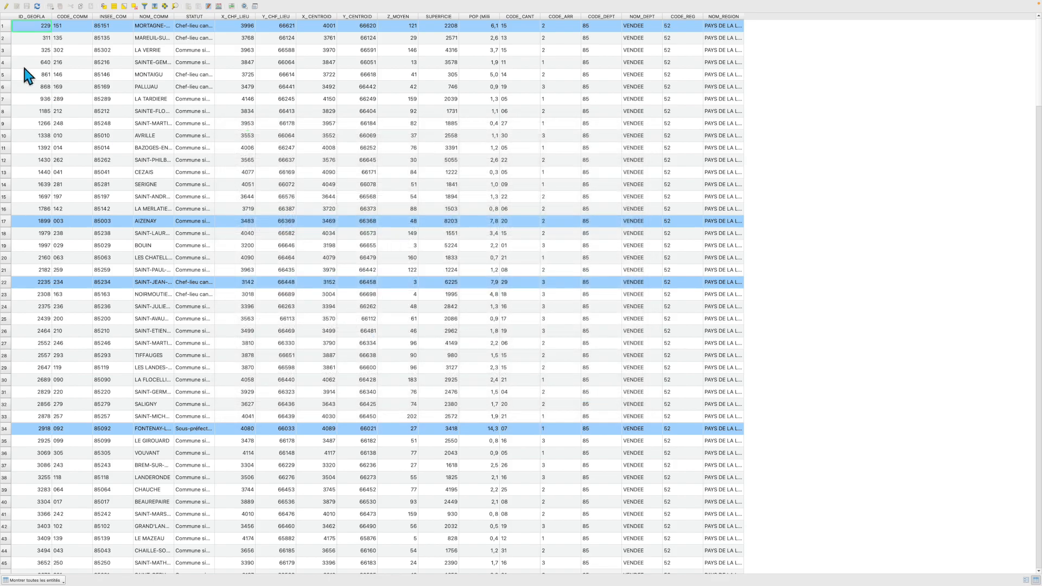
pyautogui.click(6, 18)
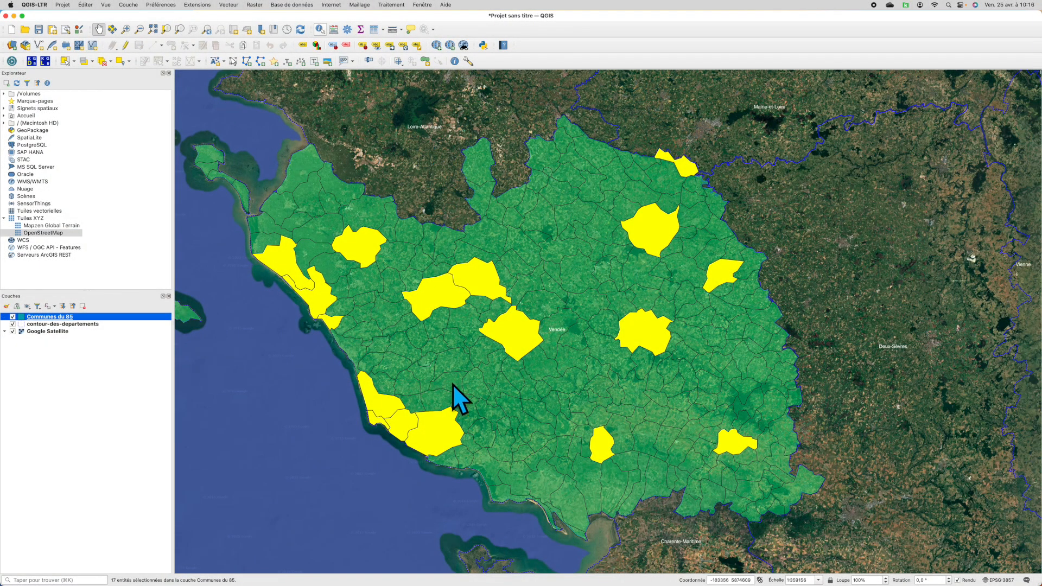
pyautogui.click(106, 67)
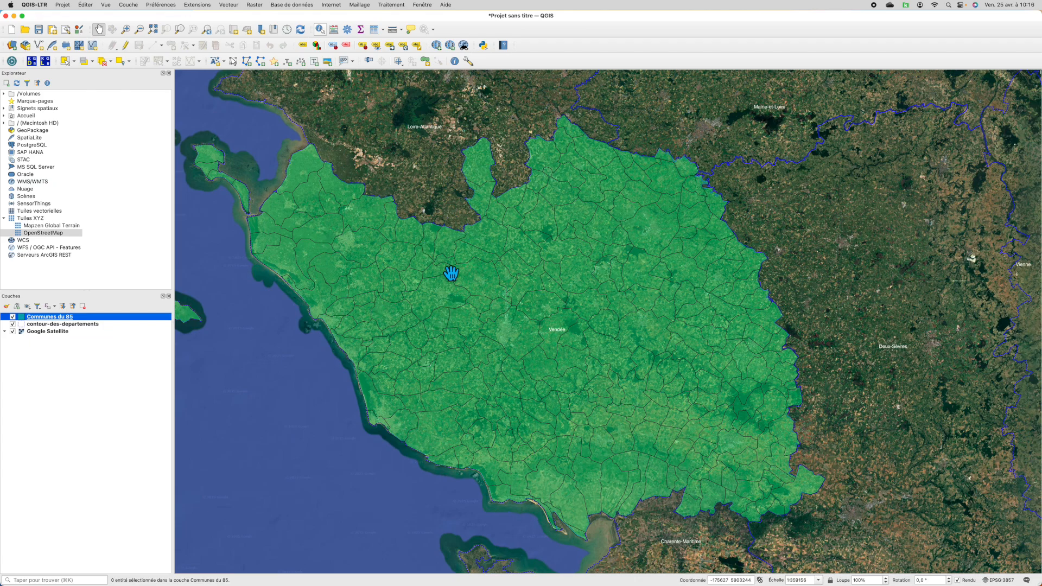
# - Create a 32-bit integer field "Pop reelle" in Communes du 85, calculated as "POP (Milli" * 1000
pyautogui.click(336, 32)
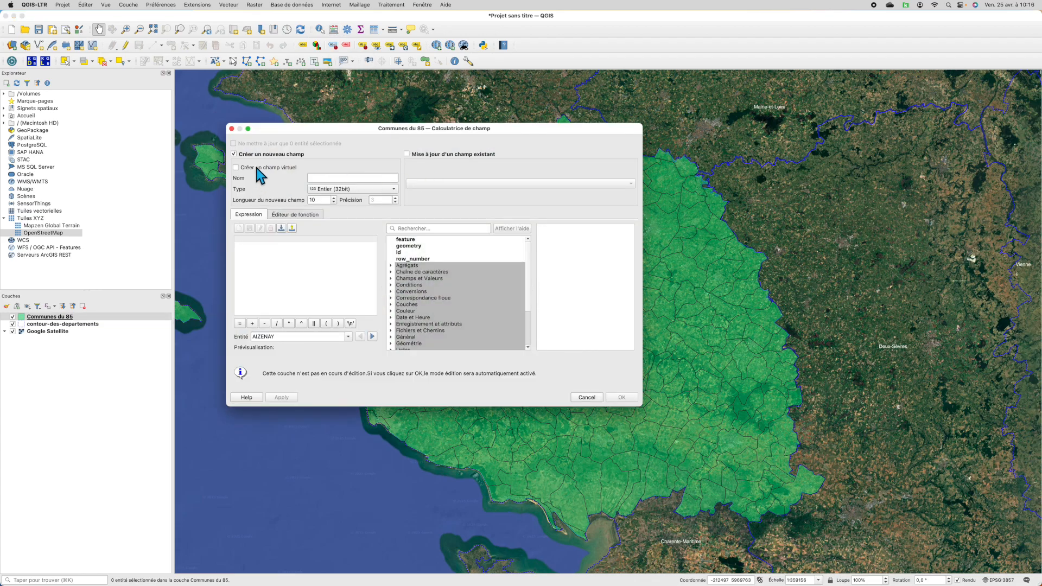
pyautogui.click(349, 181)
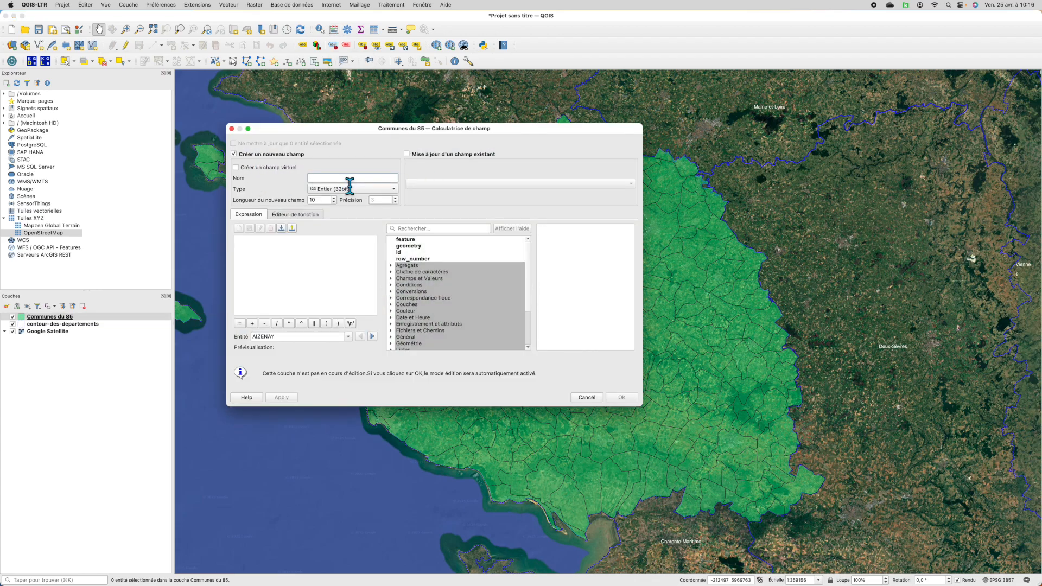
pyautogui.write('Pop reelle')
pyautogui.click(393, 279)
pyautogui.scroll(-3, 424, 307)
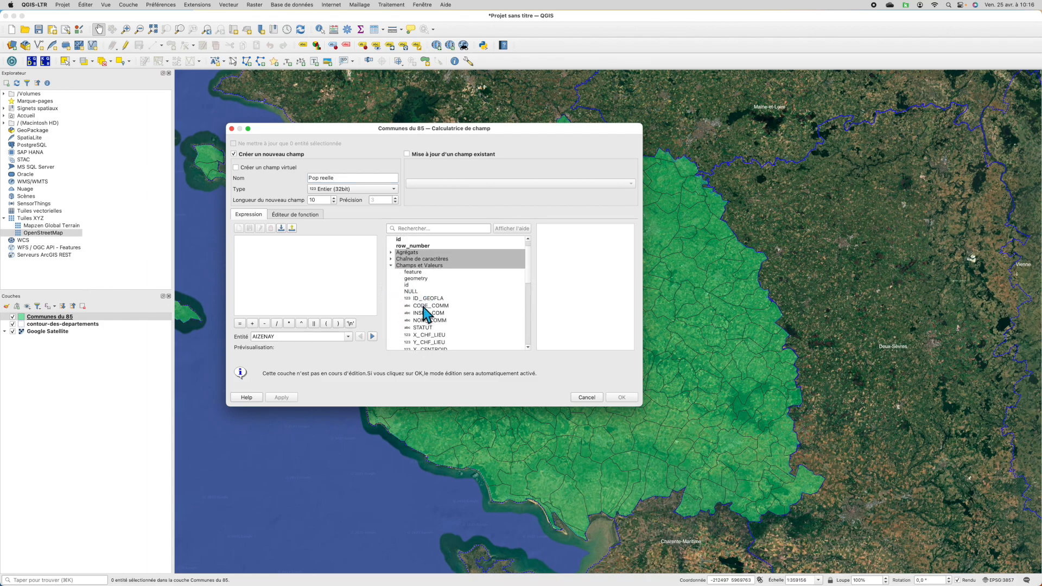
pyautogui.scroll(-2, 457, 299)
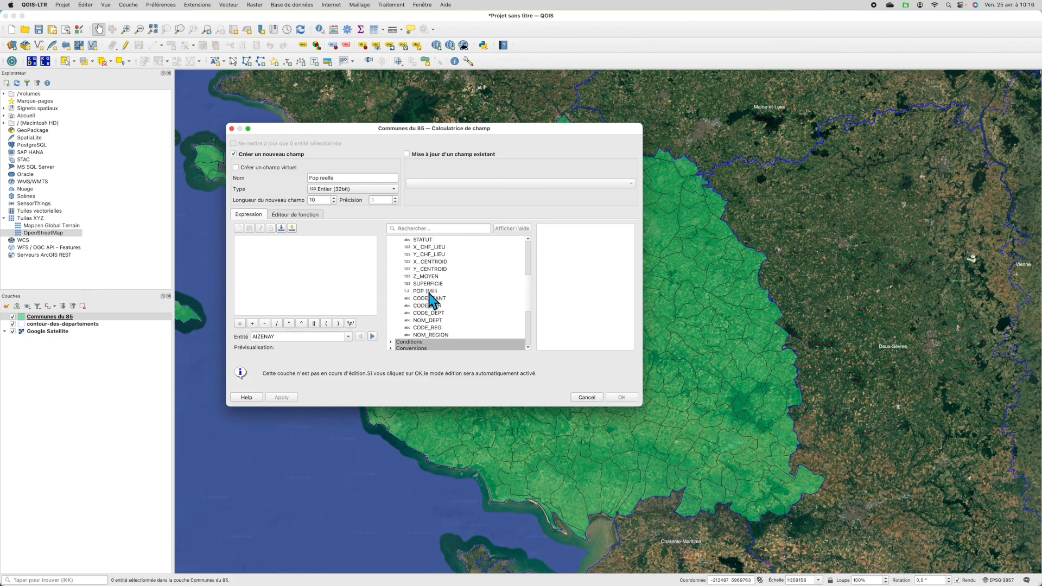
pyautogui.doubleClick(428, 293)
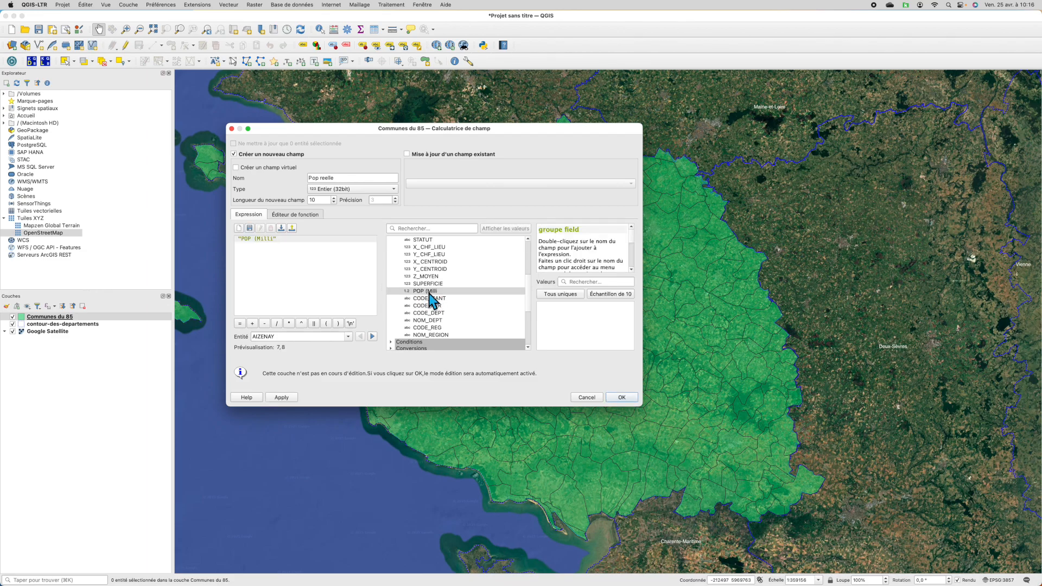
pyautogui.write('*1000')
pyautogui.click(621, 398)
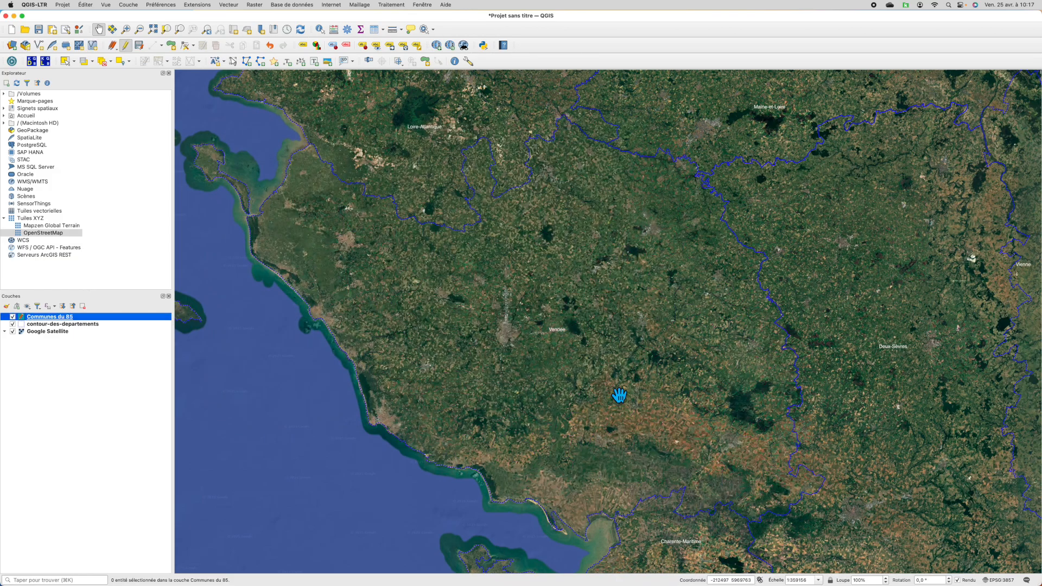
# - Examine the Pop reelle values throughout the Communes du 85 attribute table and close the table
pyautogui.click(377, 30)
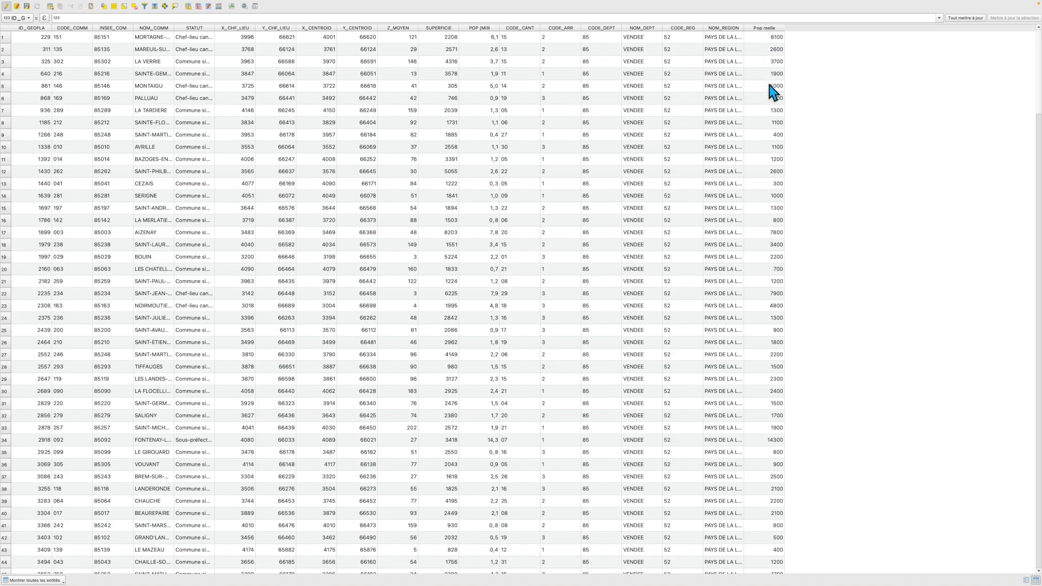
pyautogui.scroll(-20, 775, 500)
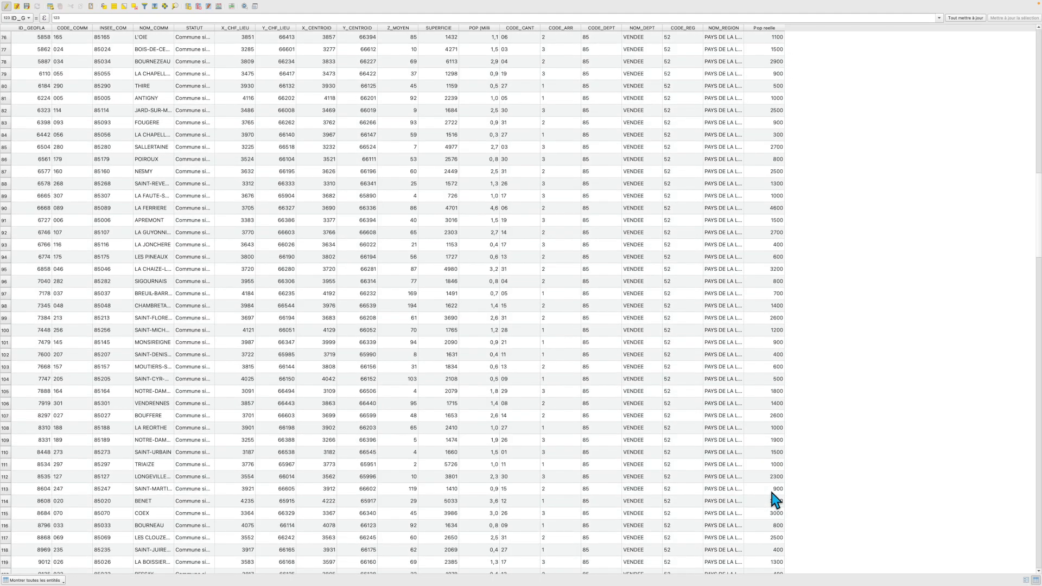
pyautogui.scroll(-18, 782, 330)
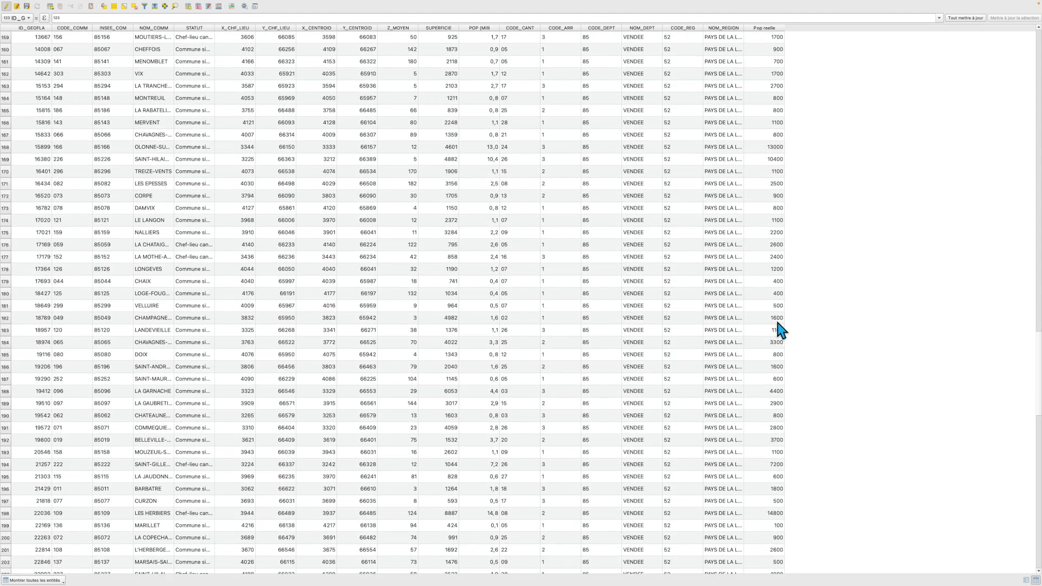
pyautogui.scroll(-8, 792, 97)
pyautogui.scroll(20, 789, 91)
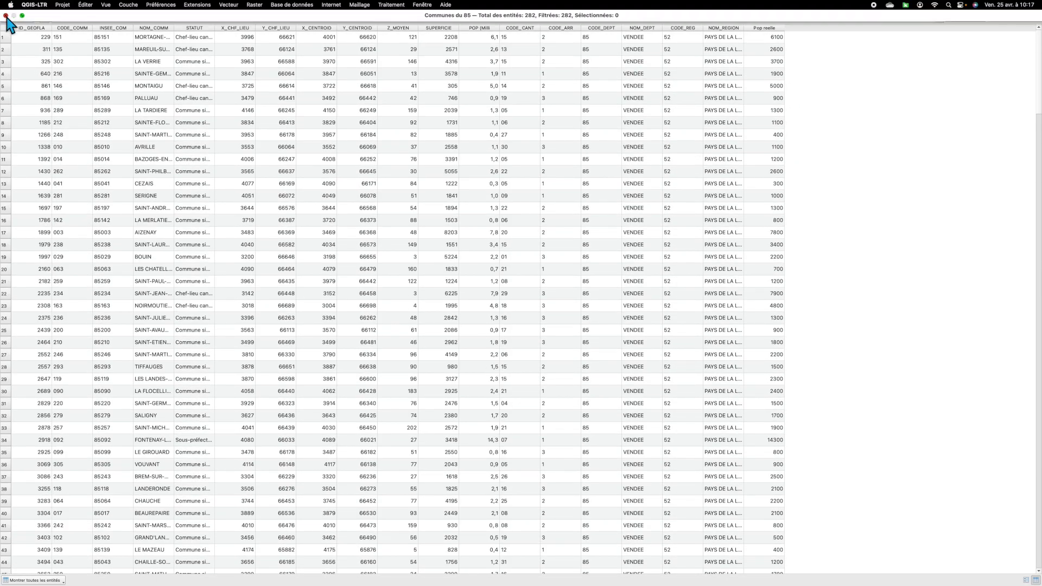
pyautogui.click(6, 15)
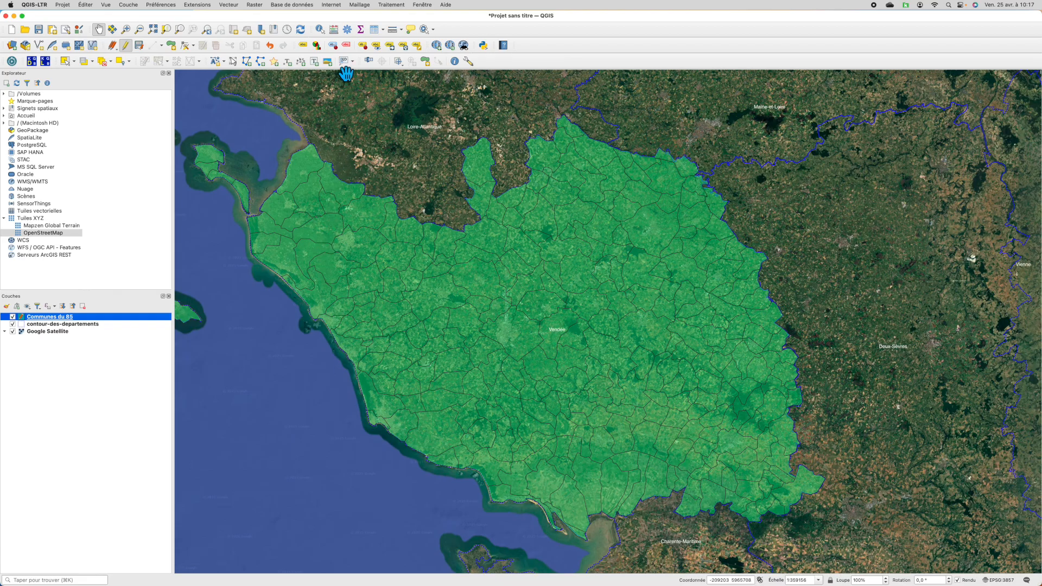
# - Begin a new 32-bit integer field named "Densi pop" in the field calculator for Communes du 85
pyautogui.click(376, 29)
pyautogui.click(337, 32)
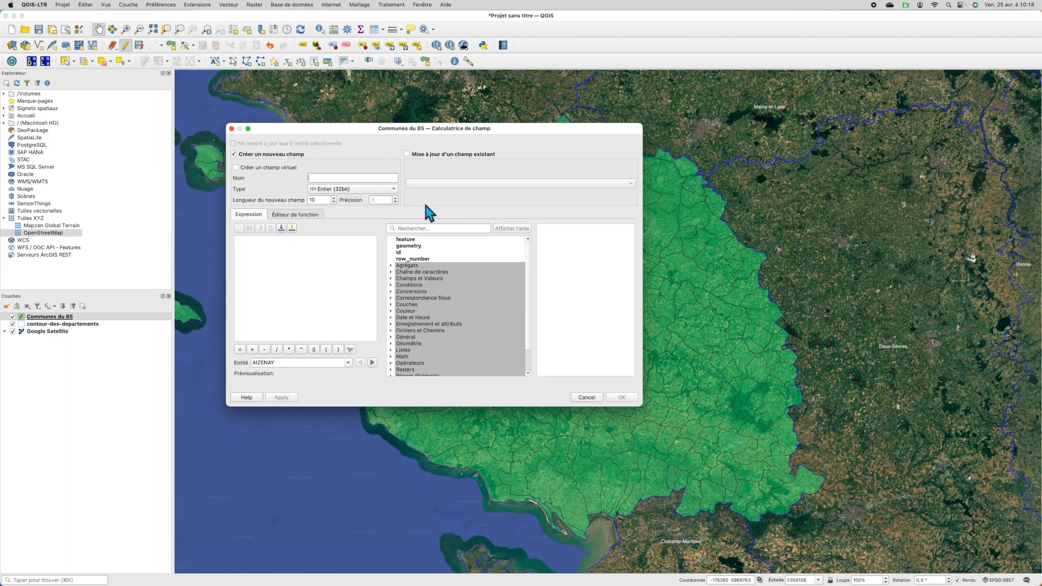
pyautogui.write('Densii po')
pyautogui.click(318, 290)
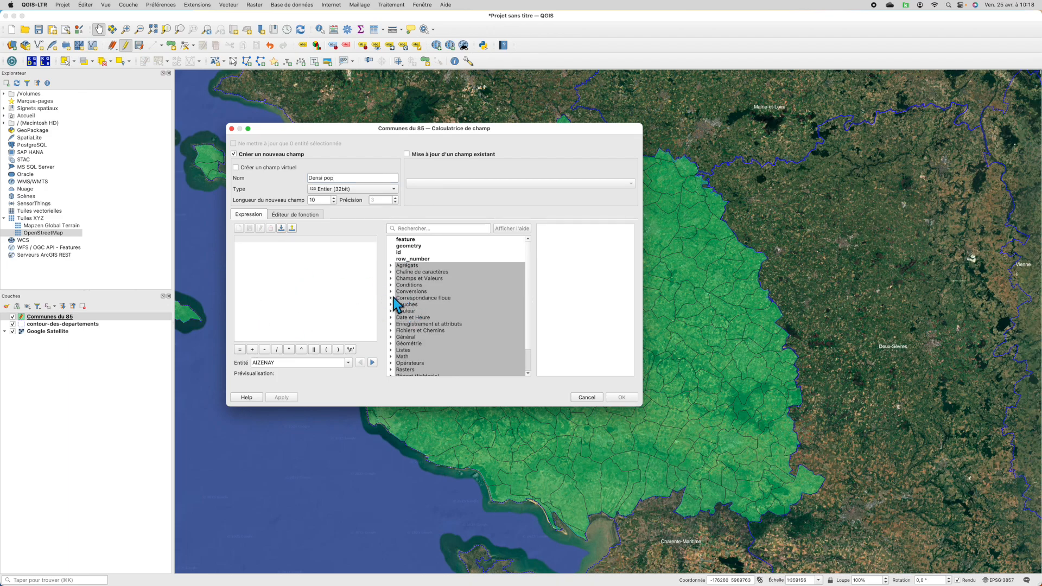
# - Define the Densi pop expression as "Pop reelle" / "SUPERFICIE" * 100 and create the field
pyautogui.doubleClick(396, 279)
pyautogui.scroll(-5, 476, 310)
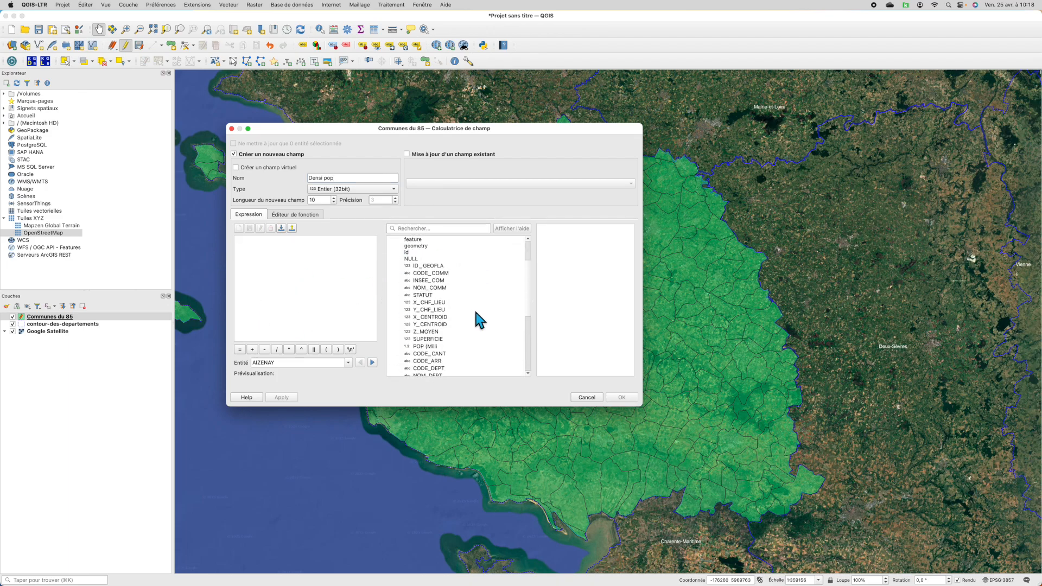
pyautogui.click(429, 357)
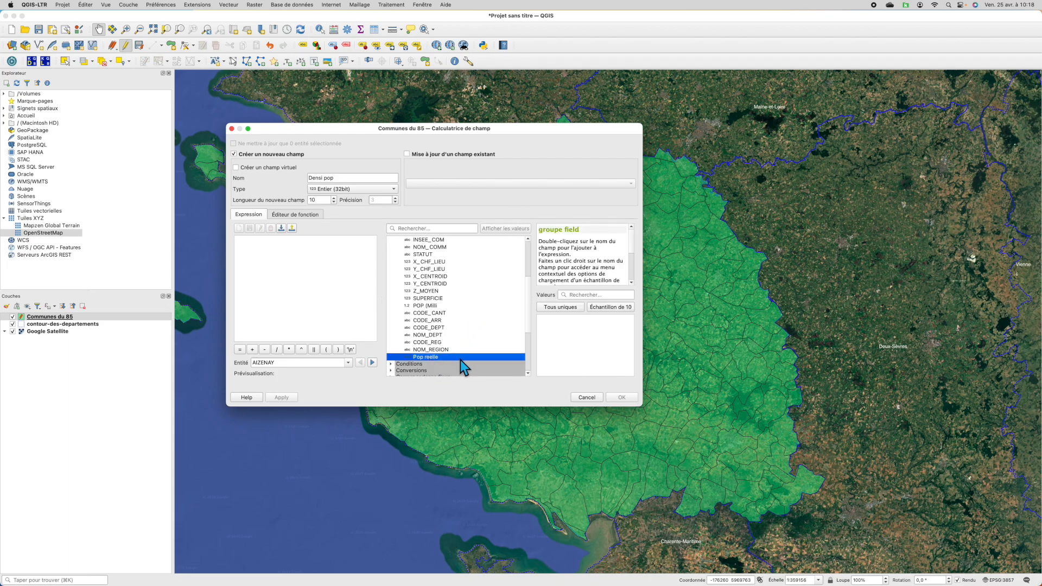
pyautogui.scroll(1, 437, 304)
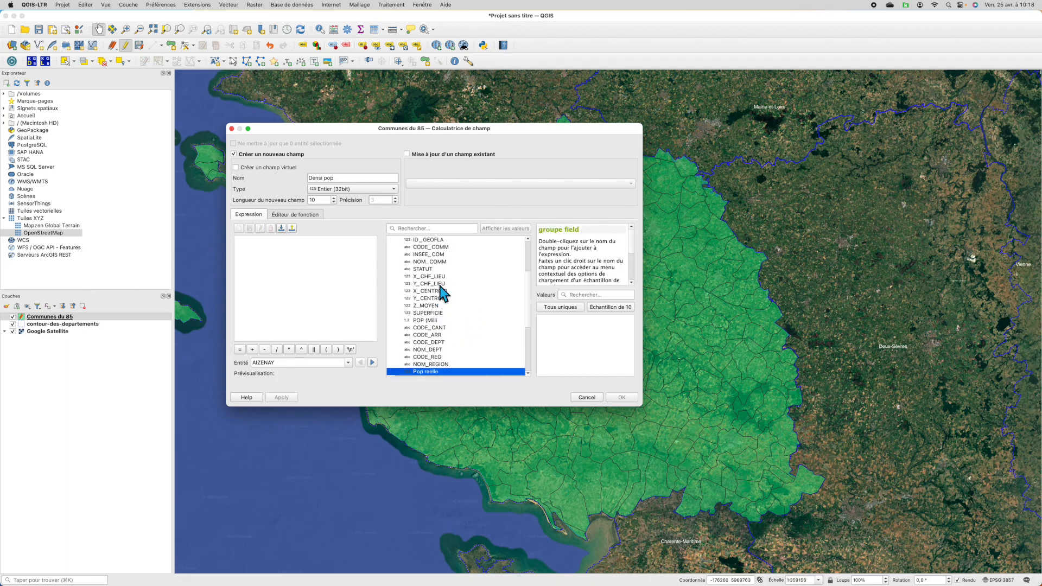
pyautogui.scroll(-1, 442, 347)
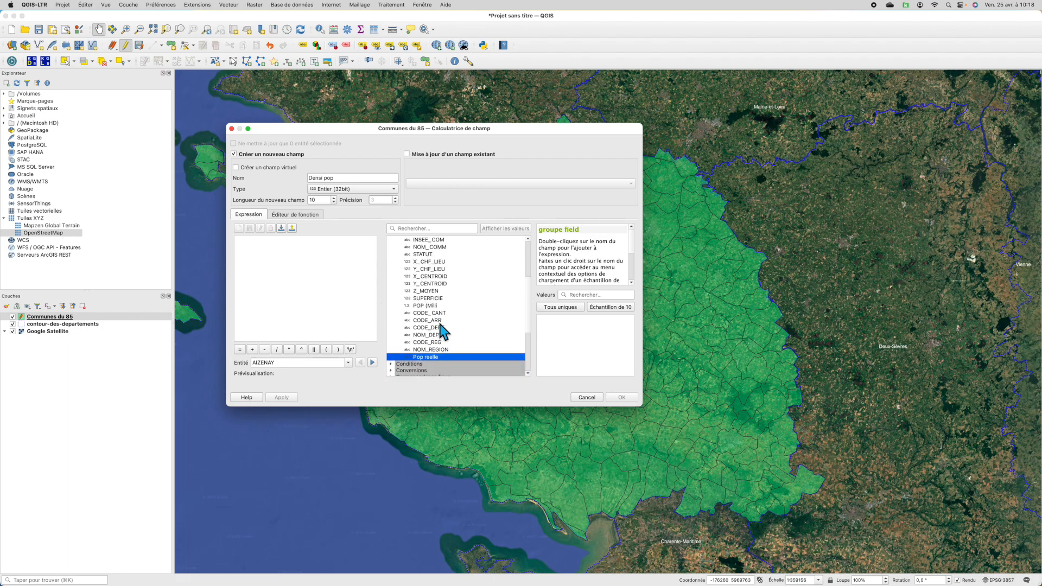
pyautogui.doubleClick(448, 358)
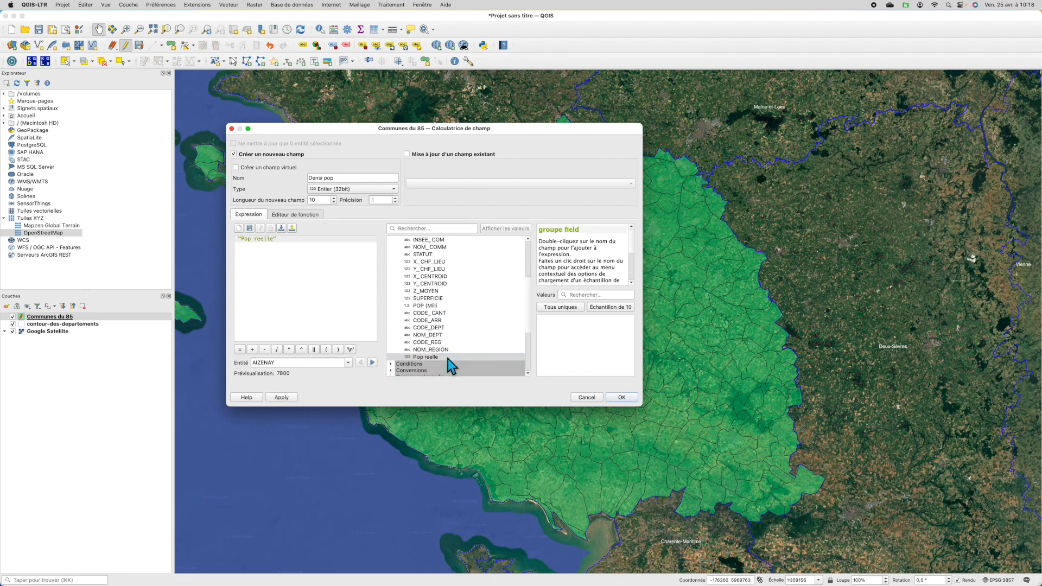
pyautogui.write('/')
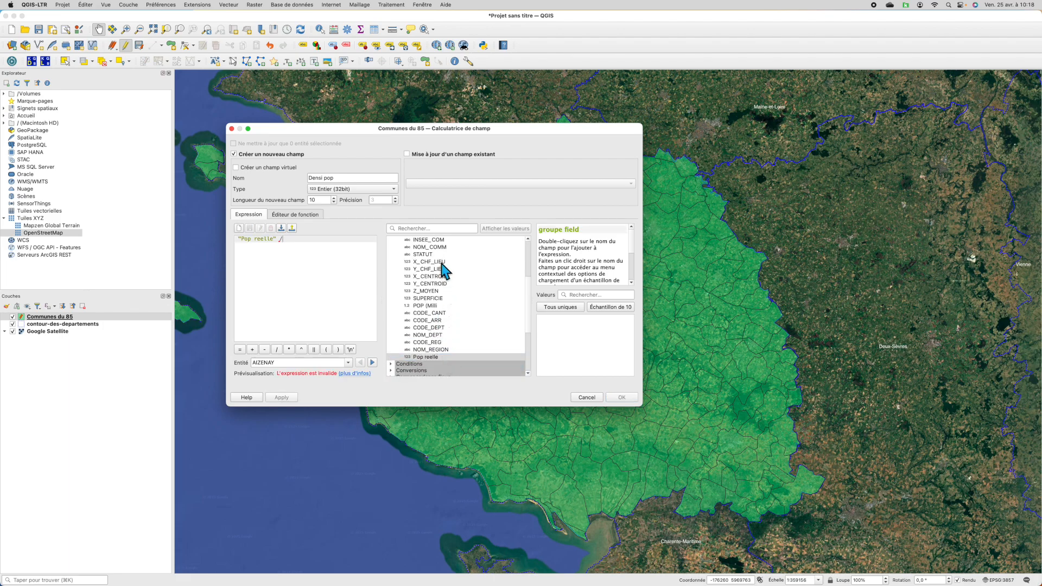
pyautogui.click(444, 298)
pyautogui.doubleClick(444, 299)
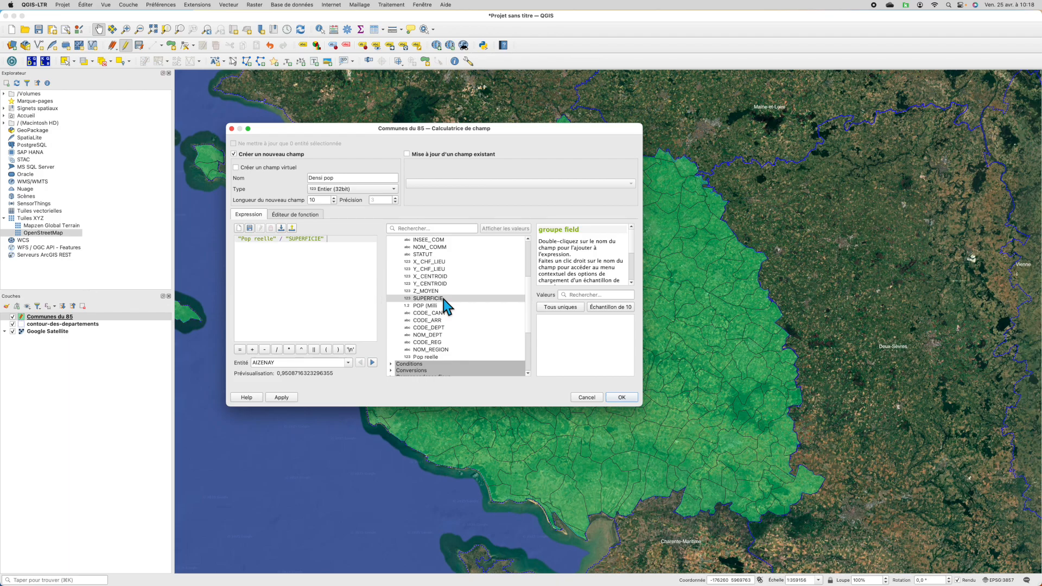
pyautogui.write('*100')
pyautogui.click(628, 398)
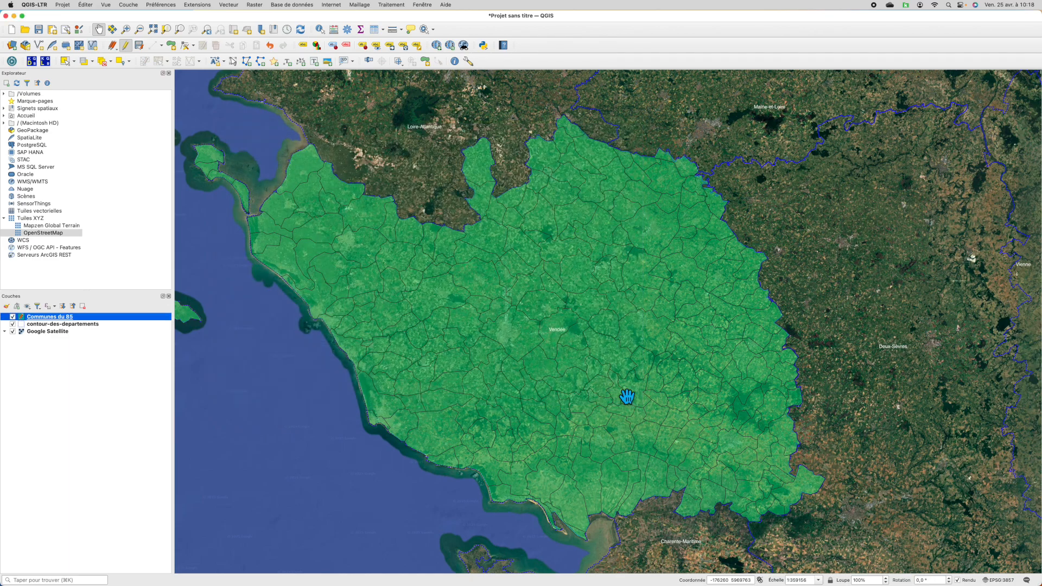
# - Check the Densi pop values in the Communes du 85 attribute table and save the layer edits
pyautogui.click(377, 30)
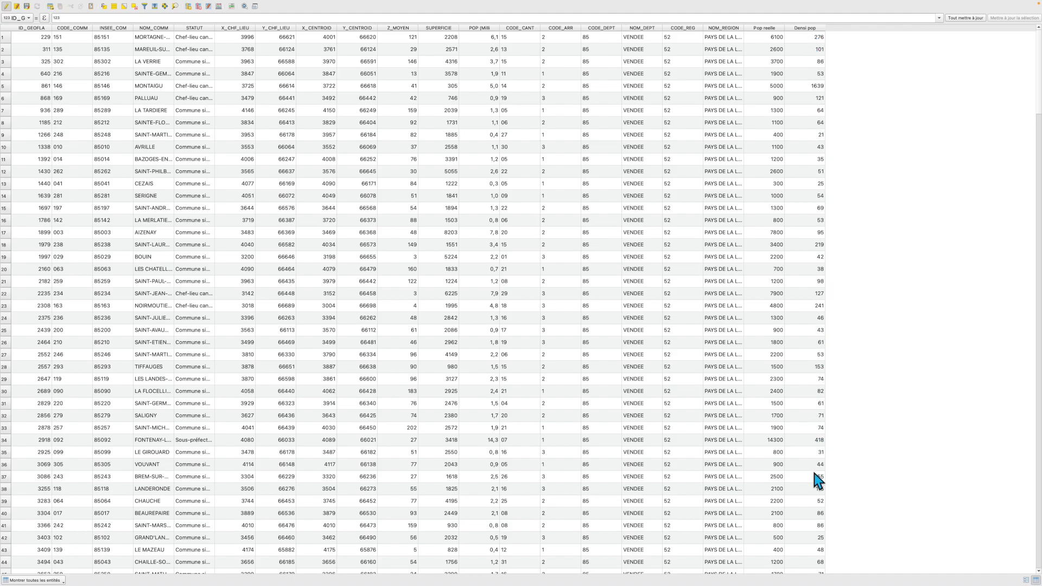
pyautogui.scroll(-3, 819, 477)
pyautogui.scroll(3, 819, 478)
pyautogui.click(28, 10)
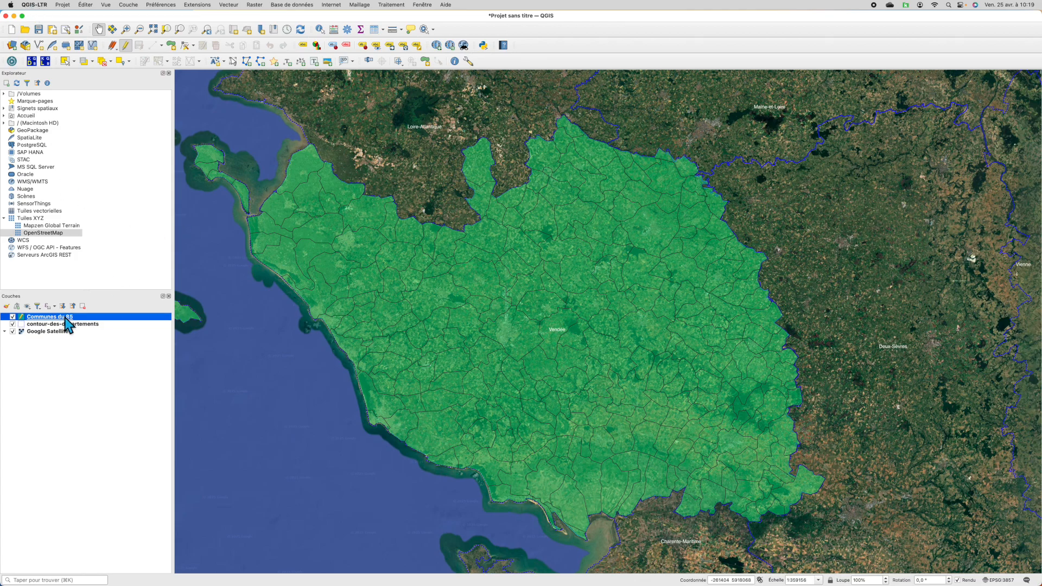
# - Set the Communes du 85 symbology to graduated (Gradué) on Densi pop, classified by equal intervals (Intervalle égal)
pyautogui.doubleClick(89, 319)
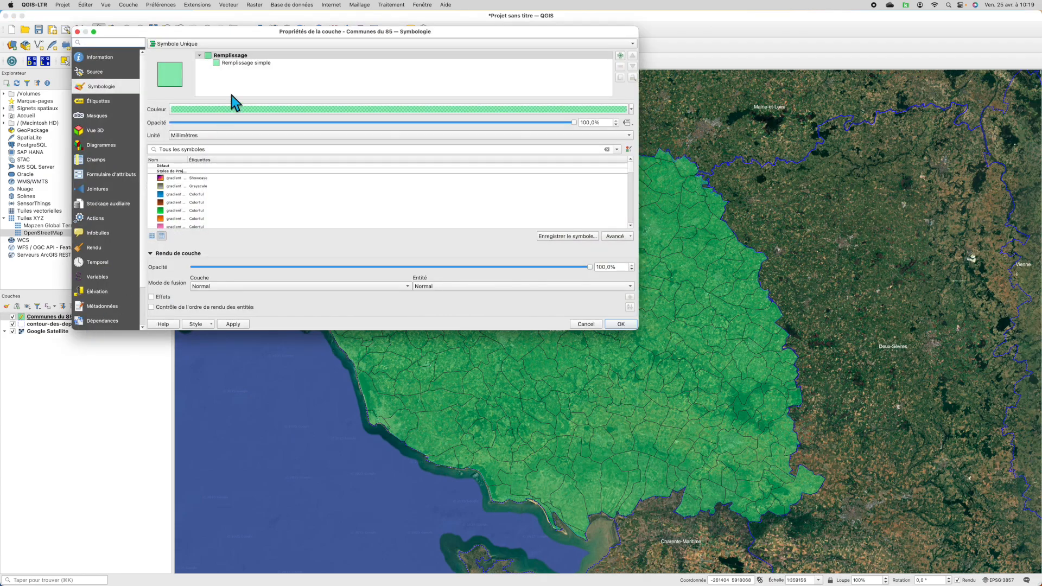
pyautogui.moveTo(226, 34); pyautogui.dragTo(382, 63)
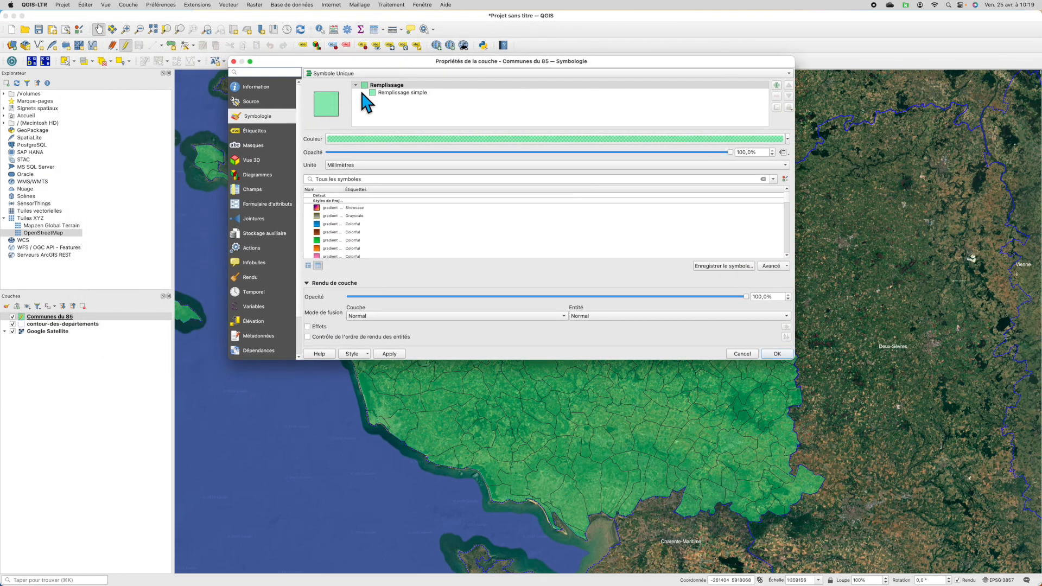
pyautogui.moveTo(359, 61); pyautogui.dragTo(535, 109)
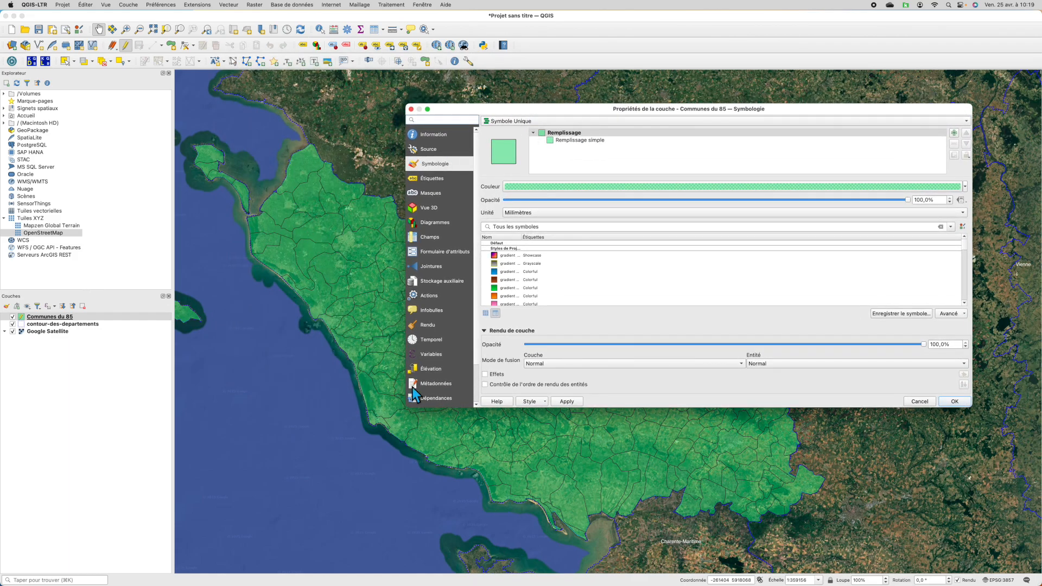
pyautogui.click(524, 121)
pyautogui.click(524, 143)
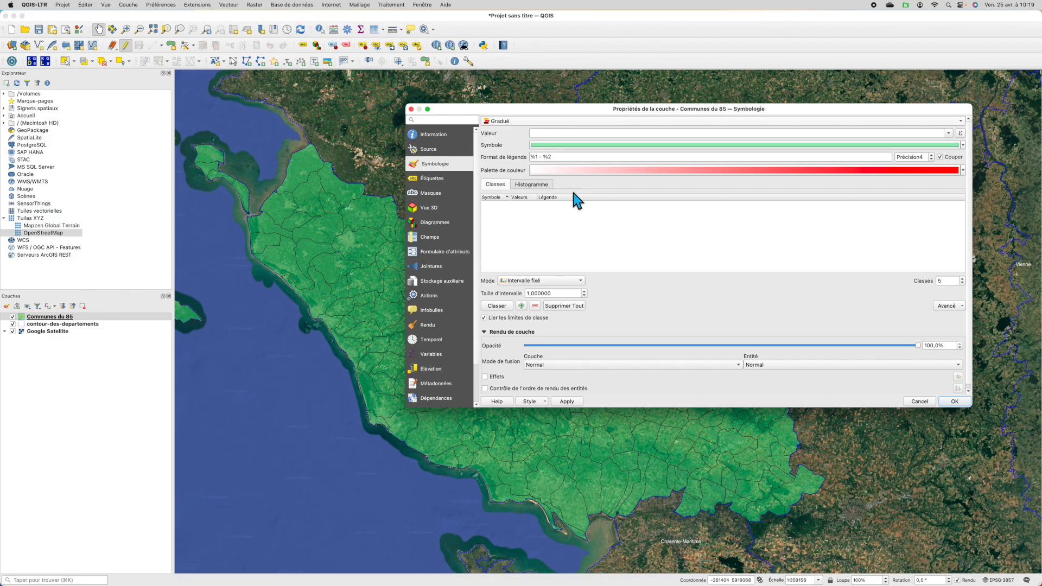
pyautogui.click(952, 134)
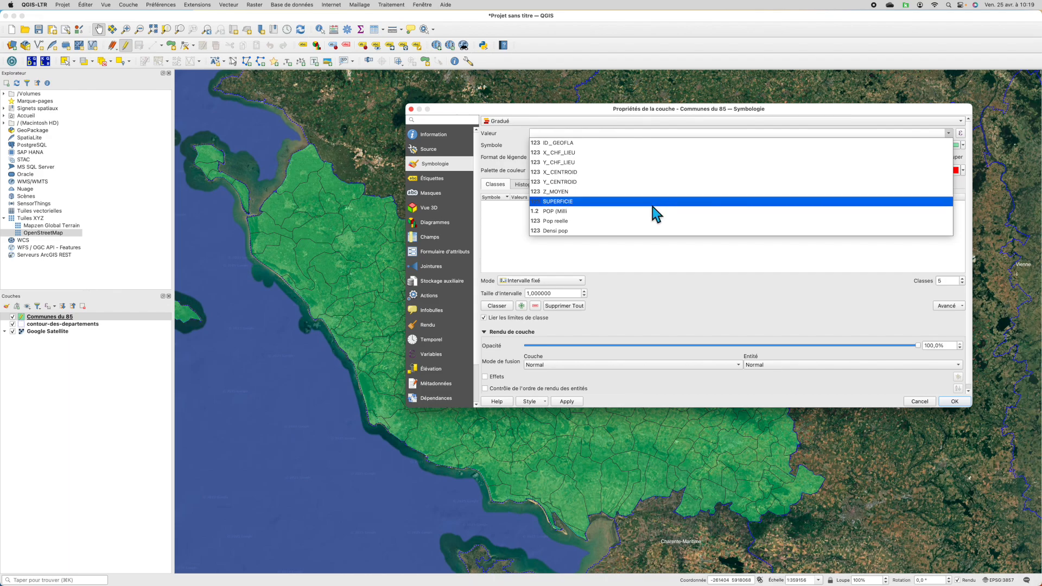
pyautogui.click(562, 233)
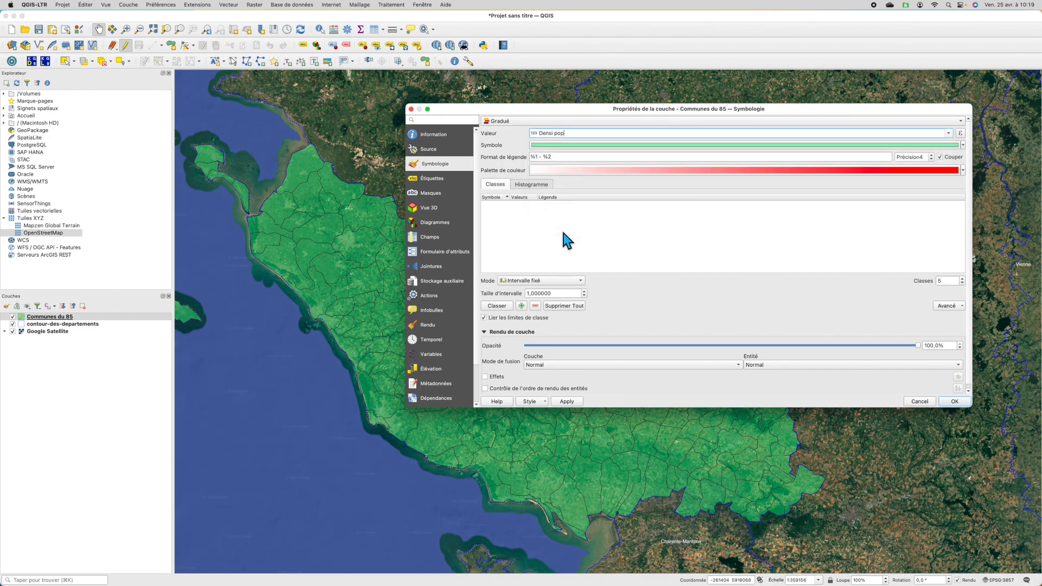
pyautogui.click(551, 281)
pyautogui.click(560, 291)
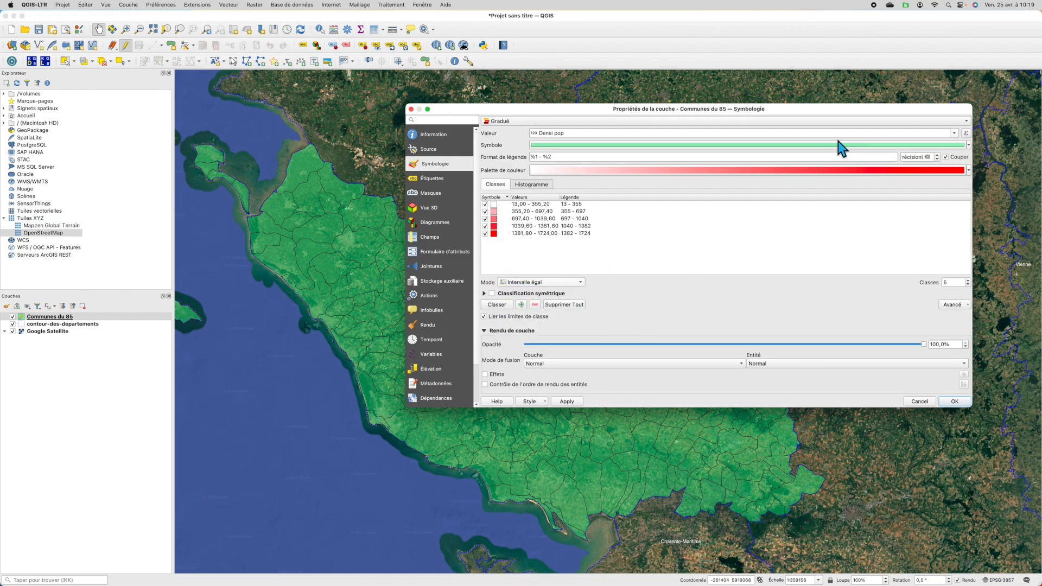
# - Apply the equal-interval classes to Communes du 85, and reclassify Densi pop with natural breaks (Ruptures naturelles (Jenks))
pyautogui.moveTo(703, 110); pyautogui.dragTo(761, 22)
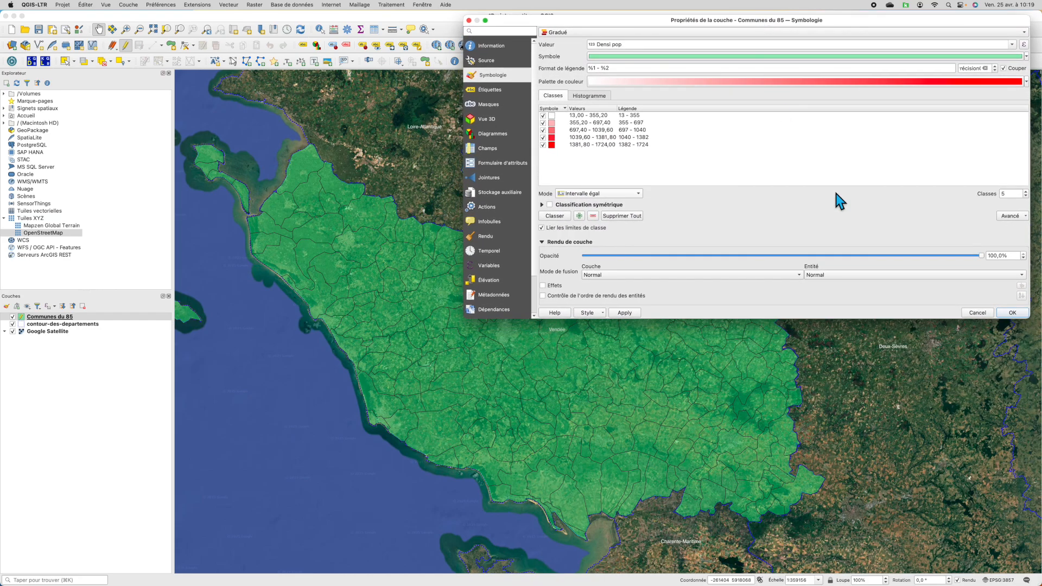
pyautogui.click(1012, 313)
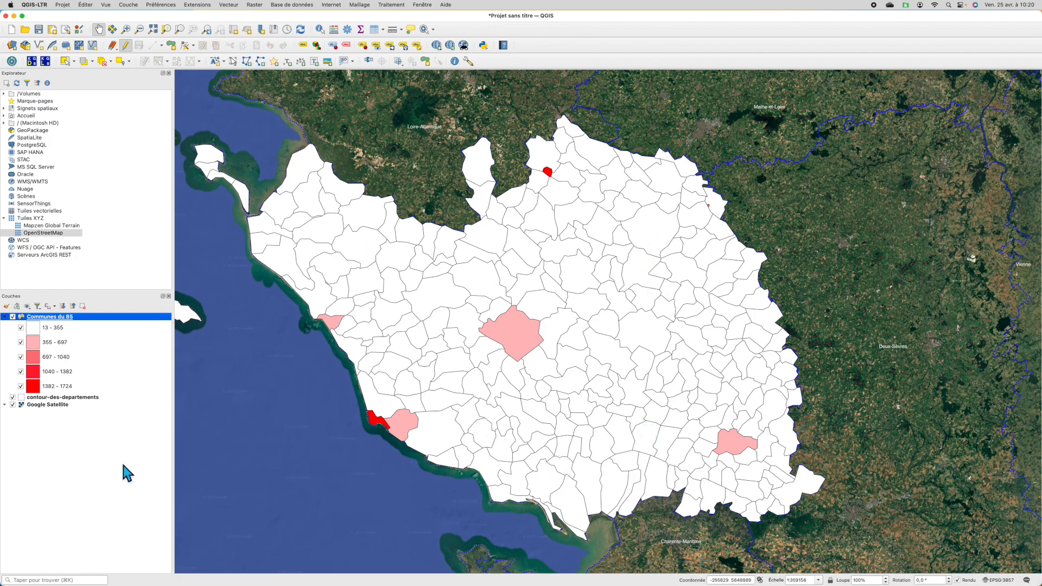
pyautogui.doubleClick(65, 320)
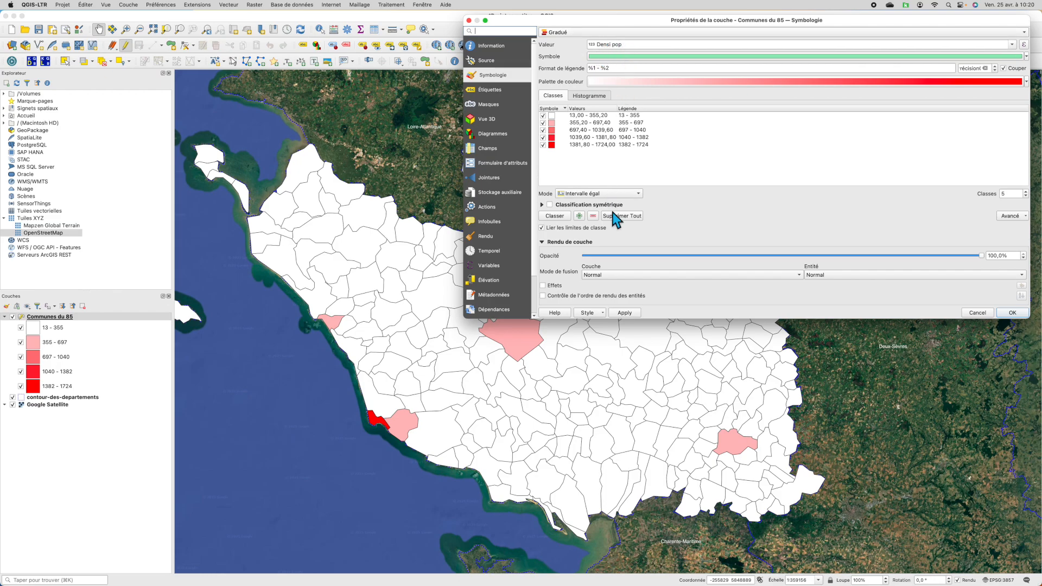
pyautogui.click(595, 197)
pyautogui.click(598, 224)
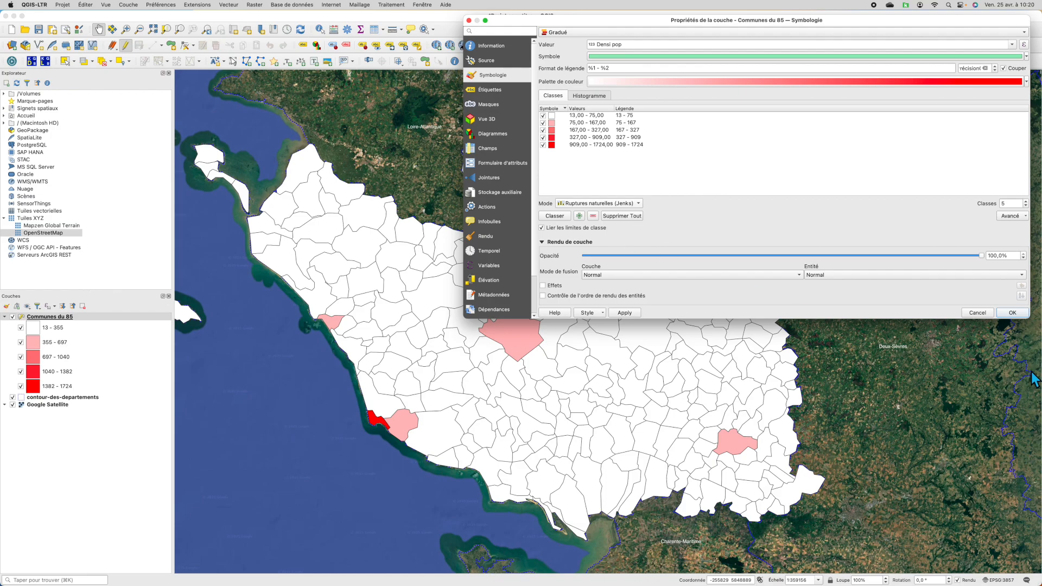
pyautogui.click(1013, 313)
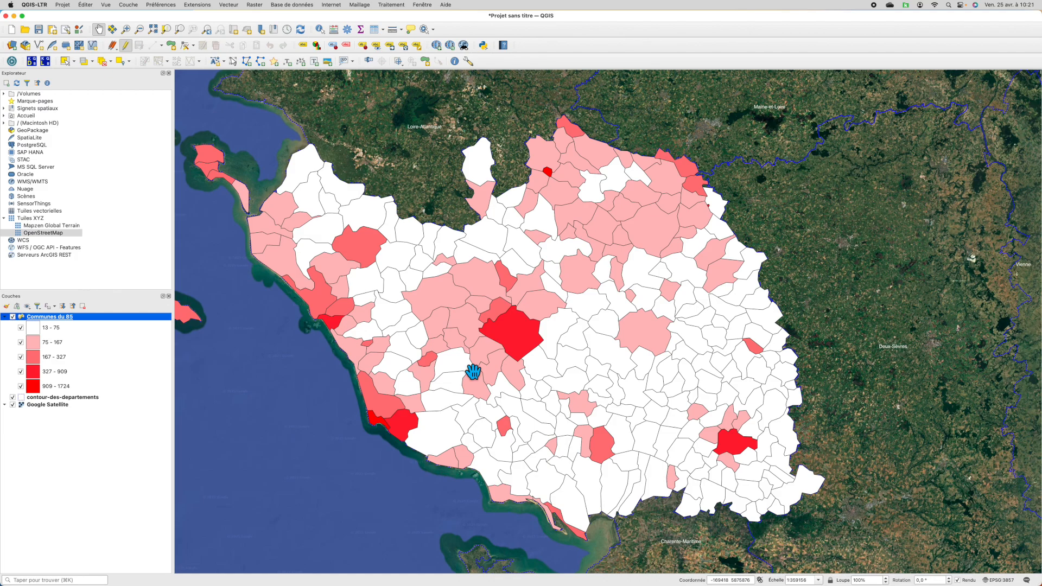
# - Switch the Communes du 85 labels to rule-based (Étiquetage basé sur des règles) and add a rule described as "densite pop"
pyautogui.doubleClick(69, 319)
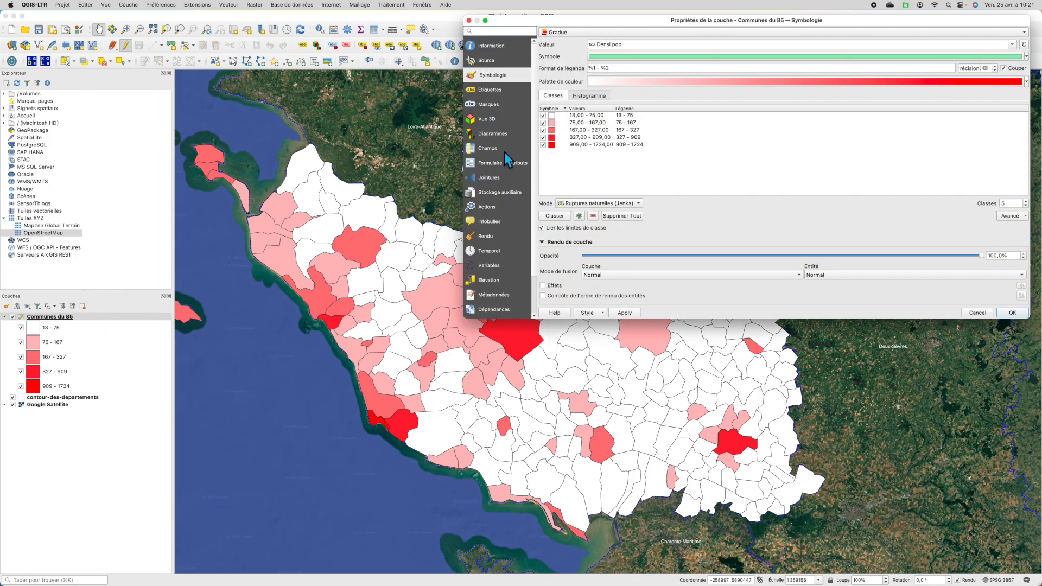
pyautogui.click(506, 92)
pyautogui.click(555, 38)
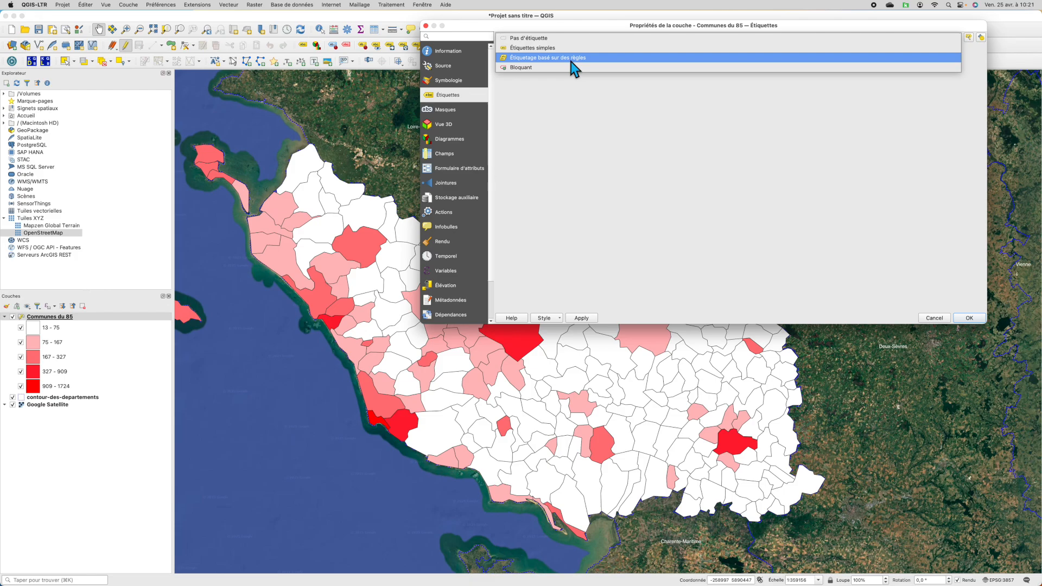
pyautogui.click(571, 58)
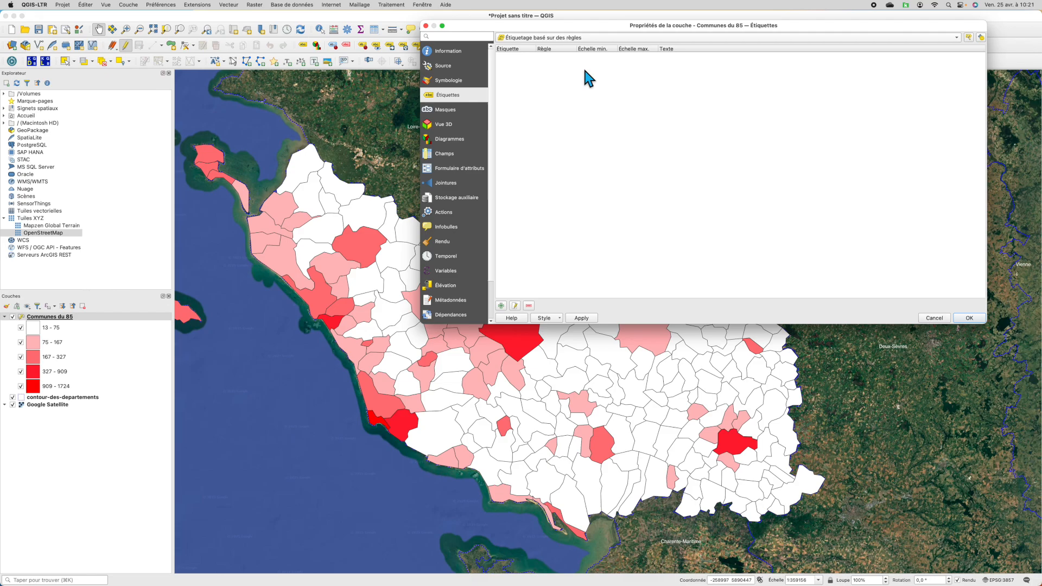
pyautogui.click(501, 306)
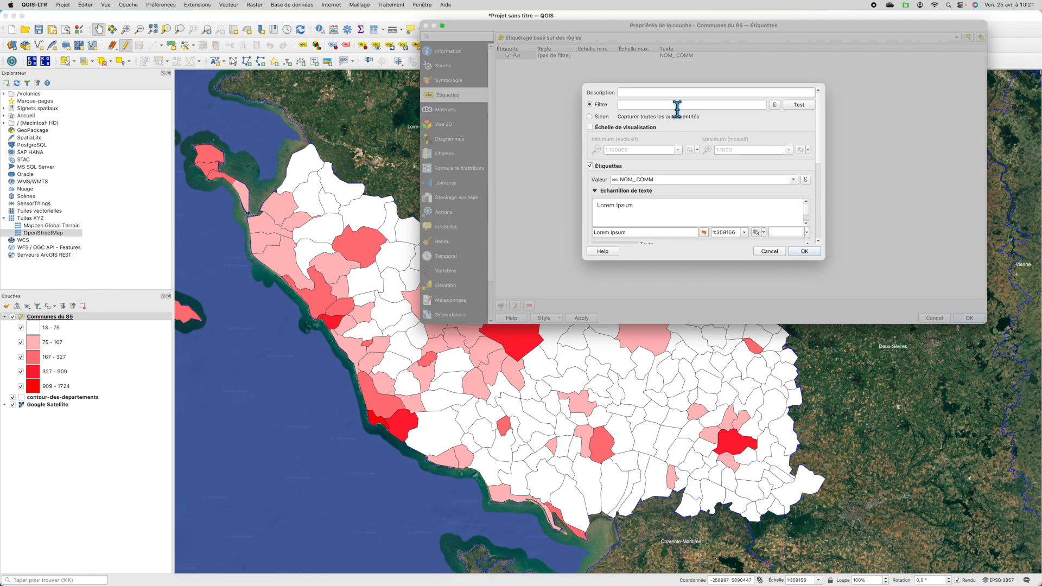
pyautogui.write('densite pop')
pyautogui.click(682, 104)
# - Begin the label rule's filter expression with "Densi pop" >400 AND
pyautogui.click(778, 108)
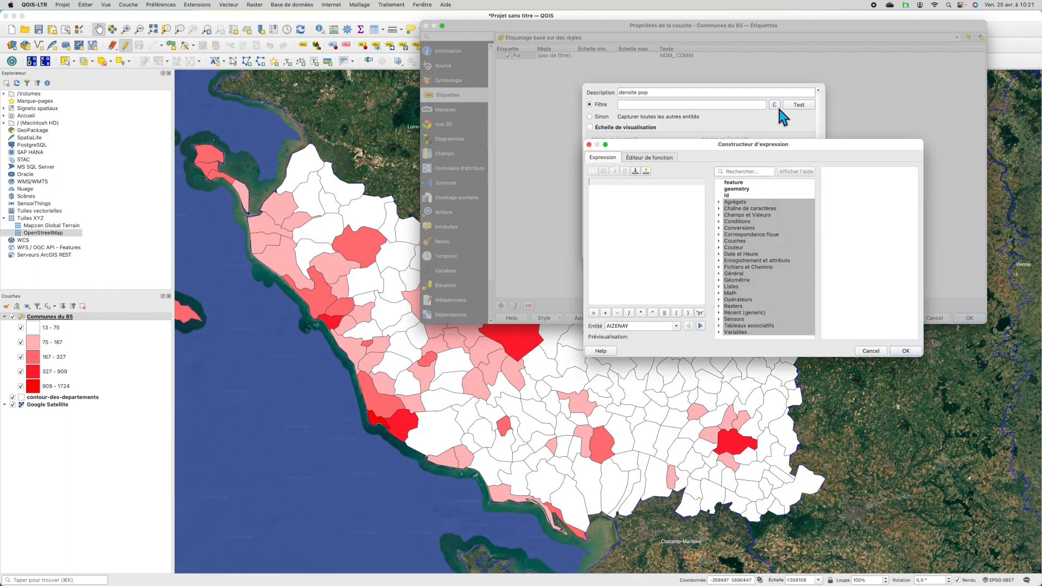
pyautogui.click(722, 215)
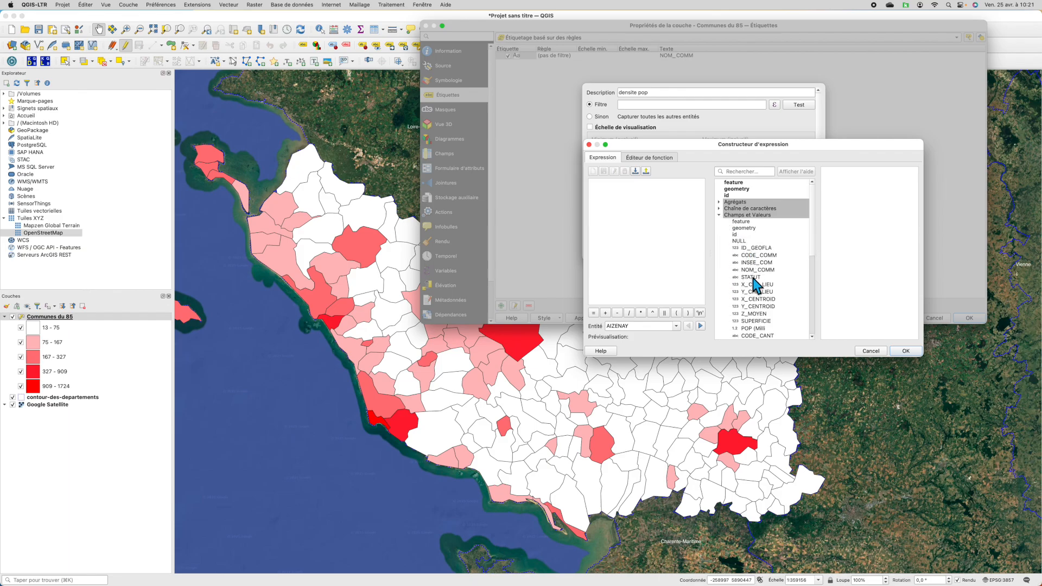
pyautogui.scroll(-5, 754, 279)
pyautogui.scroll(-1, 754, 282)
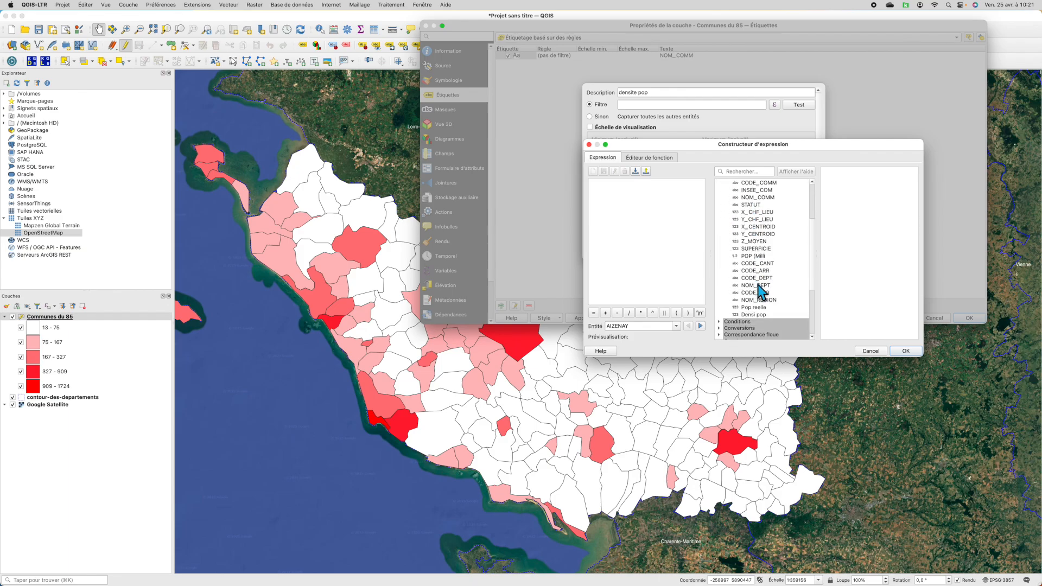
pyautogui.doubleClick(760, 316)
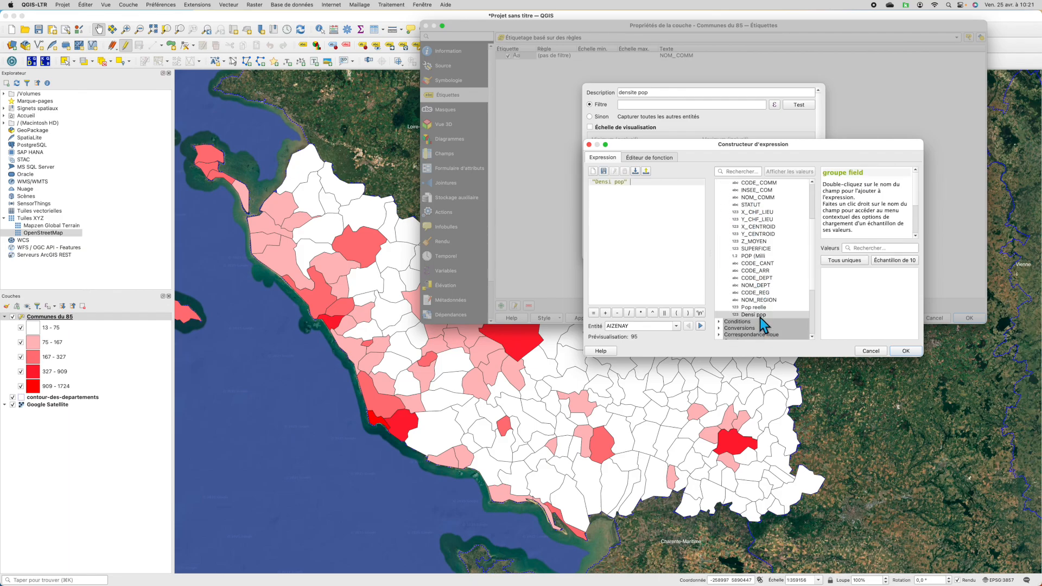
pyautogui.write('>400')
pyautogui.write('AND')
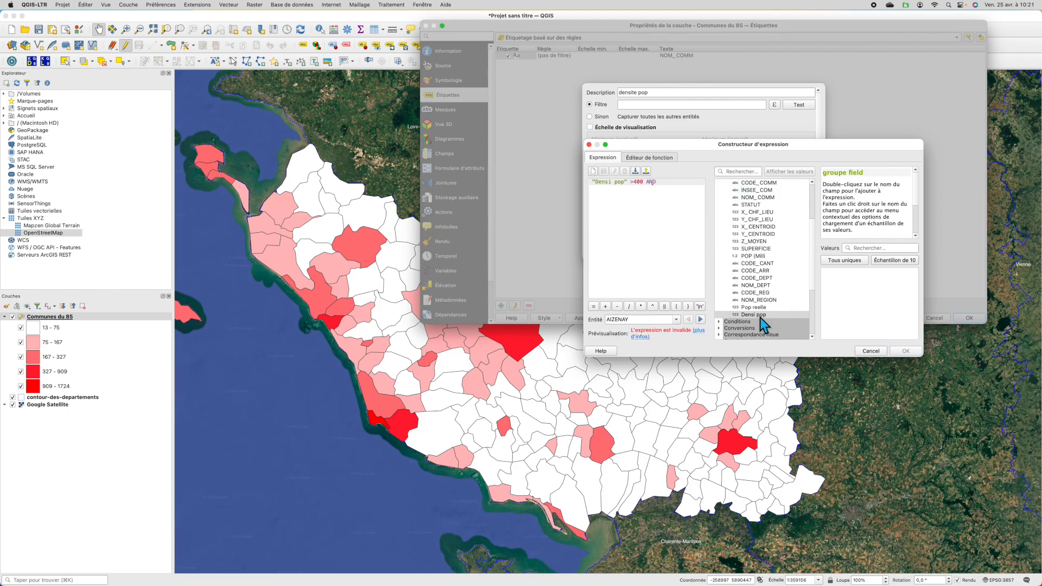
# - Complete the filter expression with the second condition "Densi pop" <800 and accept it
pyautogui.scroll(-5, 760, 315)
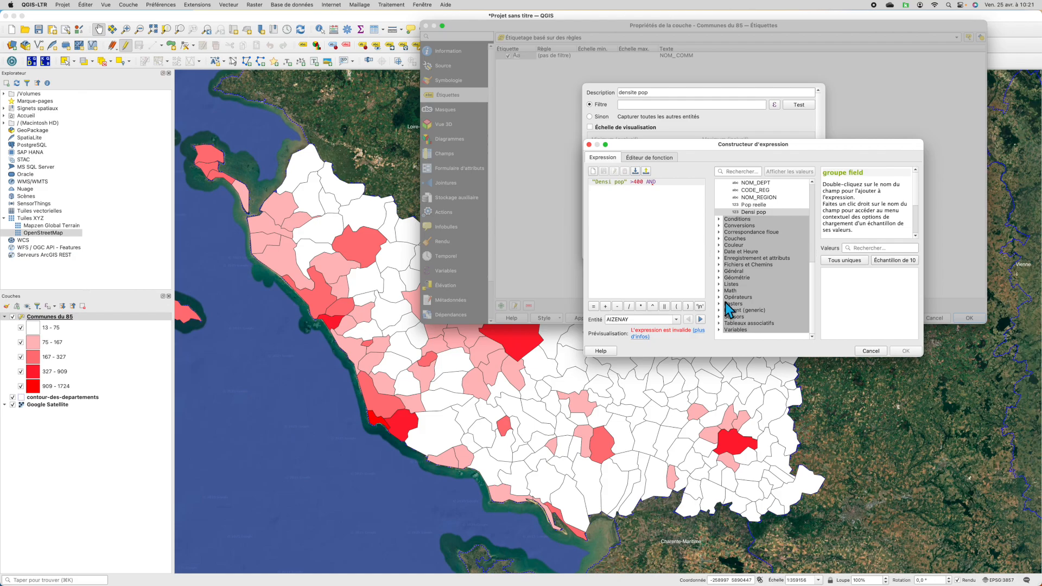
pyautogui.doubleClick(725, 299)
pyautogui.scroll(-6, 746, 312)
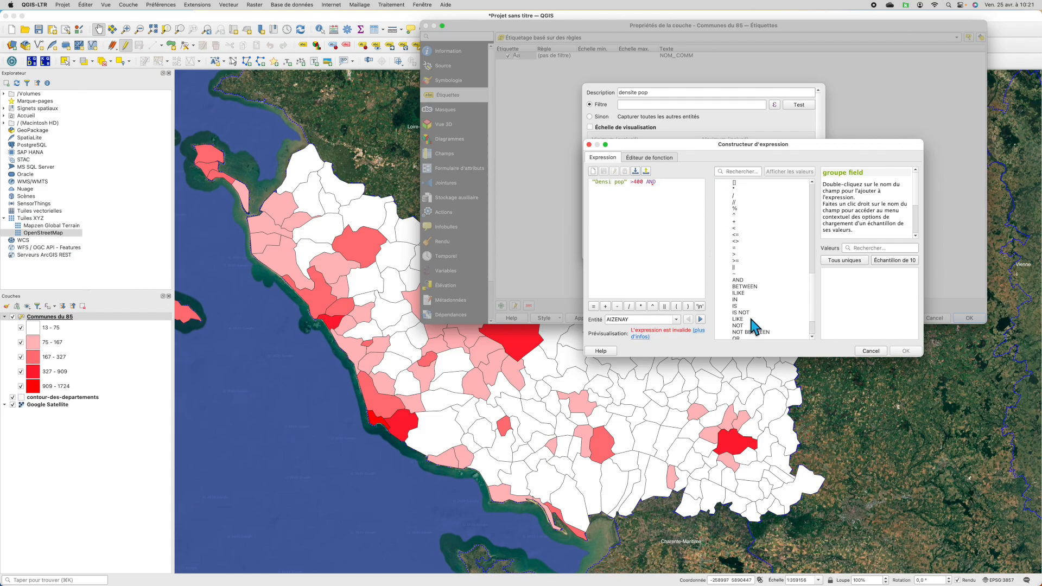
pyautogui.click(684, 190)
pyautogui.scroll(10, 744, 217)
pyautogui.scroll(-5, 766, 327)
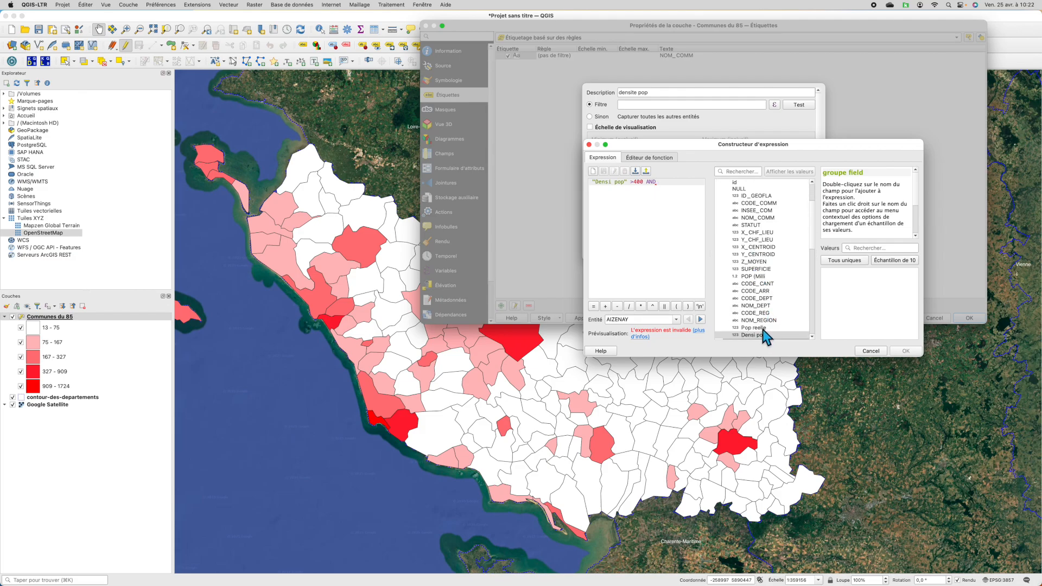
pyautogui.doubleClick(763, 335)
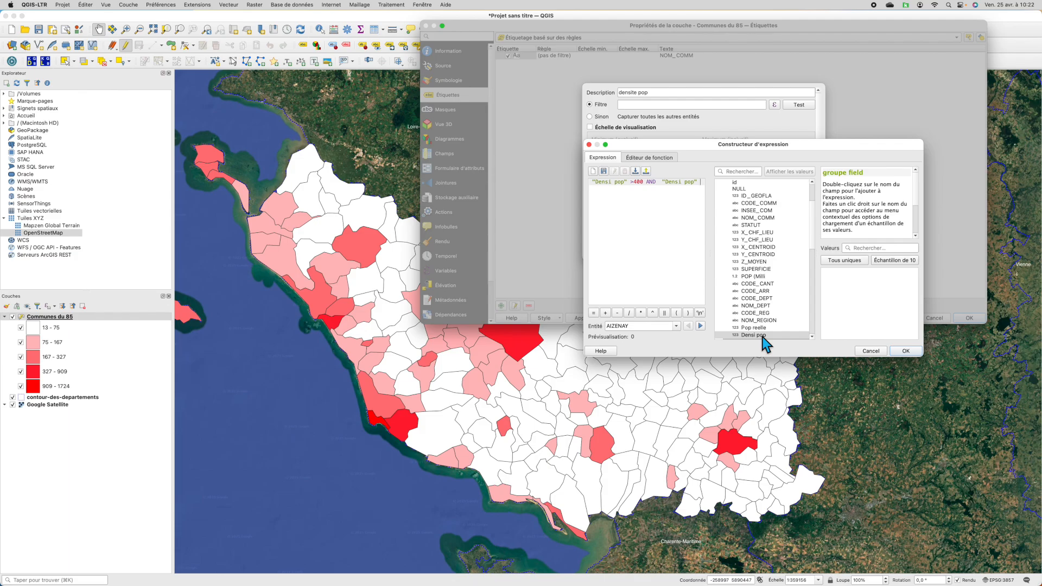
pyautogui.write('<800')
pyautogui.click(906, 351)
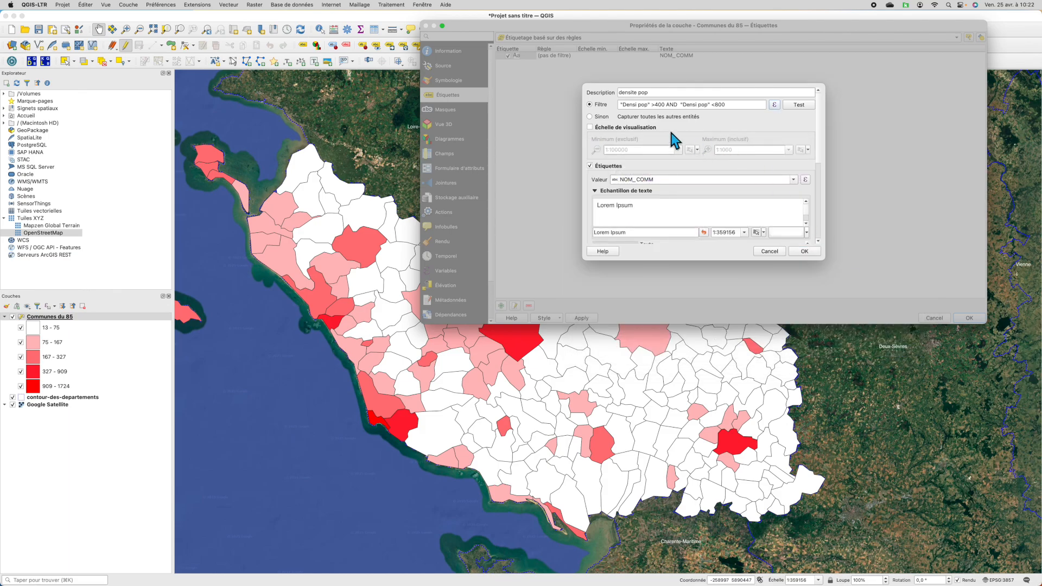
# - Test the label rule's filter and save the rule
pyautogui.click(798, 106)
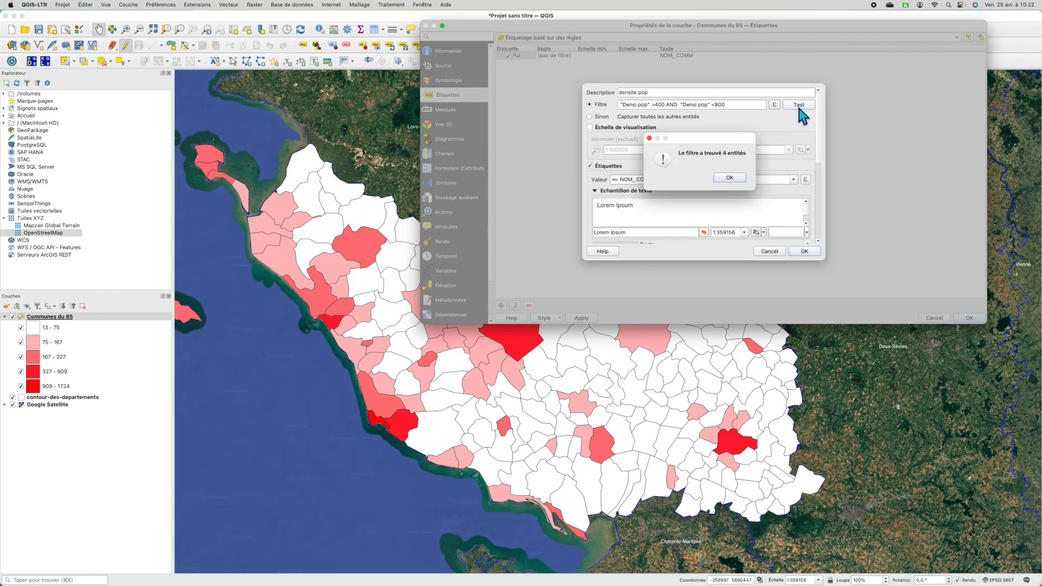
pyautogui.click(735, 180)
pyautogui.click(798, 252)
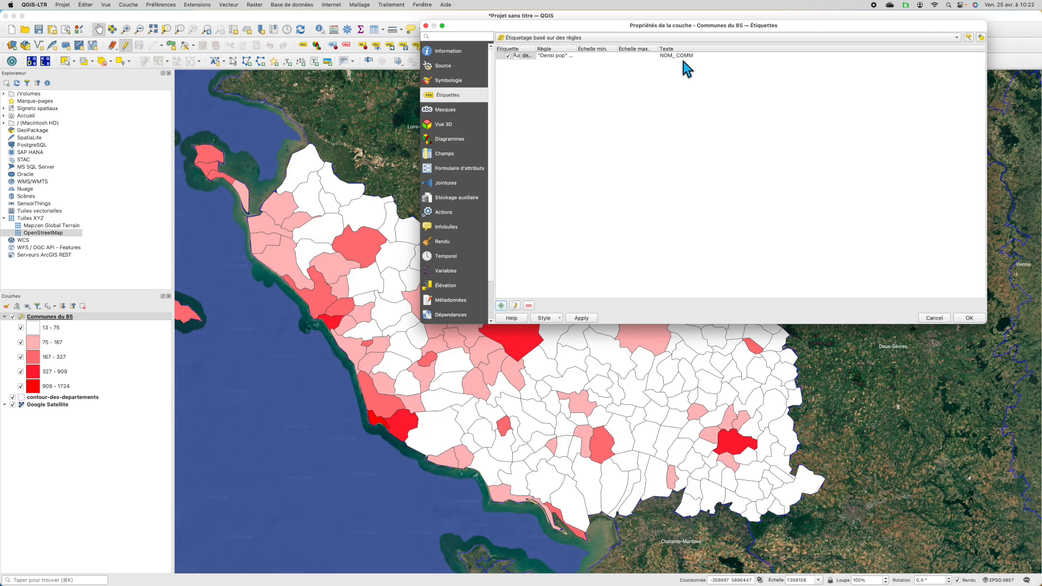
# - Reopen the densite pop label rule and choose NOM_COMM as its label value
pyautogui.click(556, 56)
pyautogui.doubleClick(556, 56)
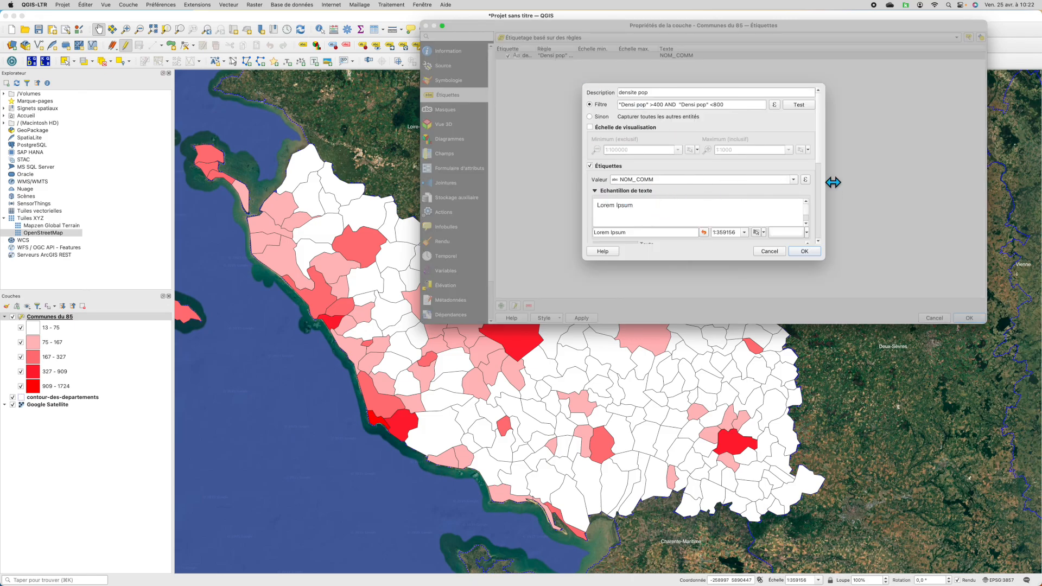
pyautogui.click(795, 179)
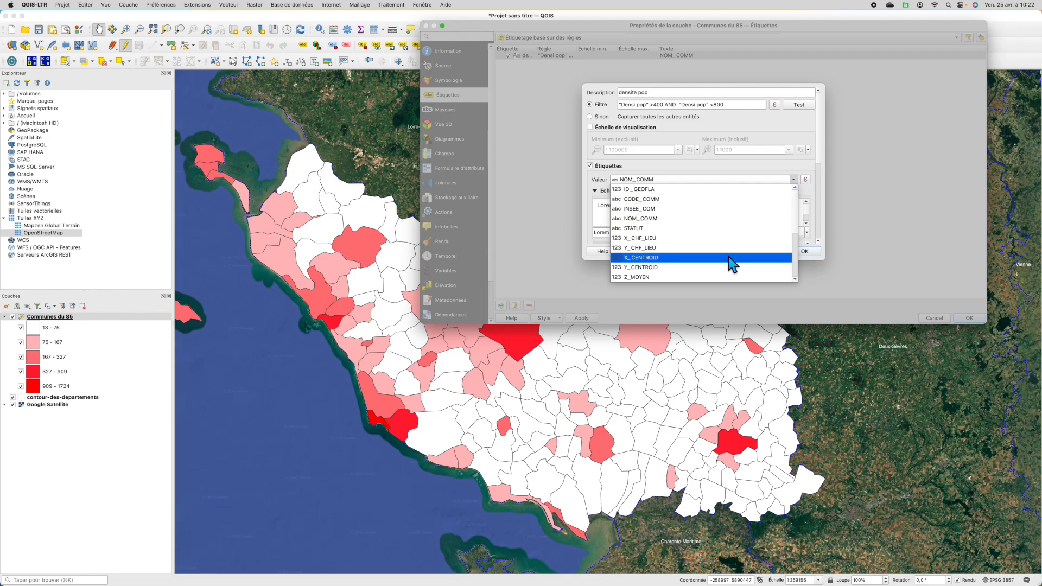
pyautogui.scroll(-3, 721, 249)
pyautogui.scroll(-2, 693, 269)
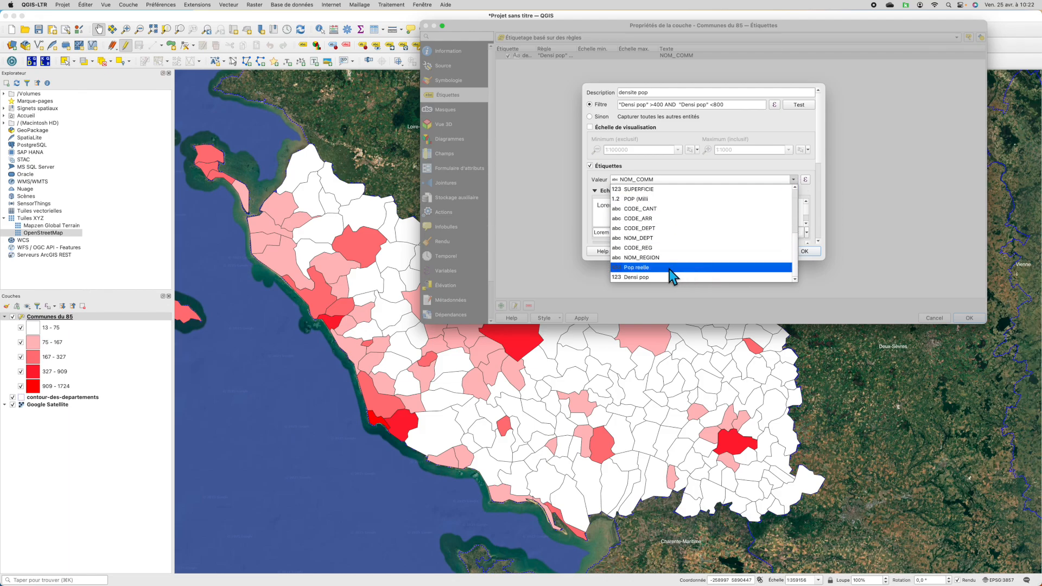
pyautogui.scroll(3, 653, 239)
pyautogui.click(662, 209)
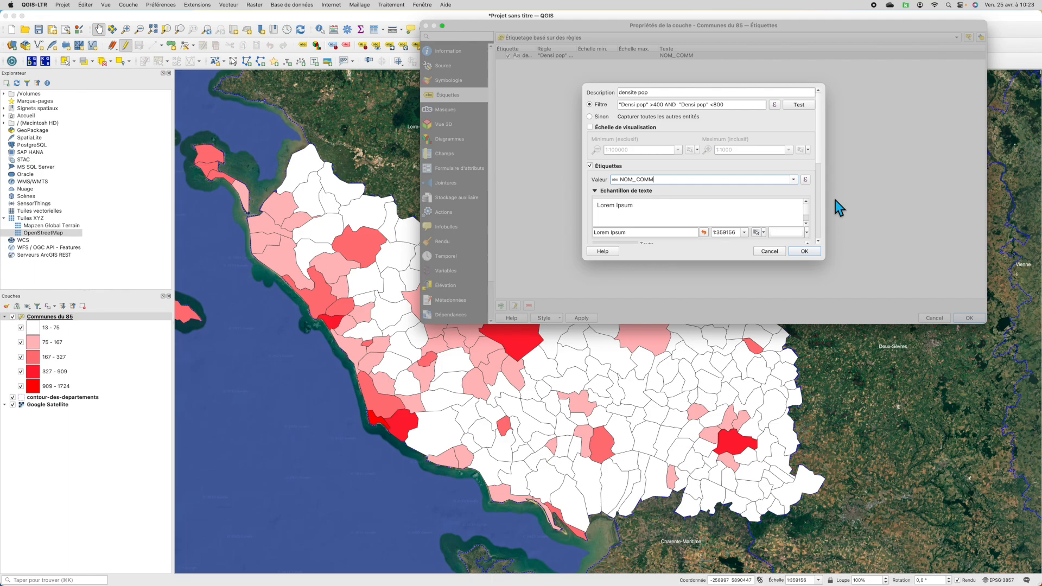
# - Review the rule's text format settings and apply the rule-based labels to Communes du 85
pyautogui.scroll(-3, 823, 162)
pyautogui.scroll(-2, 824, 196)
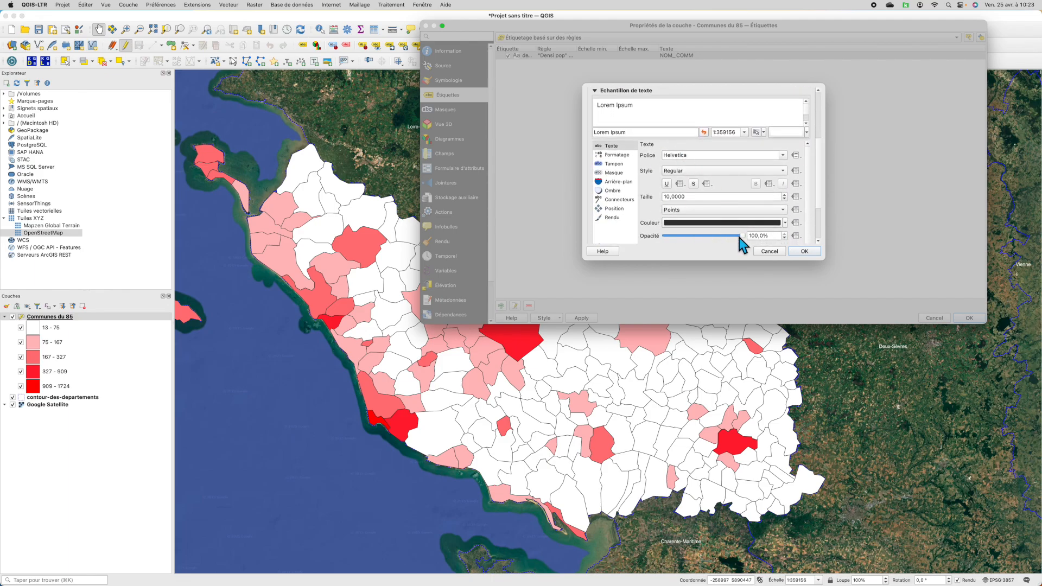
pyautogui.scroll(5, 824, 202)
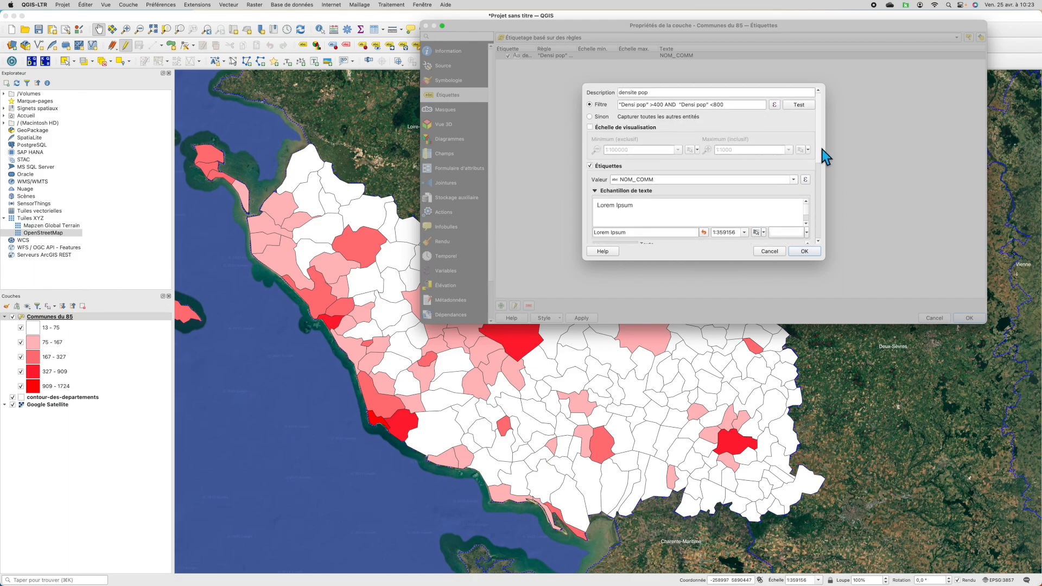
pyautogui.click(810, 254)
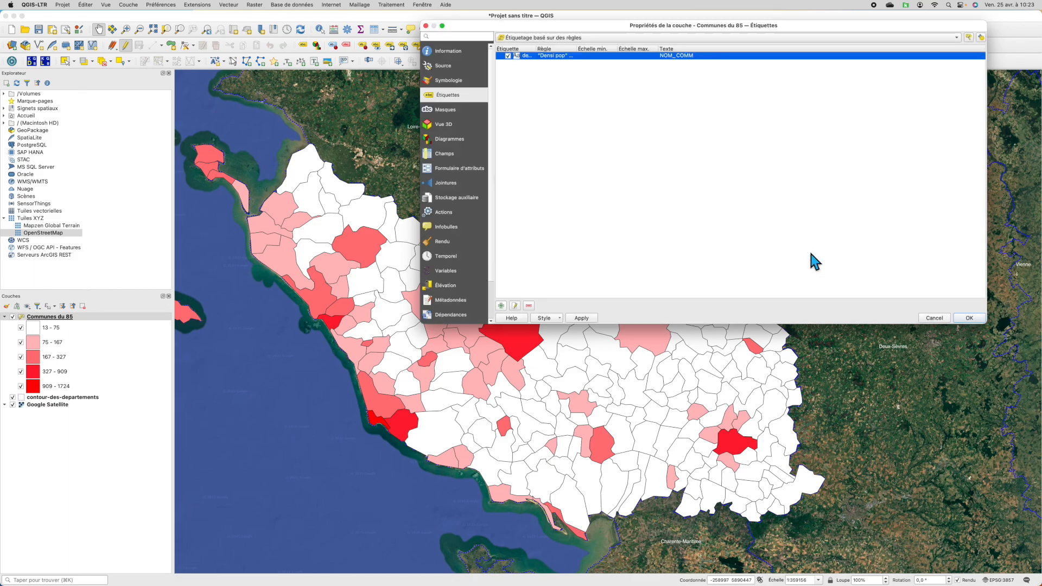
pyautogui.click(975, 319)
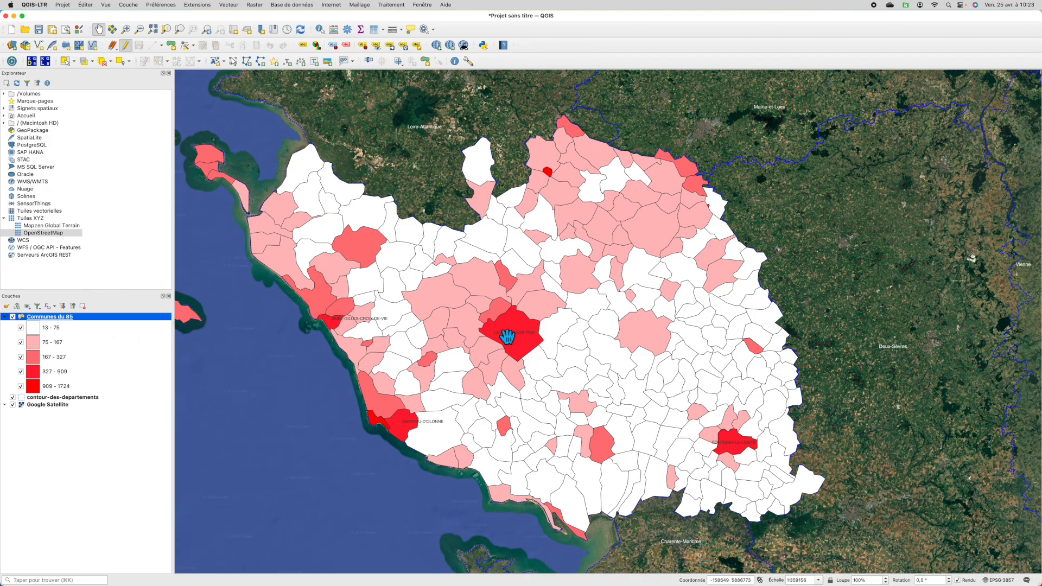
# - Hide the Communes du 85 layer over the dark red commune at the centre of the Vendée
pyautogui.scroll(2, 506, 337)
pyautogui.scroll(3, 506, 337)
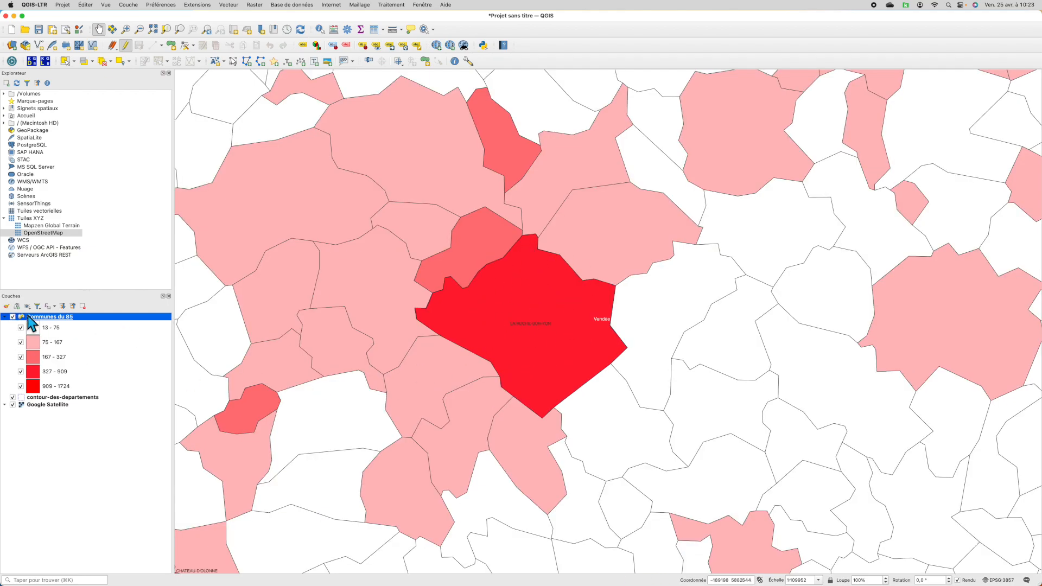
pyautogui.click(13, 316)
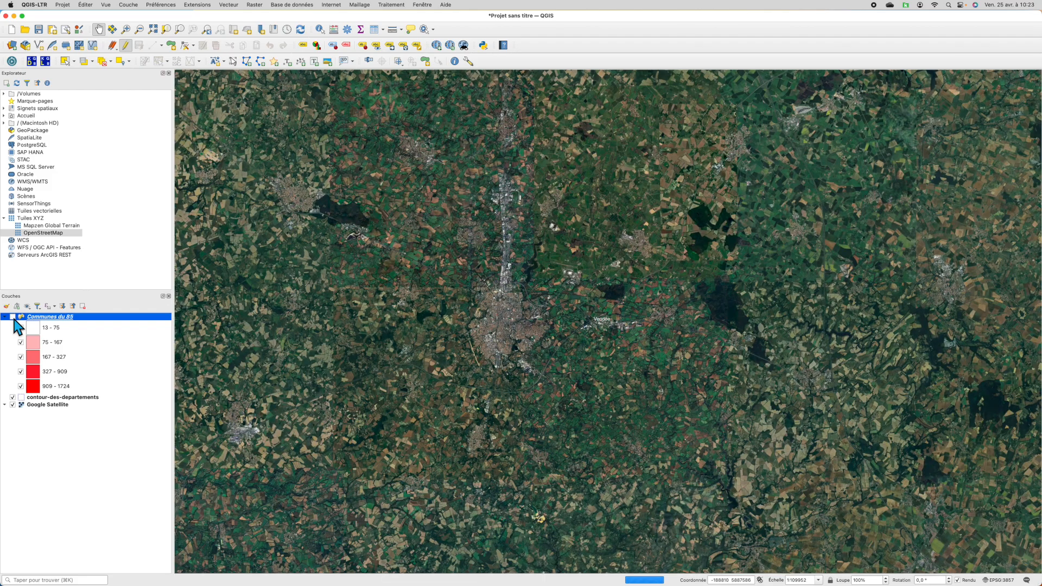
# - Examine the Google Satellite imagery of the central Vendée city, down to the buildings around the sports track beside the ring road
pyautogui.scroll(1, 508, 317)
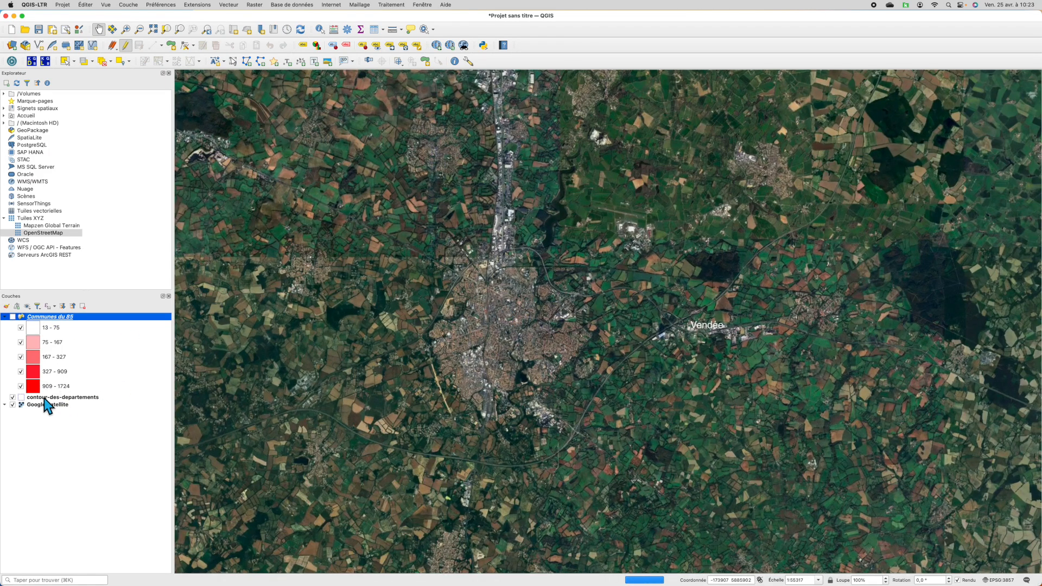
pyautogui.scroll(1, 494, 295)
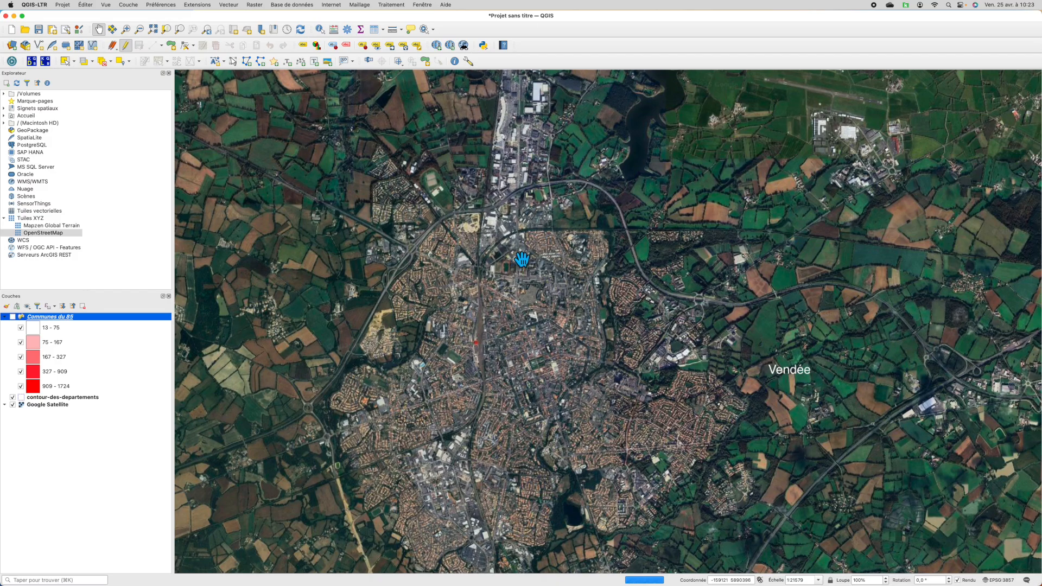
pyautogui.scroll(2, 499, 239)
pyautogui.moveTo(527, 220); pyautogui.dragTo(479, 284)
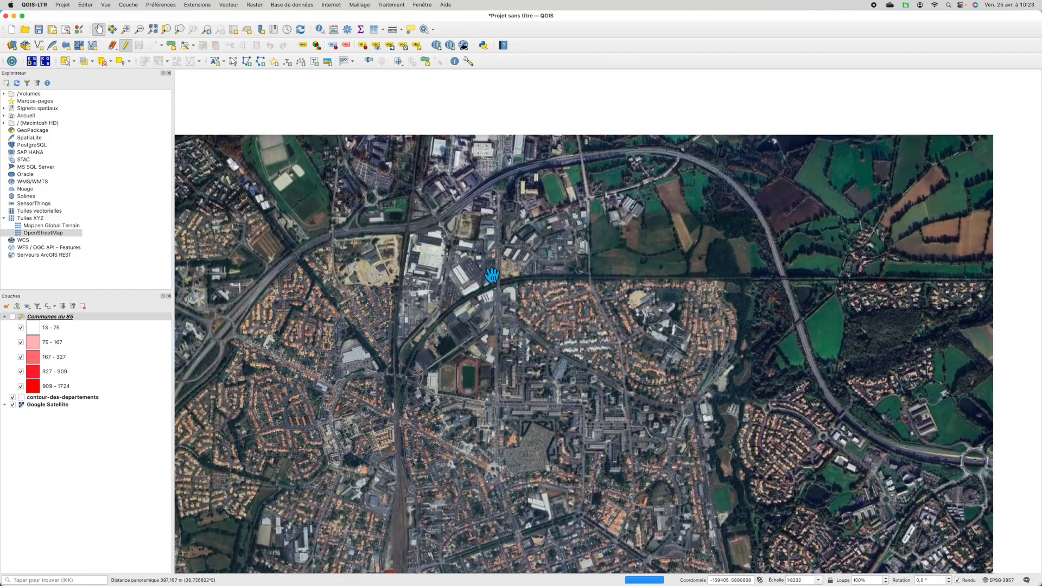
pyautogui.scroll(2, 542, 197)
pyautogui.moveTo(542, 192); pyautogui.dragTo(459, 347)
pyautogui.scroll(1, 447, 300)
pyautogui.scroll(1, 447, 300)
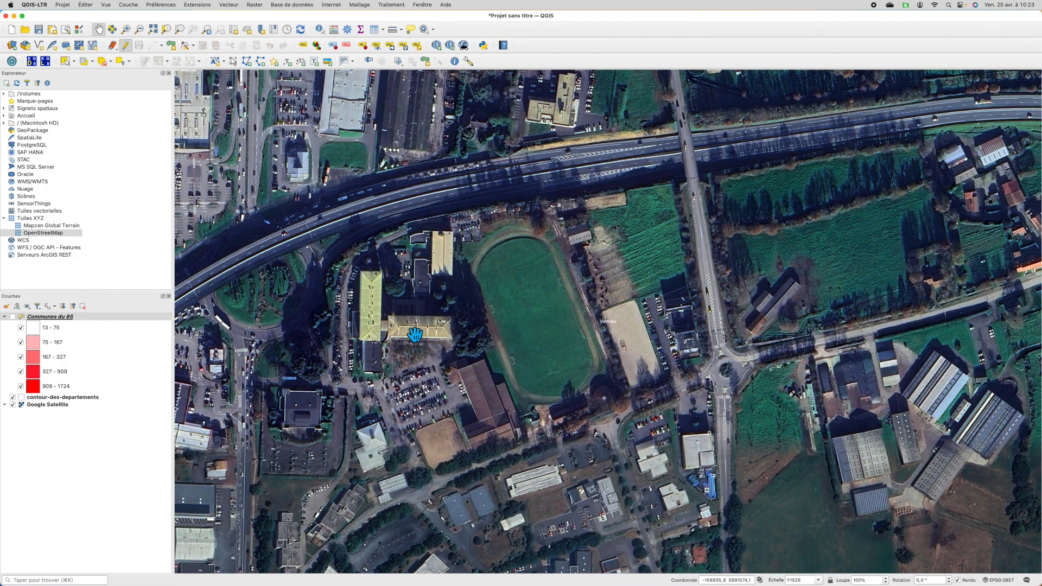
# - Start a new Shapefile layer saved as etablieres in the SIG 2025 folder, replacing the existing file
pyautogui.moveTo(409, 323); pyautogui.dragTo(426, 342)
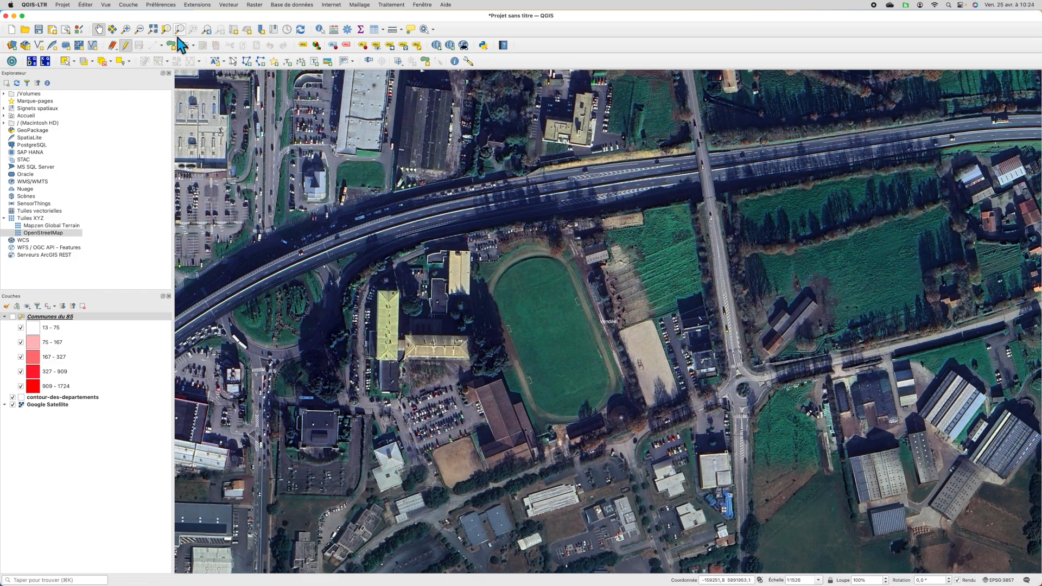
pyautogui.click(127, 6)
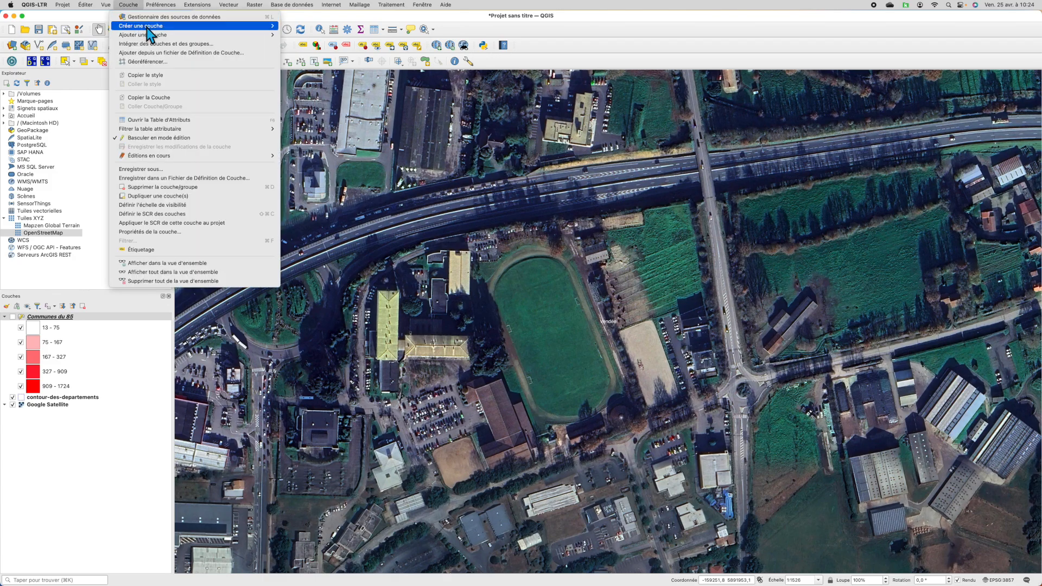
pyautogui.moveTo(146, 28)
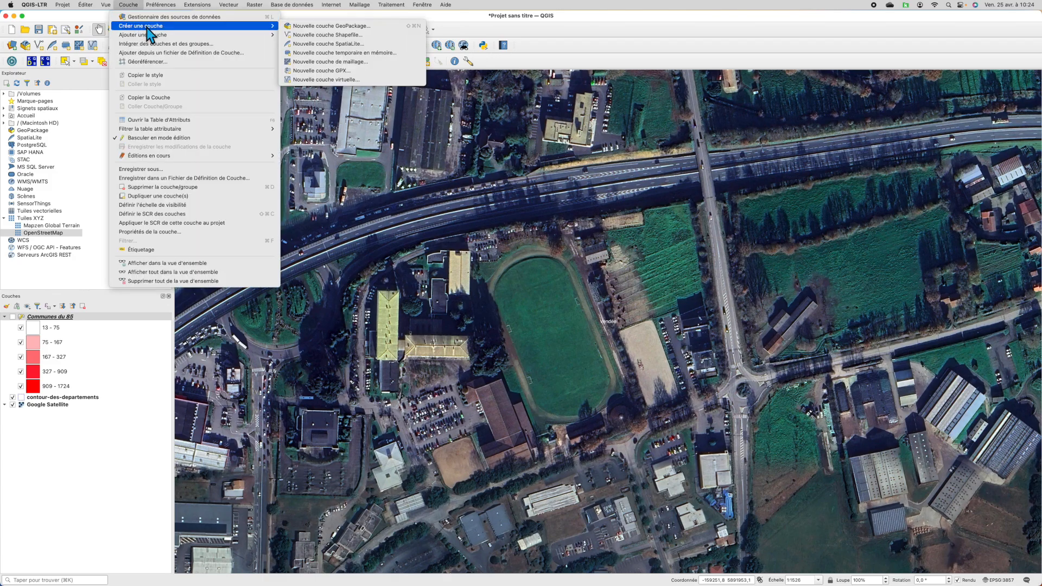
pyautogui.click(327, 36)
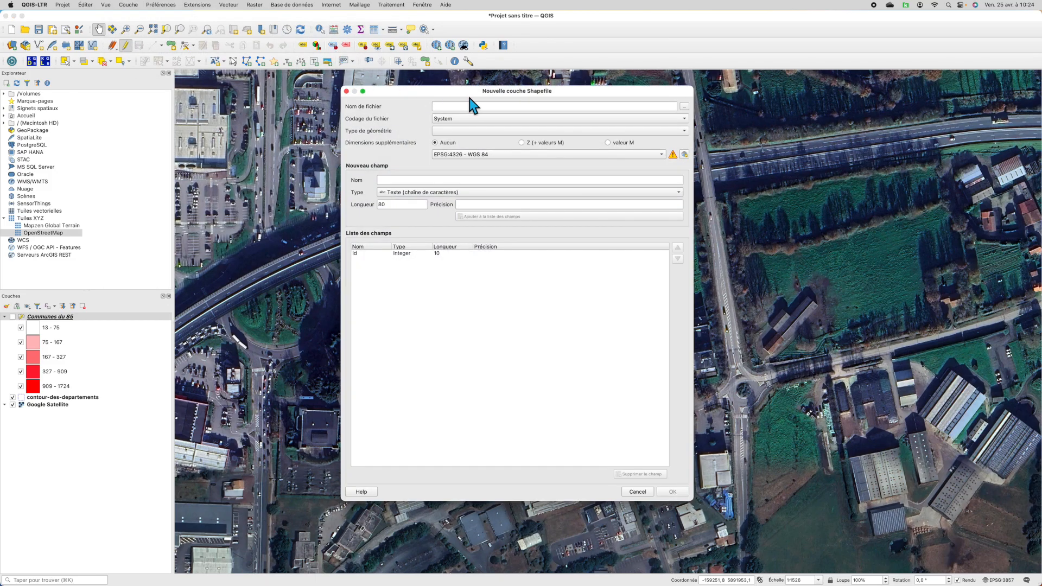
pyautogui.click(686, 108)
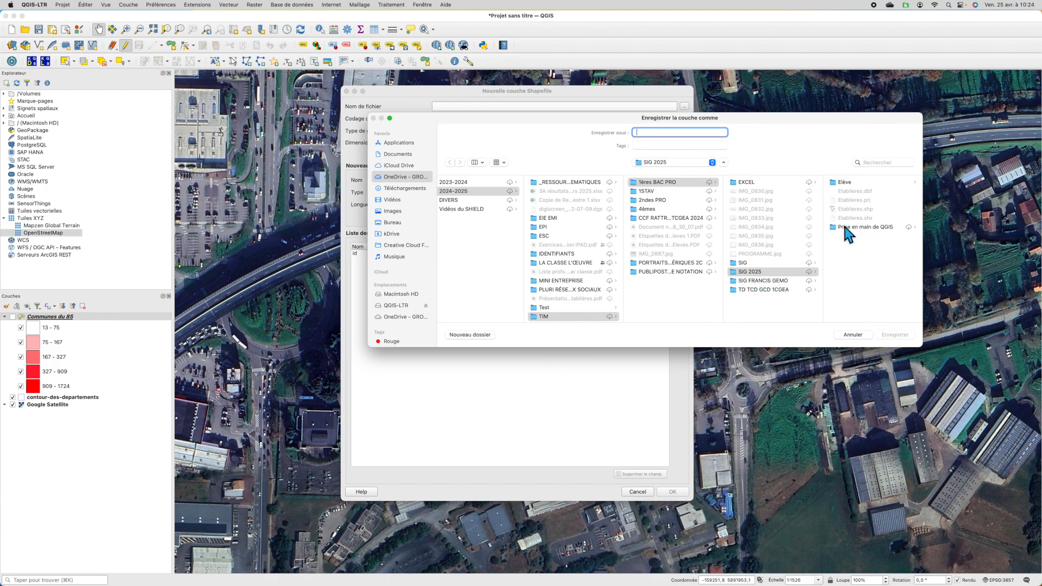
pyautogui.click(792, 274)
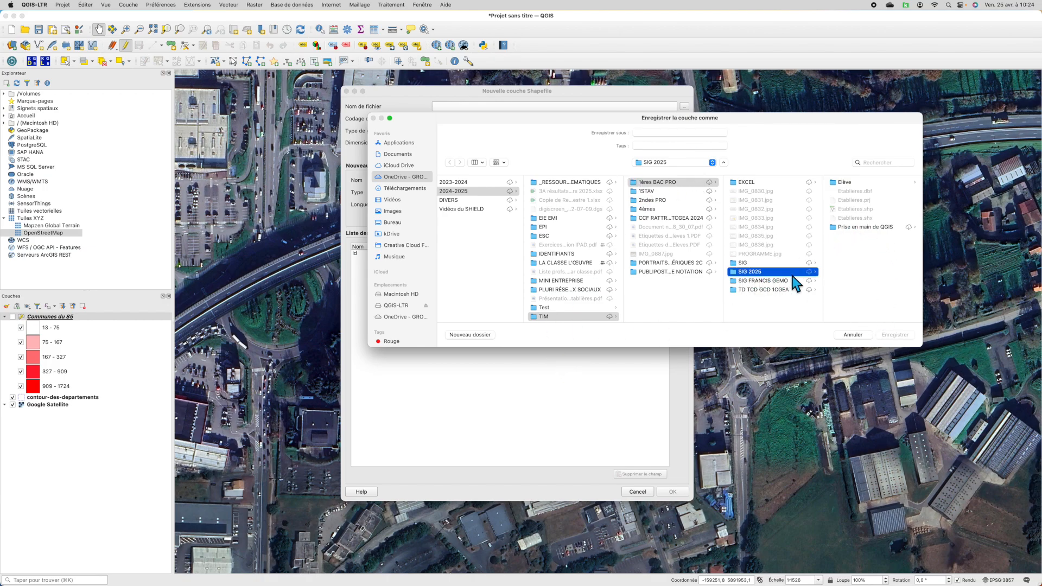
pyautogui.click(660, 133)
pyautogui.write('etabl')
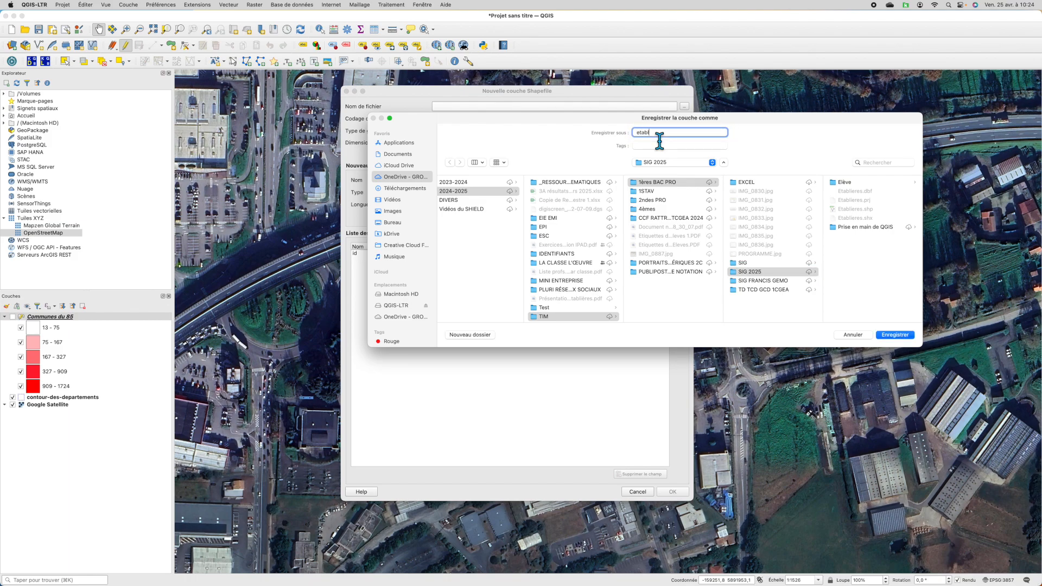
pyautogui.write('ieres')
pyautogui.click(896, 336)
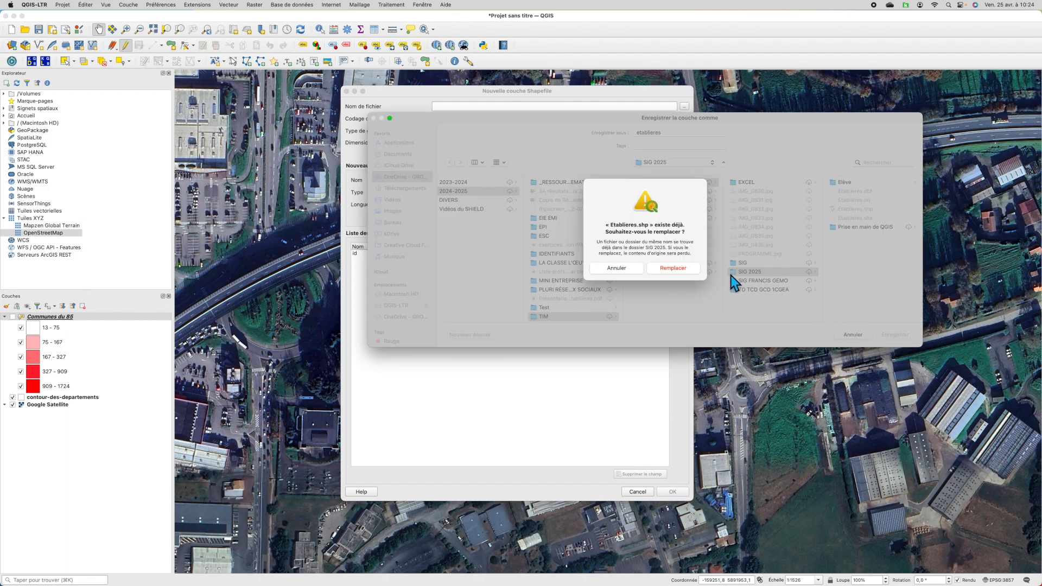
pyautogui.click(673, 268)
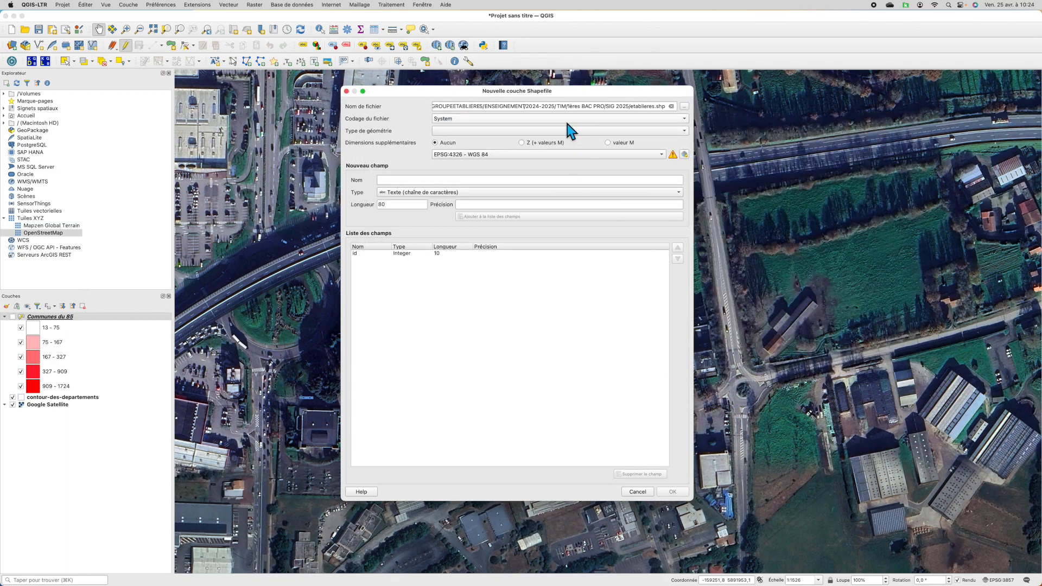
# - Set the new layer's geometry type to Polygone and add a text field named Nom with length 80
pyautogui.click(470, 132)
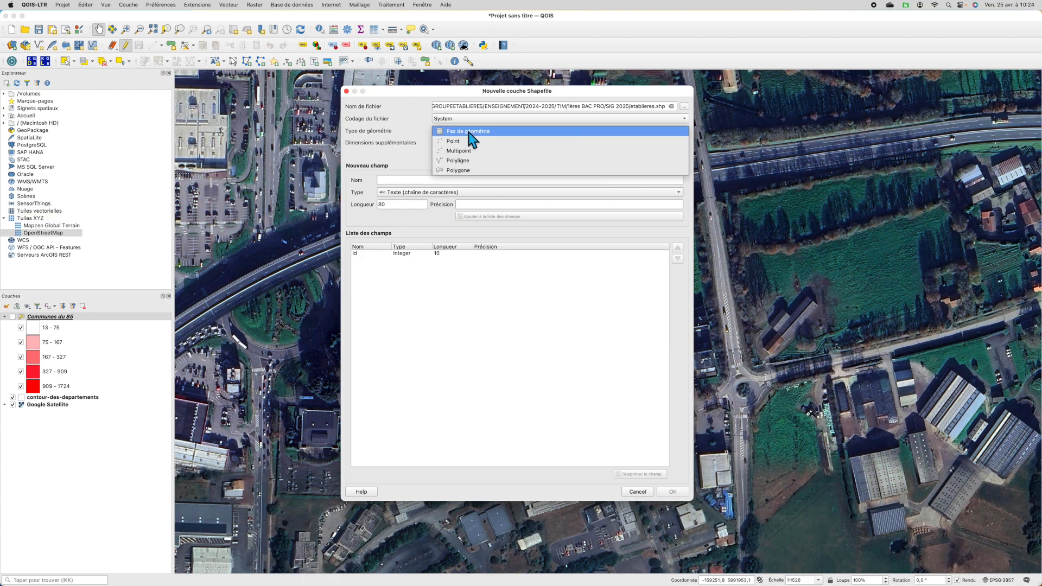
pyautogui.click(461, 171)
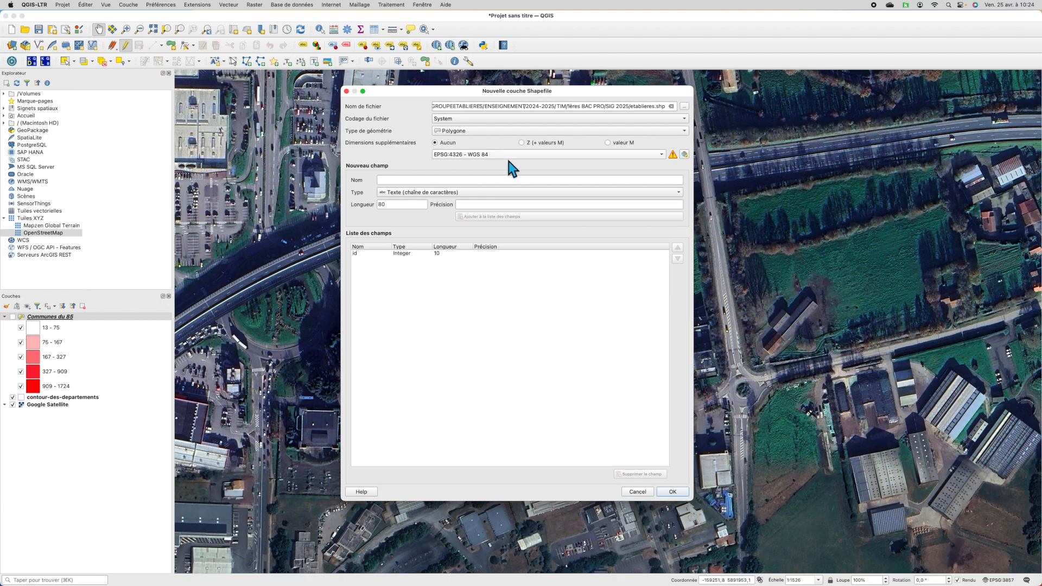
pyautogui.click(395, 180)
pyautogui.write('Nom')
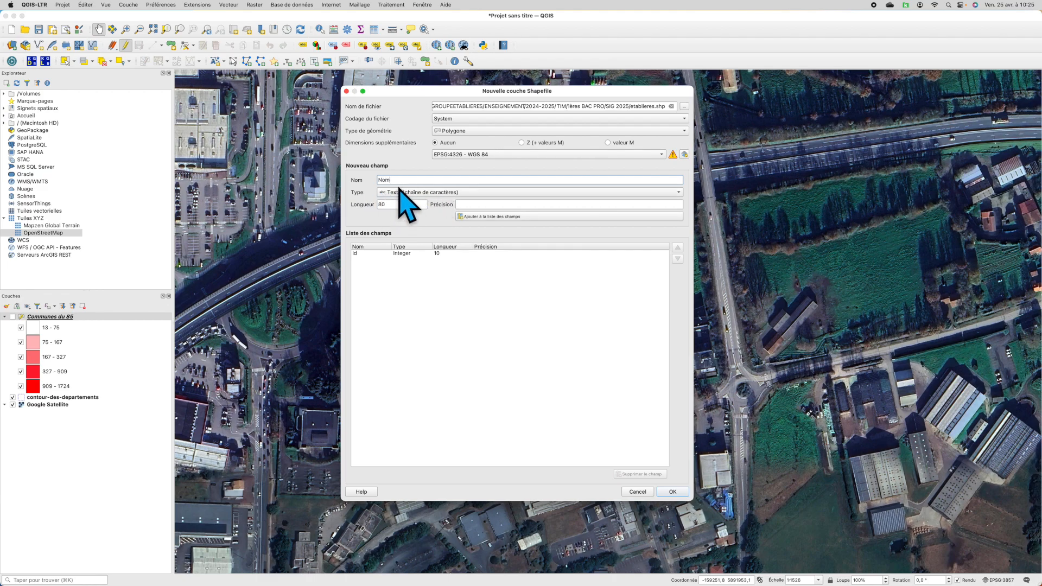
pyautogui.click(509, 219)
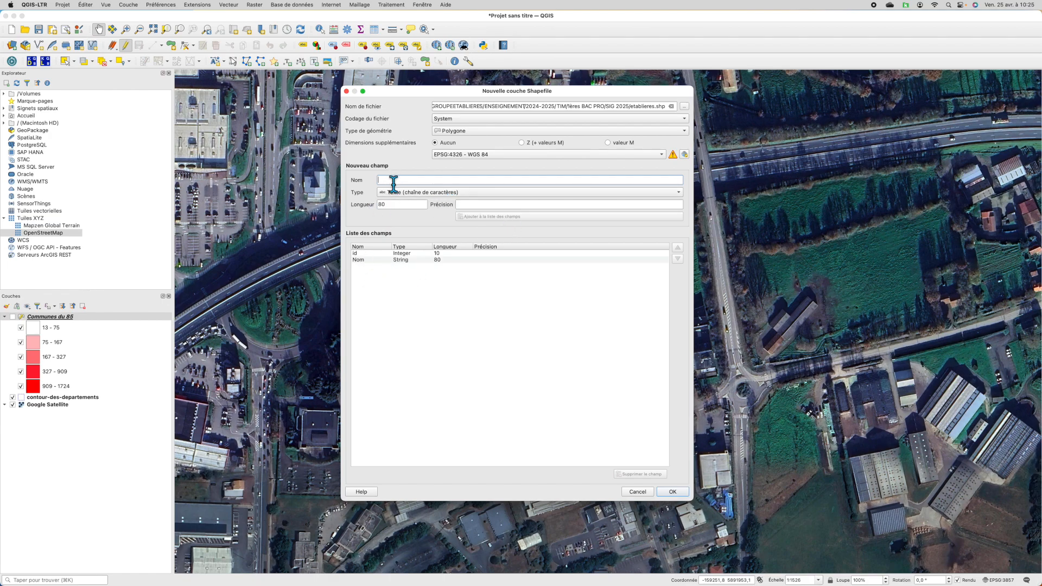
# - Add an Entier (32bit) field named Superficie with length 10 to the new layer's field list
pyautogui.write('Superficie')
pyautogui.click(408, 194)
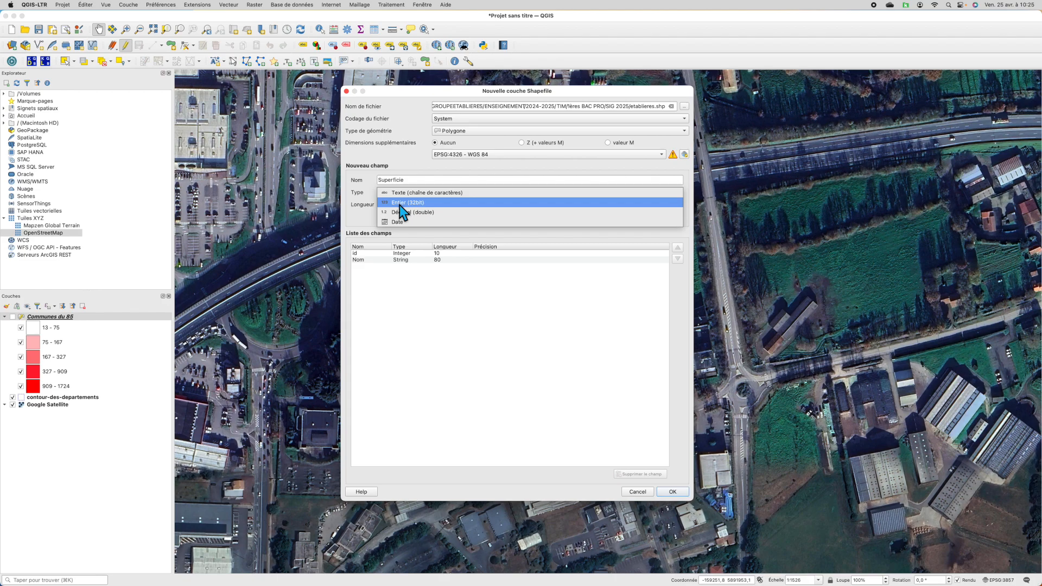
pyautogui.click(400, 205)
pyautogui.click(497, 217)
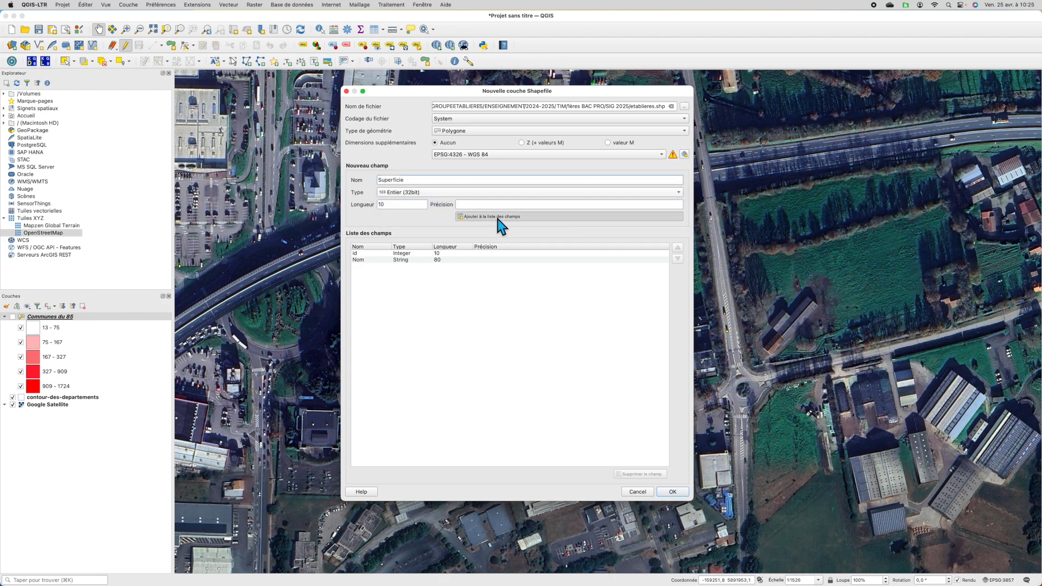
# - Add a text field named Infos with length 100 and create the layer, overwriting the existing file
pyautogui.write('Infos')
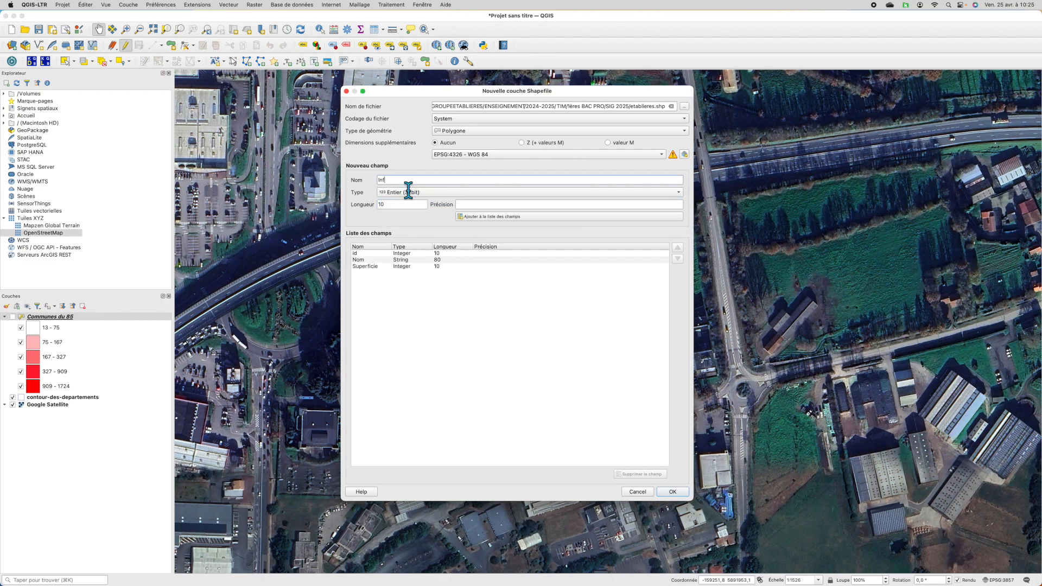
pyautogui.click(421, 197)
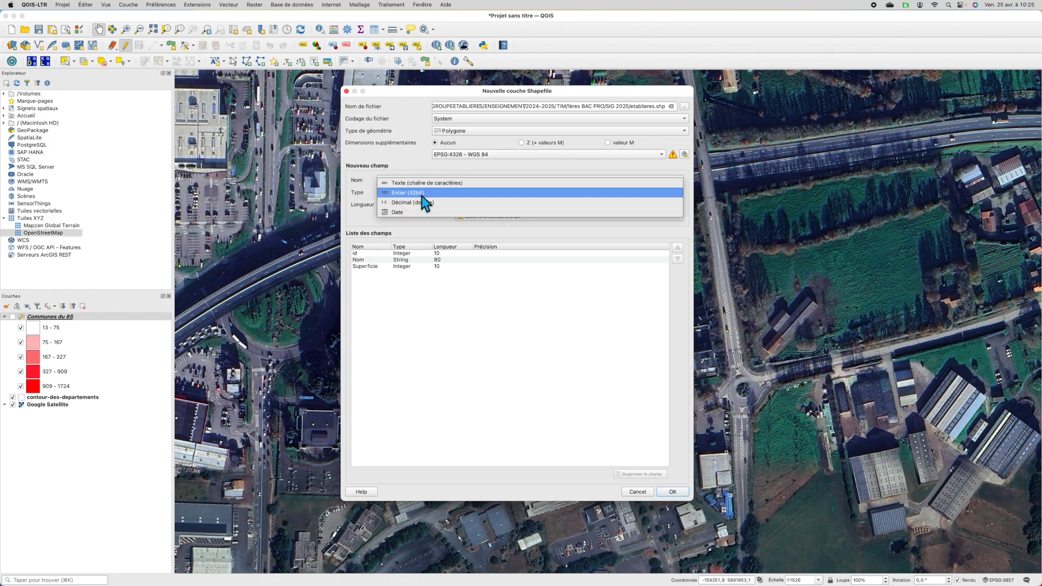
pyautogui.click(423, 187)
pyautogui.click(403, 206)
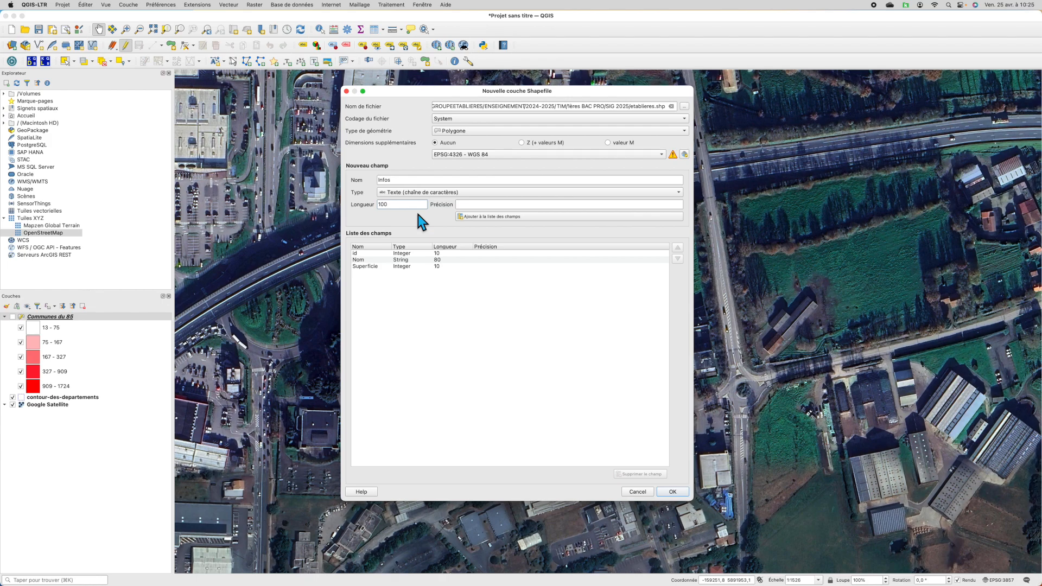
pyautogui.click(490, 219)
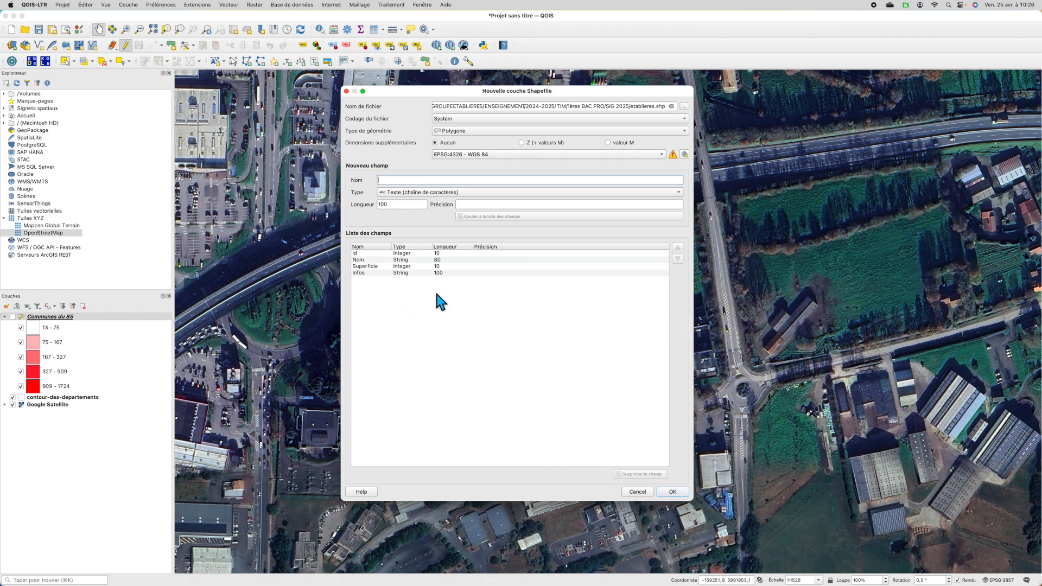
pyautogui.click(675, 494)
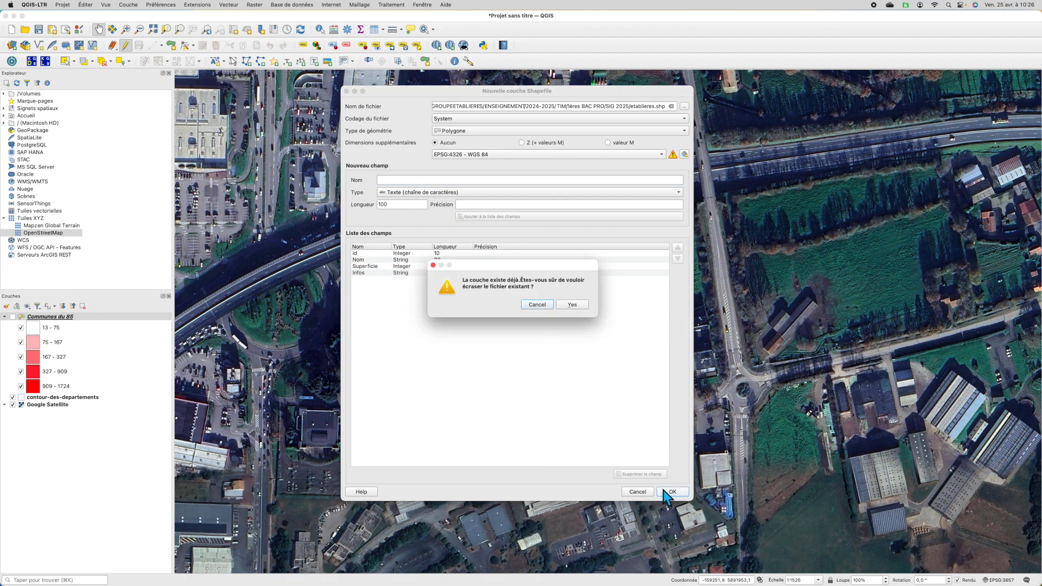
pyautogui.click(573, 305)
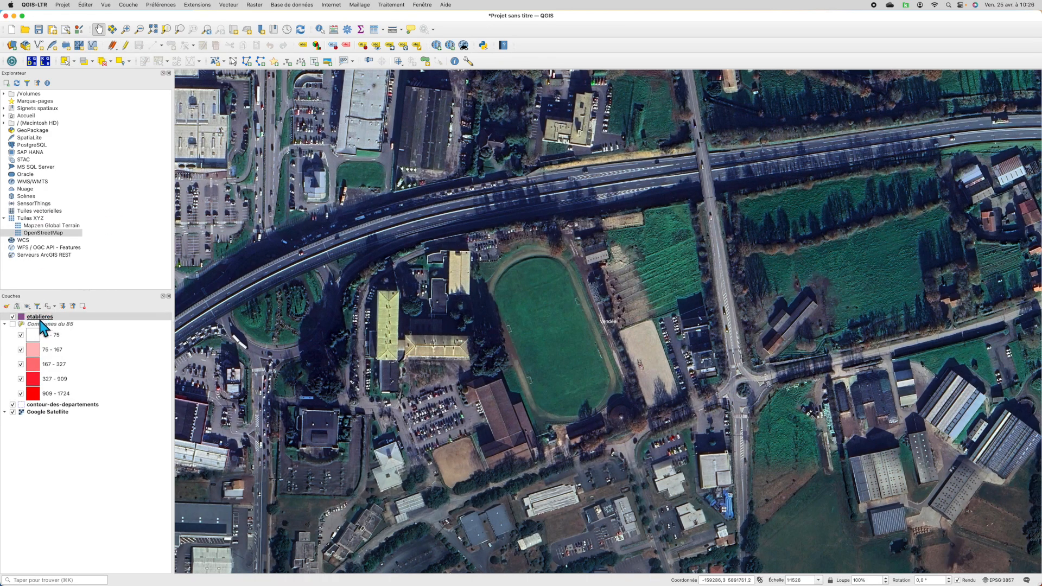
# - Enable editing on etablieres and trace one polygon around the two connected pale-roofed buildings west of the sports track
pyautogui.scroll(-2, 482, 343)
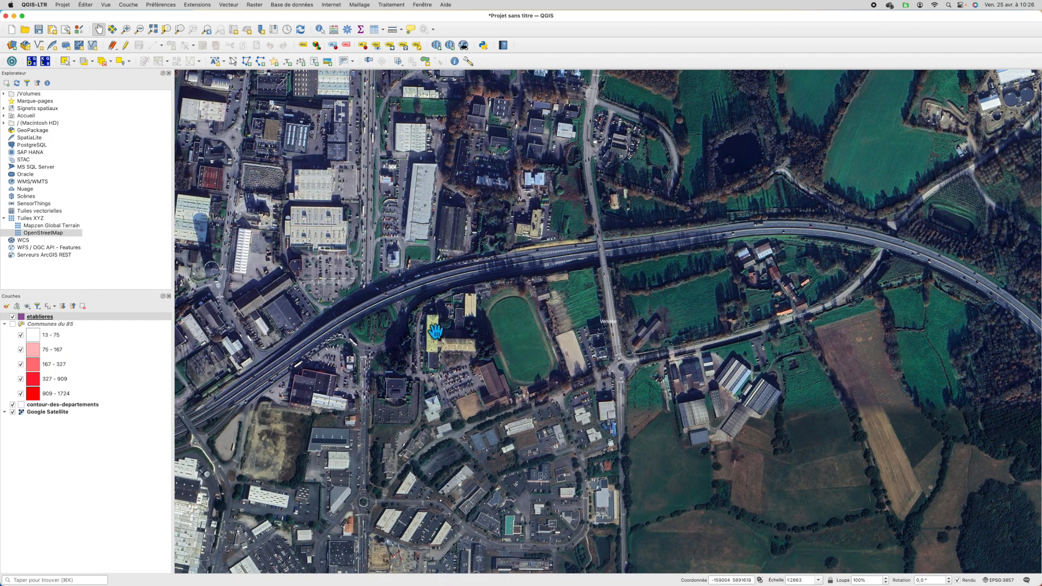
pyautogui.scroll(2, 431, 333)
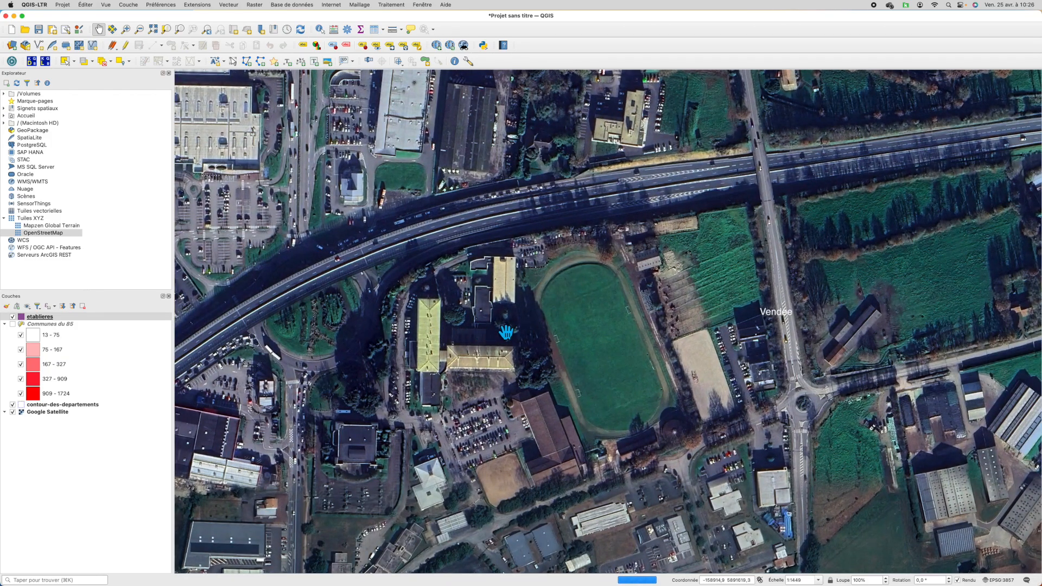
pyautogui.scroll(1, 504, 335)
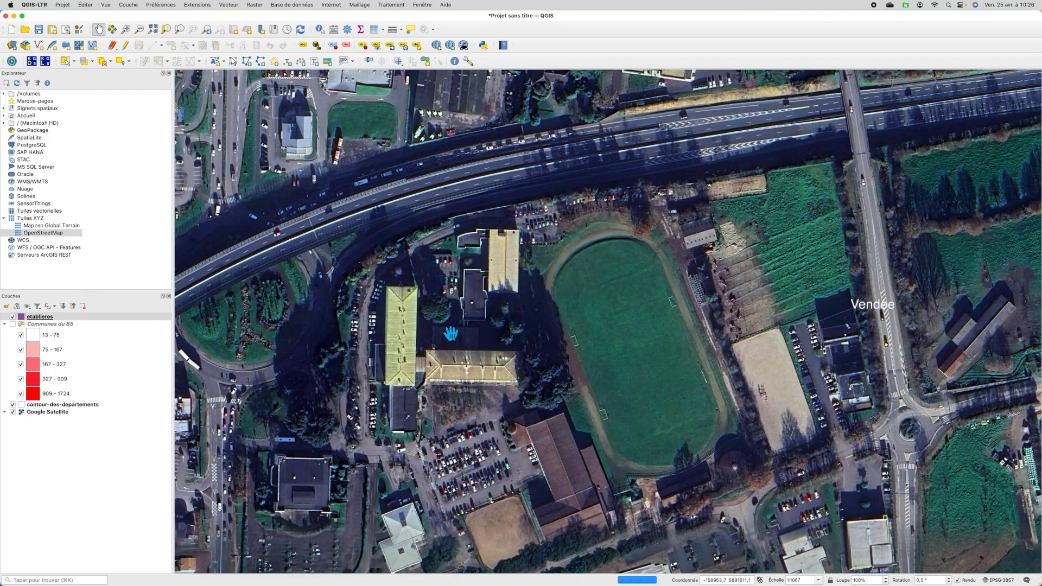
pyautogui.scroll(1, 447, 333)
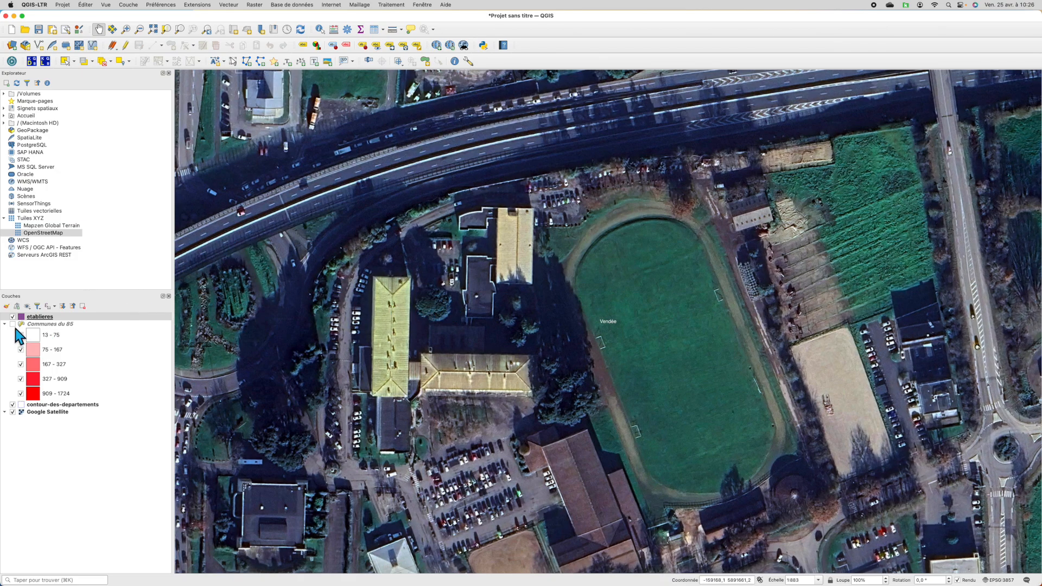
pyautogui.click(131, 49)
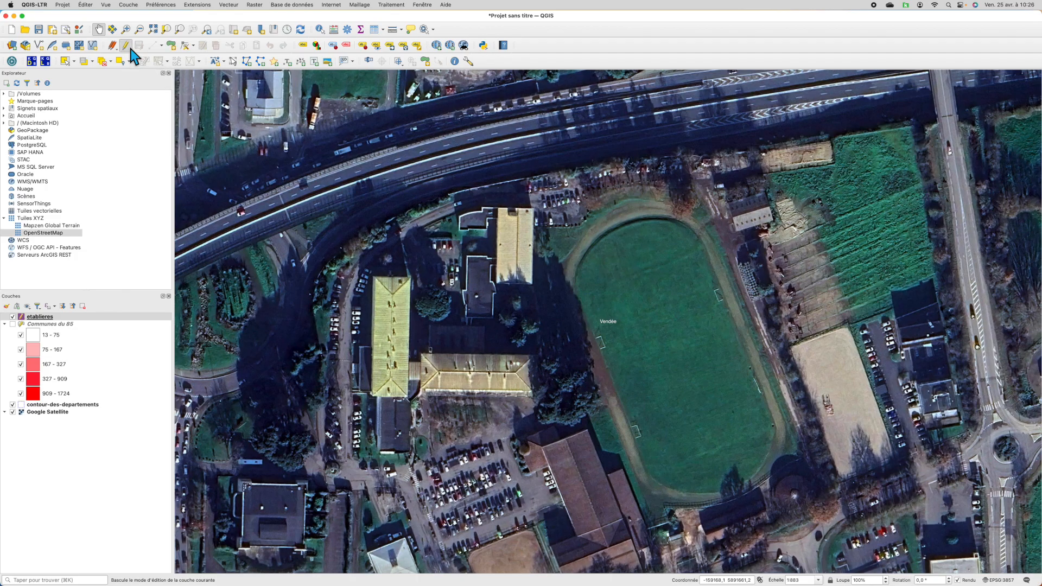
pyautogui.click(173, 47)
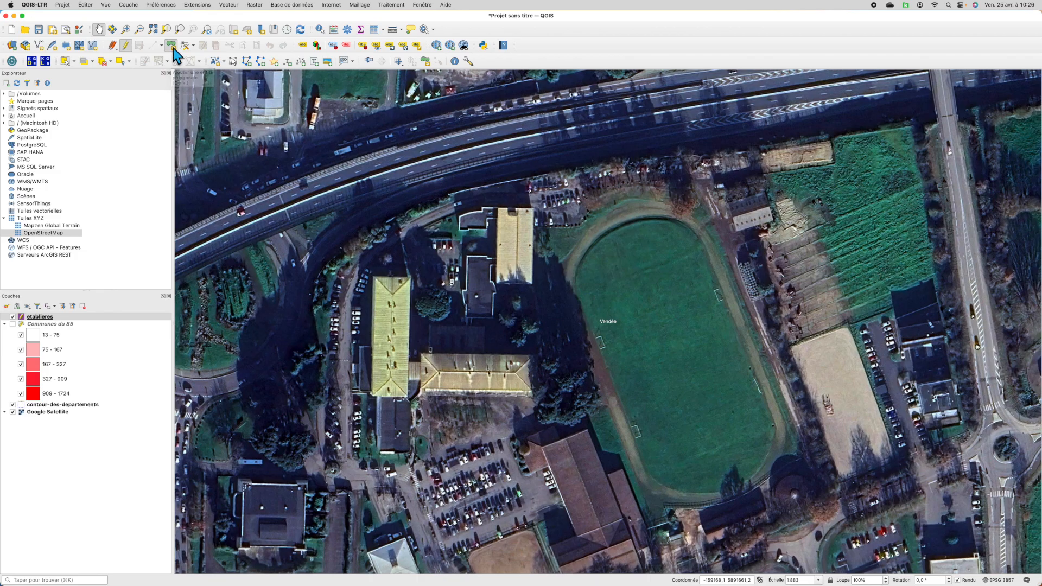
pyautogui.click(374, 277)
pyautogui.click(409, 278)
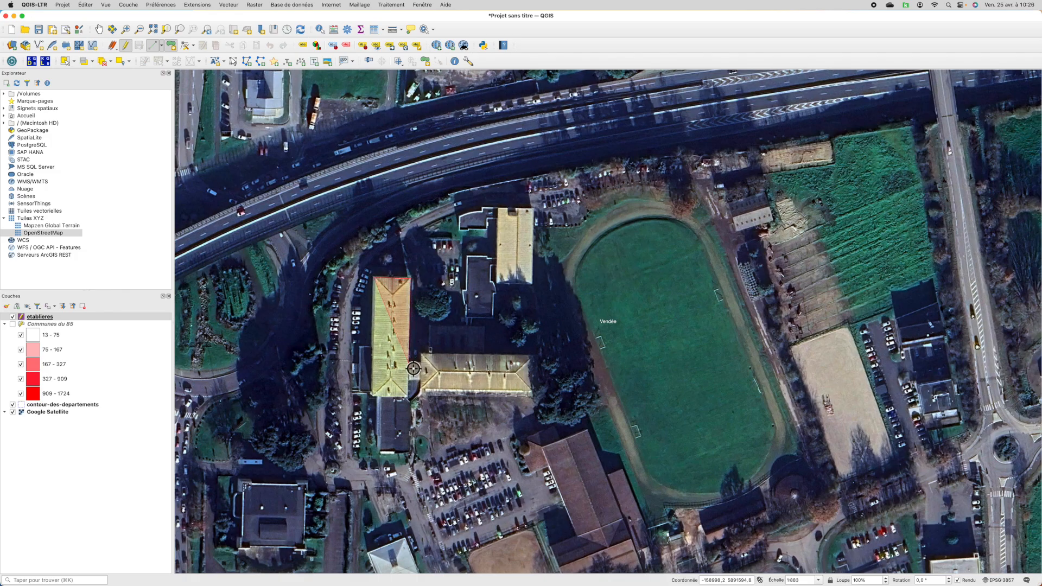
pyautogui.click(427, 358)
pyautogui.click(538, 356)
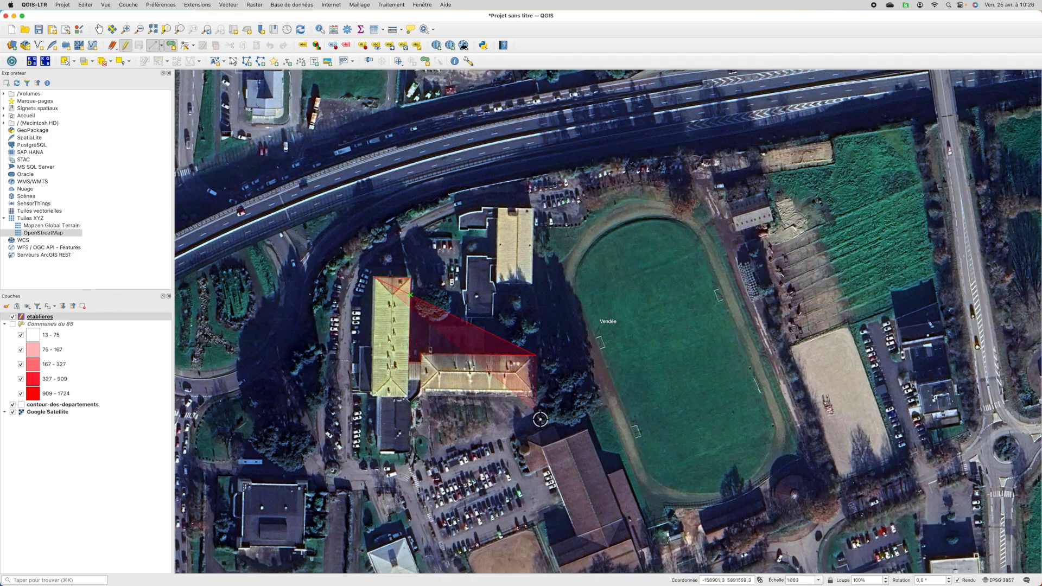
pyautogui.click(535, 398)
pyautogui.click(421, 397)
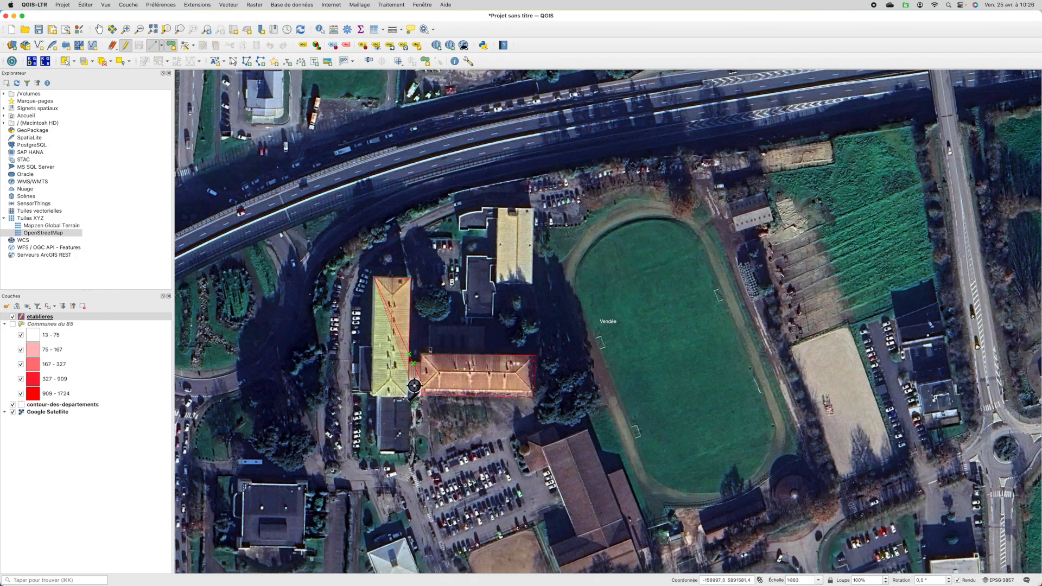
pyautogui.click(411, 400)
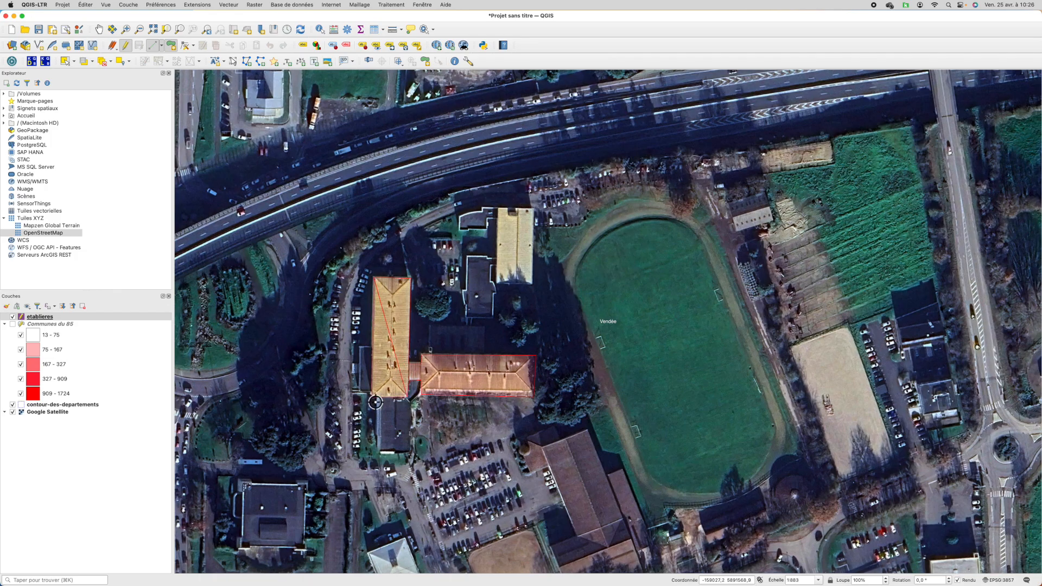
pyautogui.click(375, 402)
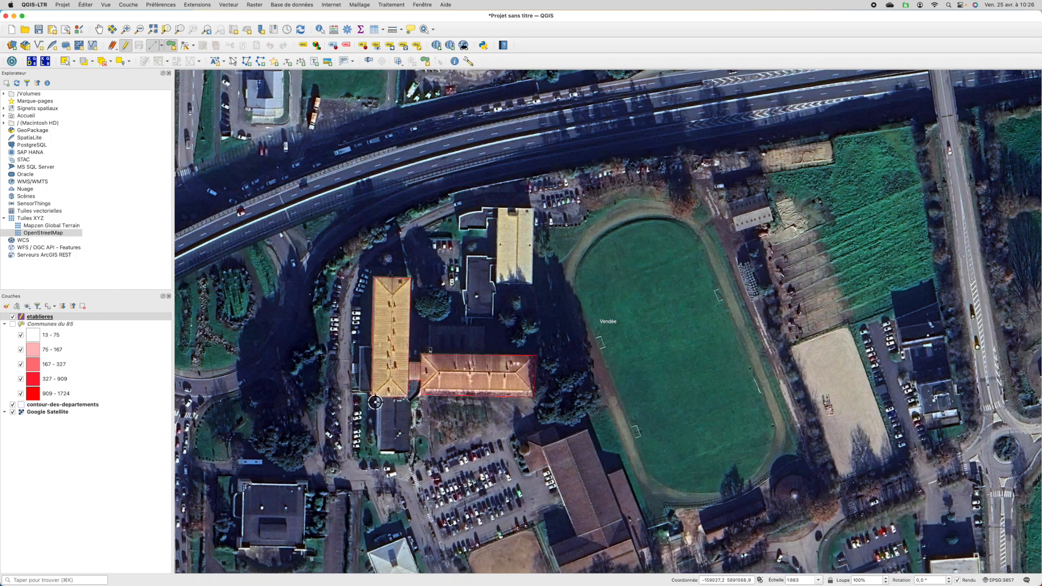
pyautogui.rightClick(382, 391)
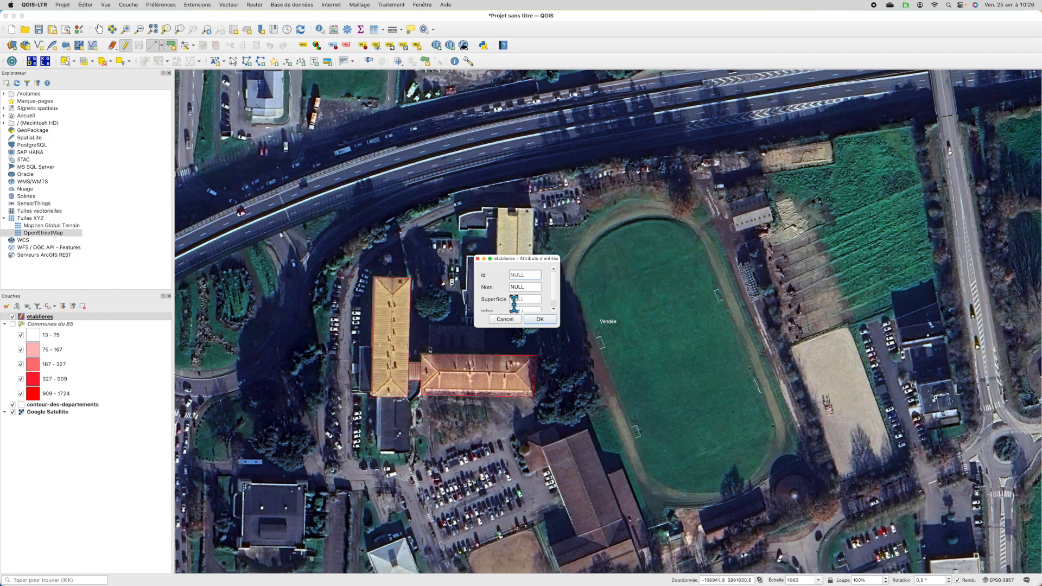
# - Set the new polygon's Nom attribute to "Batiment Lycée" and save the feature's attributes
pyautogui.click(519, 287)
pyautogui.write('Batiment')
pyautogui.write(' Lycée')
pyautogui.click(553, 320)
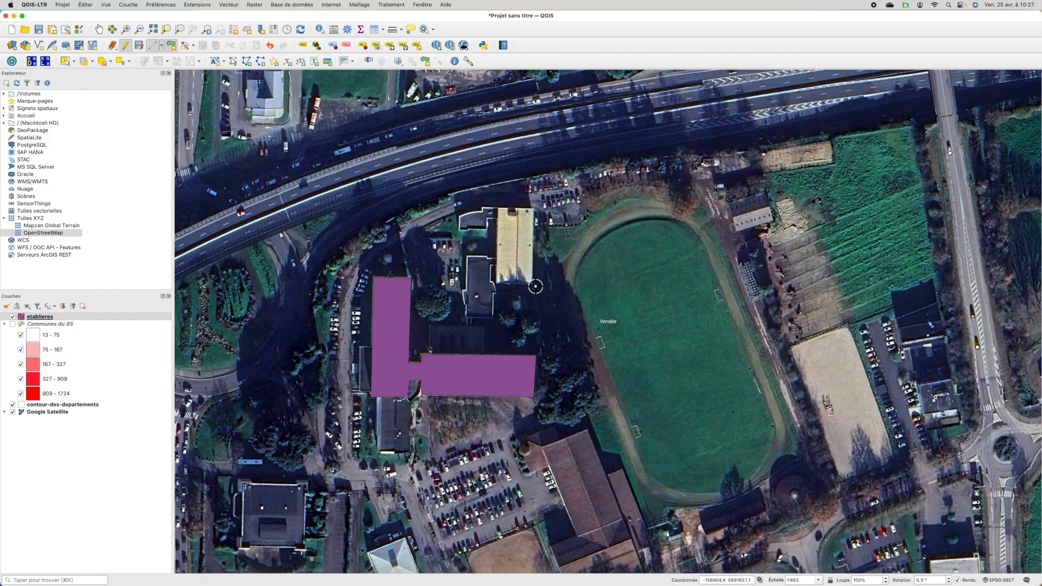
pyautogui.scroll(-1, 495, 224)
pyautogui.scroll(-3, 496, 224)
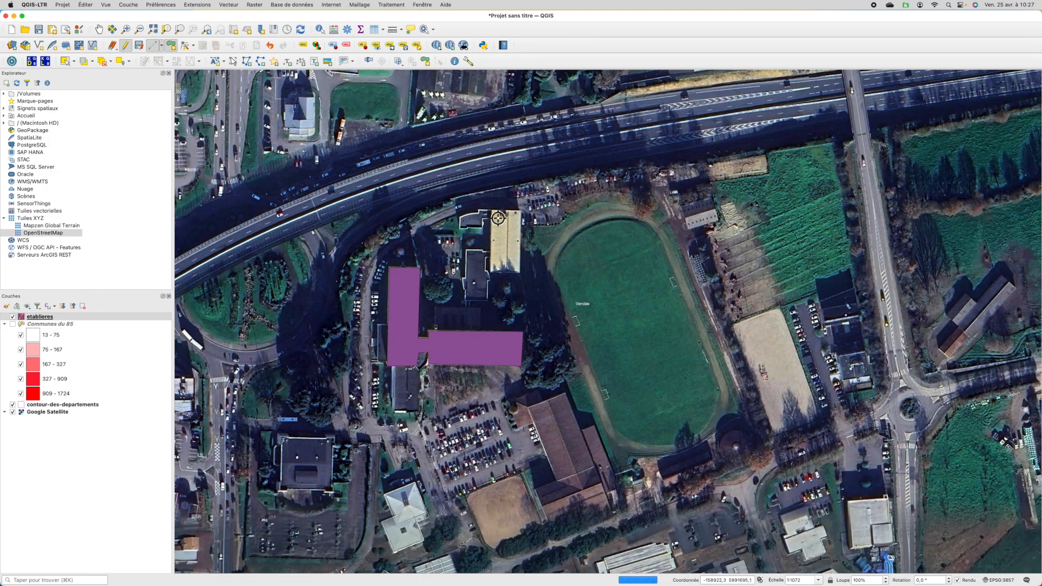
# - Trace one polygon in etablieres around the two adjoining buildings northeast of the Batiment Lycée polygon and finish its outline
pyautogui.click(524, 216)
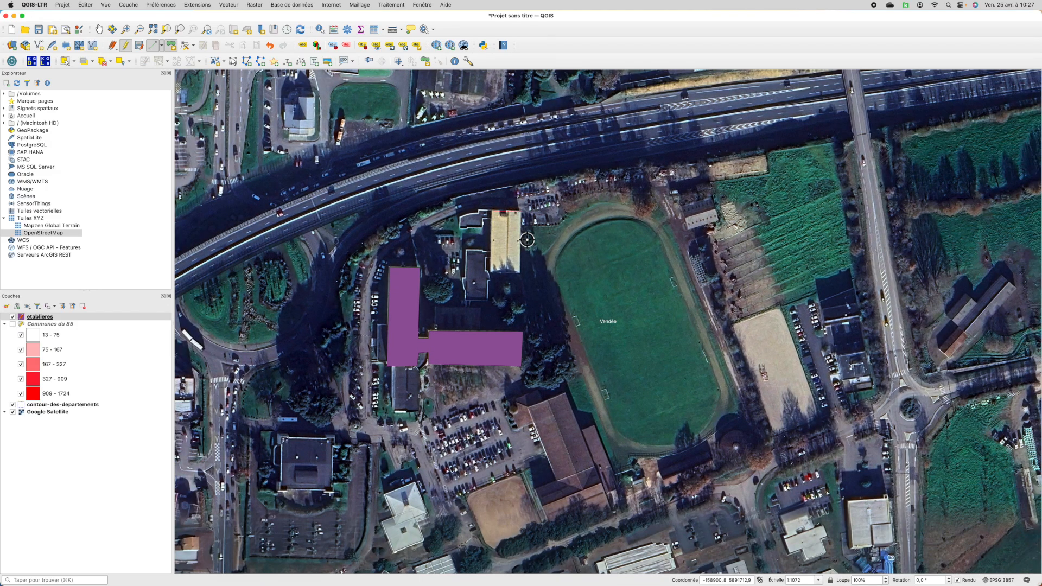
pyautogui.click(521, 272)
pyautogui.click(492, 273)
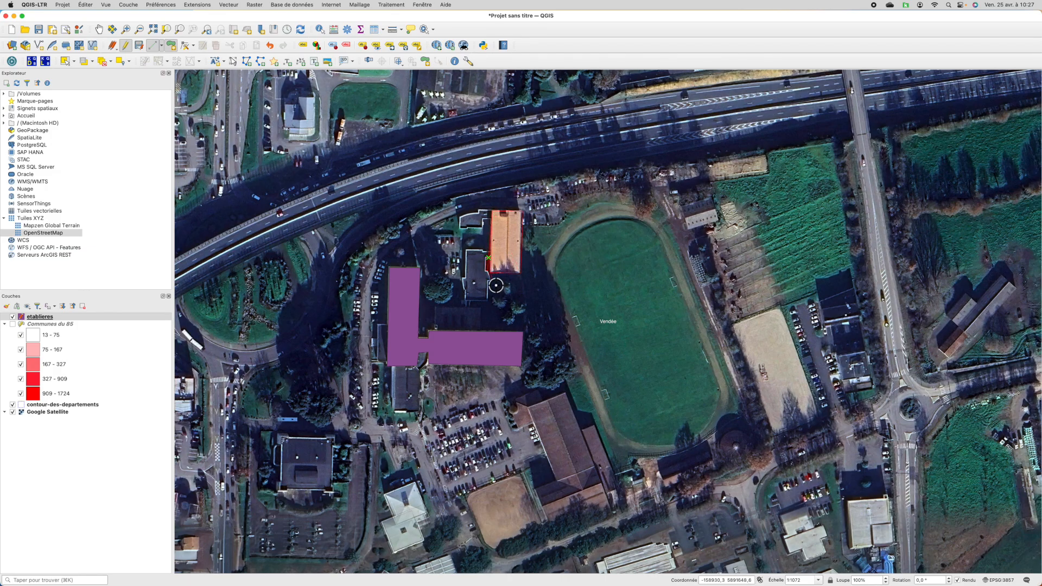
pyautogui.click(488, 281)
pyautogui.click(488, 301)
pyautogui.click(465, 301)
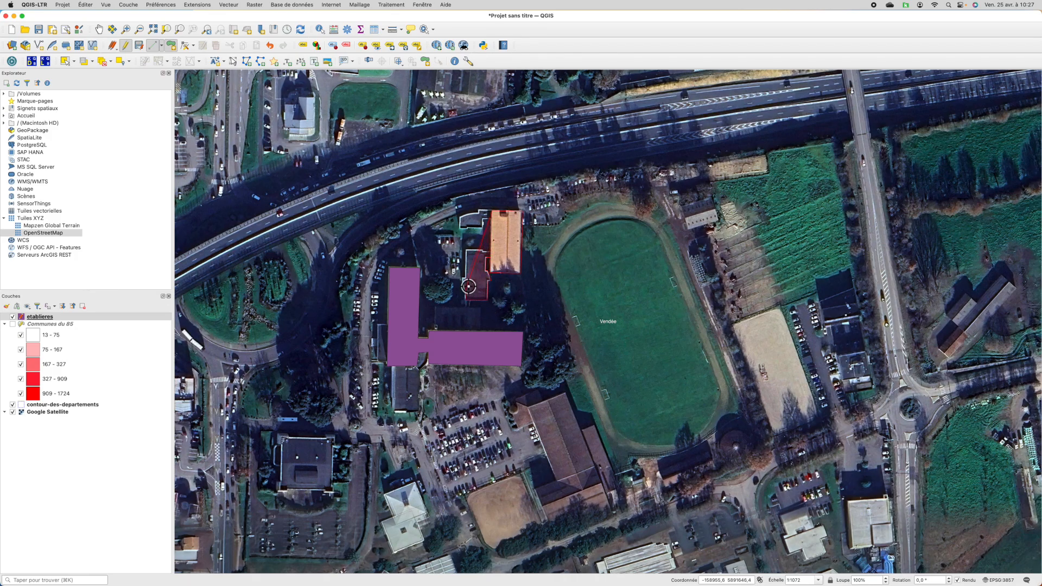
pyautogui.click(466, 250)
pyautogui.rightClick(495, 258)
# - Set the new polygon's Nom attribute to "Batiment BTS" and save the feature's attributes
pyautogui.click(518, 288)
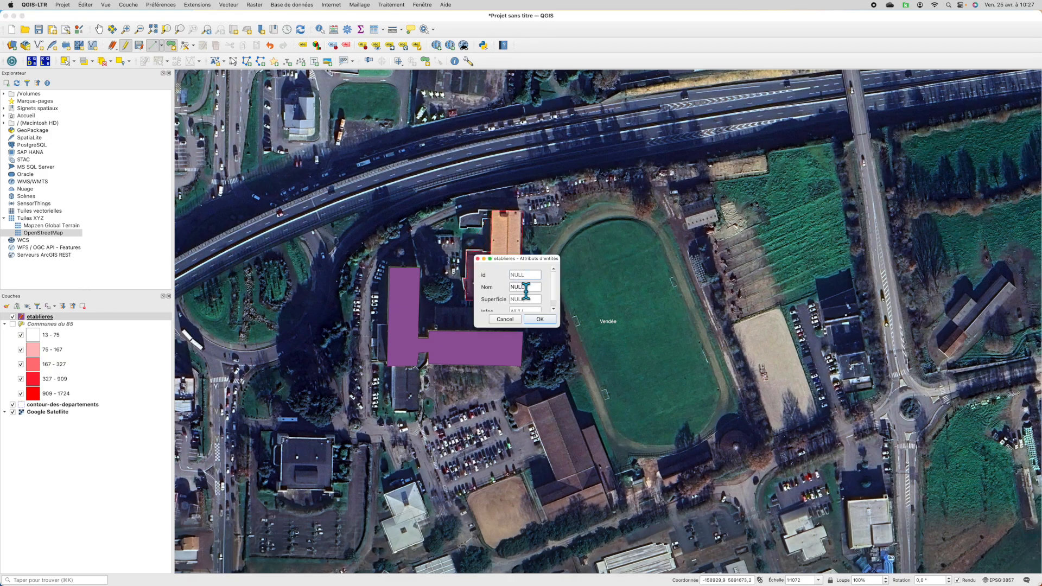
pyautogui.write('BTS')
pyautogui.click(537, 320)
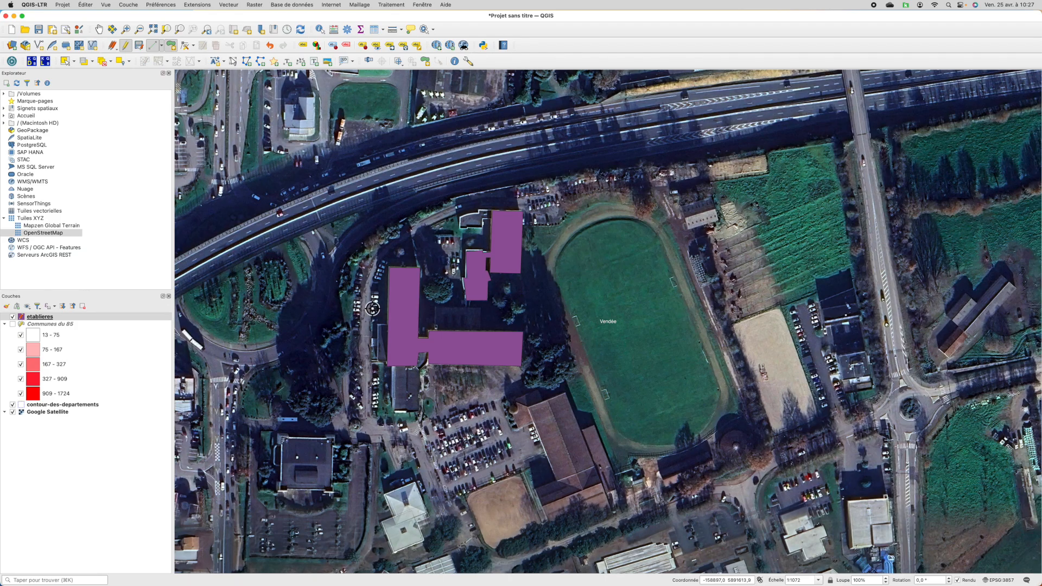
# - Check the traced buildings by hiding and reshowing etablieres, and give the layer simple labels based on the Nom field
pyautogui.click(12, 316)
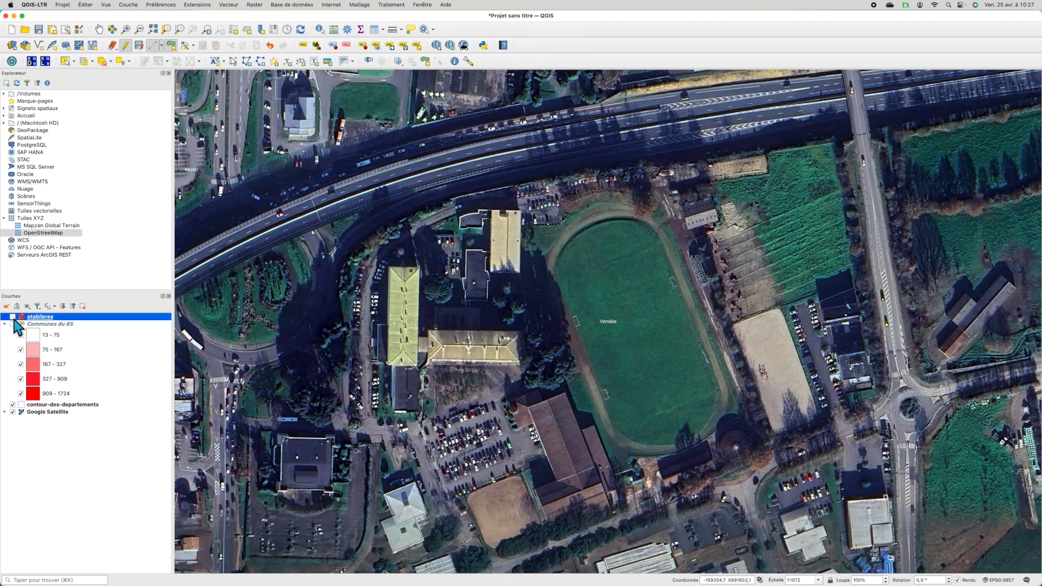
pyautogui.click(13, 316)
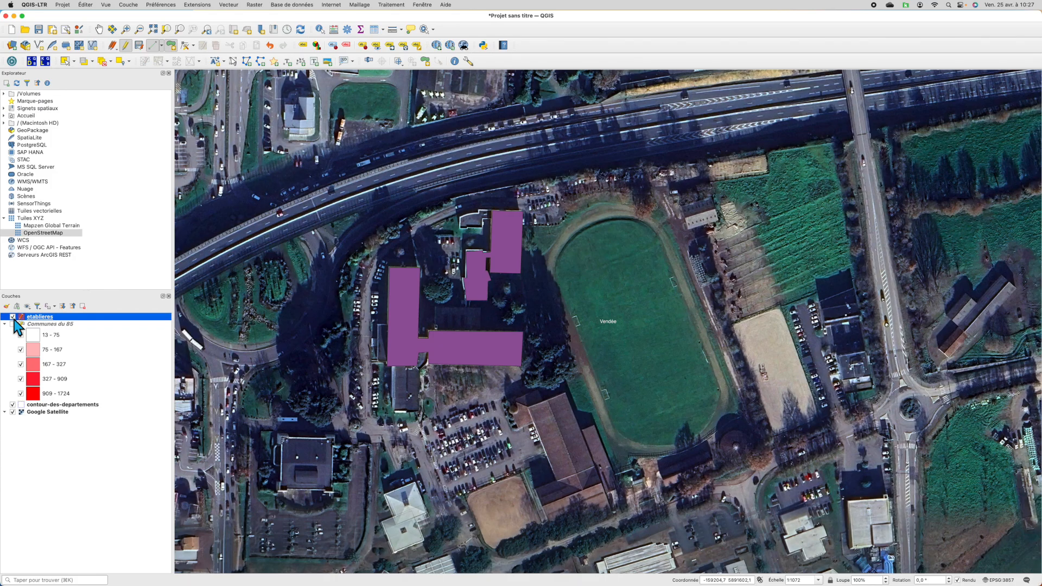
pyautogui.doubleClick(63, 319)
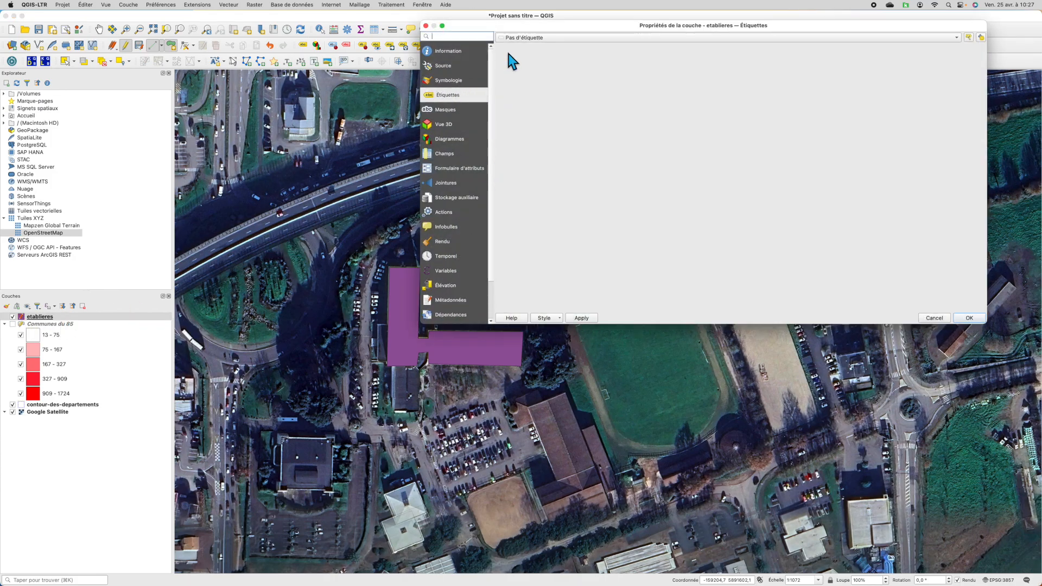
pyautogui.click(518, 38)
pyautogui.click(531, 49)
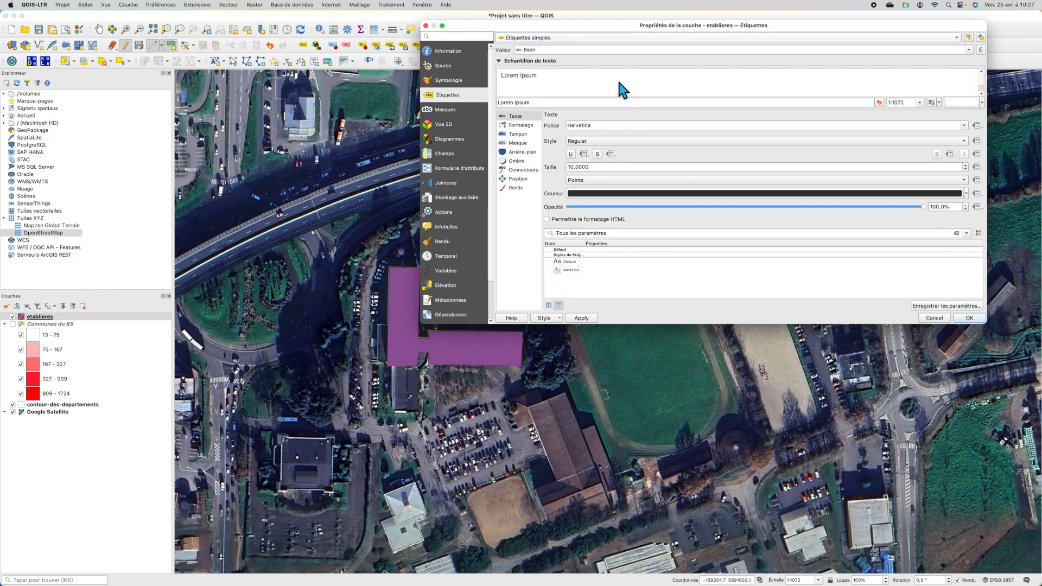
pyautogui.click(971, 319)
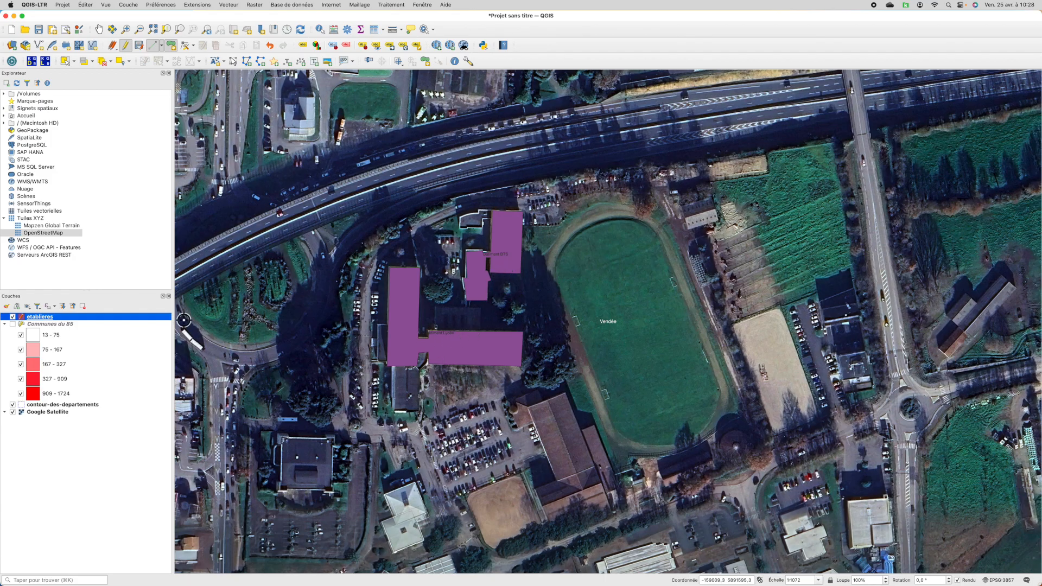
# - Set the etablieres label text to size 16 points in white and apply the label style
pyautogui.doubleClick(134, 319)
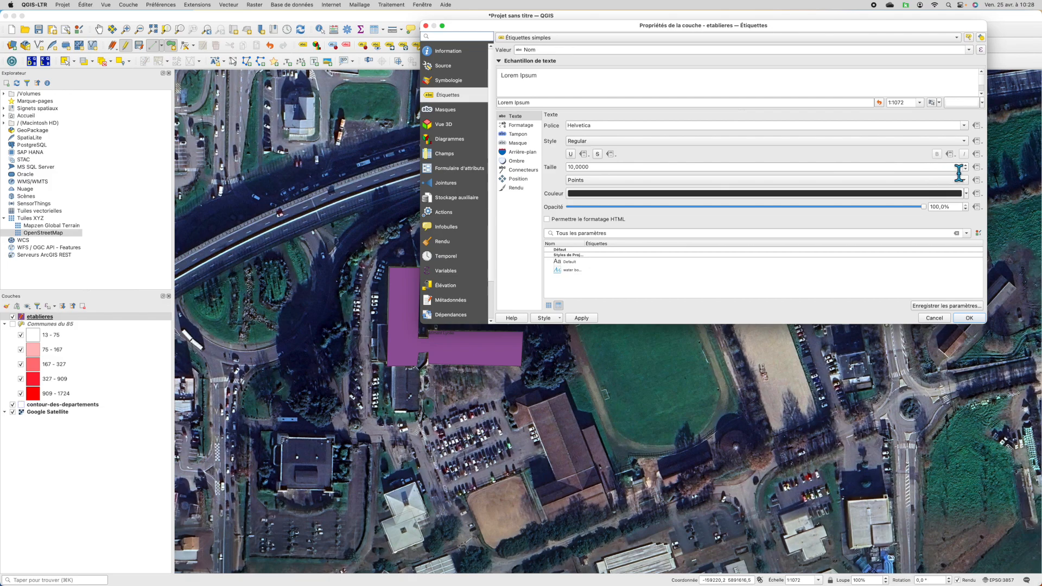
pyautogui.click(966, 165)
pyautogui.click(966, 165)
pyautogui.click(966, 165)
pyautogui.click(966, 165)
pyautogui.click(966, 165)
pyautogui.click(966, 165)
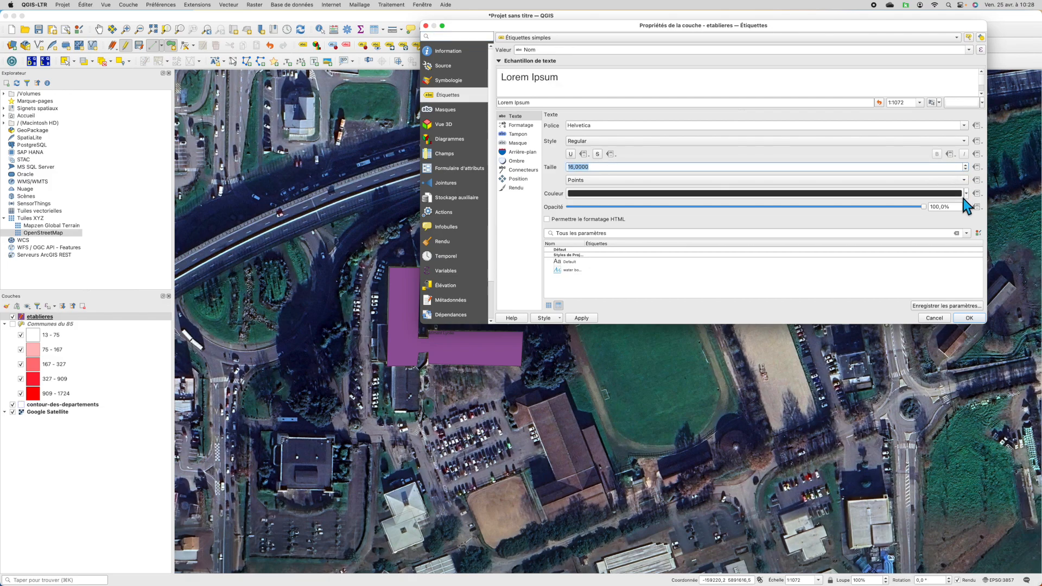
pyautogui.click(966, 194)
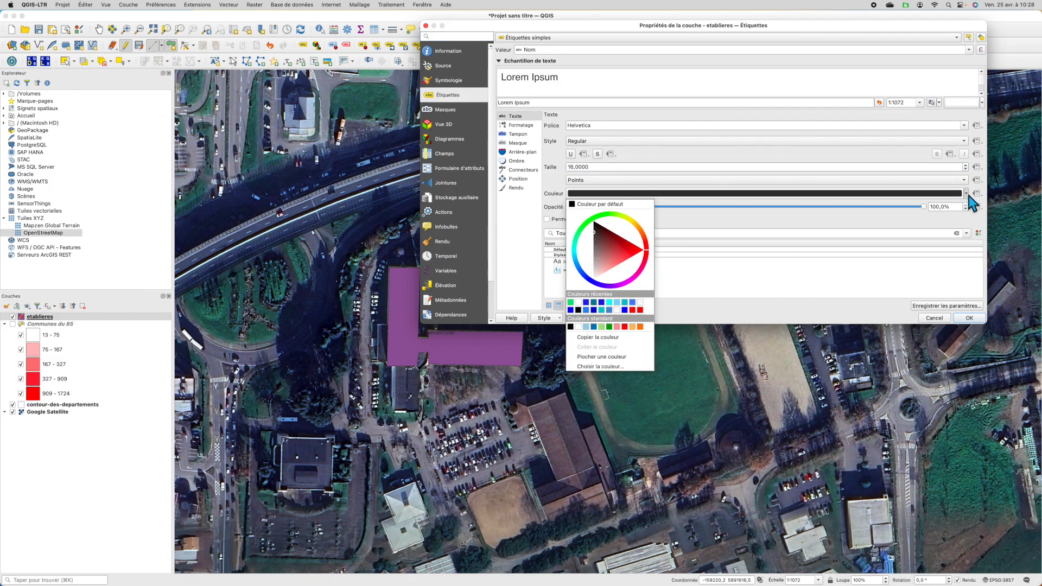
pyautogui.click(643, 303)
pyautogui.click(968, 319)
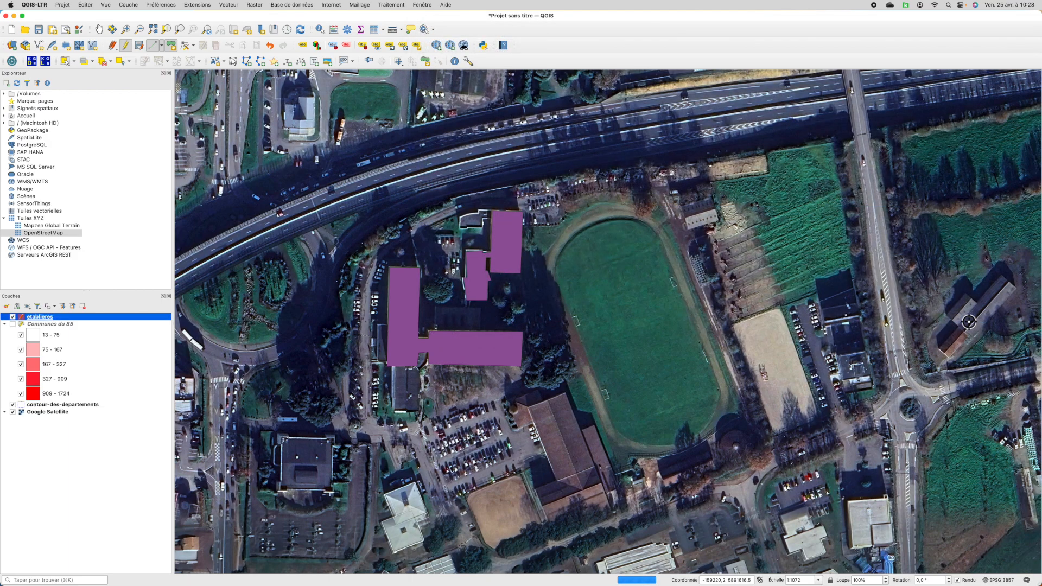
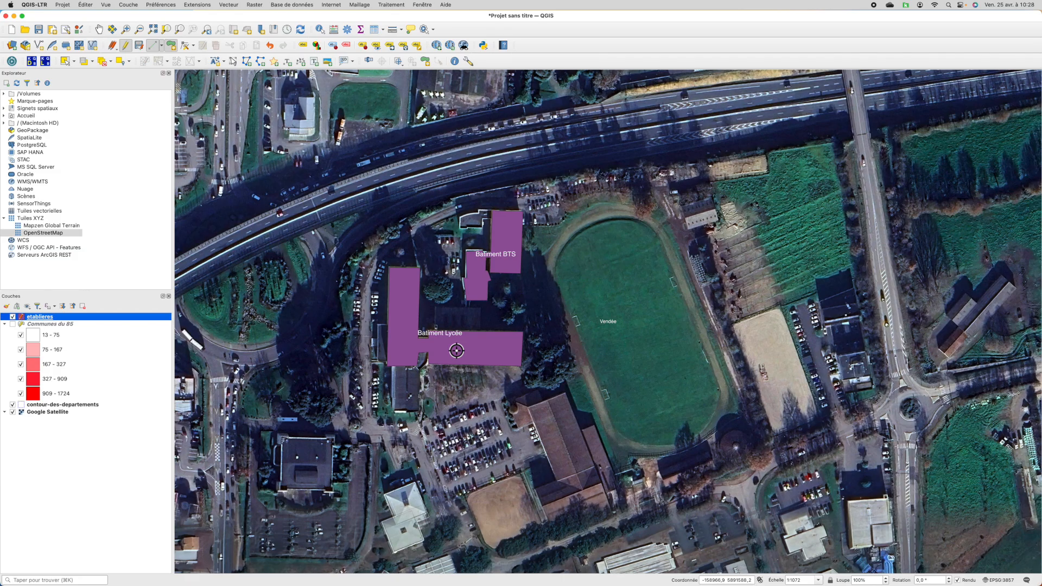
# - Review the etablieres attribute table in form and table views, checking both building records, and close it
pyautogui.click(376, 29)
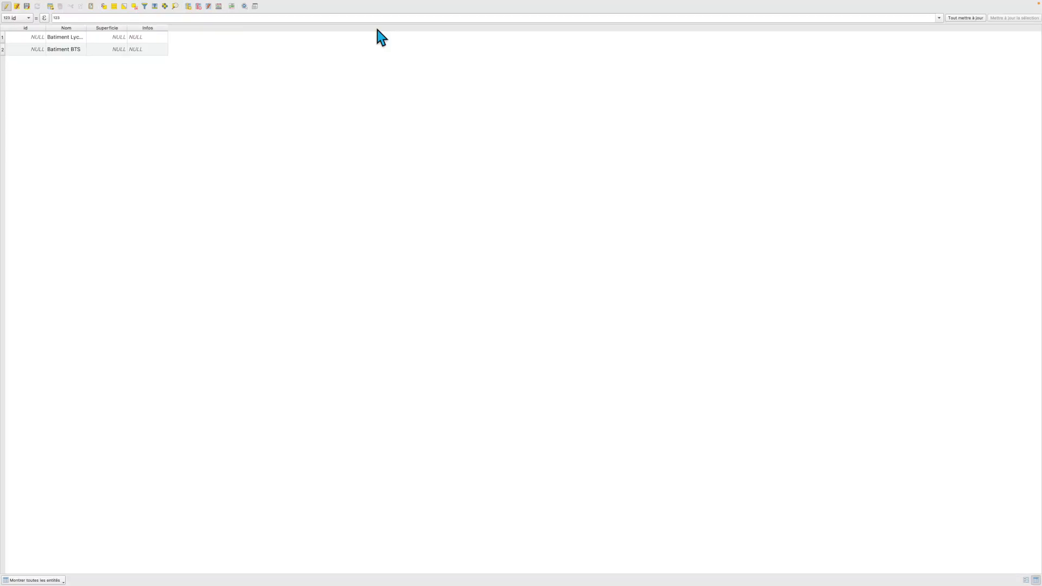
pyautogui.click(1025, 579)
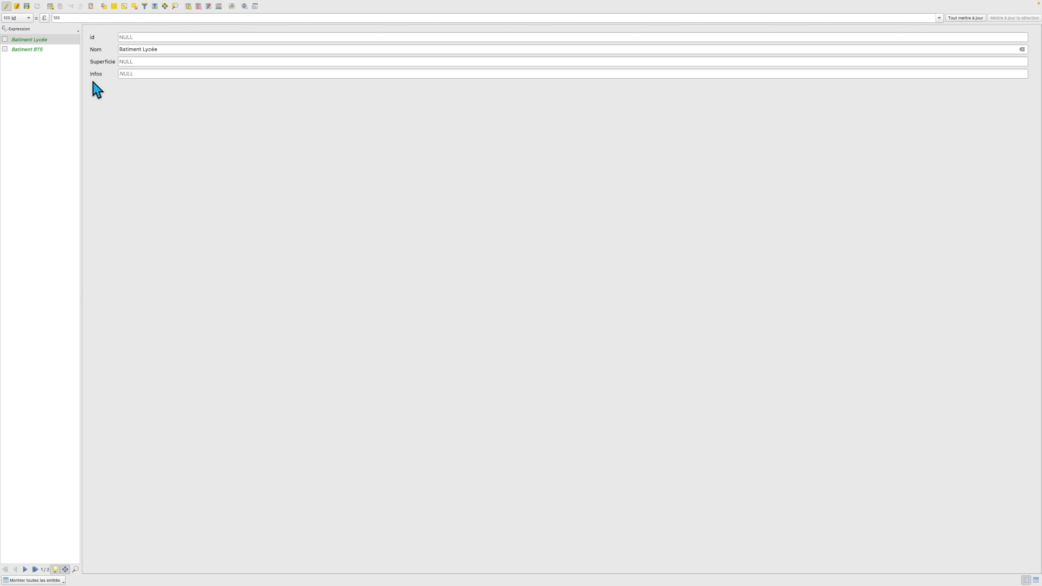
pyautogui.click(44, 50)
pyautogui.click(44, 40)
pyautogui.click(1035, 579)
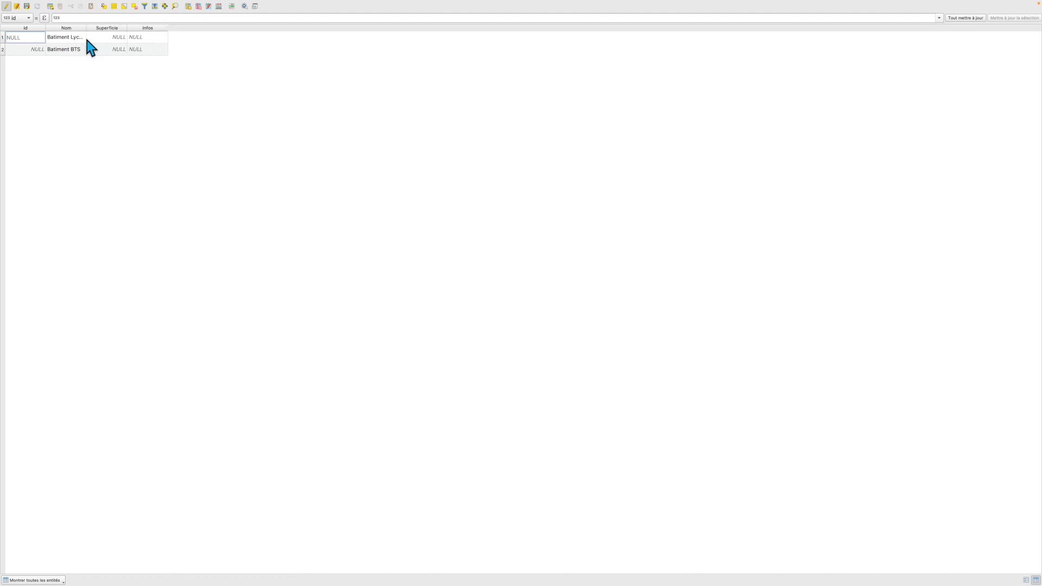
pyautogui.click(6, 15)
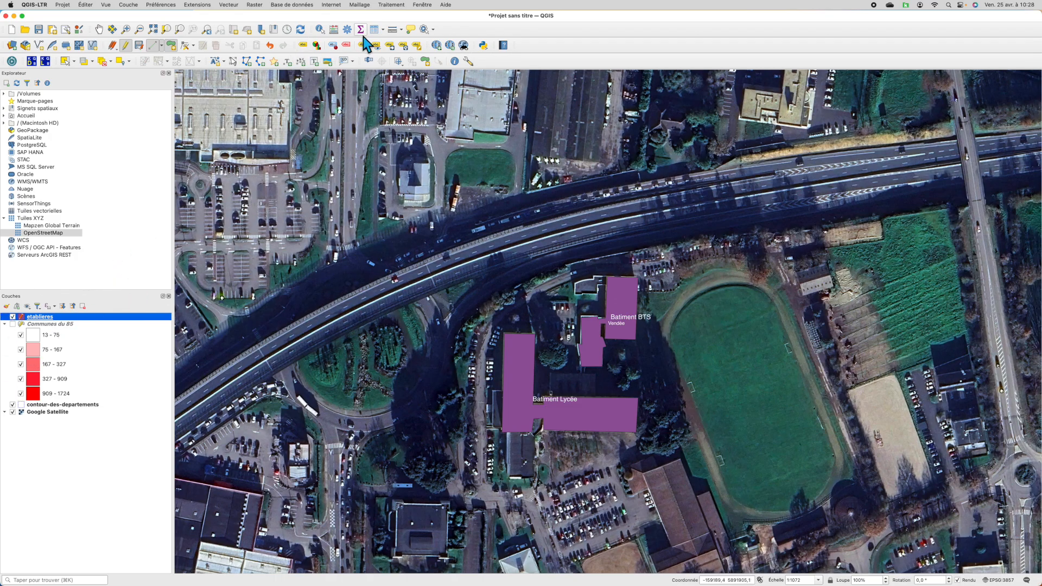
# - Add a Texte (chaîne de caractères) field named Photo with length 10 to the etablieres layer
pyautogui.click(327, 61)
pyautogui.doubleClick(96, 318)
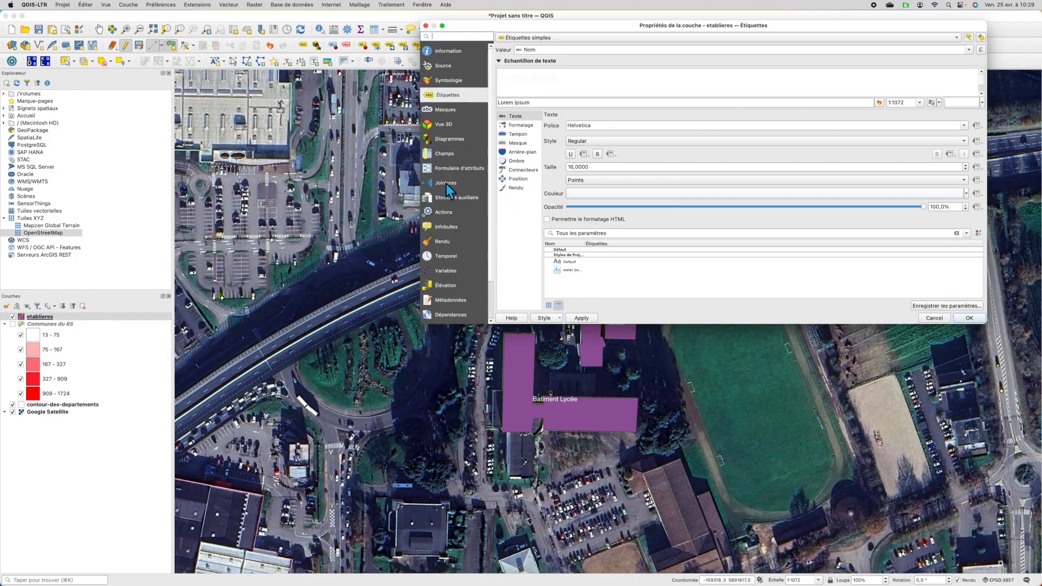
pyautogui.click(454, 154)
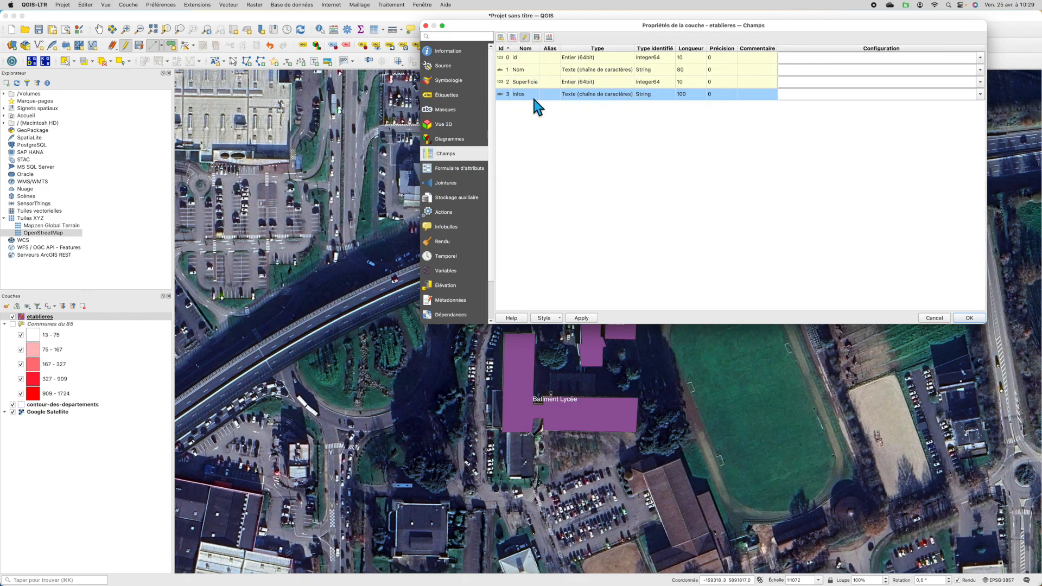
pyautogui.click(500, 37)
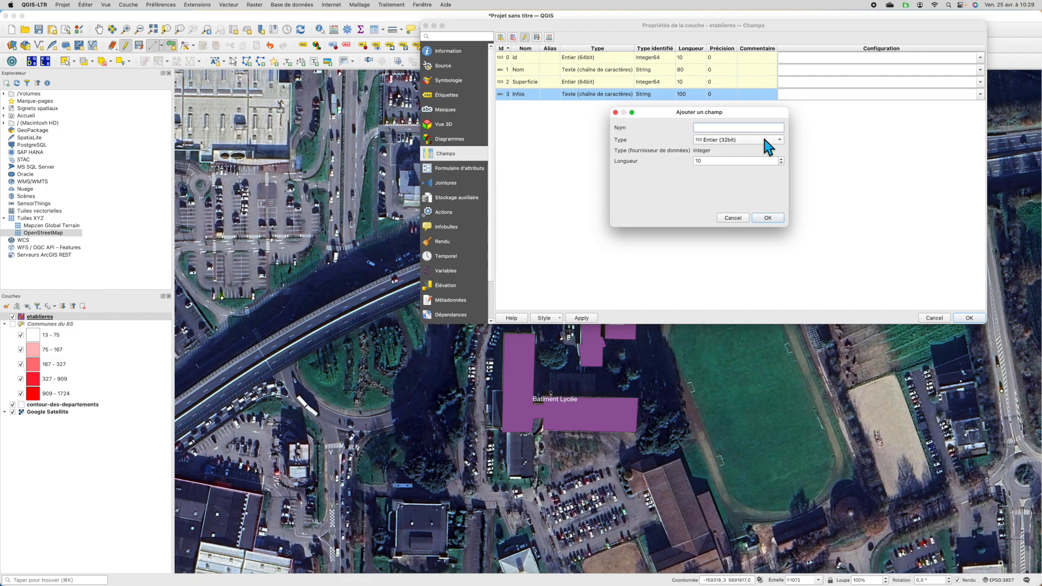
pyautogui.write('Photo')
pyautogui.click(764, 140)
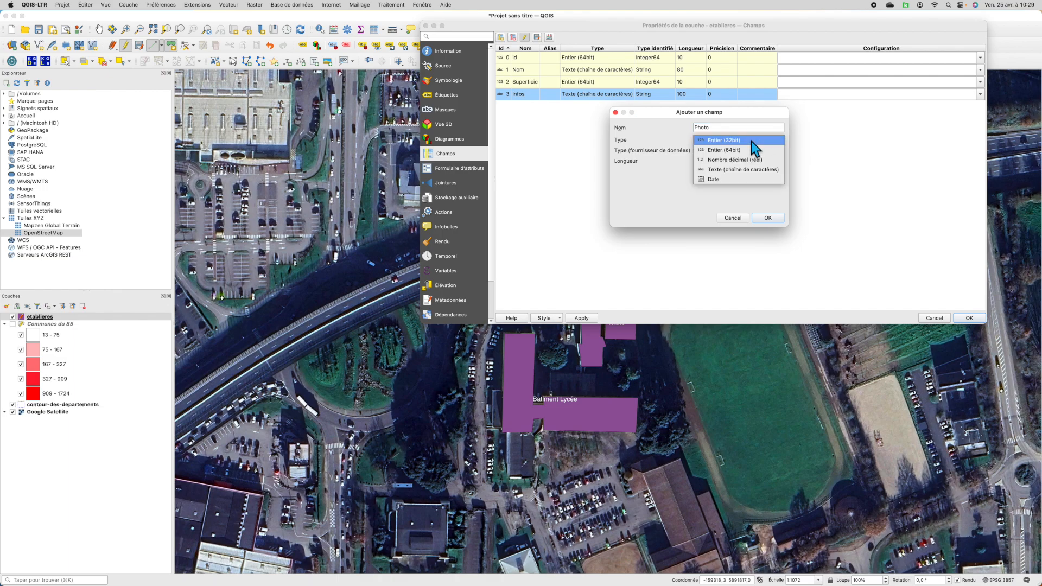
pyautogui.click(748, 171)
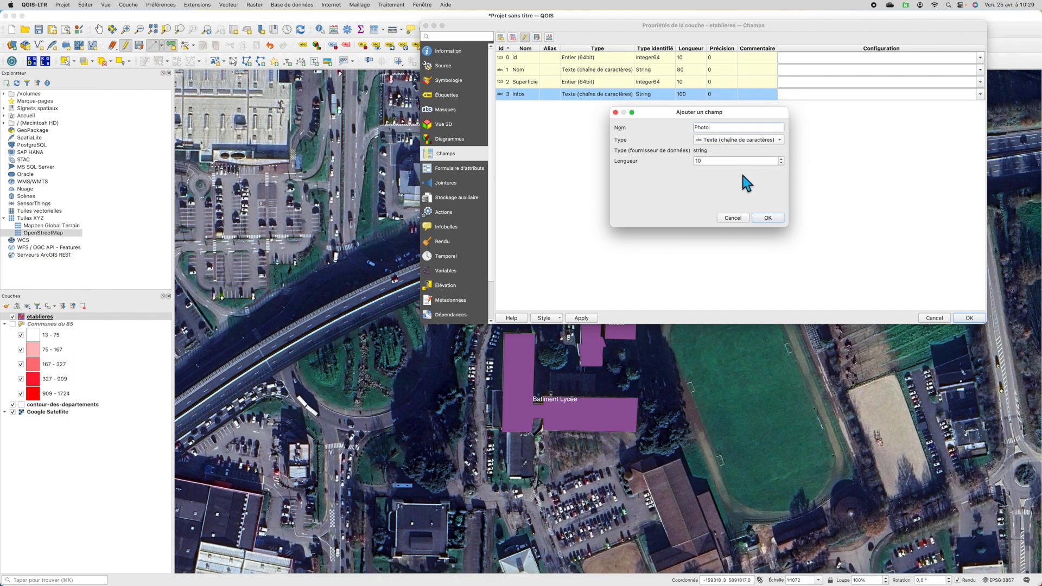
pyautogui.click(773, 220)
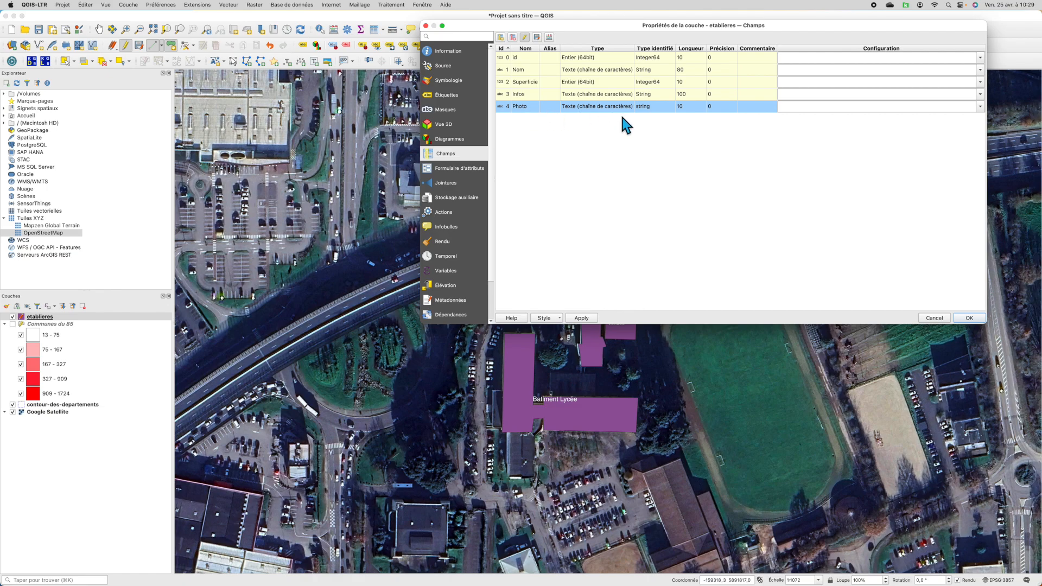
# - Set the Photo field's widget type to Pièce jointe in the etablieres attribute form
pyautogui.click(460, 169)
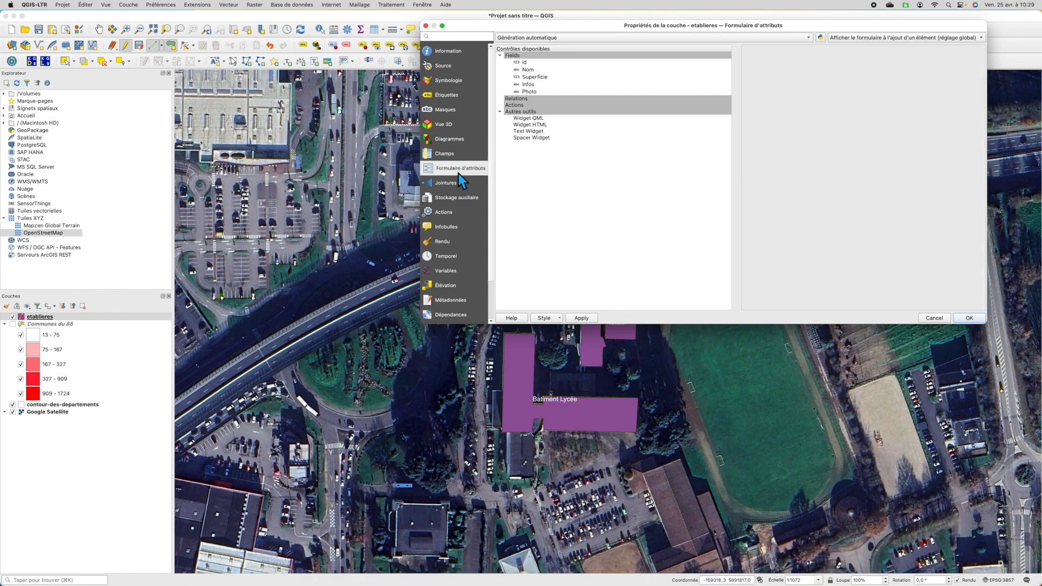
pyautogui.click(540, 70)
pyautogui.click(539, 84)
pyautogui.moveTo(564, 27); pyautogui.dragTo(381, 45)
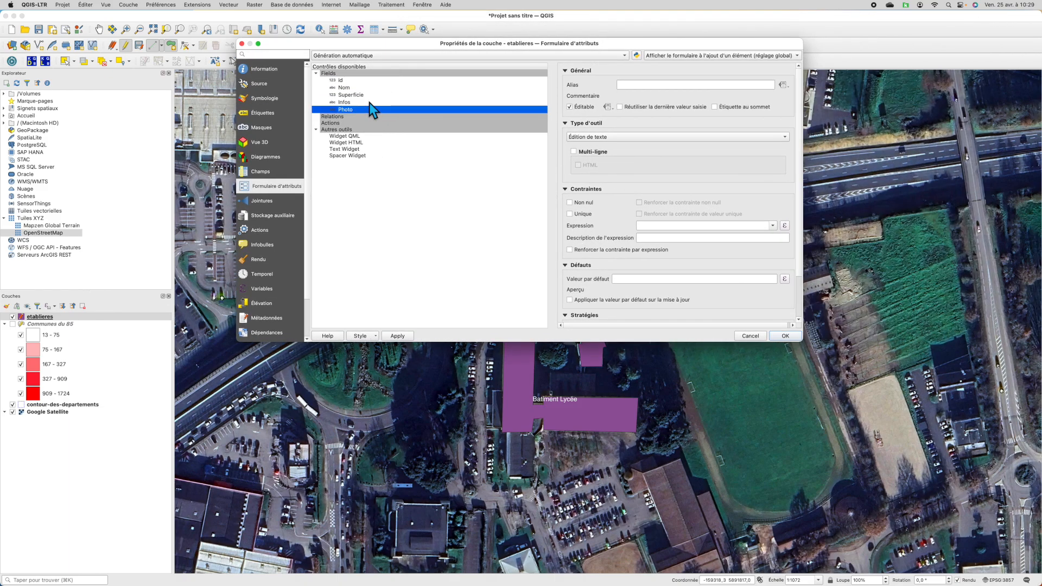
pyautogui.click(369, 93)
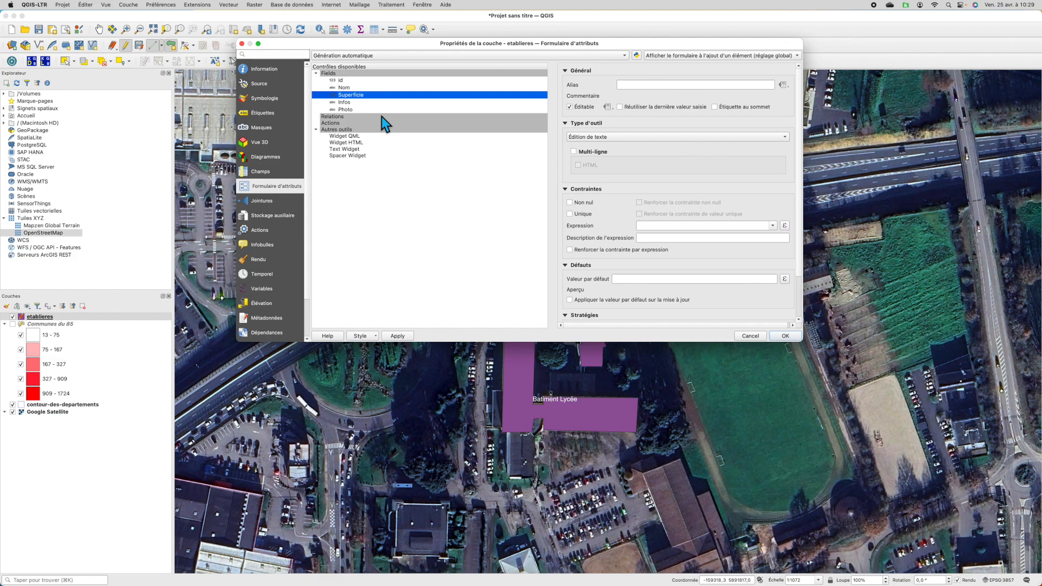
pyautogui.click(370, 110)
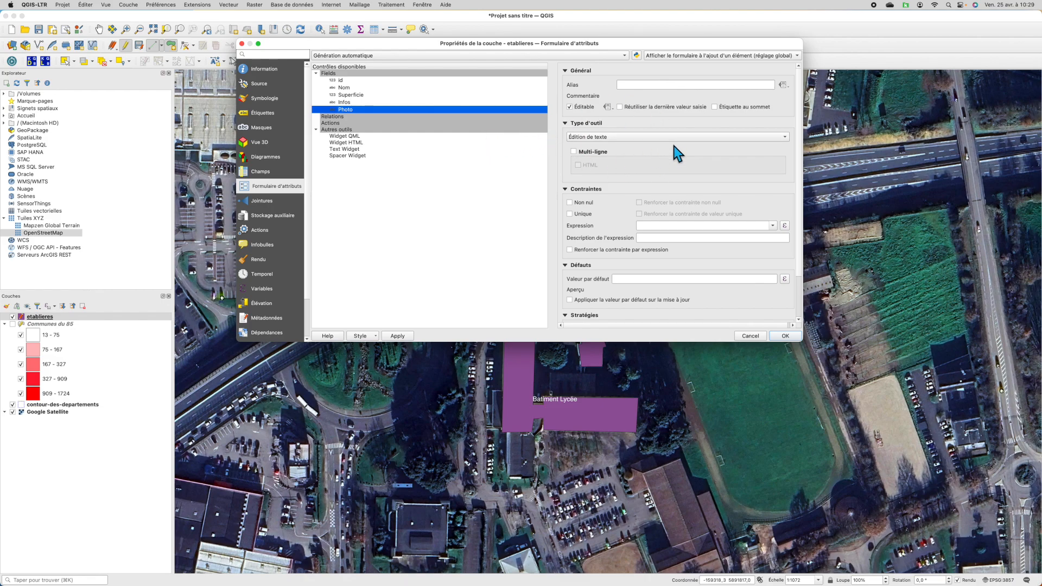
pyautogui.click(625, 140)
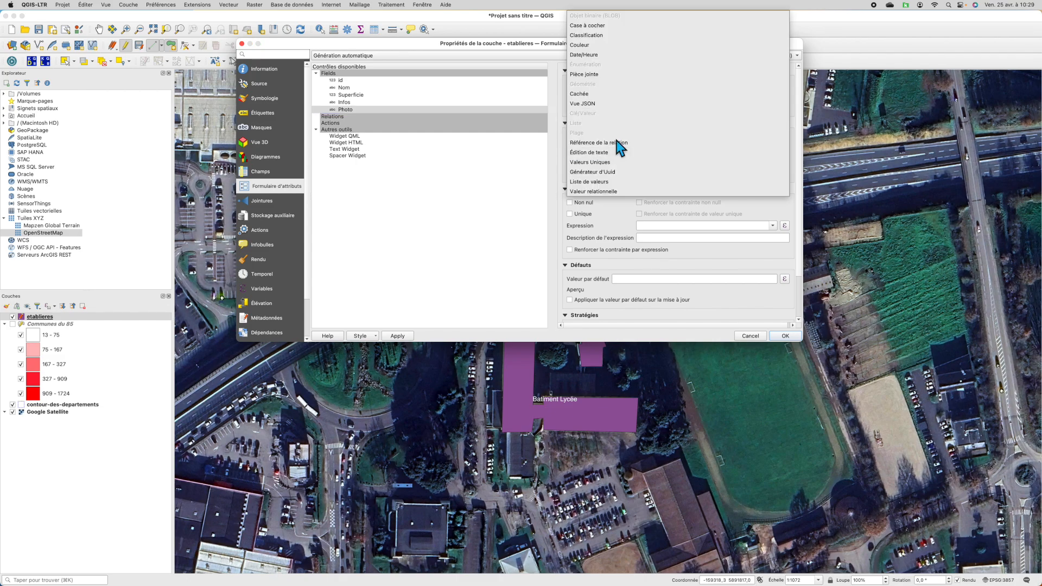
pyautogui.click(601, 75)
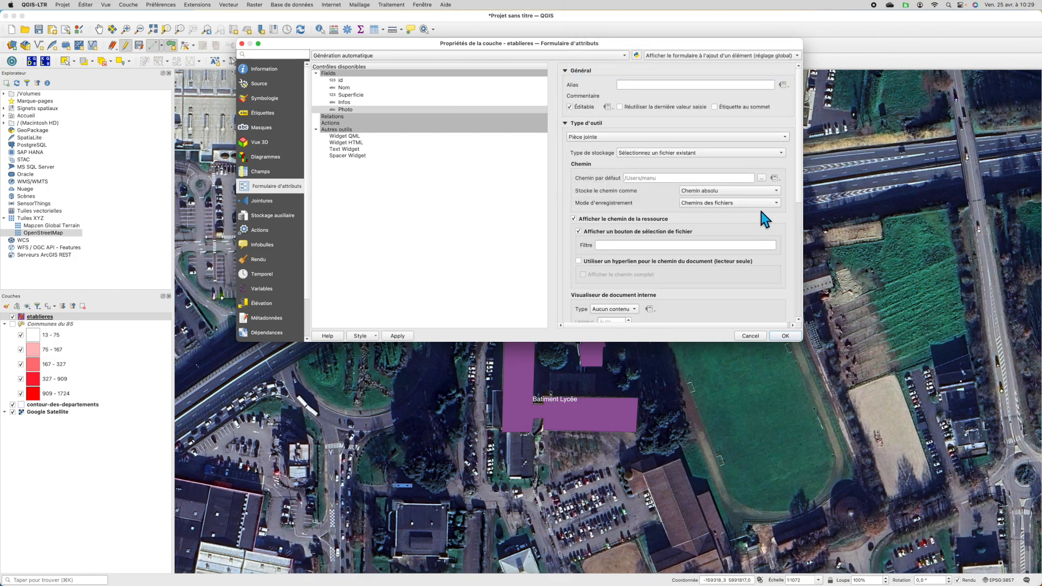
# - Set the Photo attachment's default path to /photos and store paths relative to the project path
pyautogui.click(724, 181)
pyautogui.write('/photos')
pyautogui.click(720, 190)
pyautogui.click(737, 200)
# - Set the Photo field's internal document viewer to Image and apply the layer properties
pyautogui.scroll(-4, 639, 304)
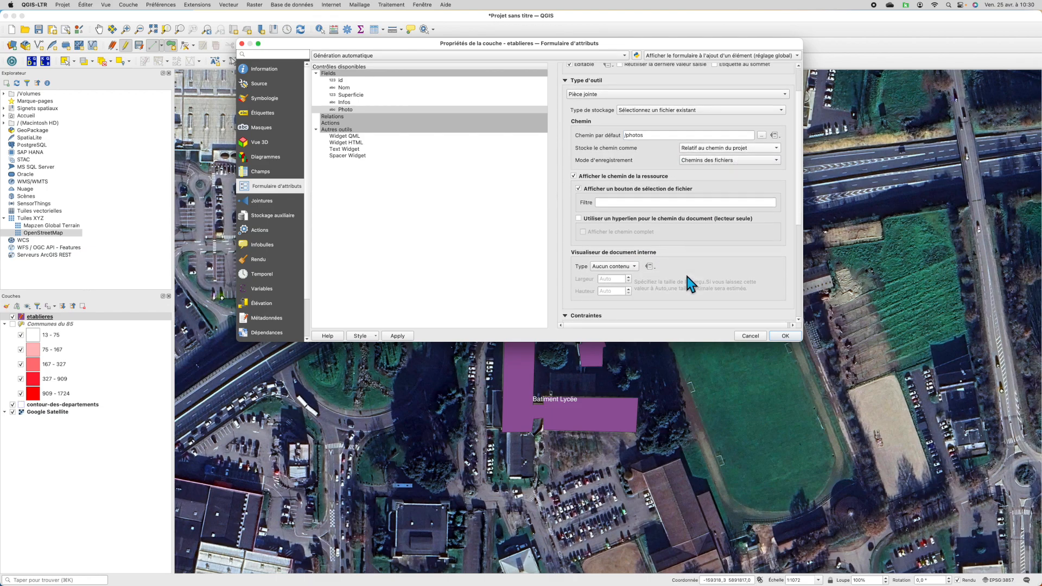
pyautogui.scroll(-3, 619, 286)
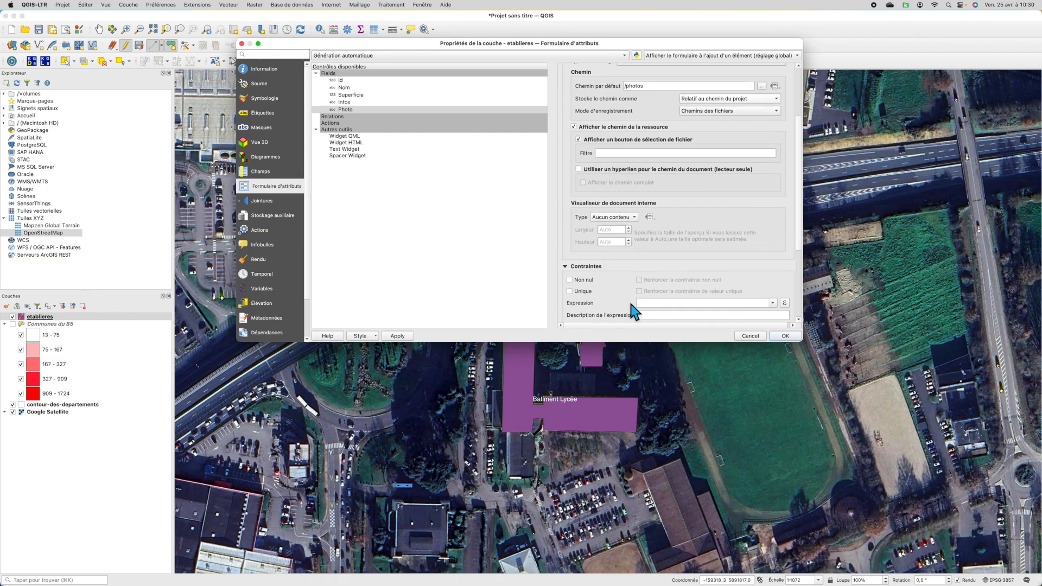
pyautogui.click(622, 209)
pyautogui.click(623, 220)
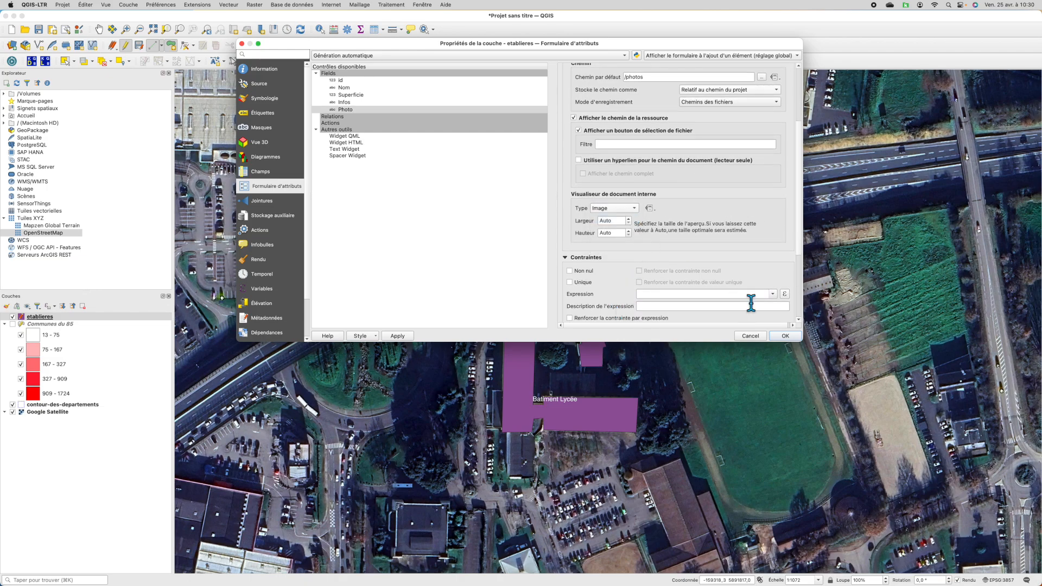
pyautogui.click(785, 336)
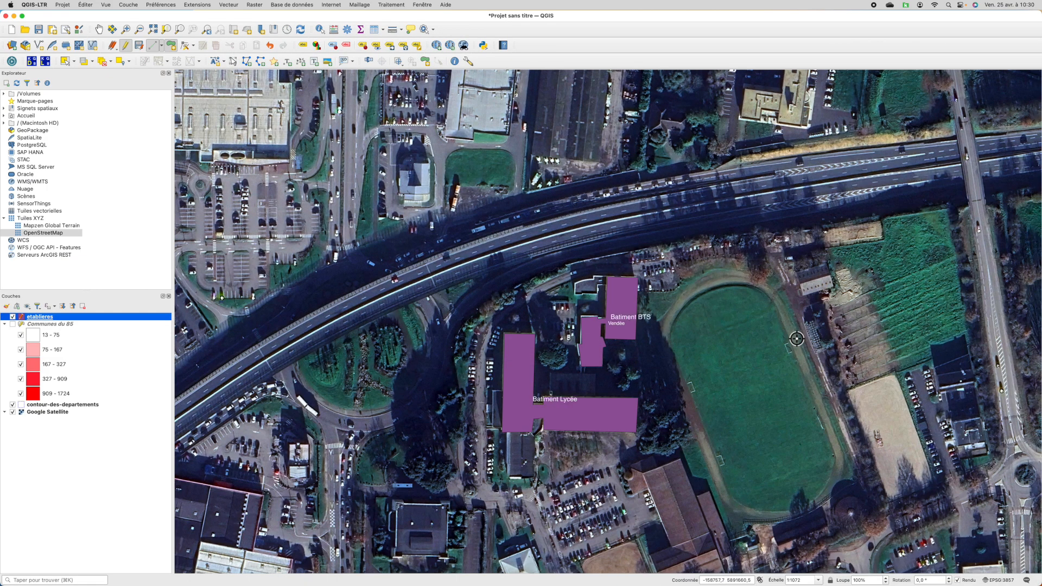
# - Open the etablieres attribute table in form view and bring up the file picker for Batiment Lycée's Photo
pyautogui.click(377, 31)
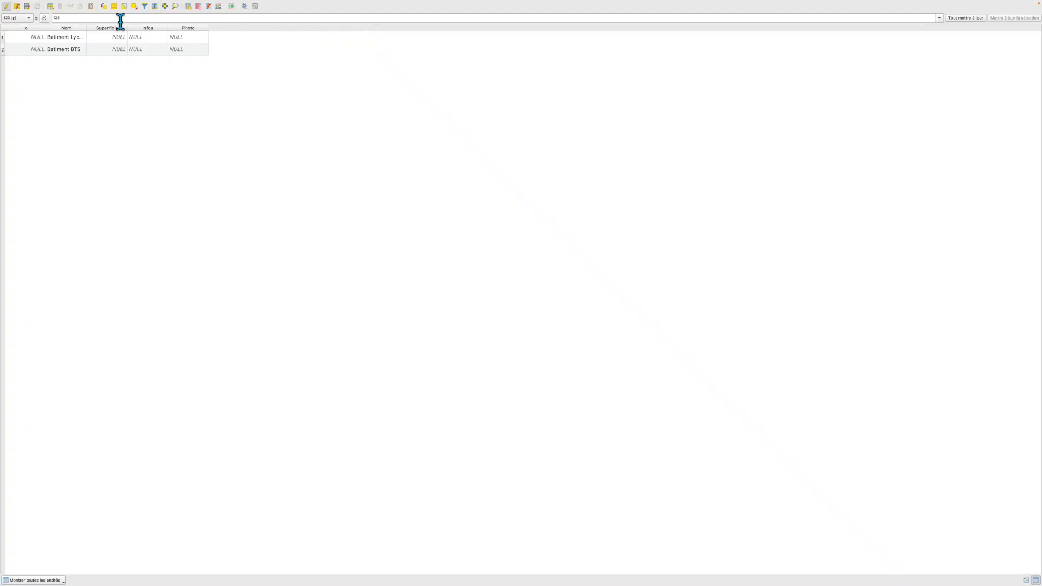
pyautogui.click(1025, 580)
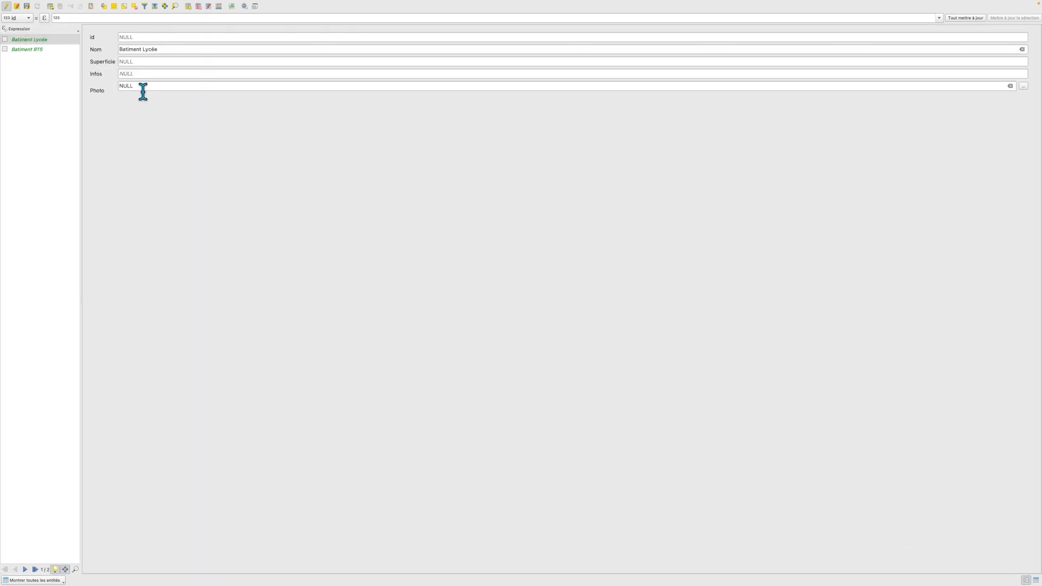
pyautogui.click(1025, 88)
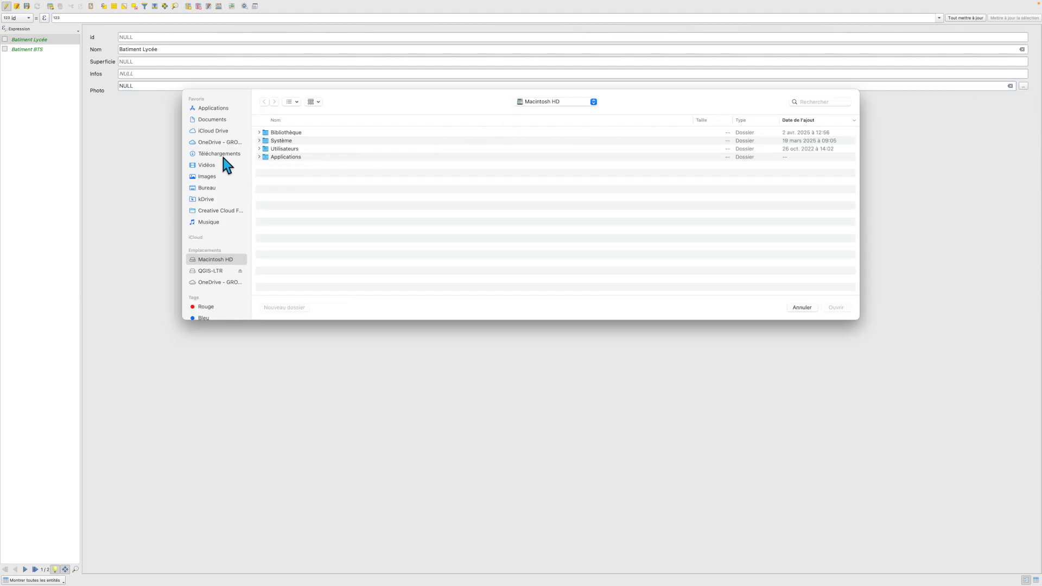
# - Browse OneDrive to ENSEIGNEMENT/2024-2025/TIM/1ères BAC PRO/SIG 2025 in the file picker
pyautogui.click(221, 143)
pyautogui.scroll(-3, 302, 281)
pyautogui.scroll(-1, 301, 280)
pyautogui.click(302, 278)
pyautogui.click(299, 285)
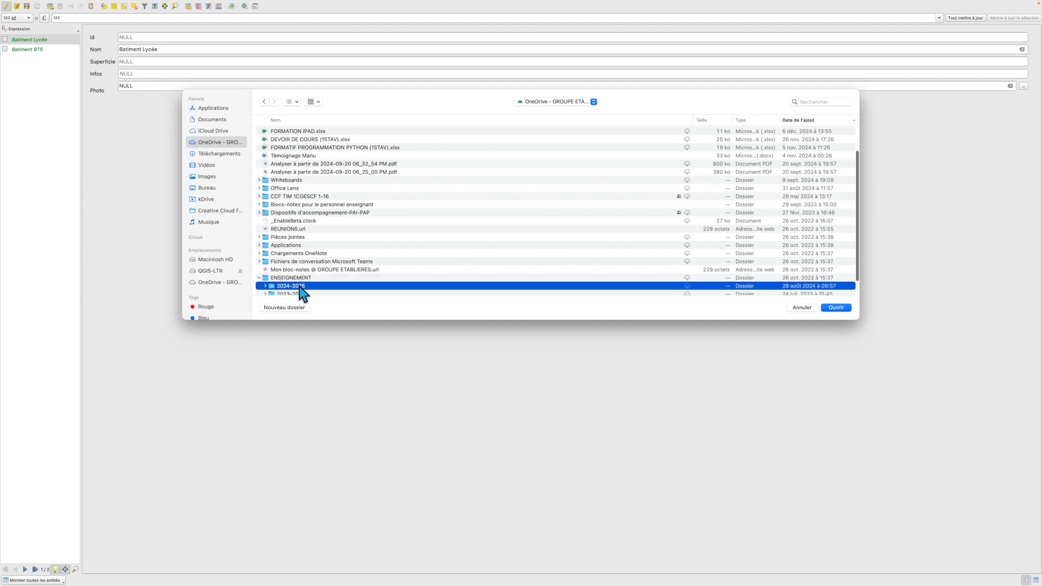
pyautogui.doubleClick(300, 285)
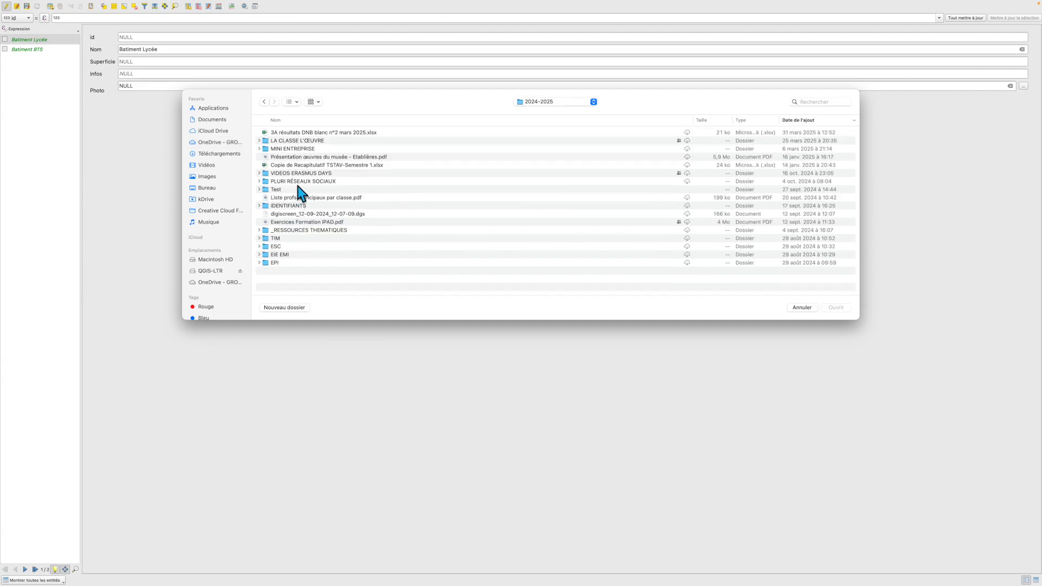
pyautogui.doubleClick(277, 239)
pyautogui.doubleClick(296, 157)
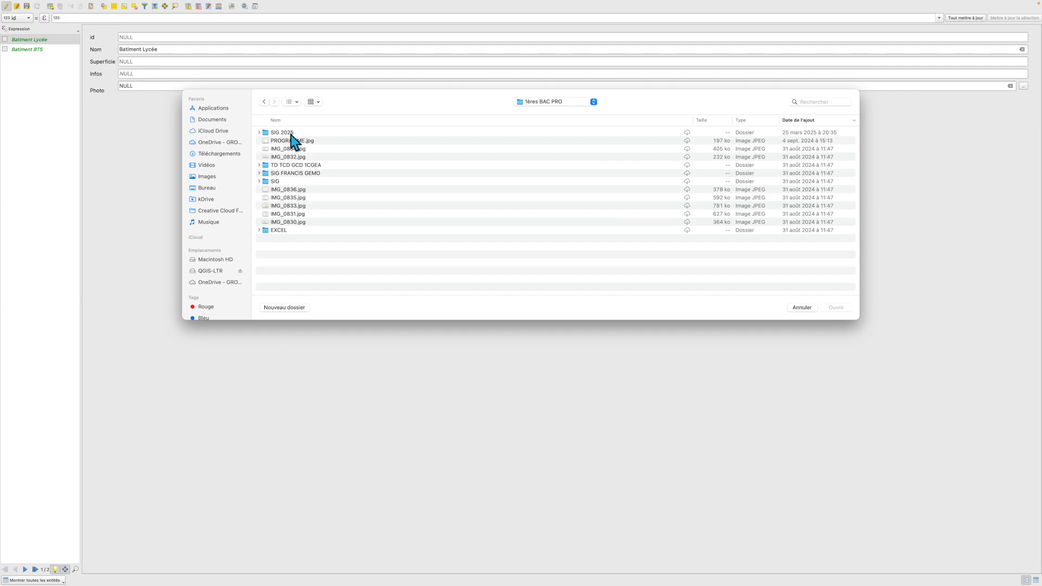
pyautogui.doubleClick(291, 133)
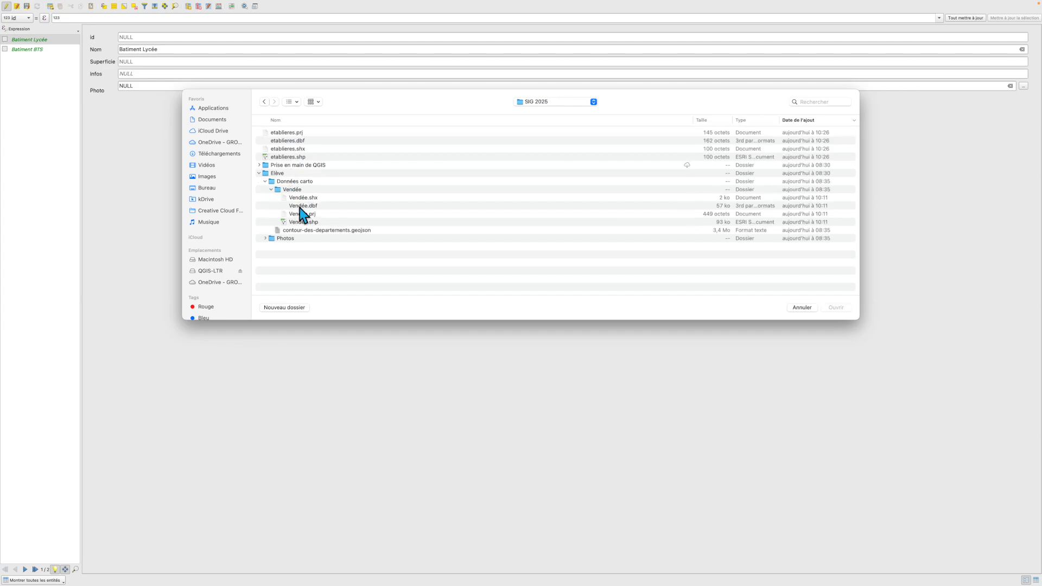
# - Attach lycee-etab.jpg from the Photos folder to Batiment Lycée, then save the edits and close the attribute table
pyautogui.doubleClick(293, 239)
pyautogui.click(288, 134)
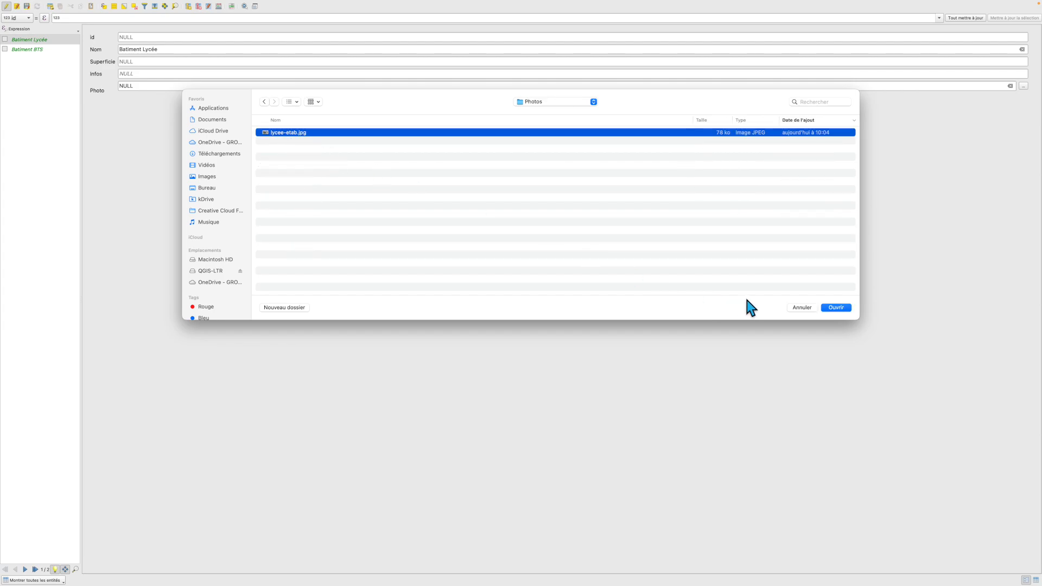
pyautogui.click(835, 307)
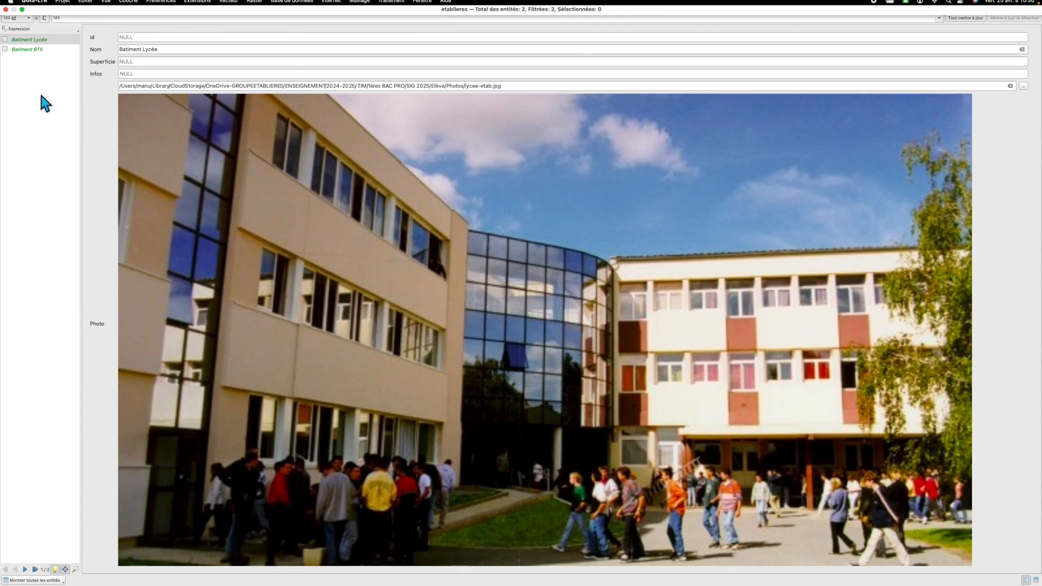
pyautogui.click(26, 7)
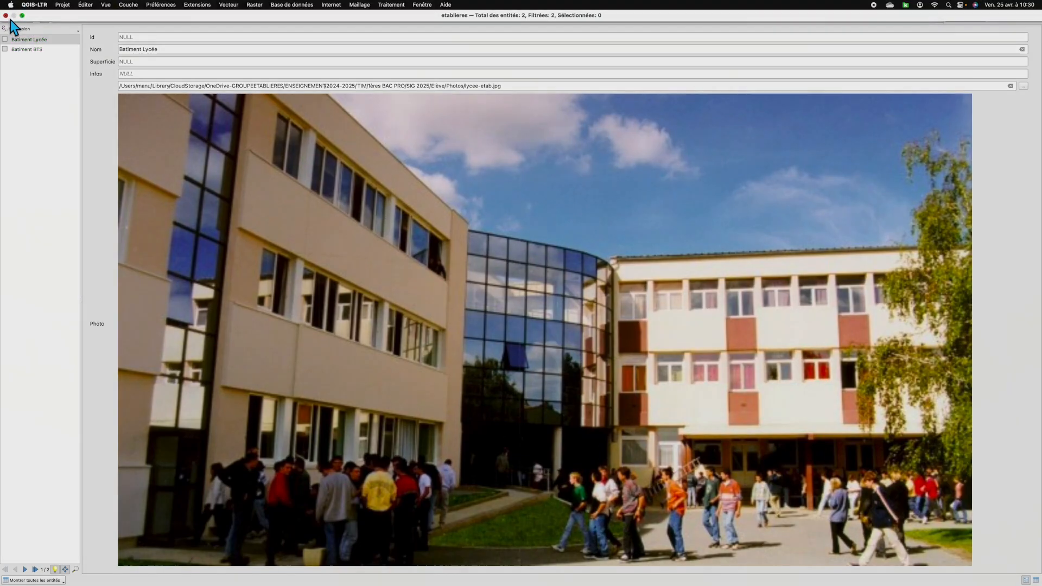
pyautogui.click(6, 16)
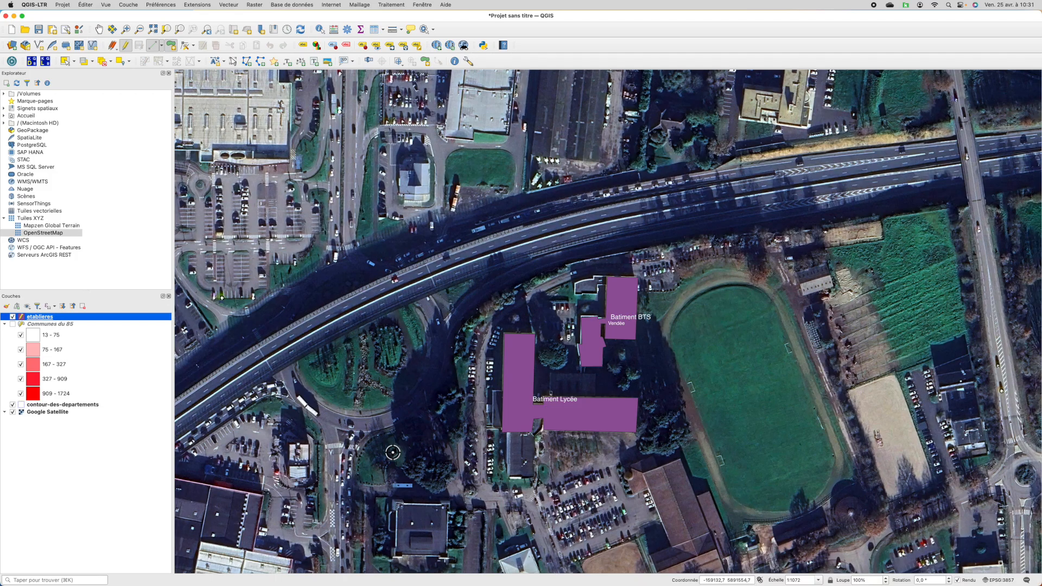
# - Add a text field named WEB to the etablieres layer in its properties
pyautogui.doubleClick(76, 316)
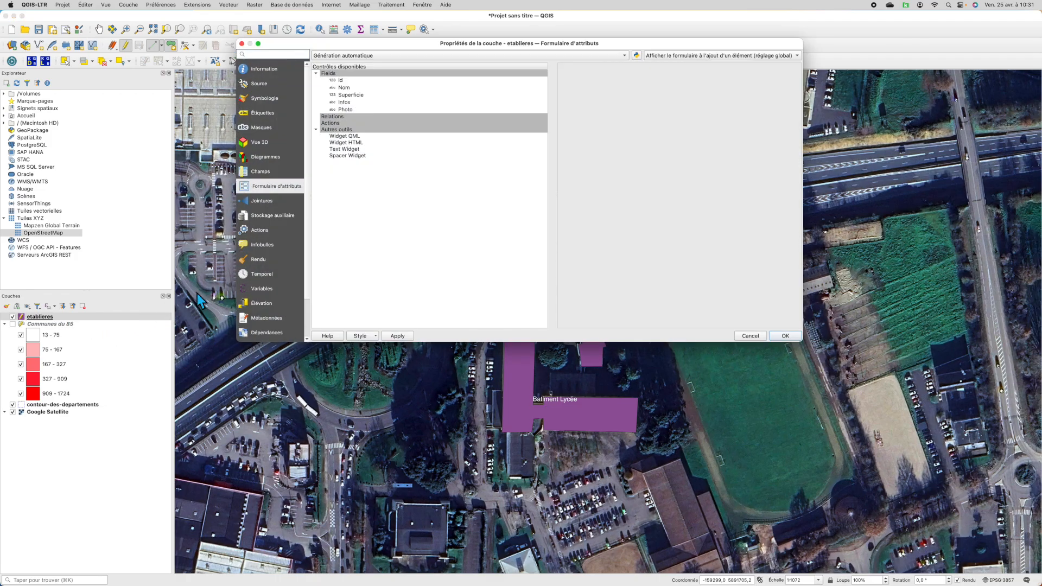
pyautogui.click(262, 173)
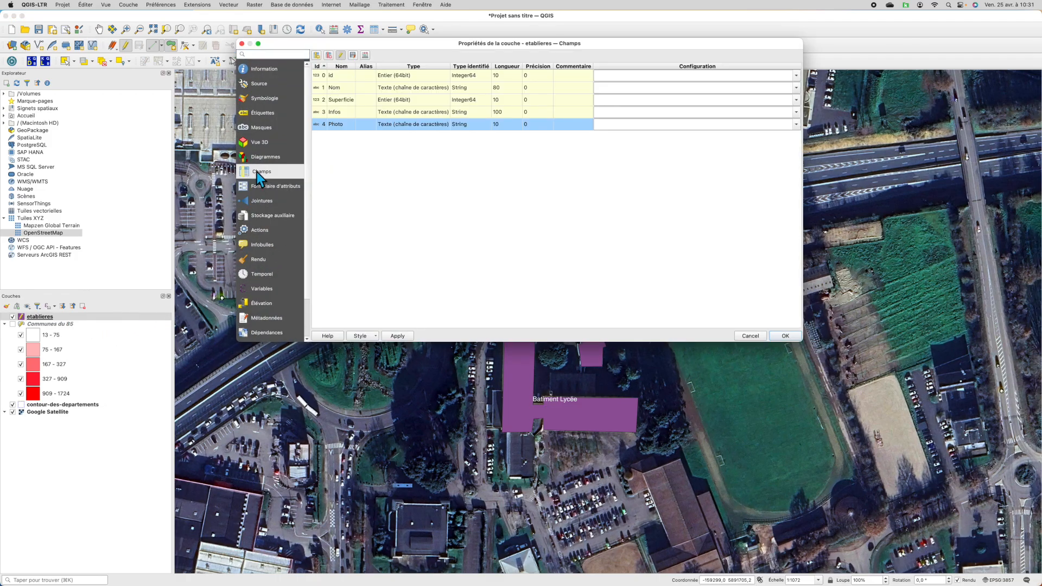
pyautogui.click(319, 56)
pyautogui.write('WEB')
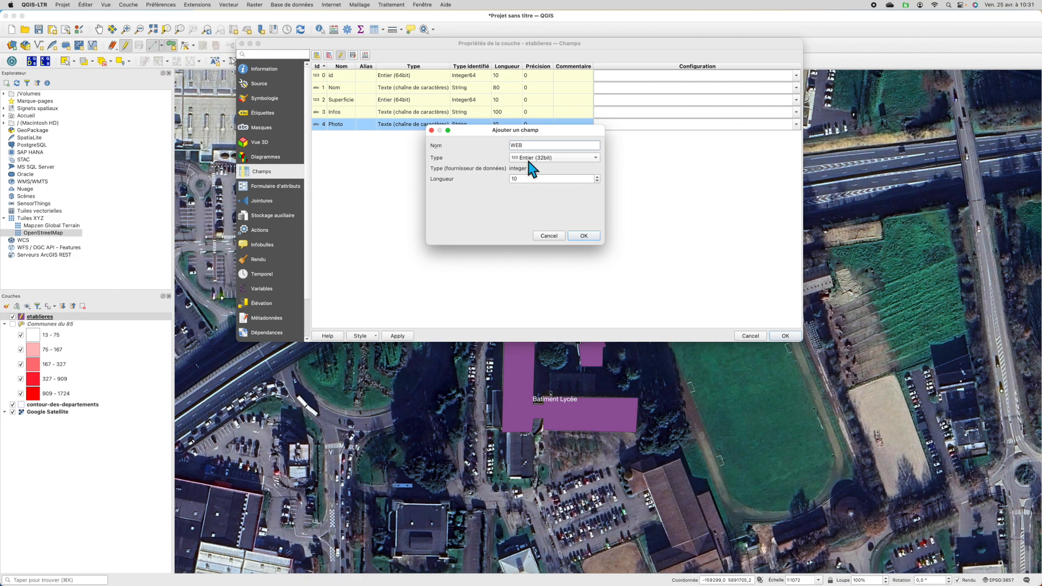
pyautogui.click(529, 162)
pyautogui.click(559, 191)
pyautogui.click(585, 237)
# - Set the WEB field's widget type to Pièce jointe in the attribute form
pyautogui.click(282, 187)
pyautogui.click(347, 120)
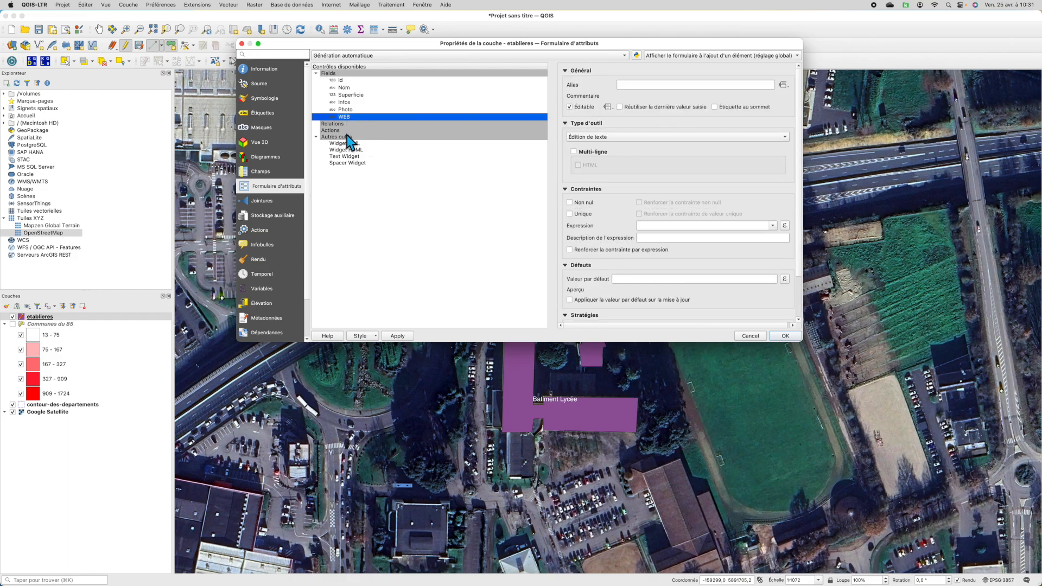
pyautogui.click(639, 139)
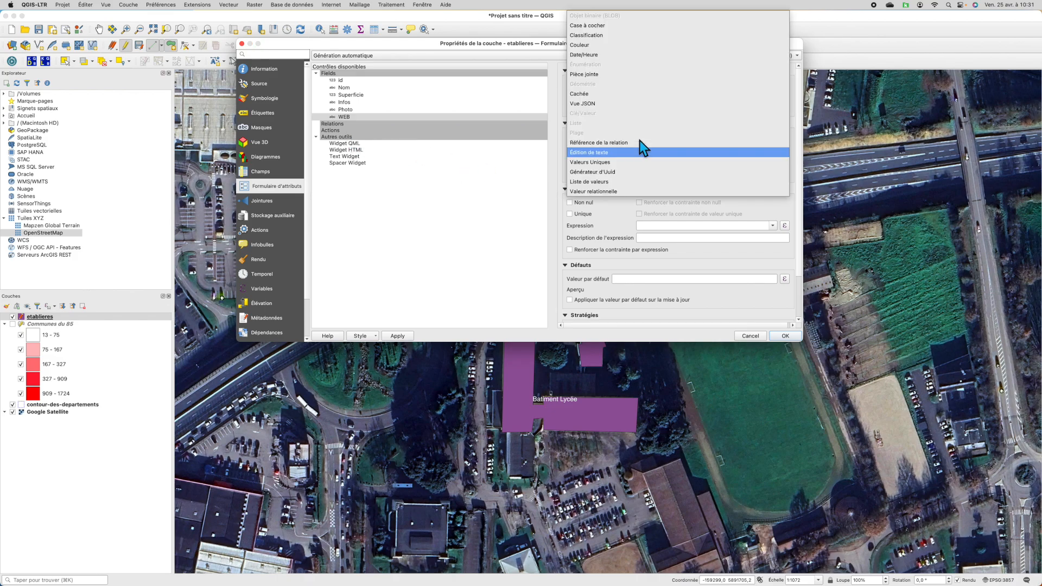
pyautogui.click(606, 75)
# - Set the WEB field's internal document viewer to Vue Web and apply the layer properties
pyautogui.scroll(-5, 649, 268)
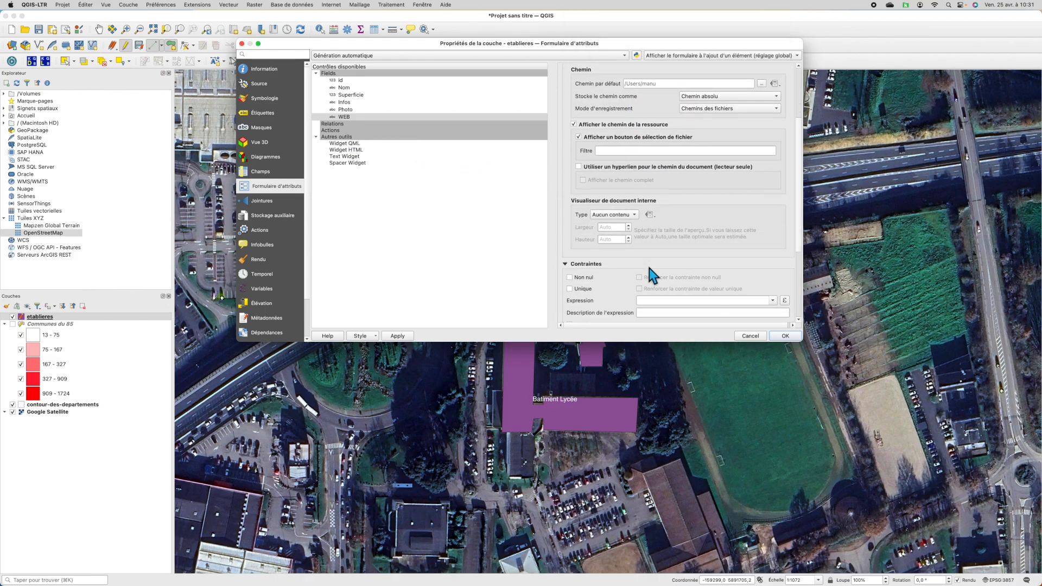
pyautogui.click(616, 149)
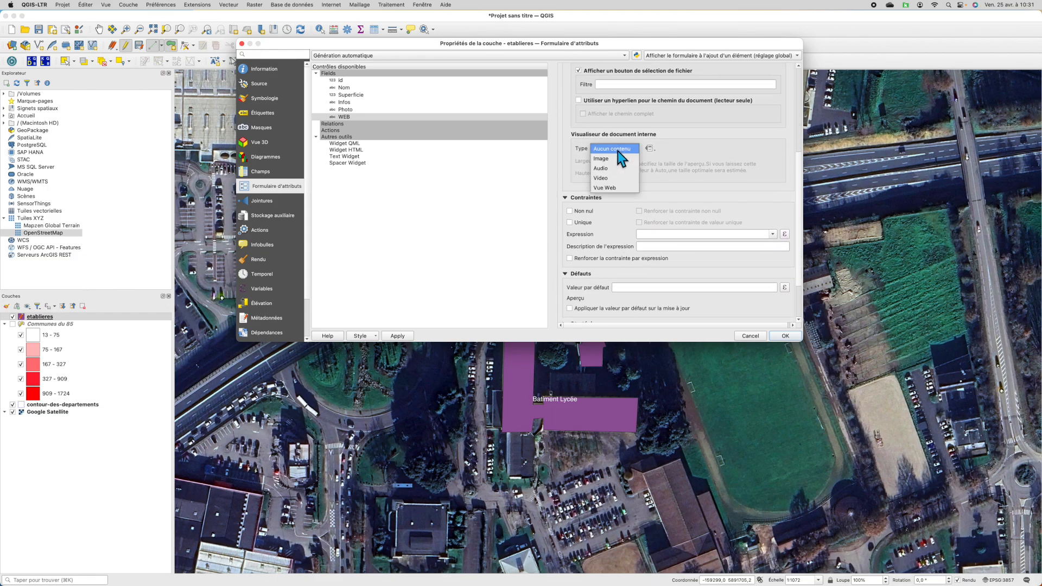
pyautogui.click(614, 187)
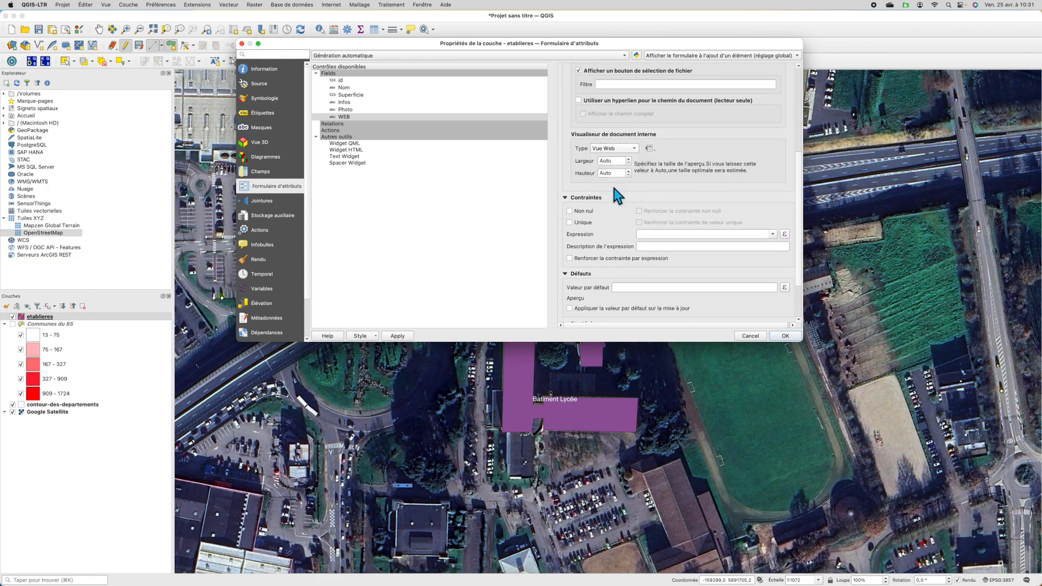
pyautogui.click(785, 336)
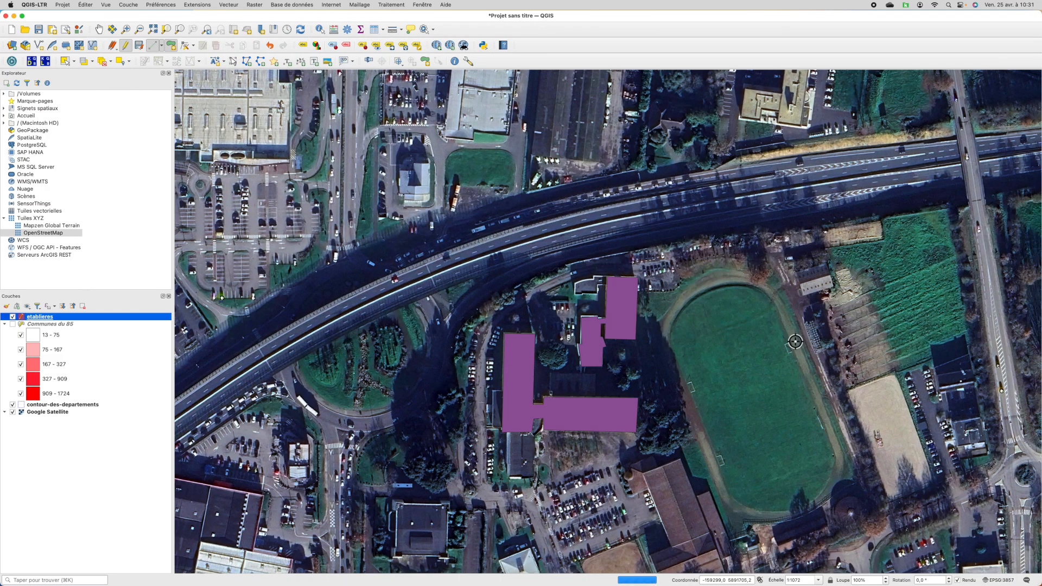
pyautogui.click(376, 31)
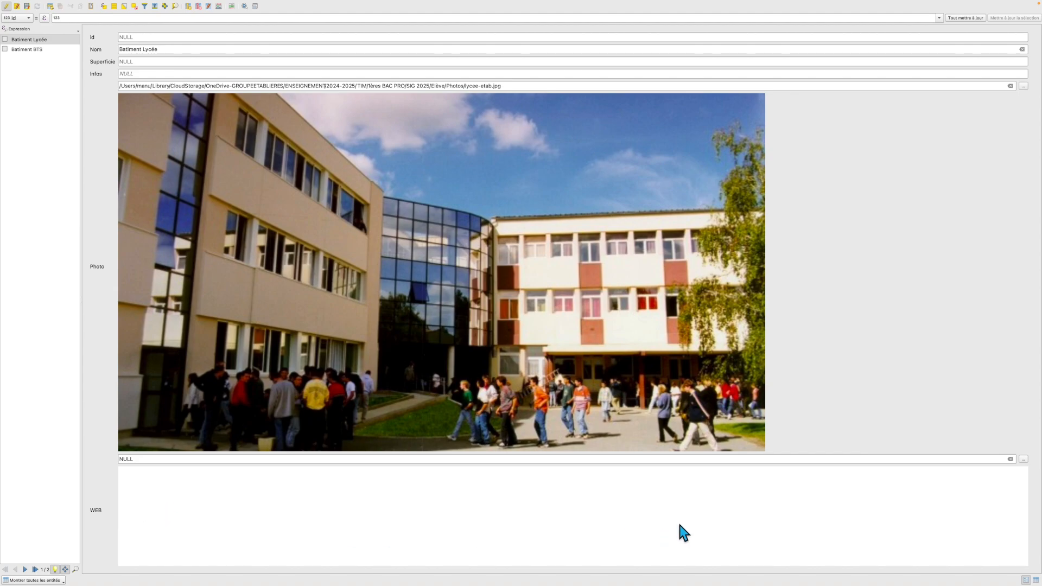
pyautogui.click(571, 461)
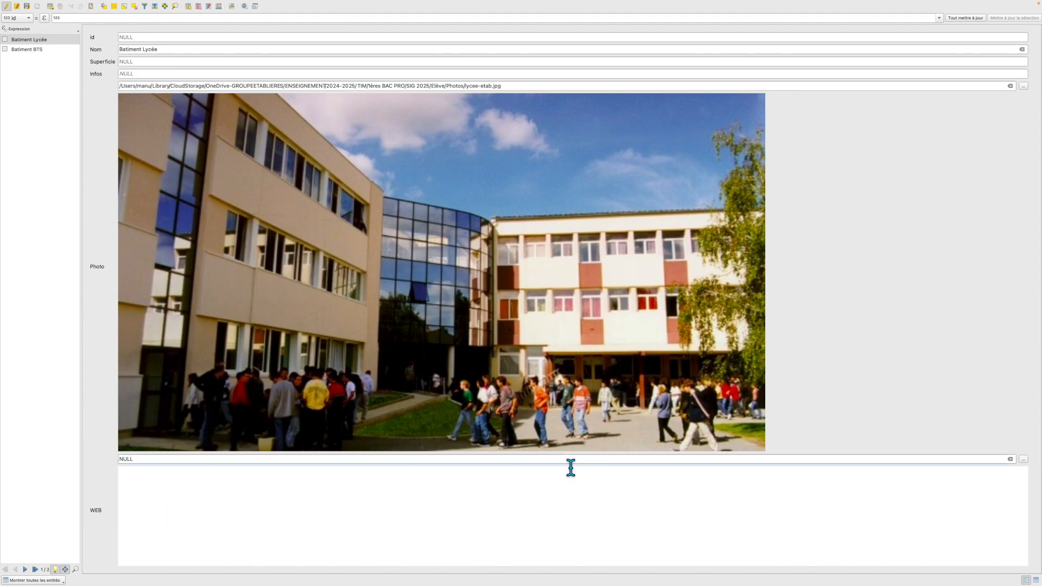
pyautogui.doubleClick(125, 459)
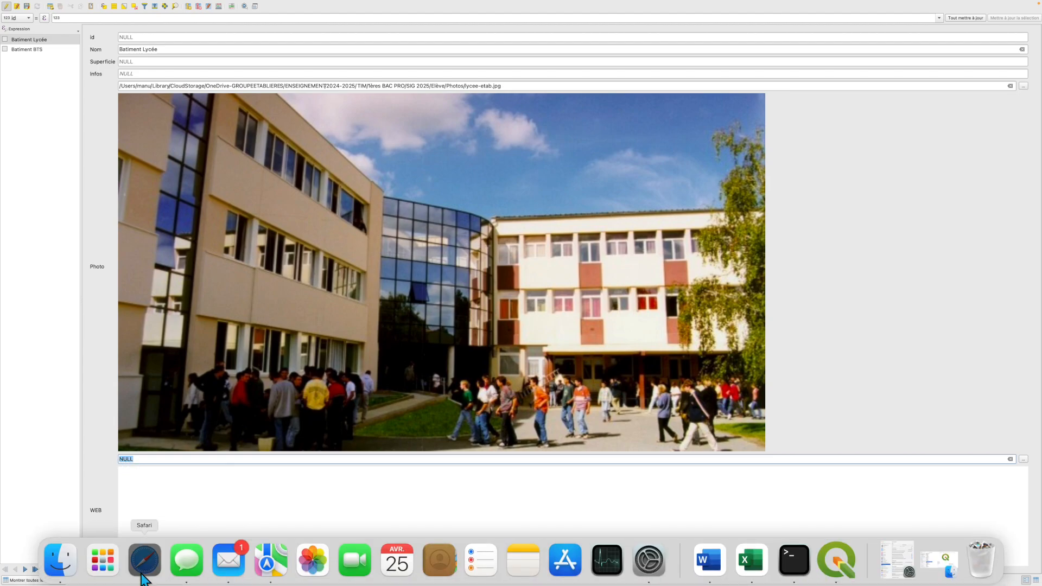
# - Switch to Safari, search for "lycée des etablieres" and open the lycée's page on etablieres.fr
pyautogui.click(145, 560)
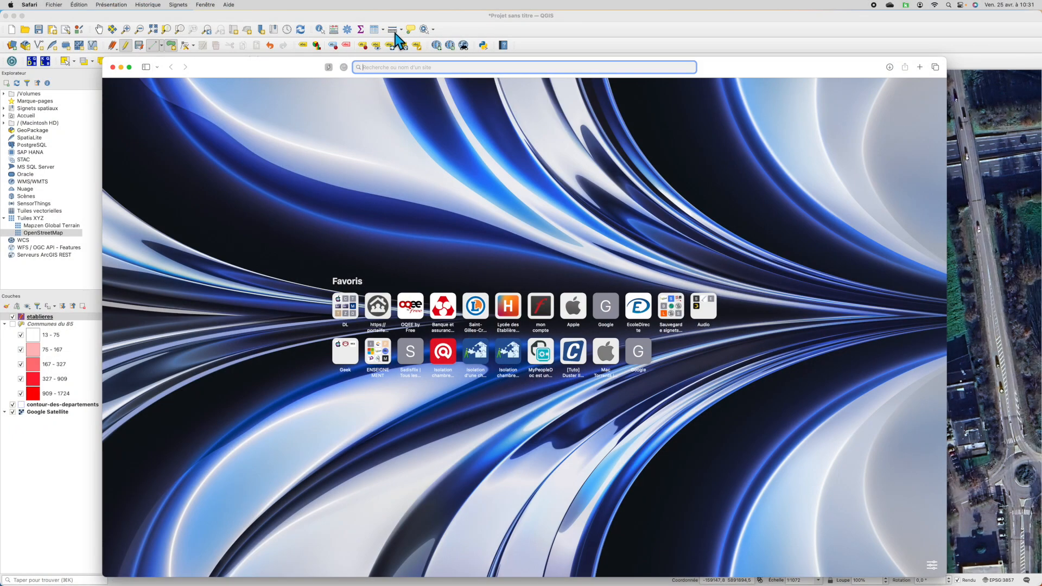
pyautogui.write('lycée des')
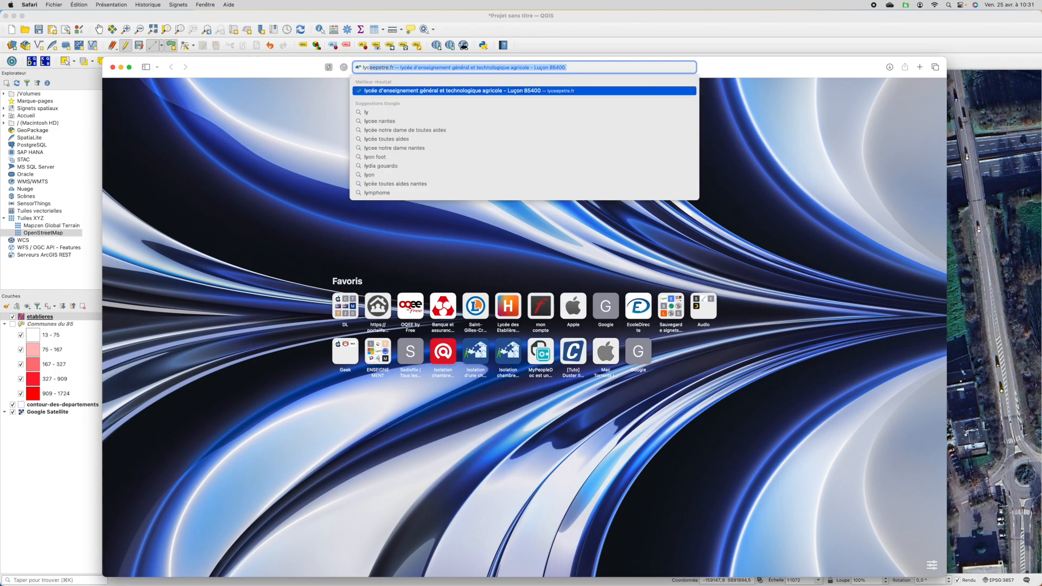
pyautogui.write(' etablieres')
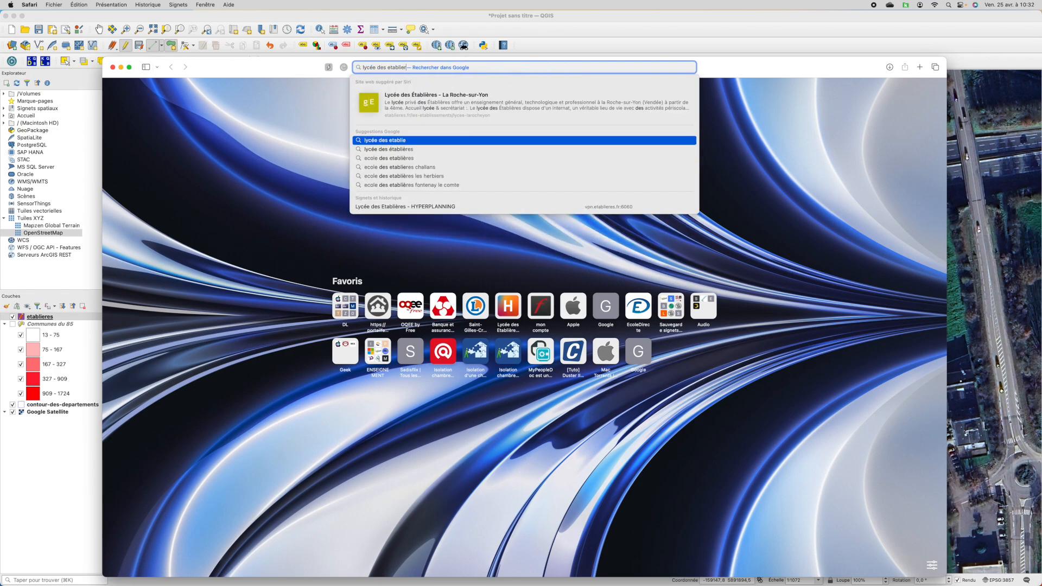
pyautogui.press('Return')
pyautogui.click(262, 167)
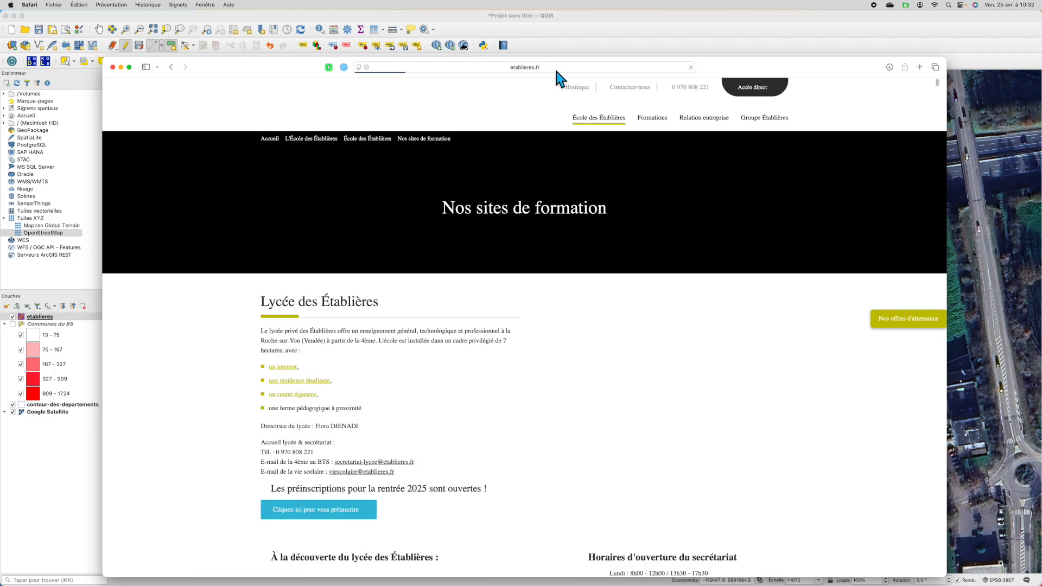
# - Copy the lycée page's URL and paste it into Batiment Lycée's WEB field in the QGIS attribute table
pyautogui.click(556, 69)
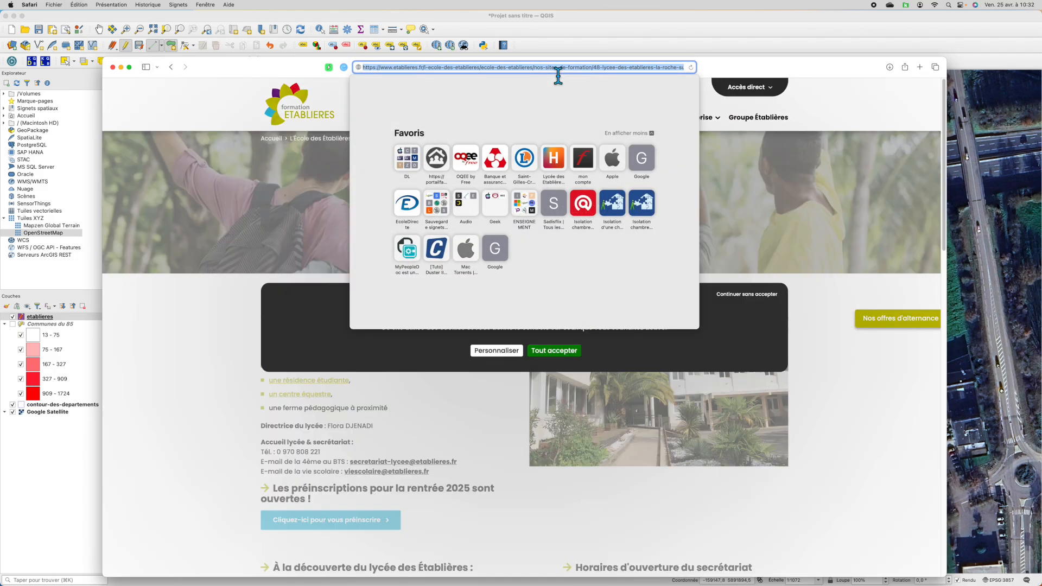
pyautogui.click(558, 16)
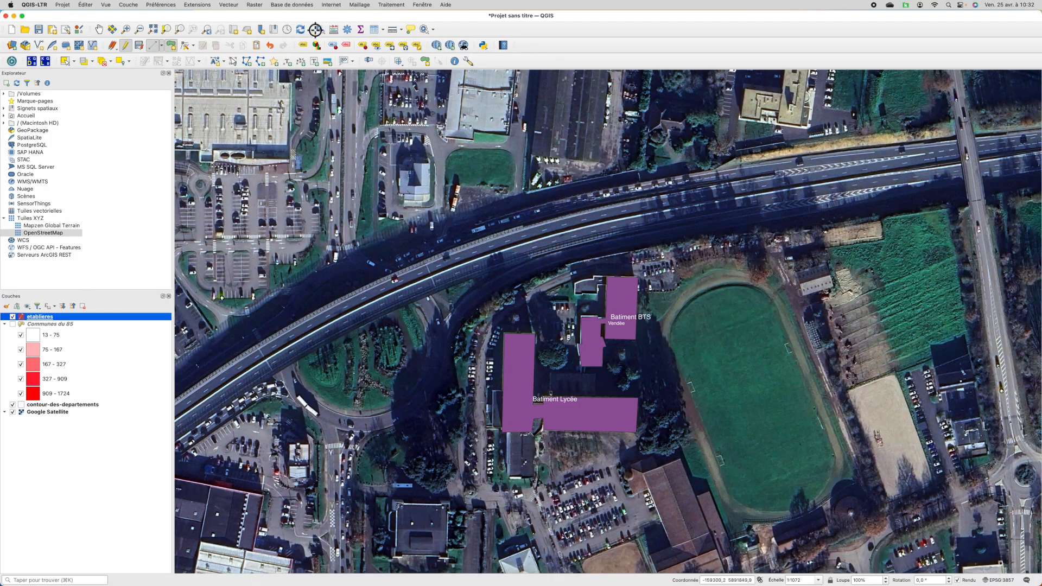
pyautogui.click(373, 30)
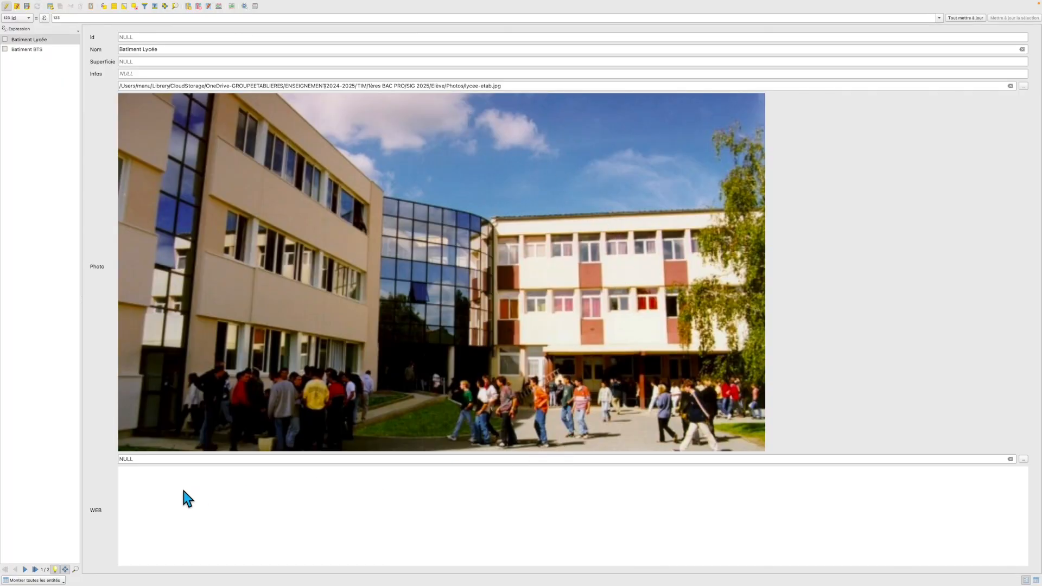
pyautogui.click(1003, 460)
pyautogui.write('https://www.etablieres.fr/l-ecole-des-etablieres/ecole-des-etablieres/nos-sites-de-formation/48-lycee-des-etablieres-la-roche-sur-yon.html')
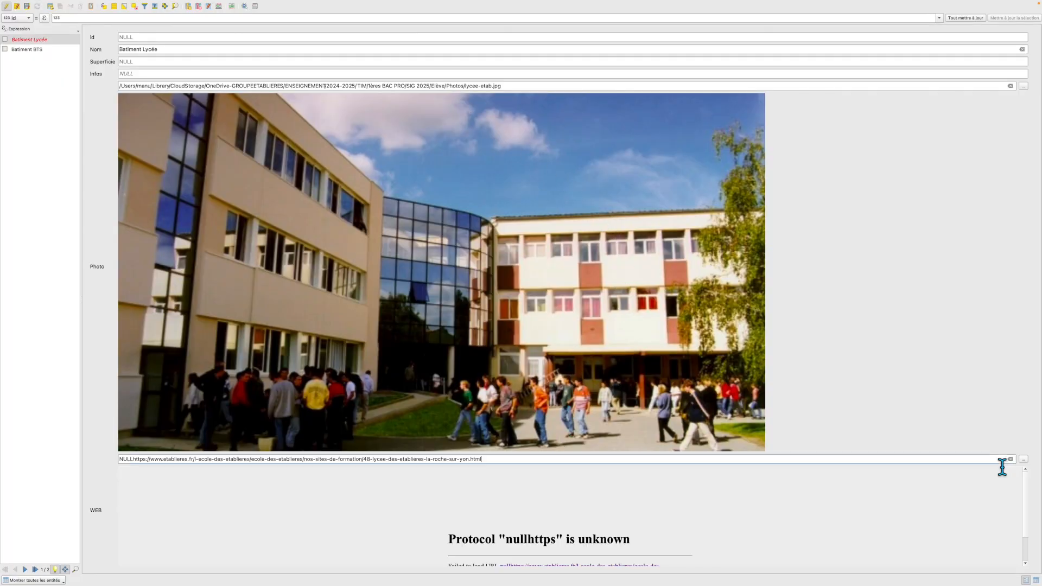
# - Remove the leading NULL from Batiment Lycée's WEB value so that it begins with https
pyautogui.click(120, 459)
pyautogui.press('Delete')
pyautogui.press('Delete')
pyautogui.press('Delete')
pyautogui.press('Delete')
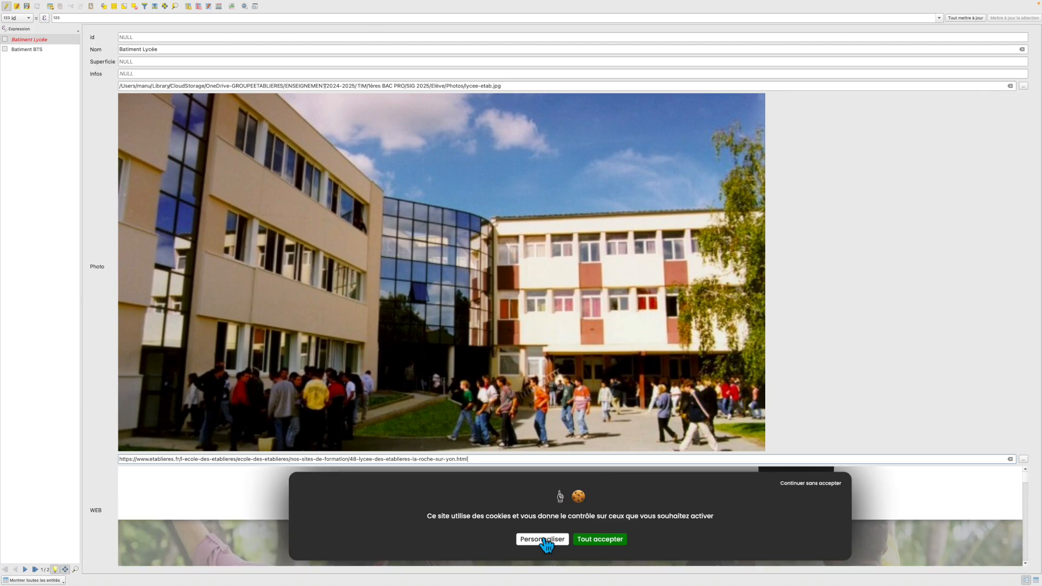
# - Continue without accepting cookies in the WEB page preview and save the etablieres layer edits
pyautogui.click(820, 498)
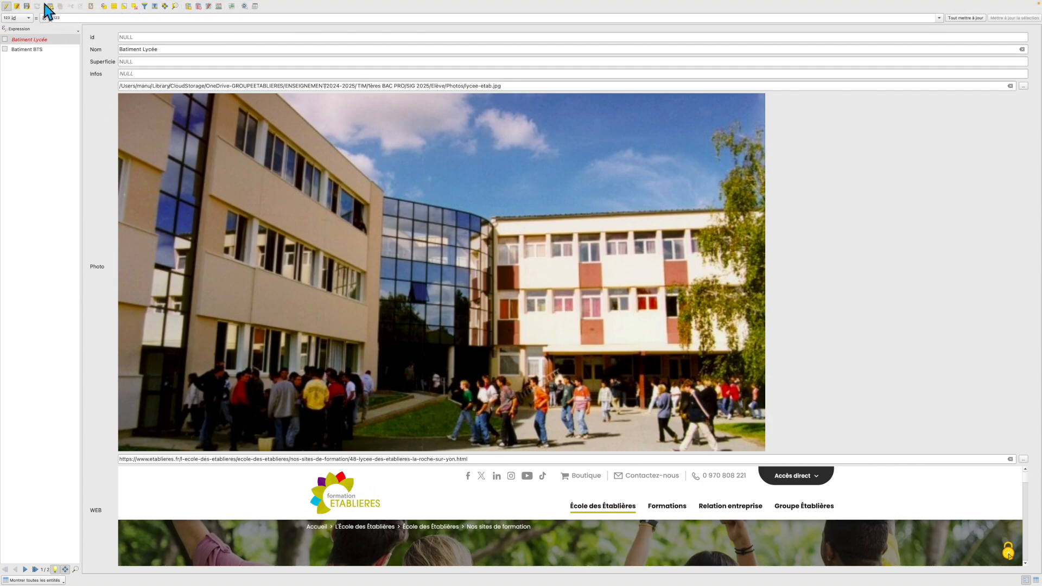
pyautogui.click(27, 6)
pyautogui.moveTo(7, 6)
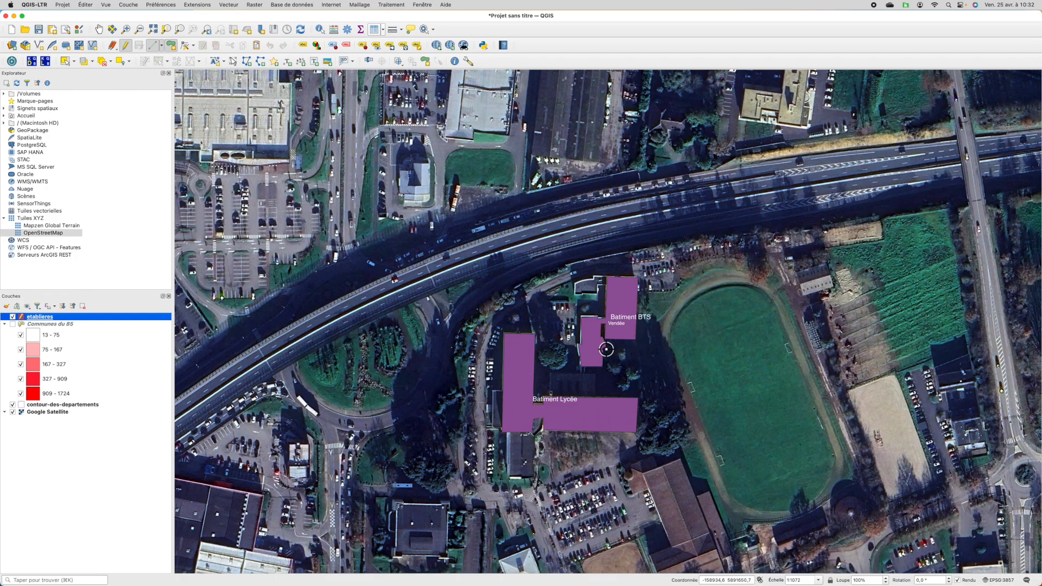
# - Update the existing Superficie field of the etablieres layer with the $area expression using the field calculator
pyautogui.click(334, 31)
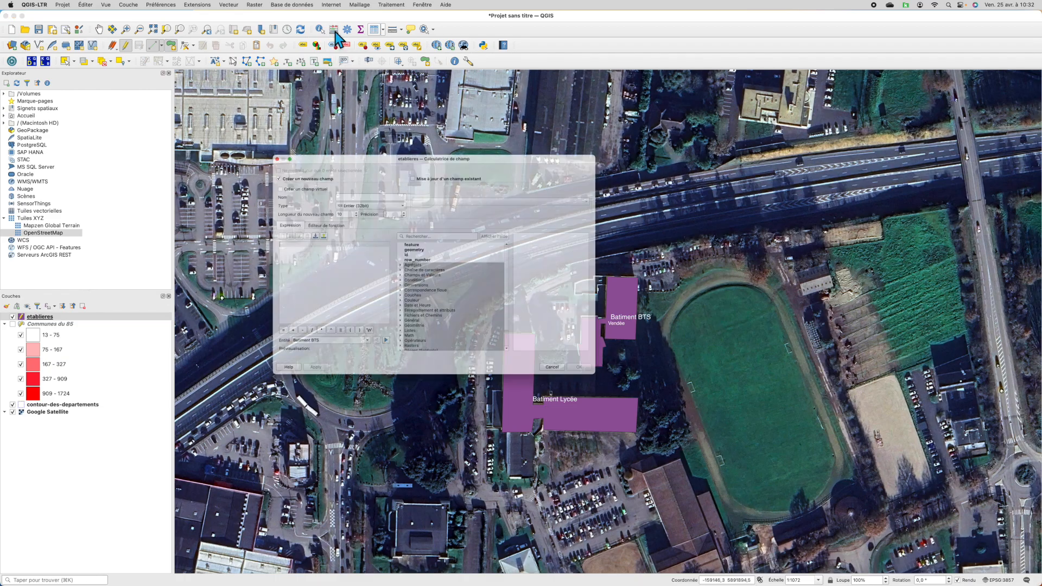
pyautogui.moveTo(394, 132); pyautogui.dragTo(210, 74)
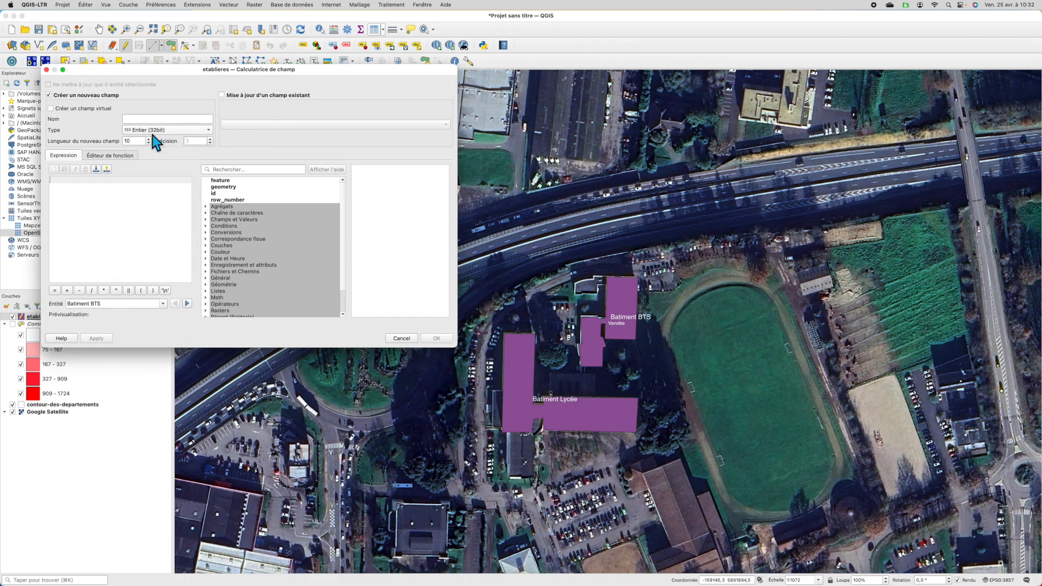
pyautogui.click(254, 98)
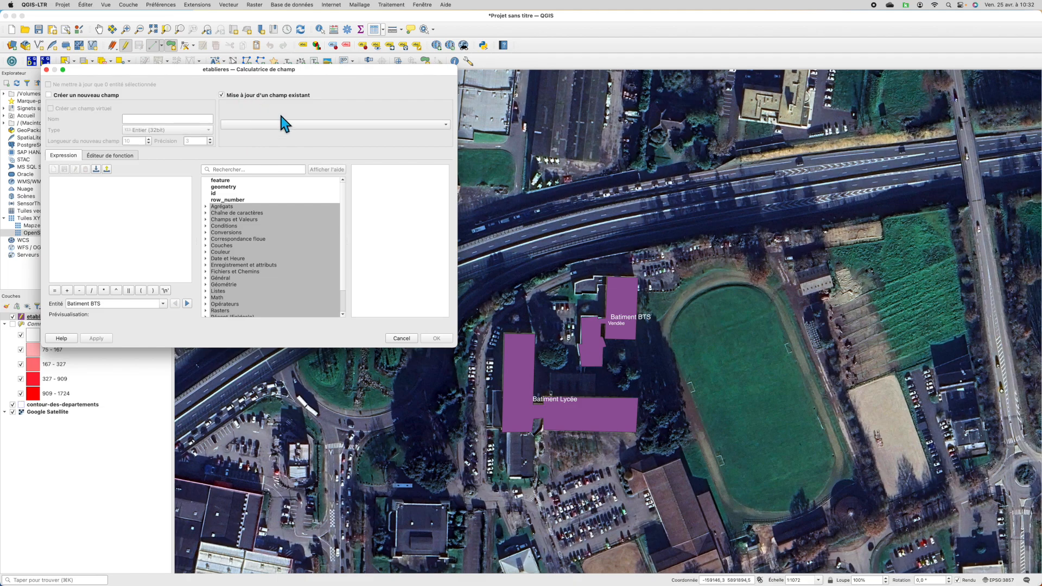
pyautogui.click(292, 126)
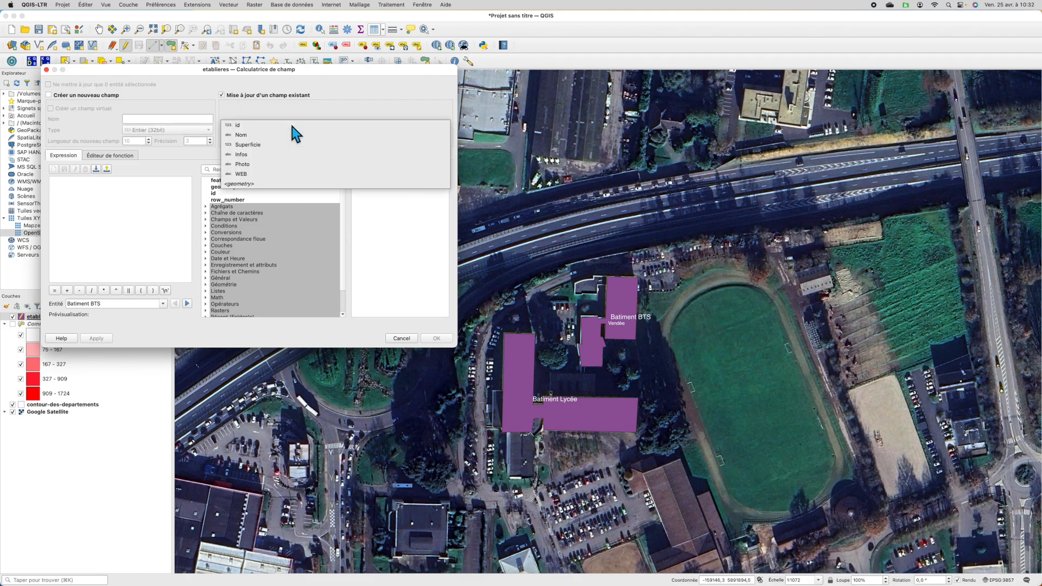
pyautogui.click(250, 145)
pyautogui.click(140, 192)
pyautogui.click(248, 171)
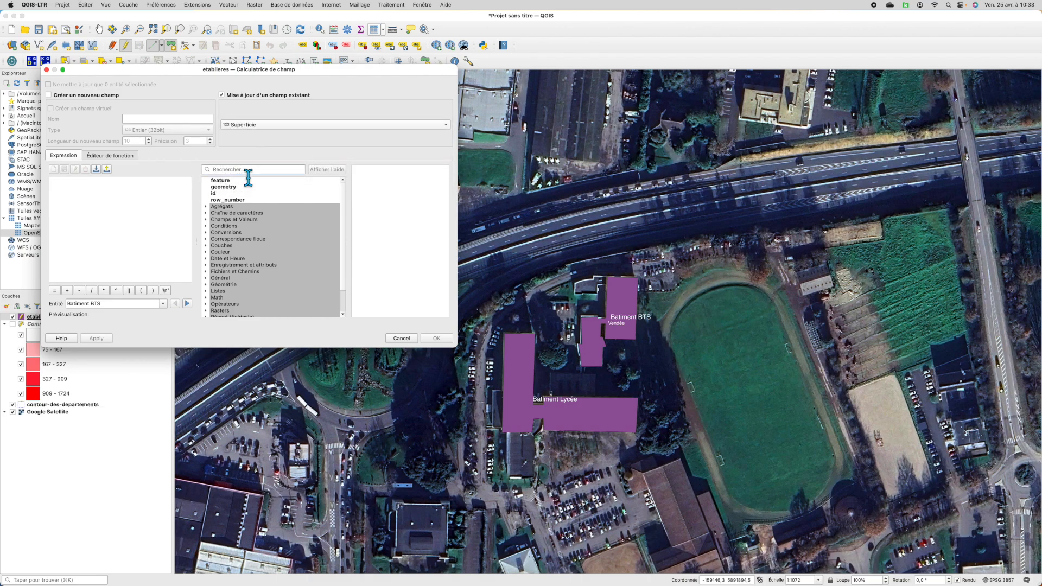
pyautogui.write('area')
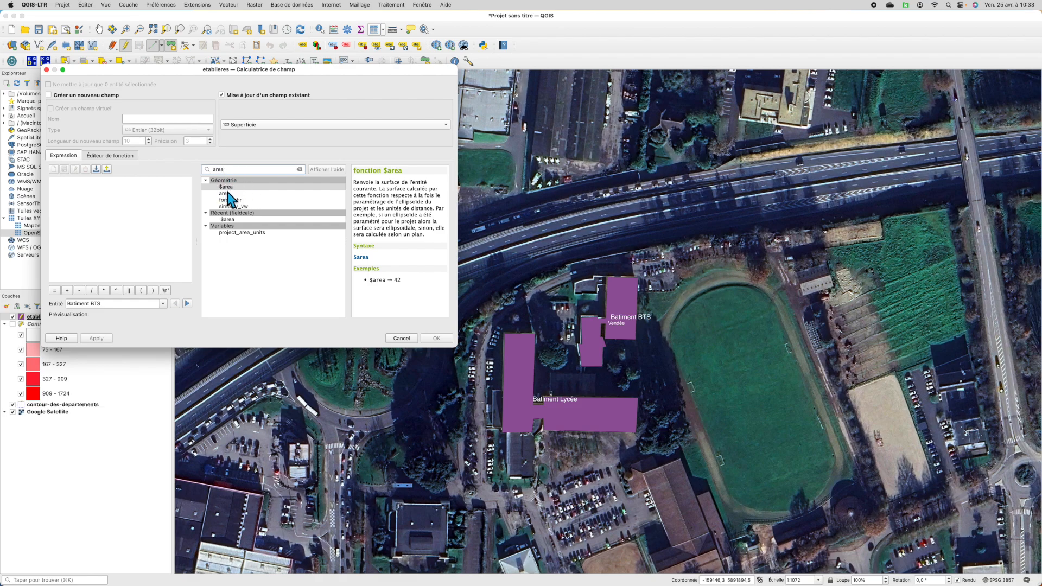
pyautogui.doubleClick(239, 188)
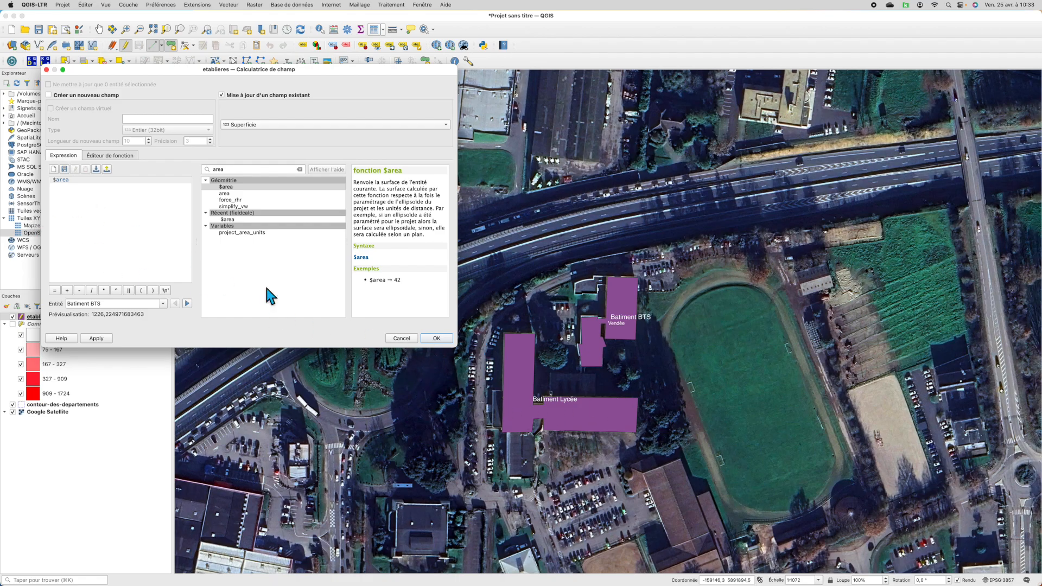
pyautogui.click(437, 339)
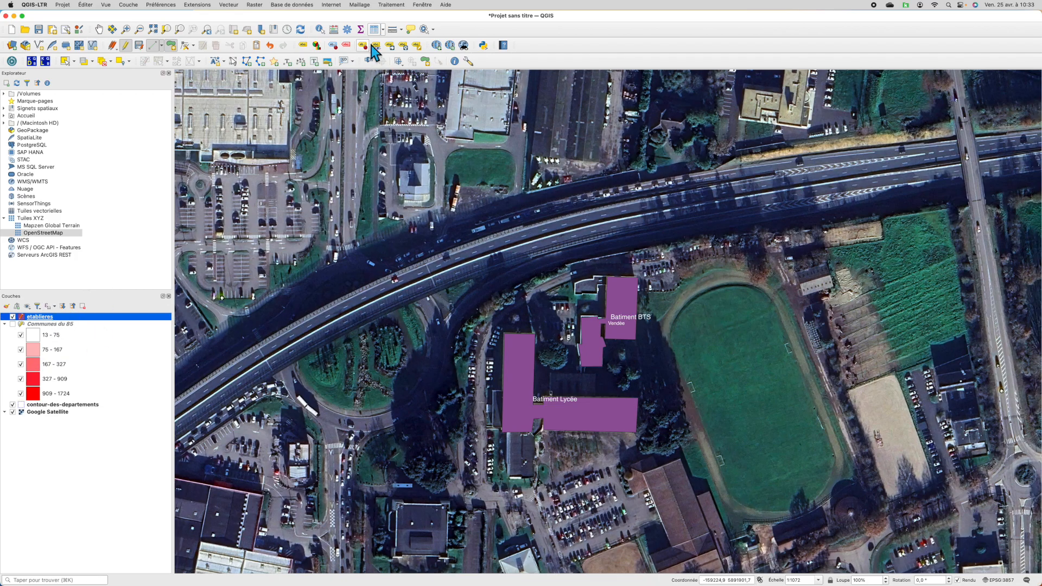
# - Open the etablieres attribute table and switch it to table view to check the buildings' Superficie values
pyautogui.click(373, 32)
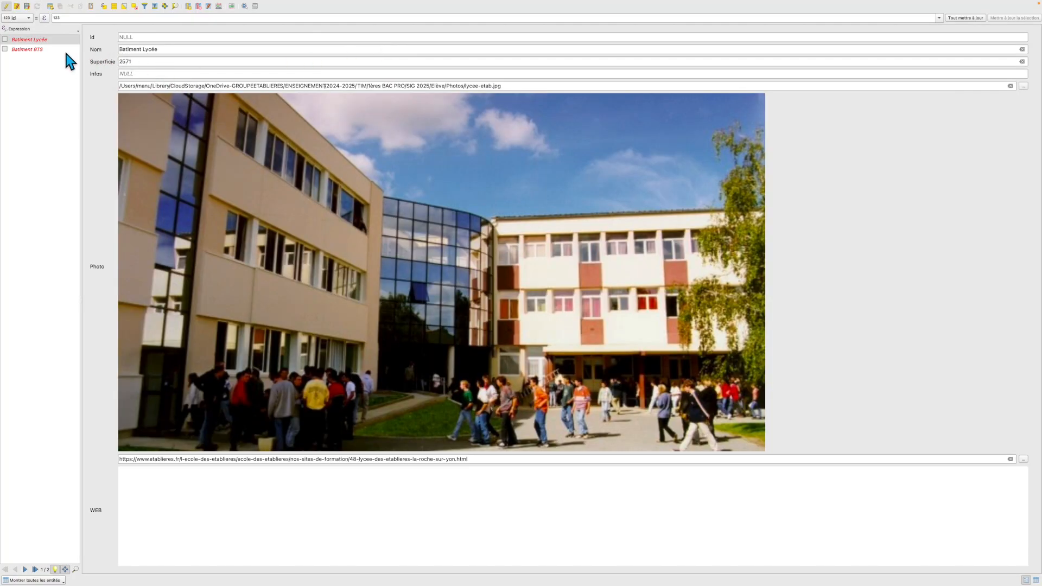
pyautogui.click(1034, 580)
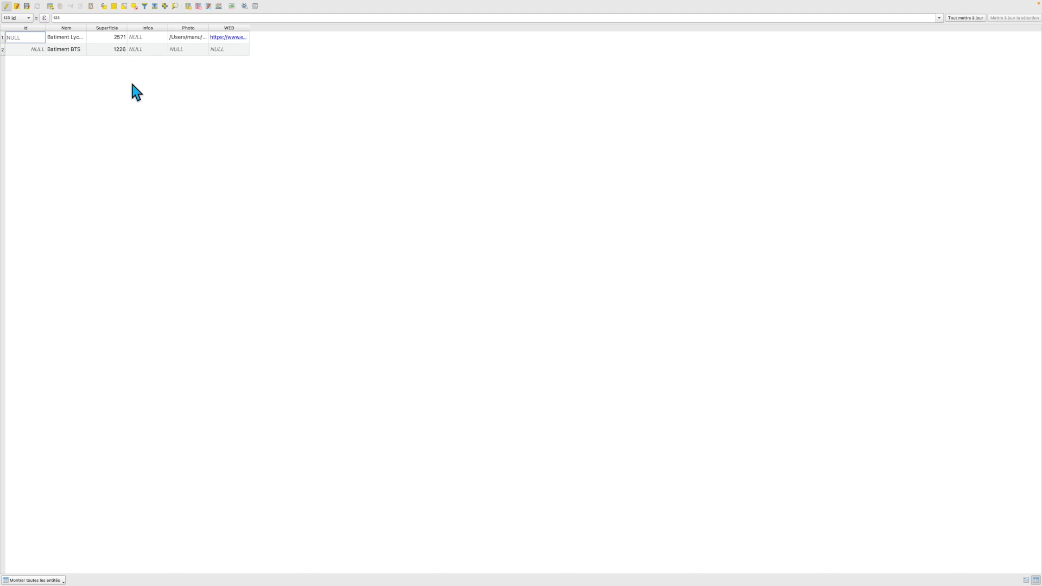
pyautogui.press('Return')
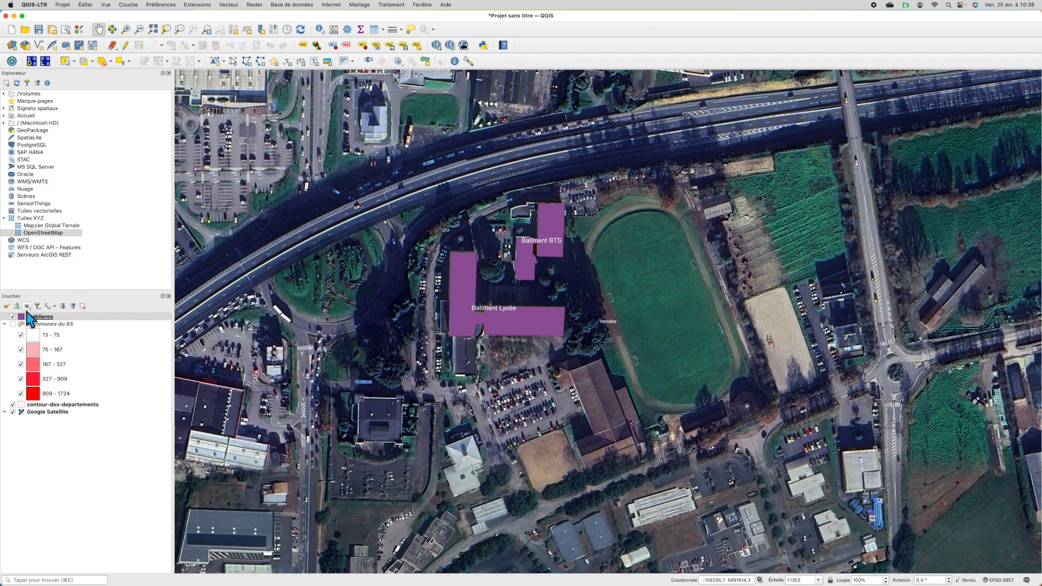
# - Hide the etablieres layer, show the Communes du 85 layer and frame the whole Vendée department on the map
pyautogui.click(12, 317)
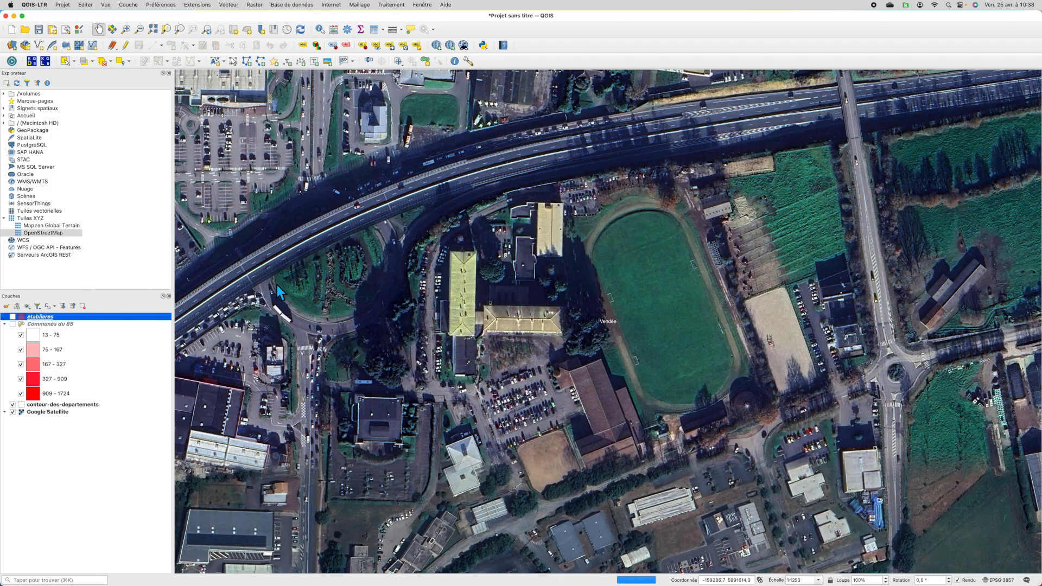
pyautogui.scroll(-7, 325, 290)
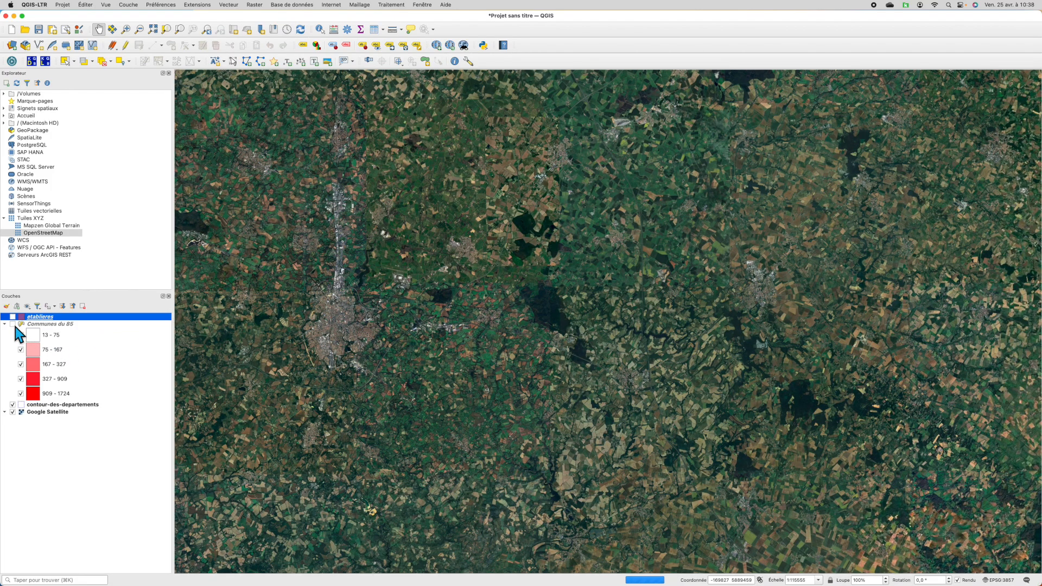
pyautogui.click(12, 324)
pyautogui.scroll(-3, 394, 336)
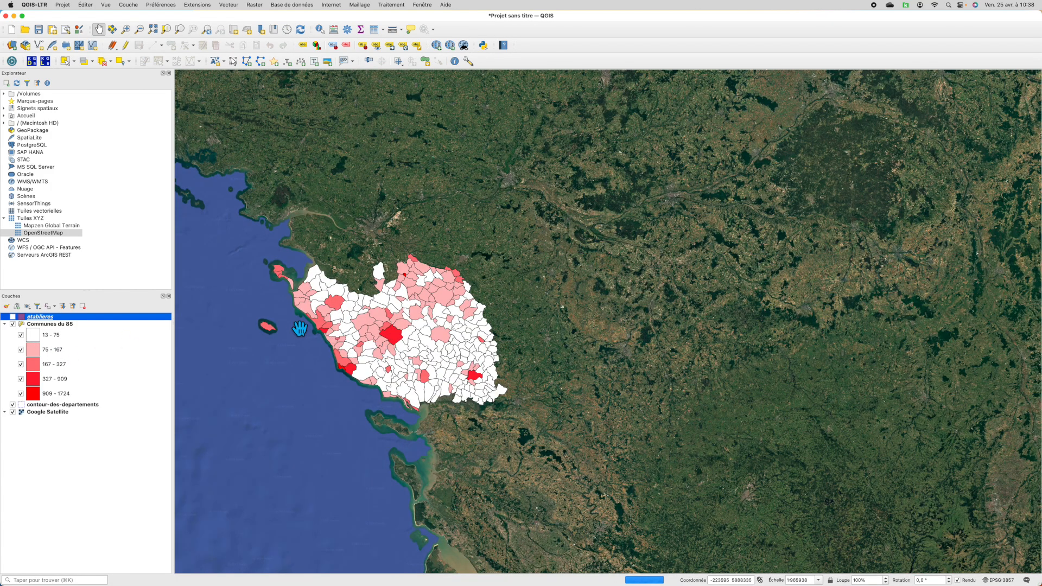
pyautogui.scroll(1, 299, 328)
pyautogui.moveTo(290, 326); pyautogui.dragTo(404, 325)
pyautogui.scroll(3, 375, 327)
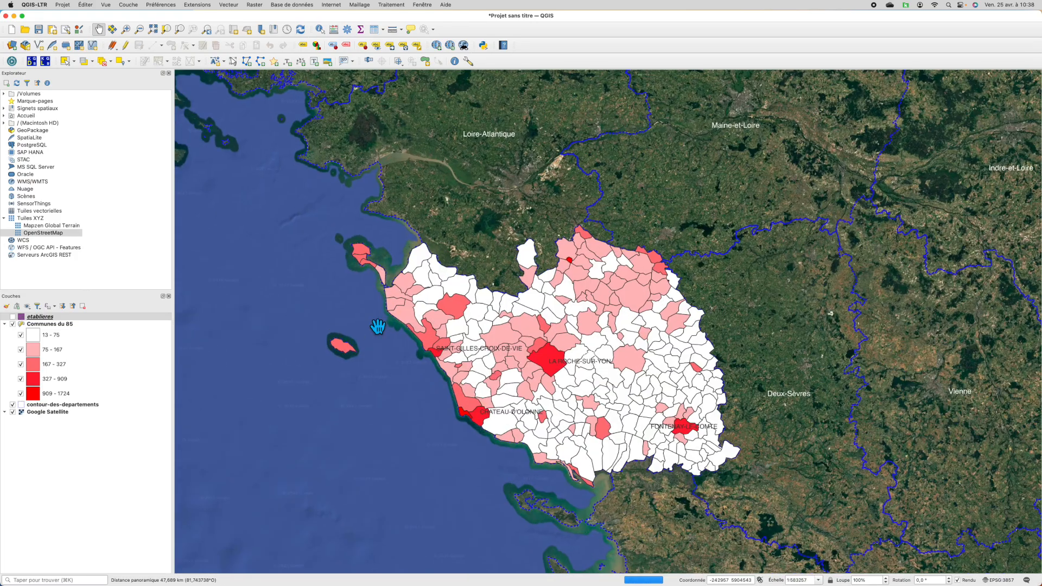
pyautogui.moveTo(412, 383); pyautogui.dragTo(390, 342)
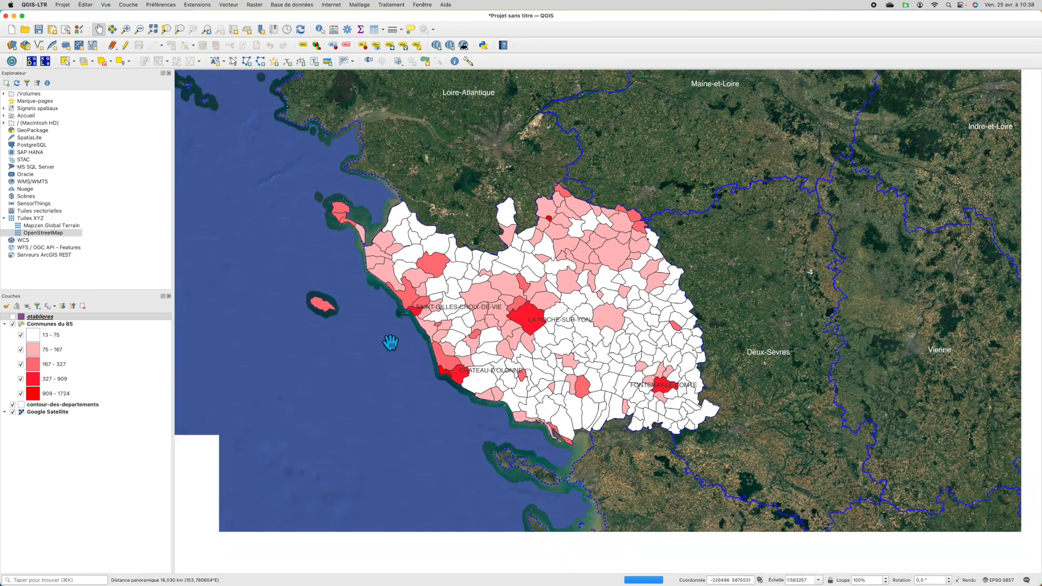
pyautogui.scroll(2, 391, 341)
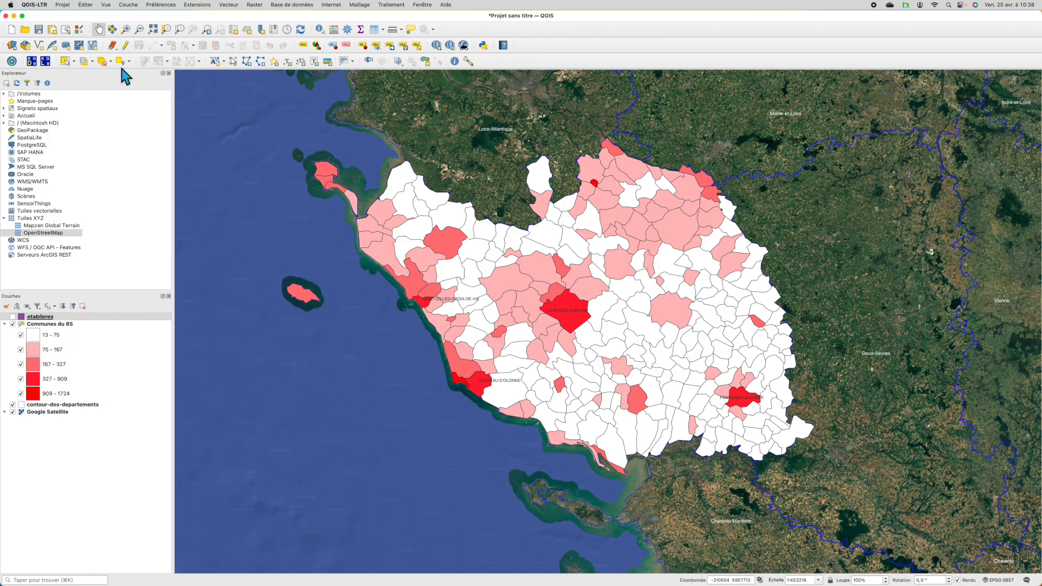
# - Create a new print layout titled "Densite de population en Vendée"
pyautogui.click(63, 5)
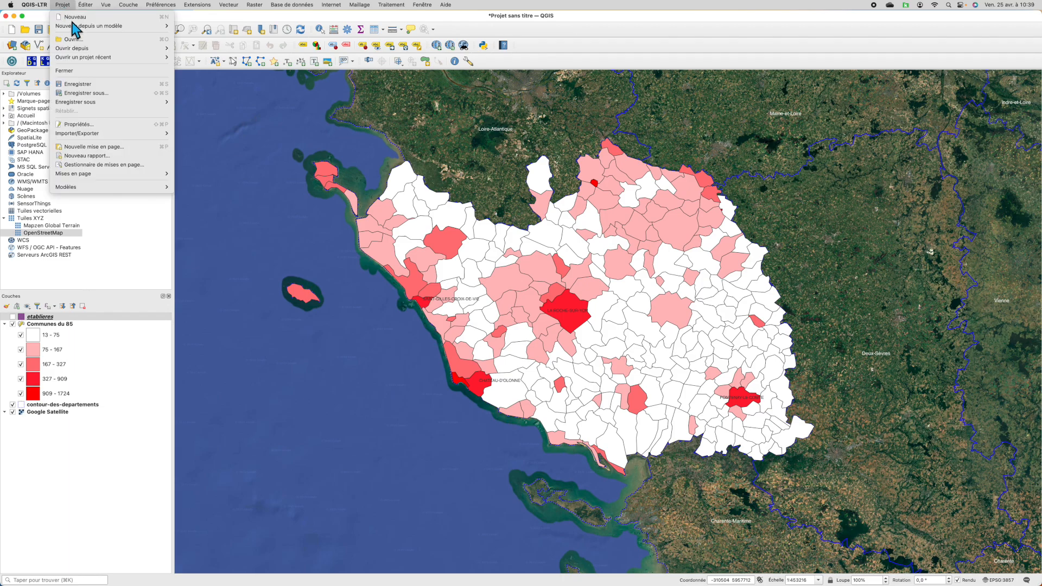
pyautogui.click(123, 147)
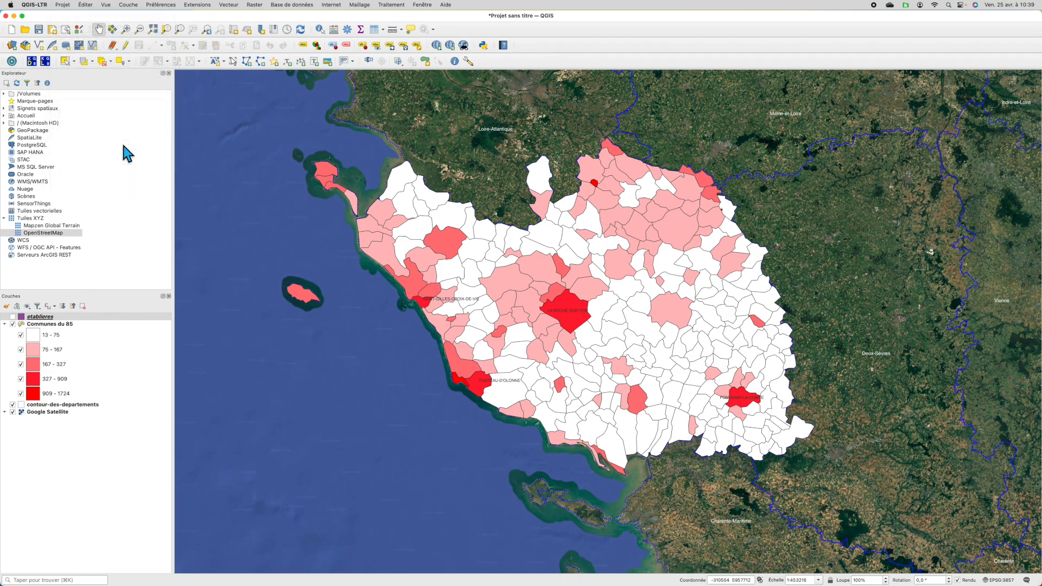
pyautogui.write('Densite de popu')
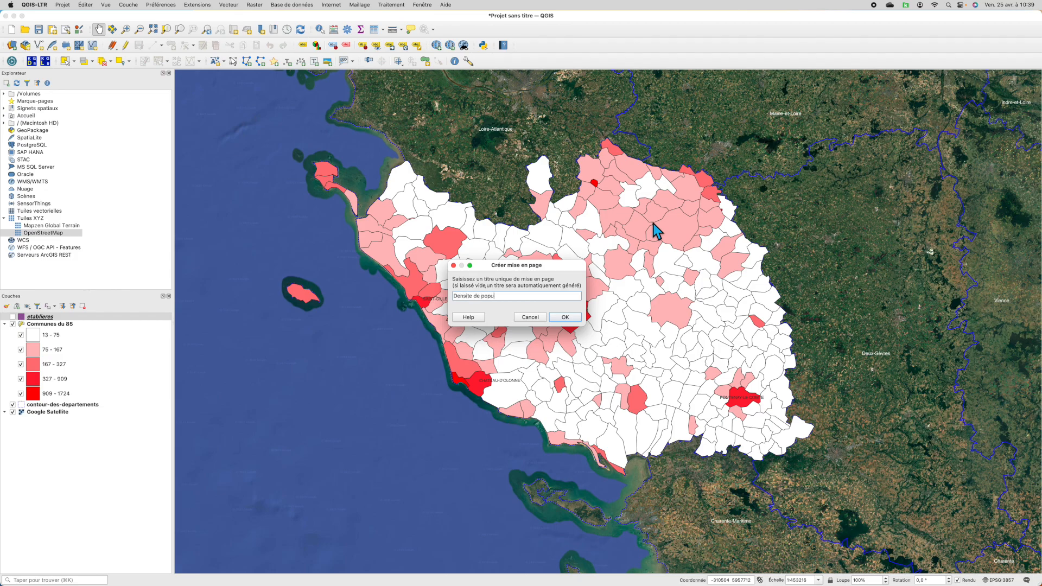
pyautogui.write('lation en Vendée')
pyautogui.click(568, 321)
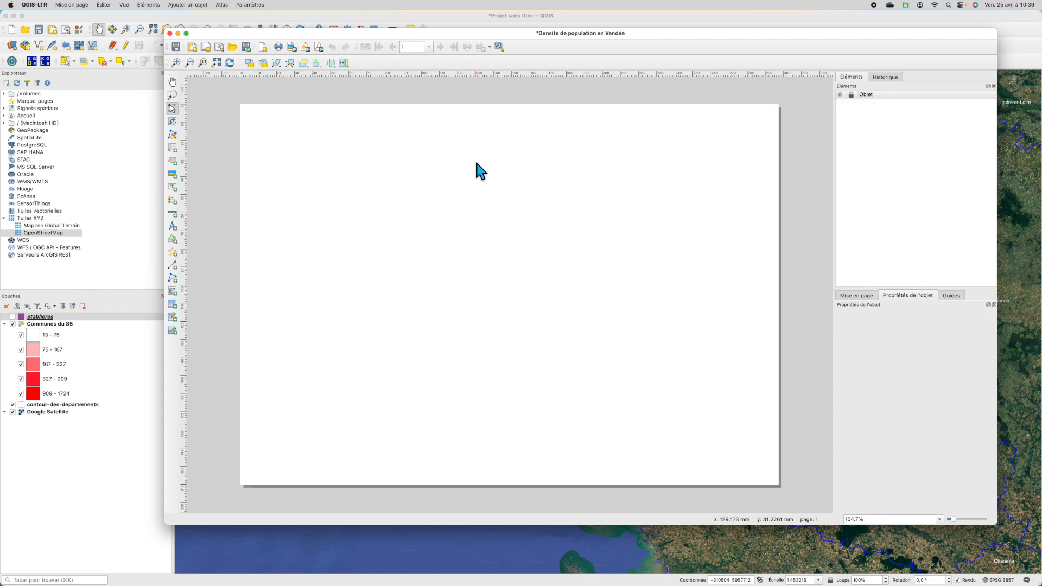
# - Add a wide label near the top of the page with the text "Carte de densité de population en Vendée"
pyautogui.click(173, 188)
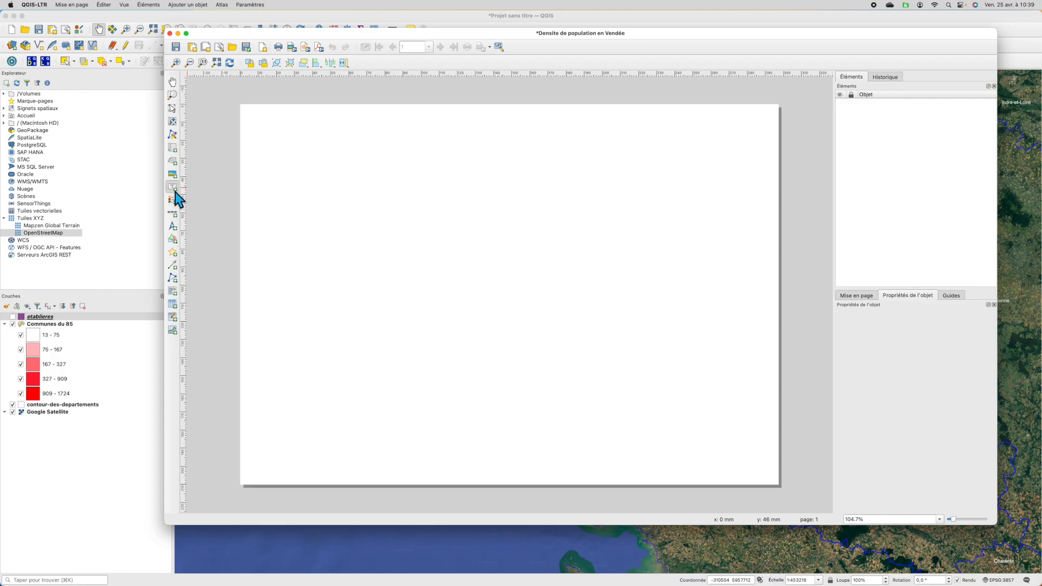
pyautogui.moveTo(307, 129); pyautogui.dragTo(709, 177)
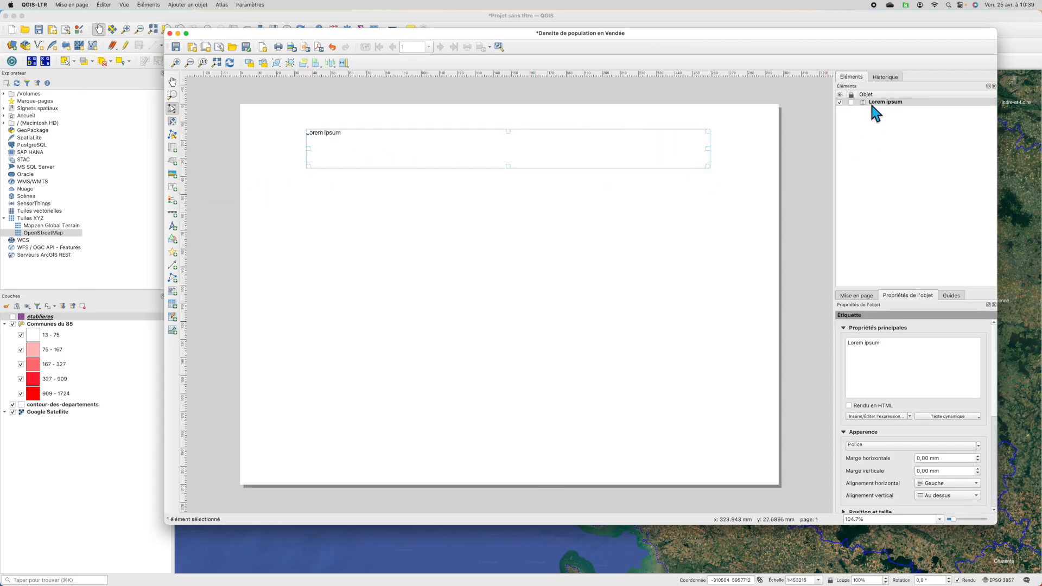
pyautogui.click(867, 299)
pyautogui.click(901, 297)
pyautogui.moveTo(908, 350); pyautogui.dragTo(843, 347)
pyautogui.write('Carte de densité de population en ve')
pyautogui.press('BackSpace')
pyautogui.press('BackSpace')
pyautogui.write('Vendée')
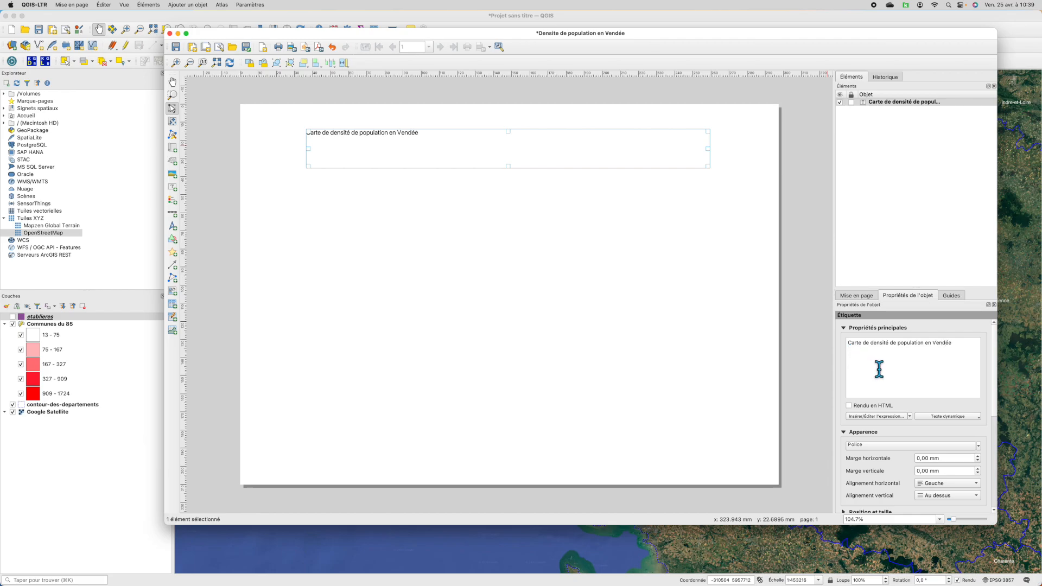
# - Try the En dessous vertical alignment on the title label and return it to Au dessus
pyautogui.scroll(-2, 882, 367)
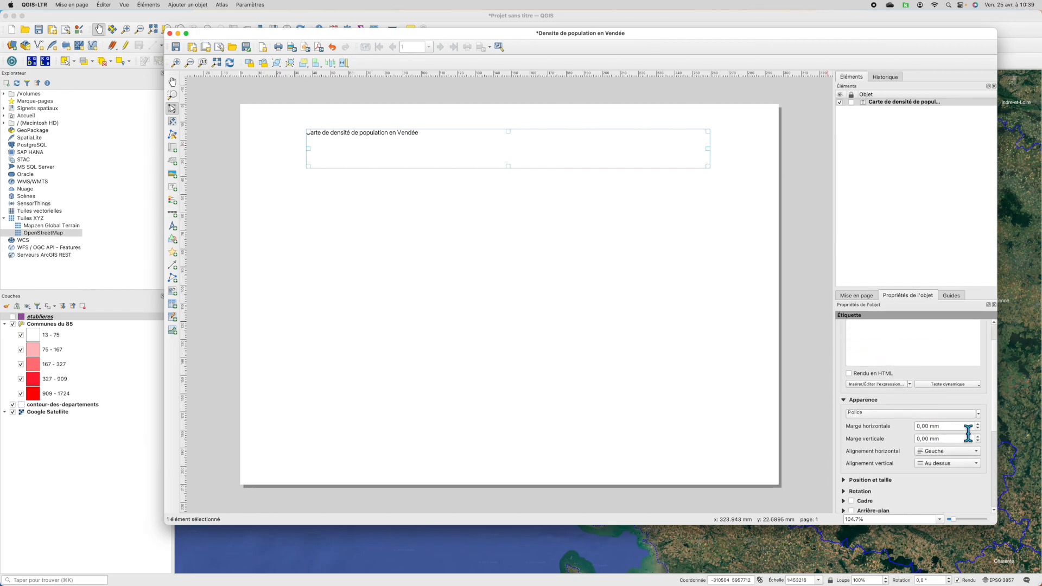
pyautogui.scroll(-2, 938, 460)
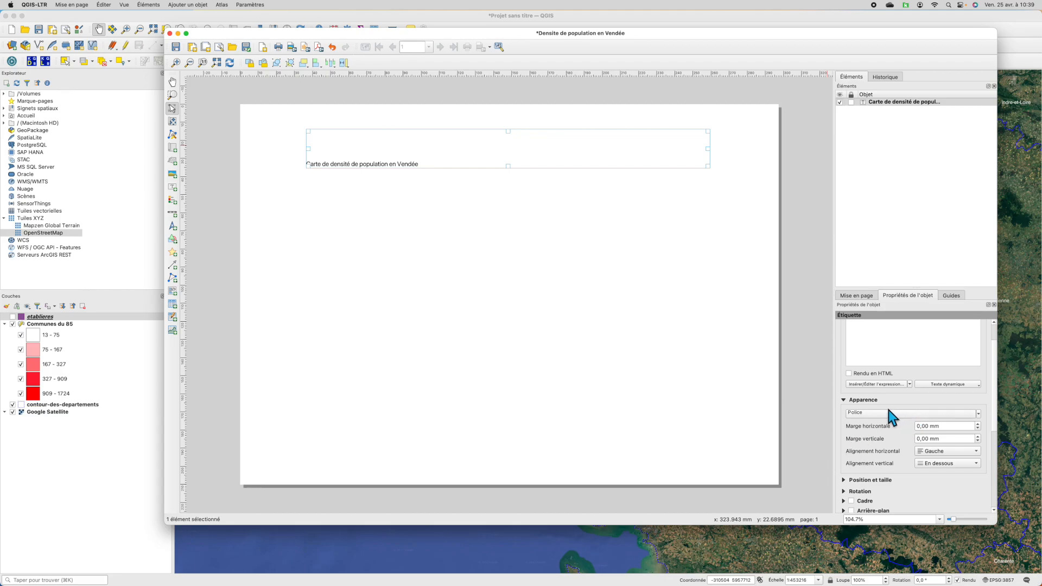
pyautogui.click(941, 465)
pyautogui.click(944, 450)
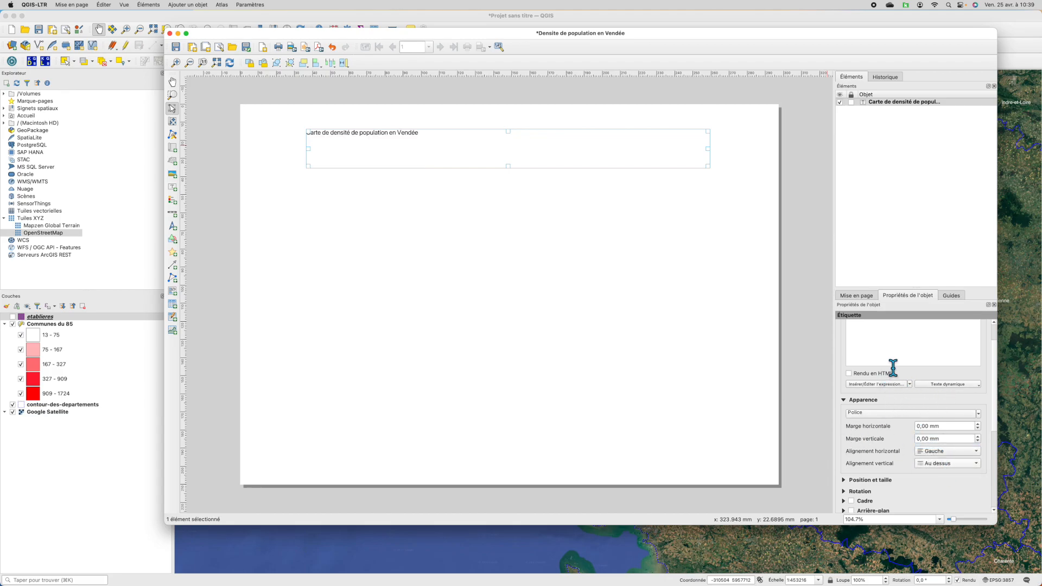
pyautogui.scroll(2, 903, 377)
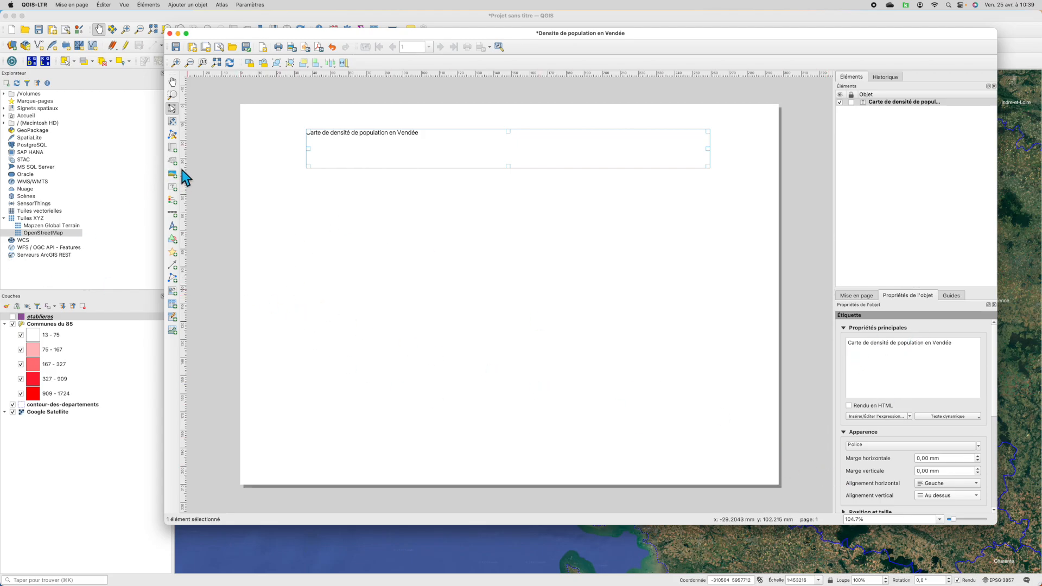
# - Add a map of the Vendée communes beneath the title label, matching the label's width
pyautogui.click(172, 147)
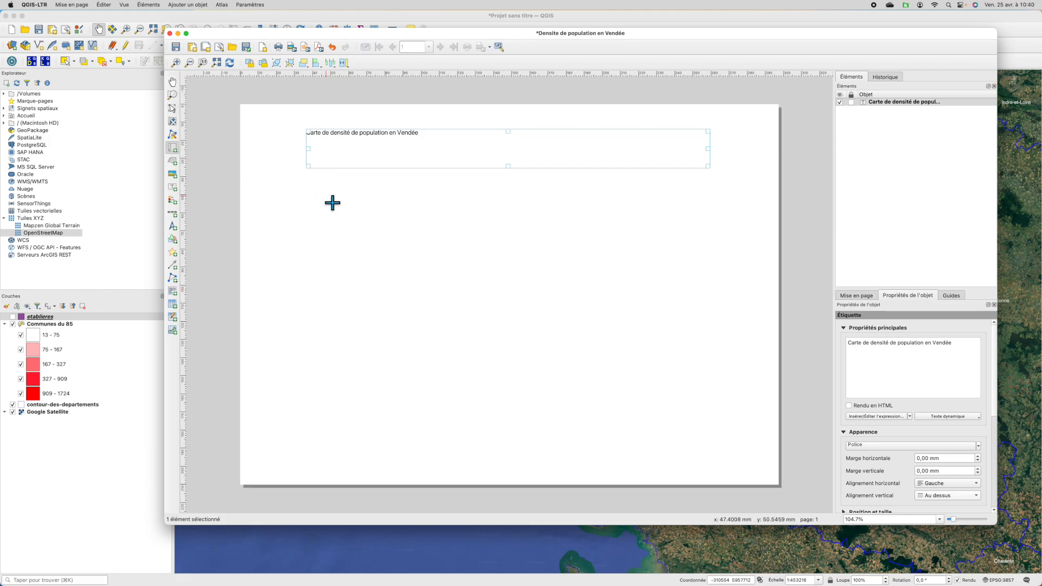
pyautogui.moveTo(308, 179); pyautogui.dragTo(712, 402)
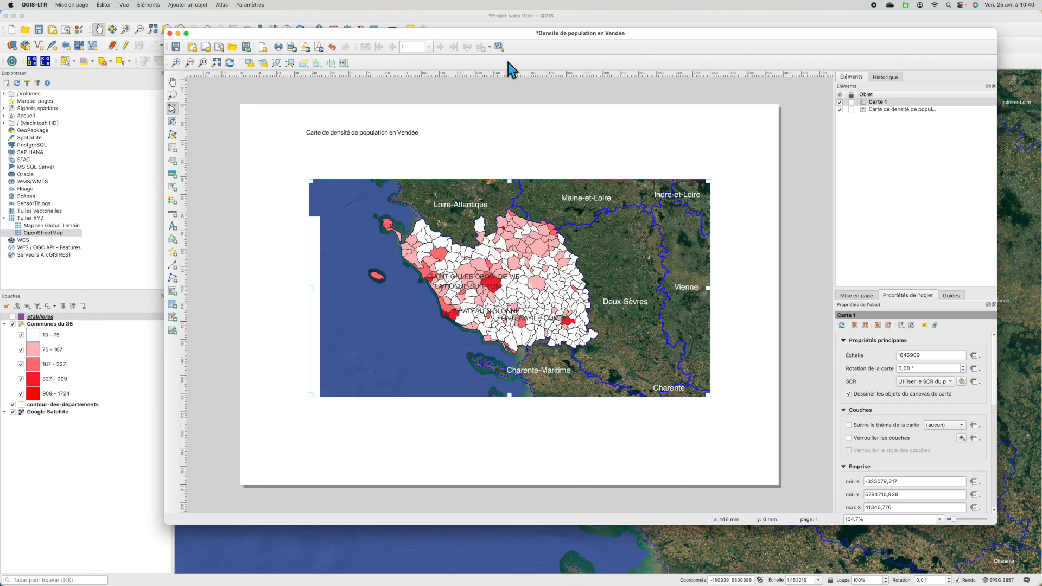
pyautogui.moveTo(508, 34); pyautogui.dragTo(503, 74)
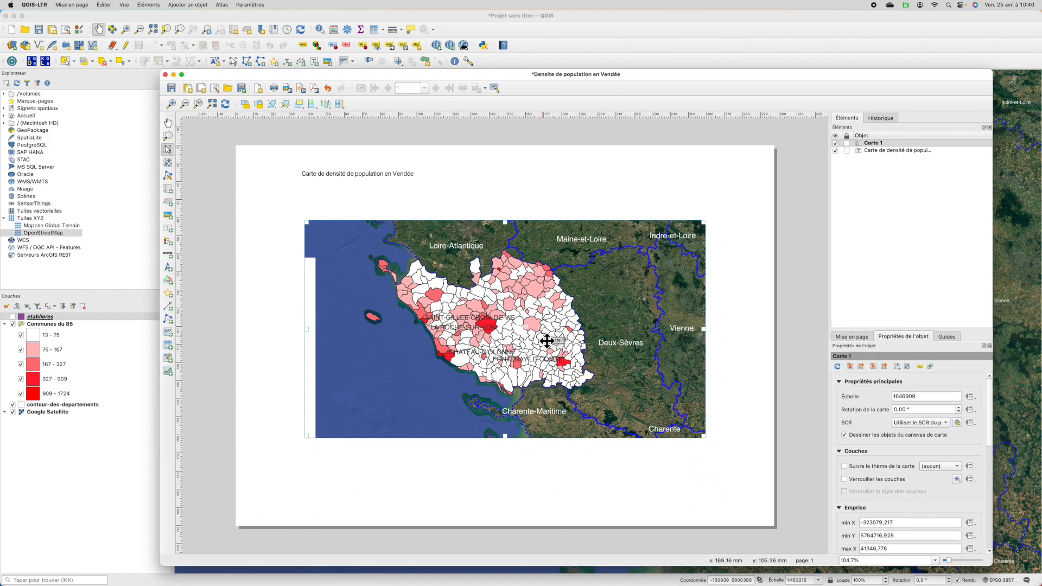
# - Add a legend and place it in the page's lower-left corner, overlapping the map's corner
pyautogui.click(168, 242)
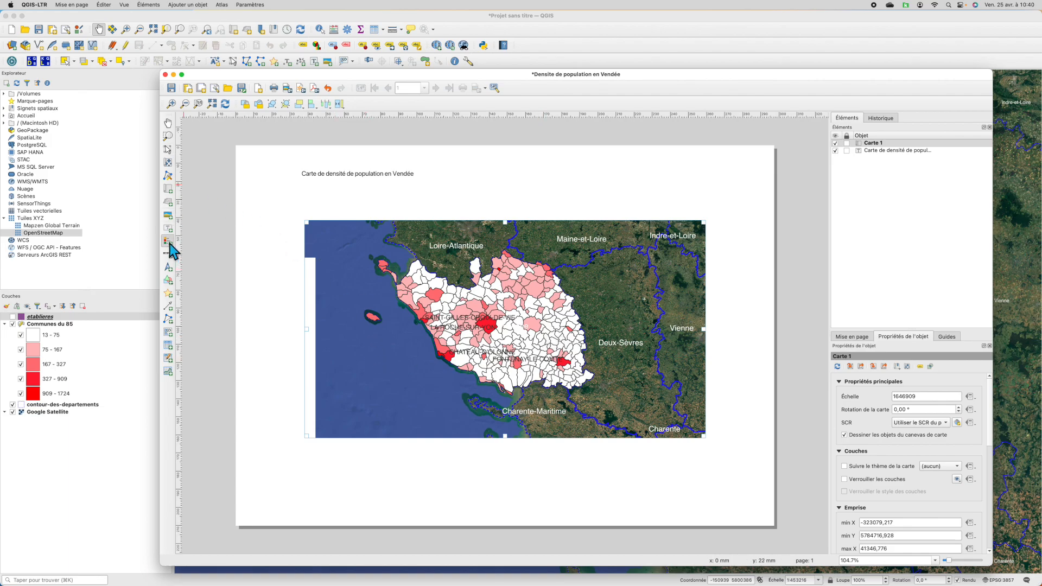
pyautogui.moveTo(308, 447); pyautogui.dragTo(377, 464)
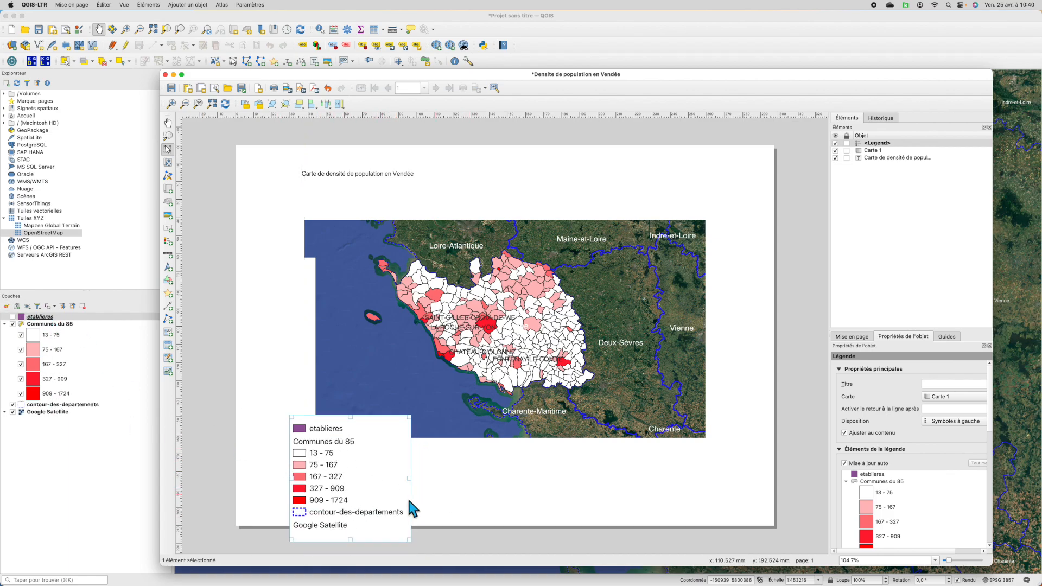
pyautogui.moveTo(365, 482); pyautogui.dragTo(341, 457)
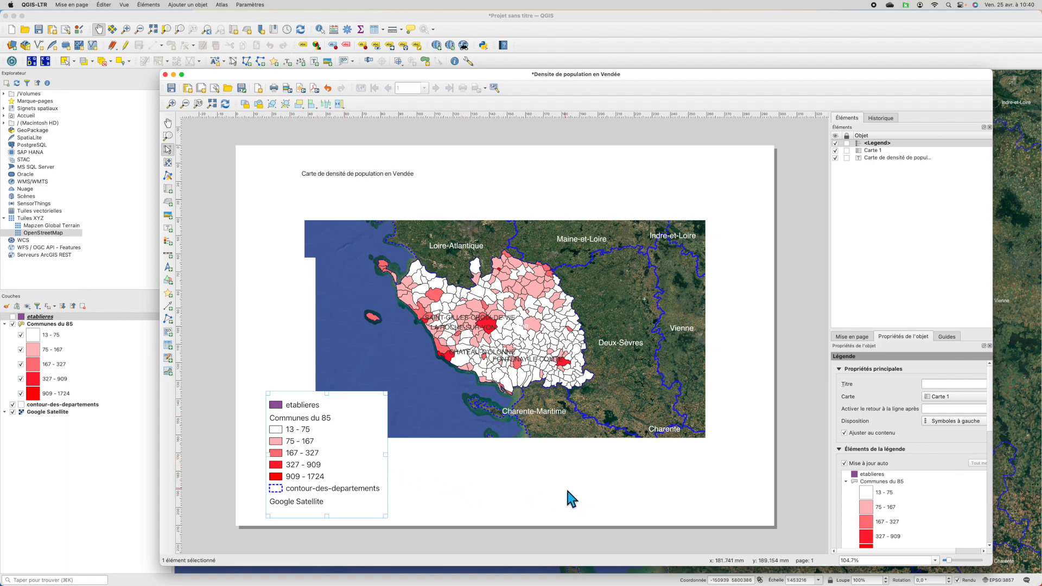
# - Add a scale bar to the layout and place it just beneath the map's lower-right corner
pyautogui.click(167, 254)
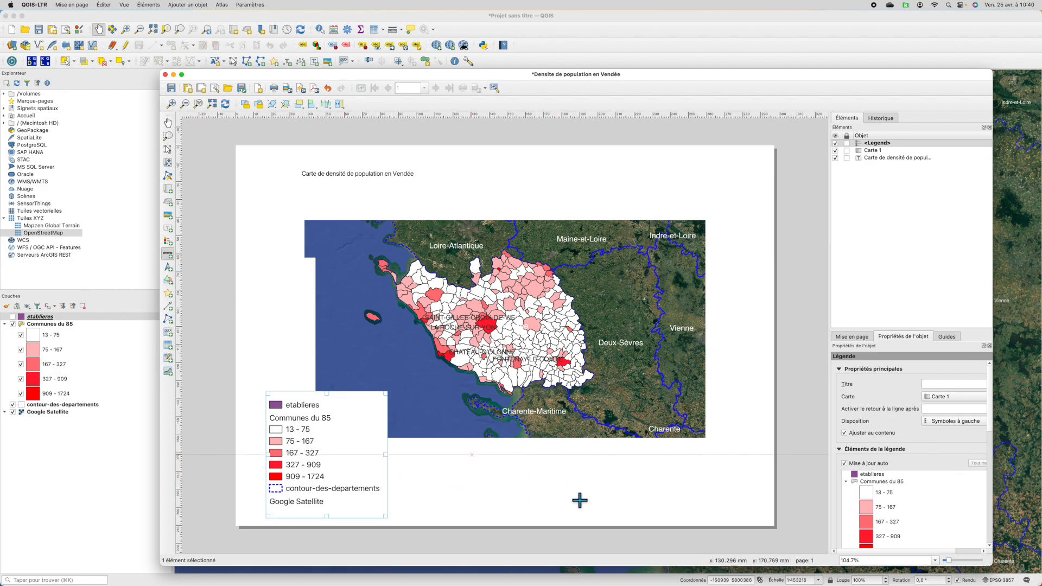
pyautogui.moveTo(503, 461); pyautogui.dragTo(715, 478)
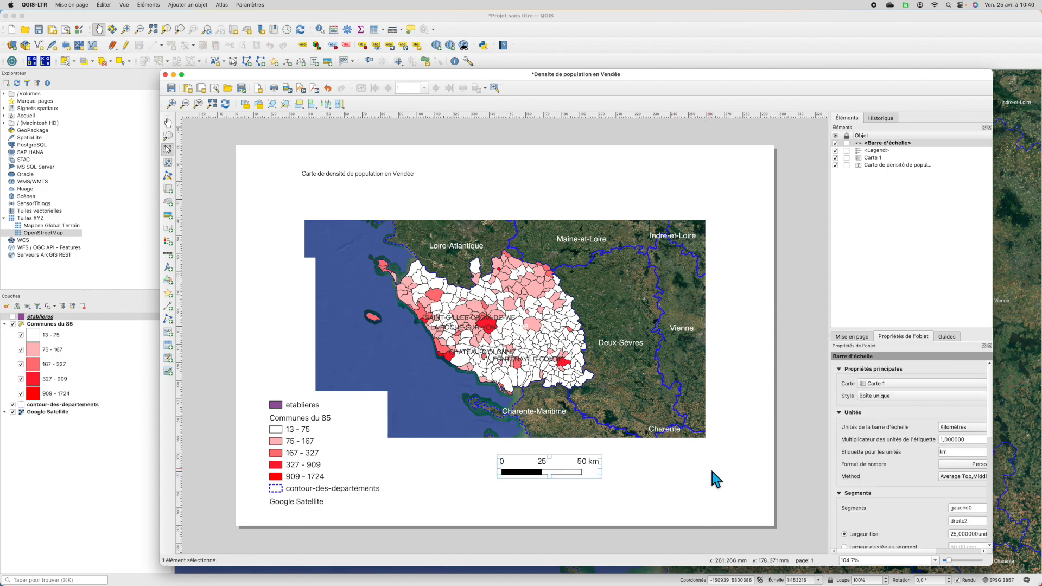
pyautogui.moveTo(570, 463); pyautogui.dragTo(667, 453)
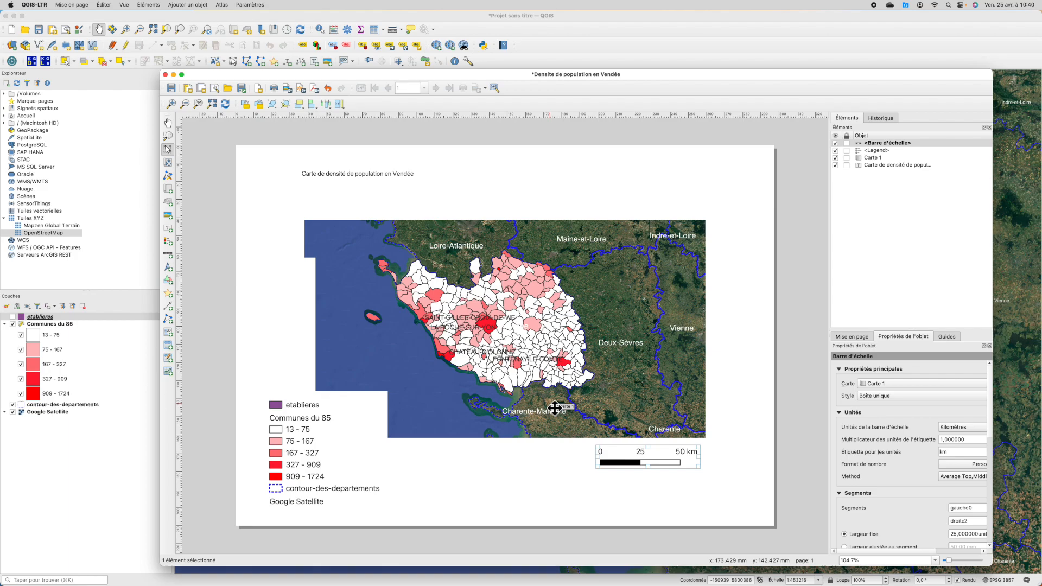
# - Change the title label's text colour to dark blue from the recent colours
pyautogui.click(325, 174)
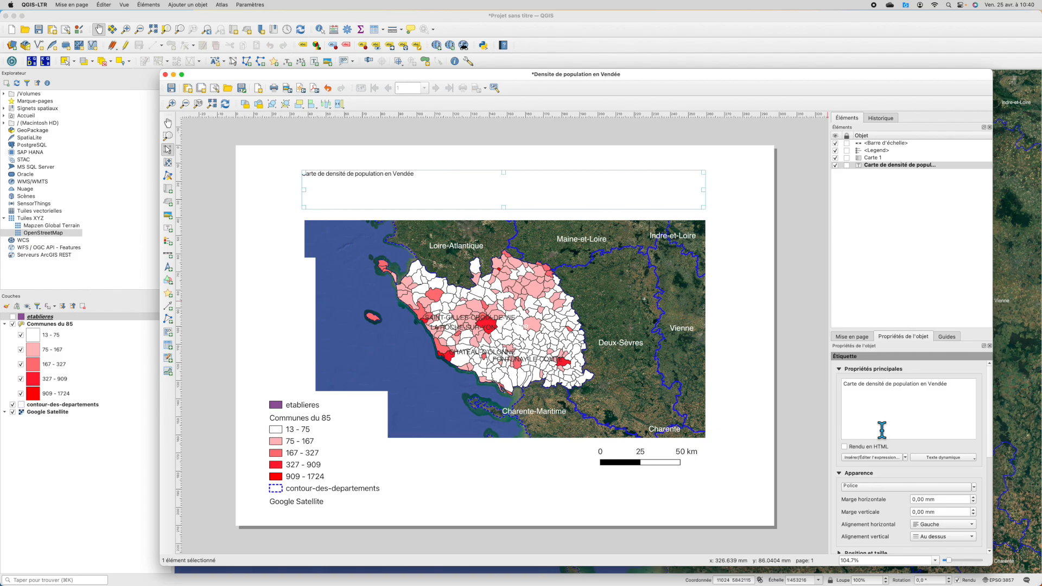
pyautogui.click(977, 488)
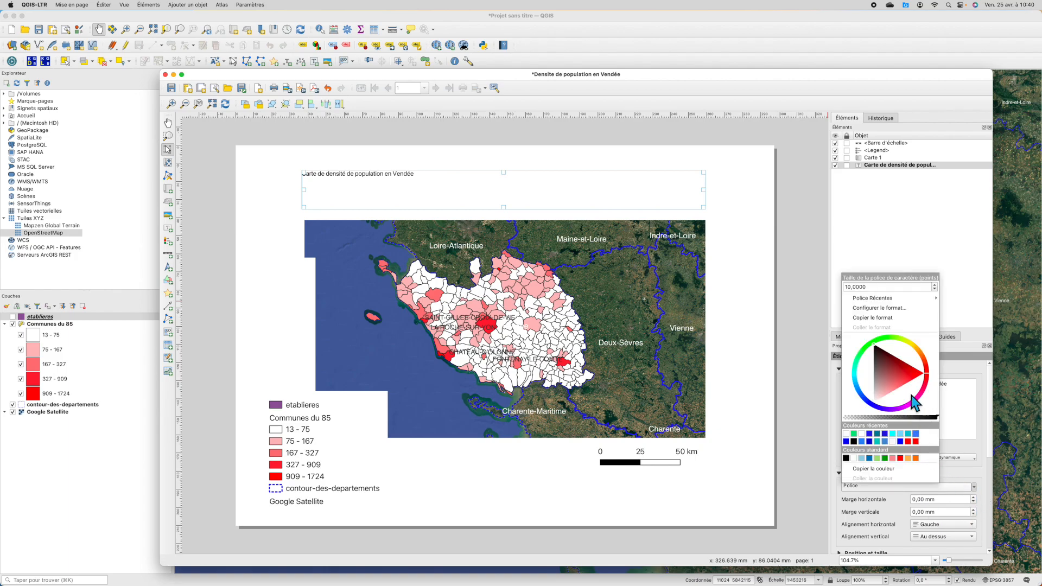
pyautogui.click(887, 433)
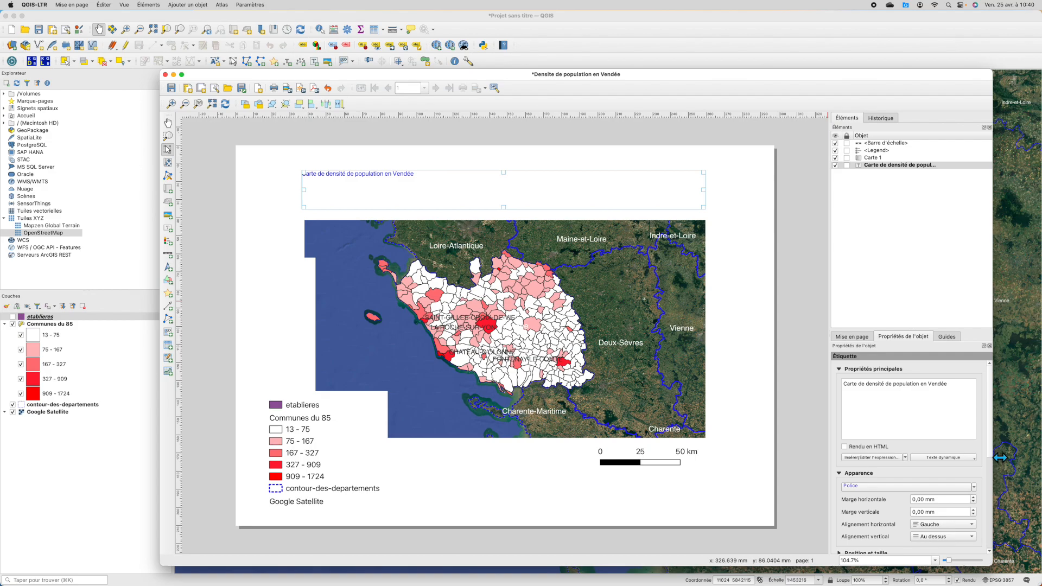
# - Set the title label's height to 20.566 mm in its position and size settings
pyautogui.scroll(-5, 912, 461)
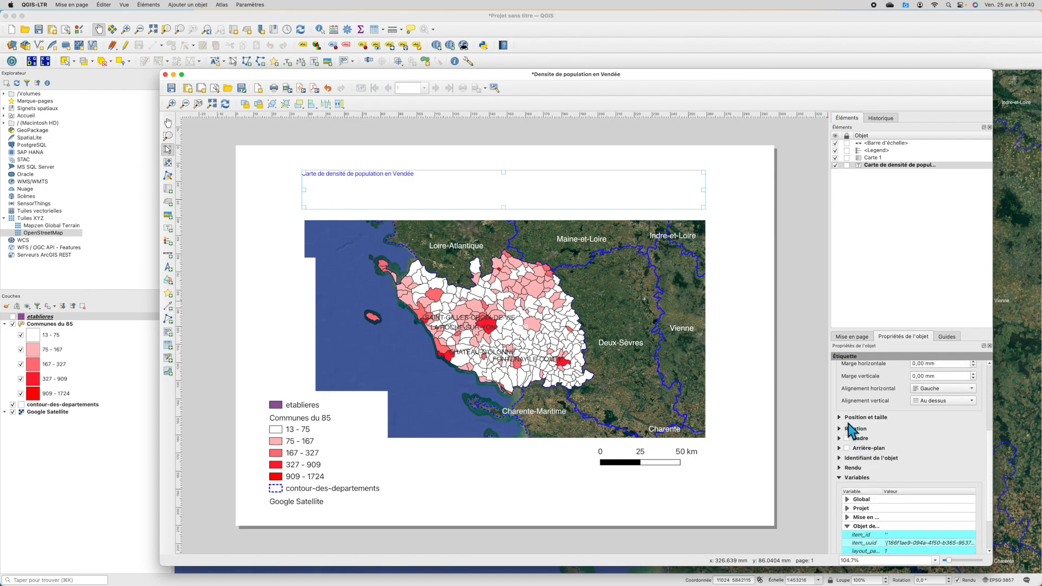
pyautogui.click(844, 418)
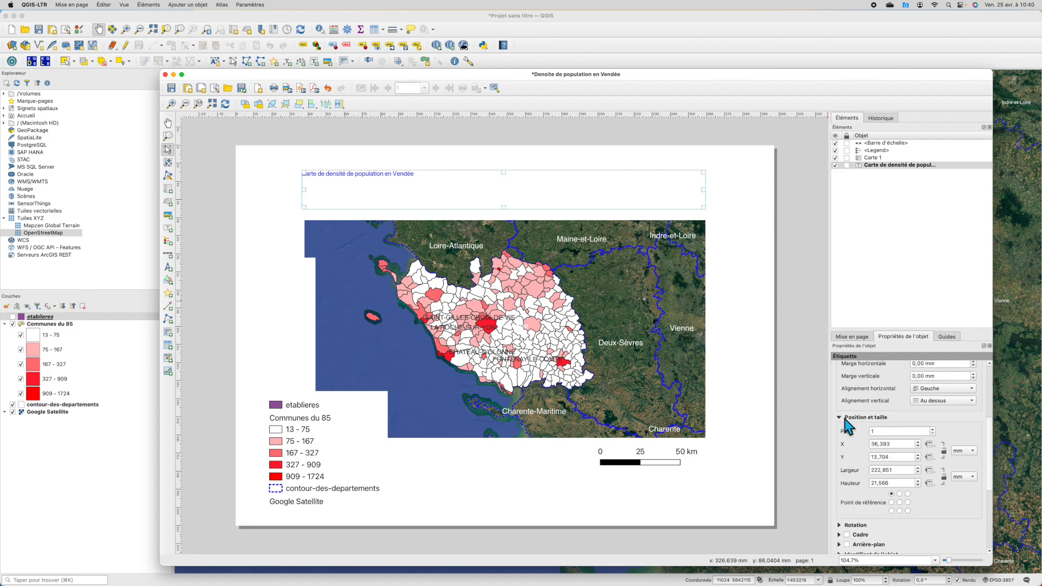
pyautogui.click(917, 481)
pyautogui.click(917, 481)
pyautogui.click(919, 486)
pyautogui.click(918, 485)
pyautogui.click(918, 486)
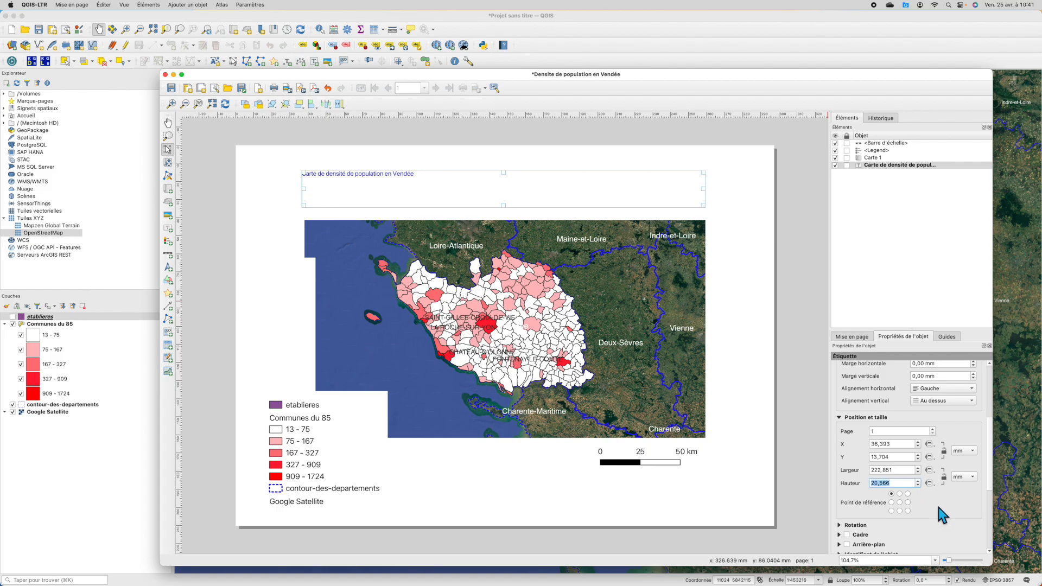
# - Set the title label's font size to 26 points
pyautogui.scroll(-5, 932, 518)
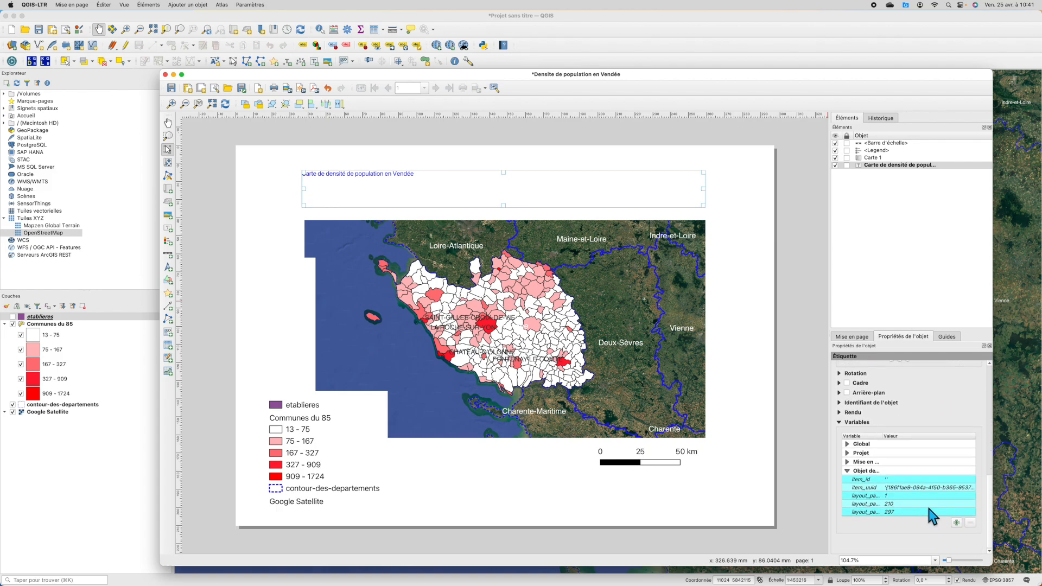
pyautogui.scroll(10, 925, 510)
pyautogui.scroll(3, 923, 488)
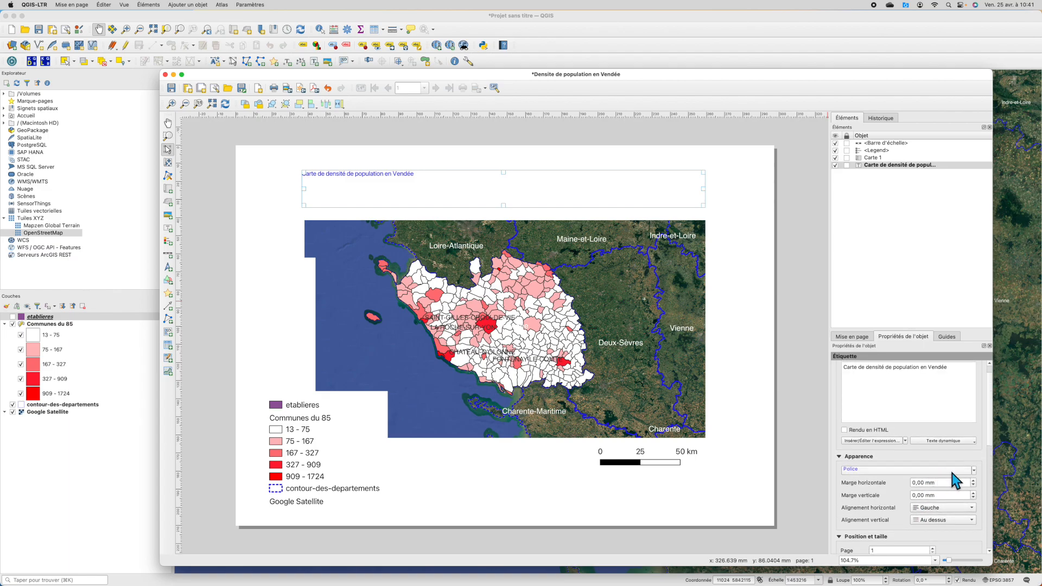
pyautogui.click(970, 471)
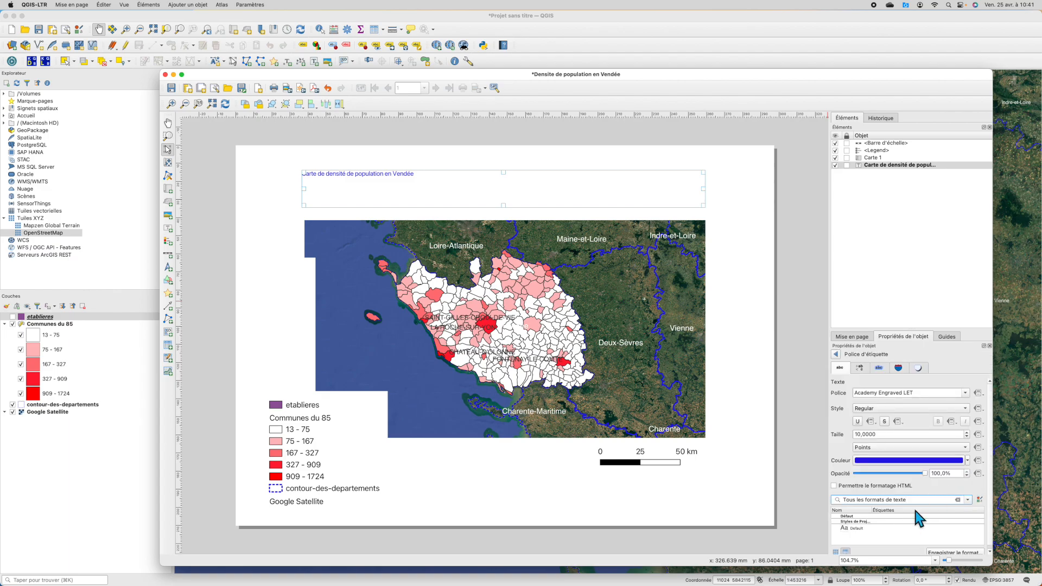
pyautogui.scroll(11, 968, 434)
pyautogui.scroll(5, 968, 435)
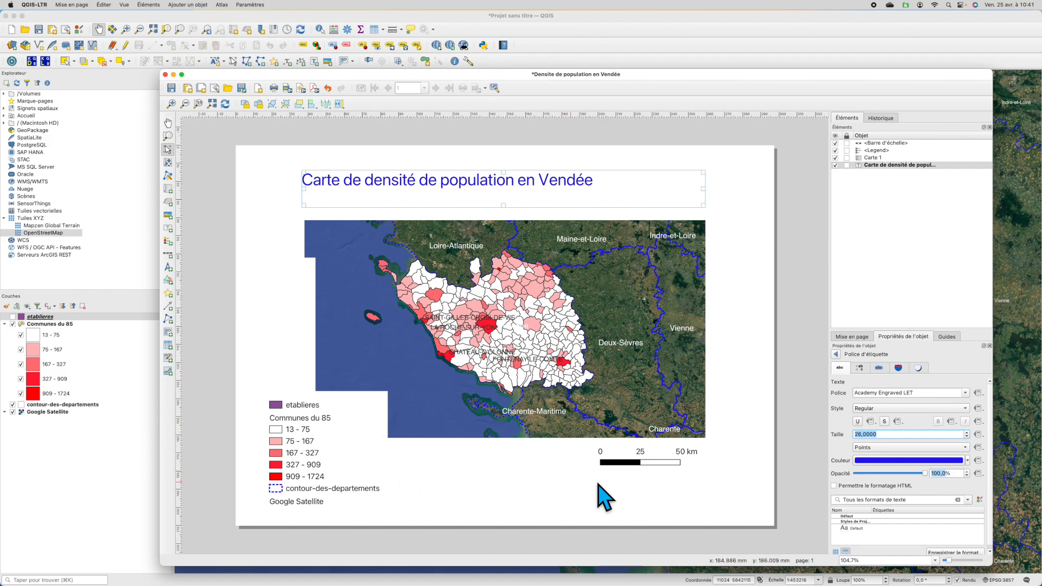
# - Review the print settings for the layout, accepting the WMS notice, and cancel without printing
pyautogui.click(278, 90)
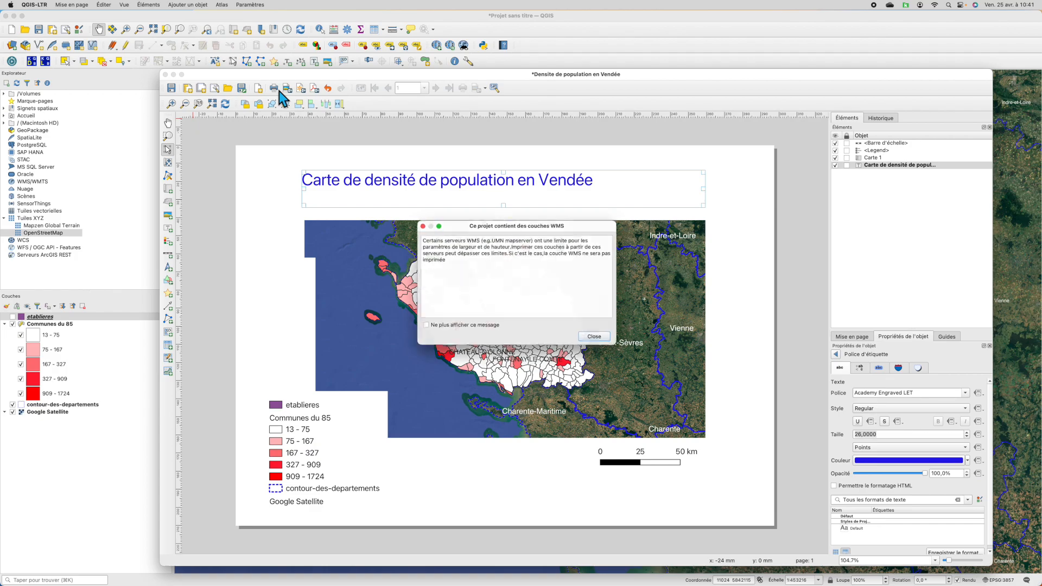
pyautogui.click(597, 340)
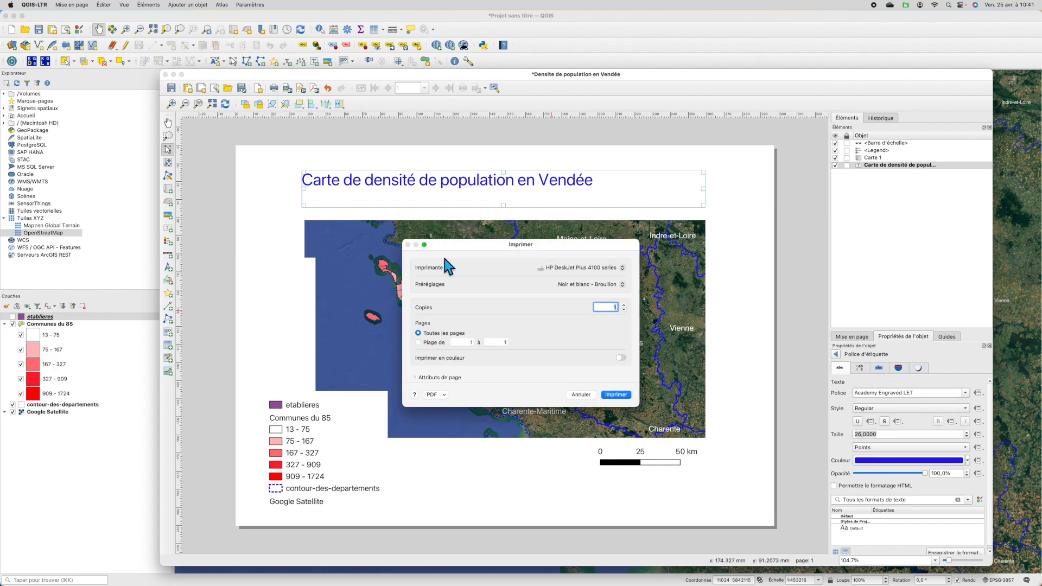
pyautogui.click(590, 395)
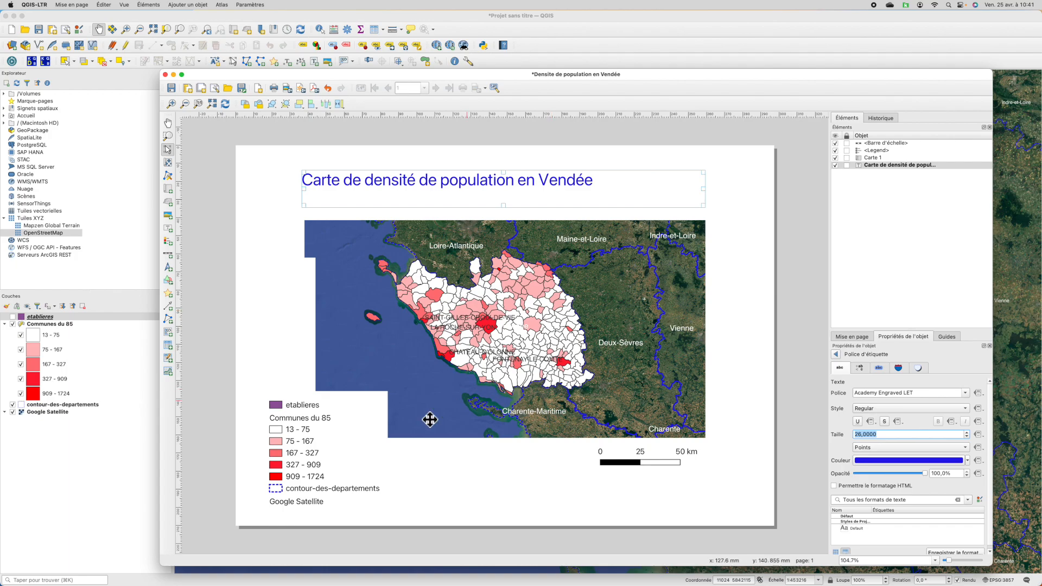
# - Close the layout and reorder the layers as Communes du 85, contour-des-departements, Google Satellite, etablieres
pyautogui.click(166, 75)
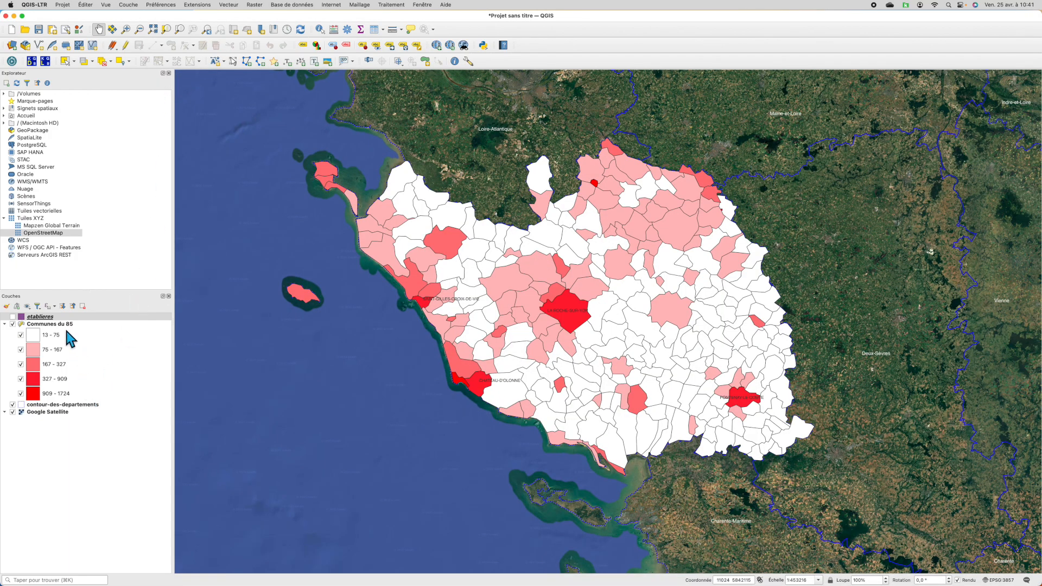
pyautogui.moveTo(52, 317); pyautogui.dragTo(60, 434)
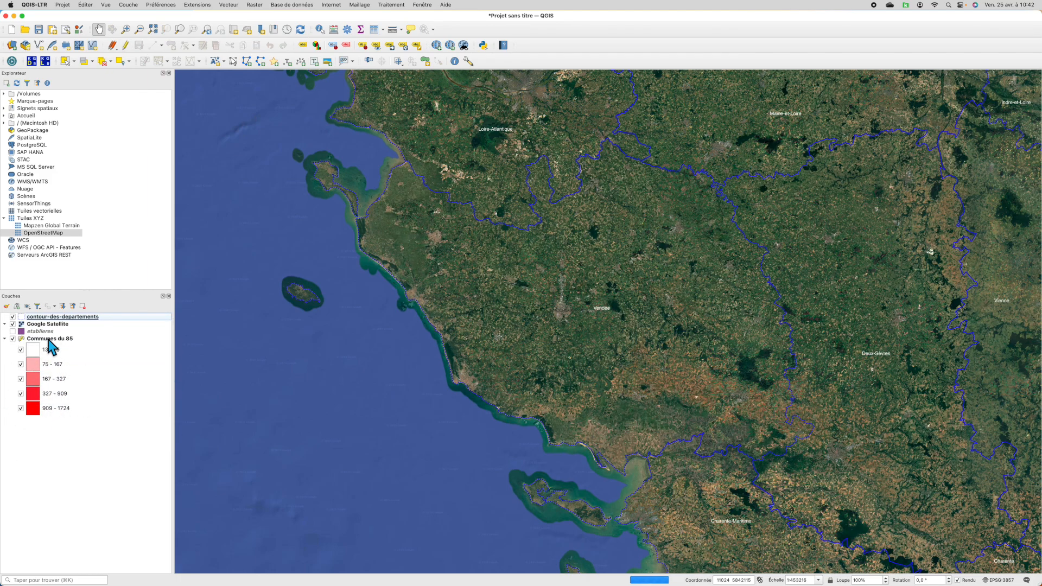
pyautogui.moveTo(51, 324)
pyautogui.mouseDown()
pyautogui.moveTo(51, 350)
pyautogui.moveTo(50, 316)
pyautogui.mouseUp()
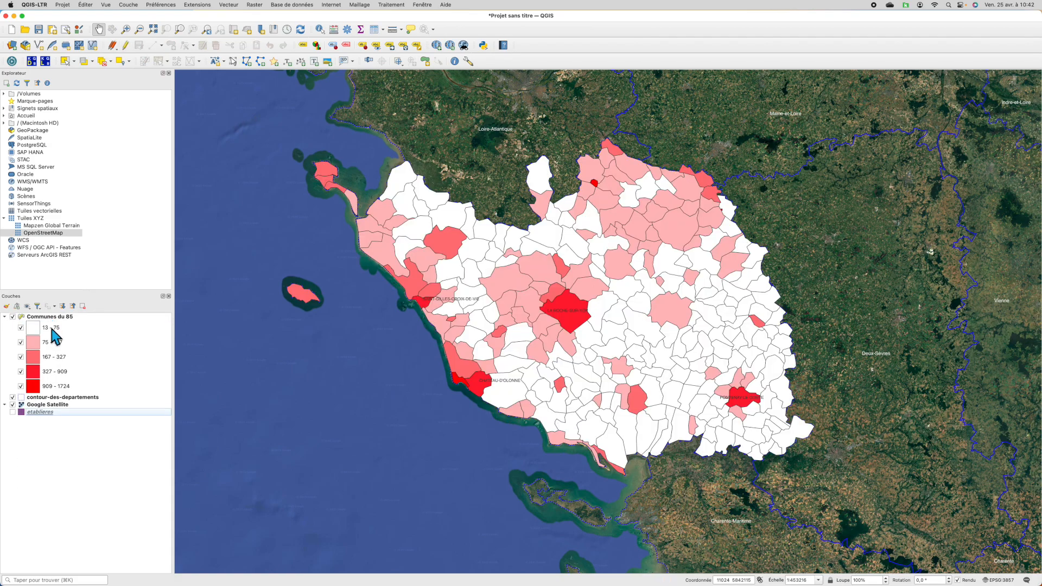
pyautogui.click(65, 399)
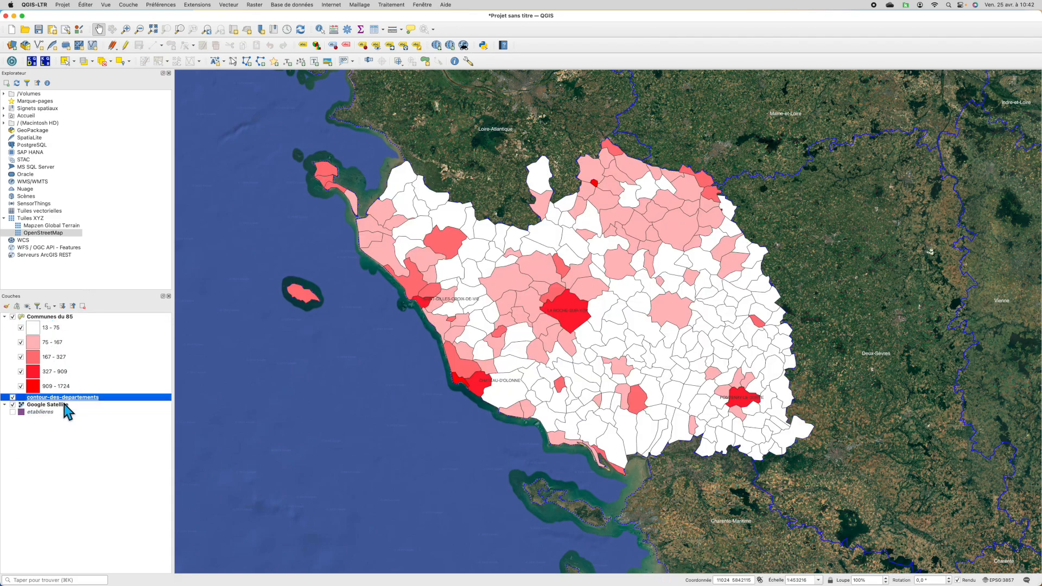
# - Review the Communes du 85 attribute table and its field calculator, cancelling the calculator and closing the table
pyautogui.click(74, 318)
pyautogui.click(374, 29)
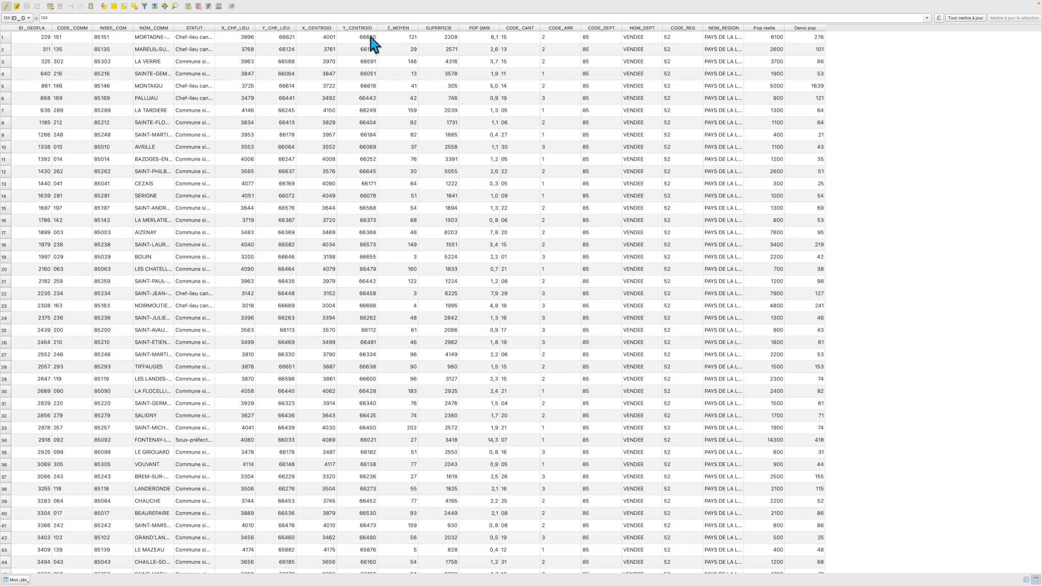
pyautogui.click(218, 6)
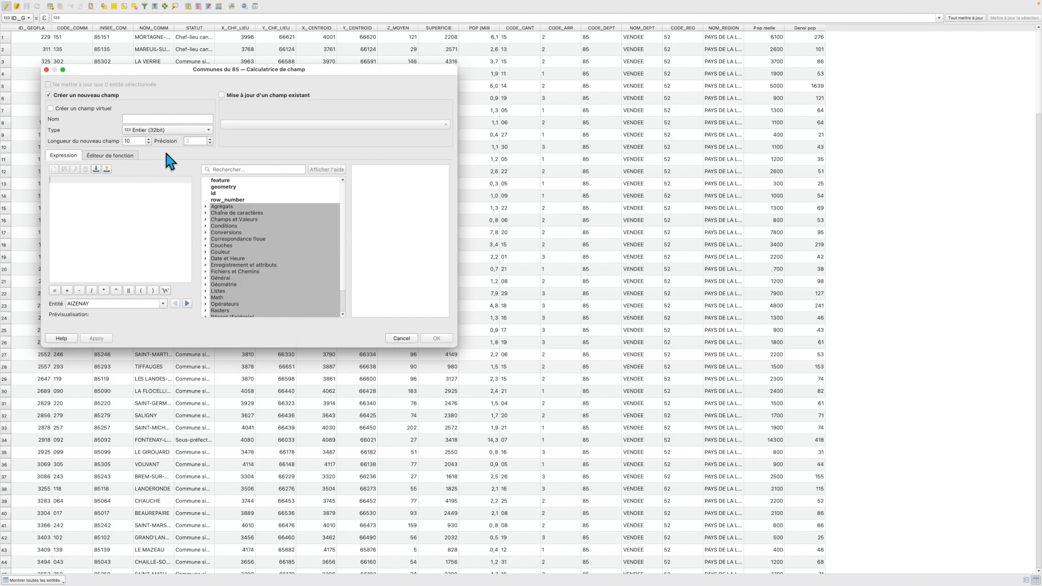
pyautogui.click(403, 341)
pyautogui.moveTo(21, 3)
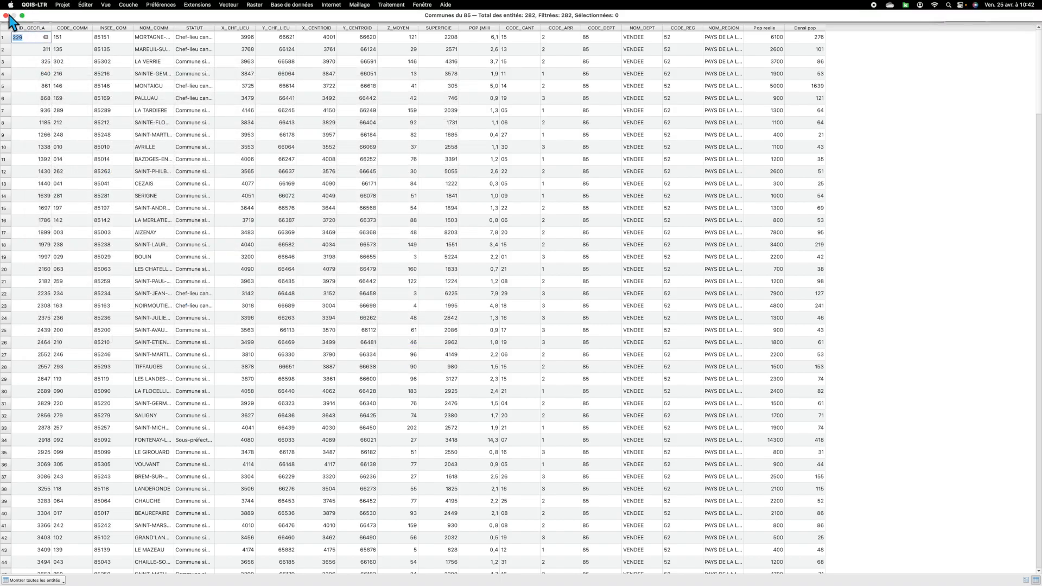
pyautogui.click(5, 15)
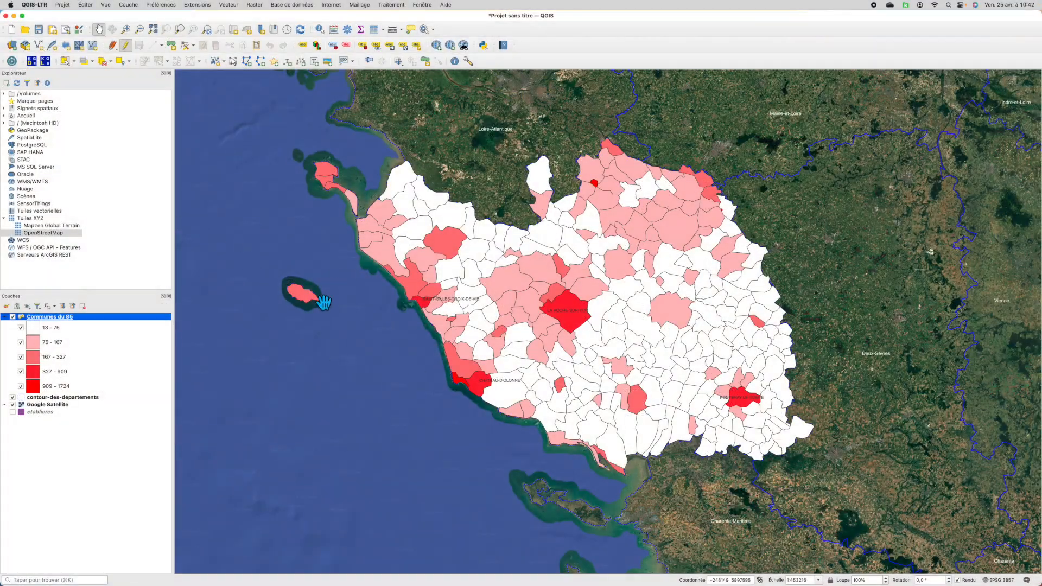